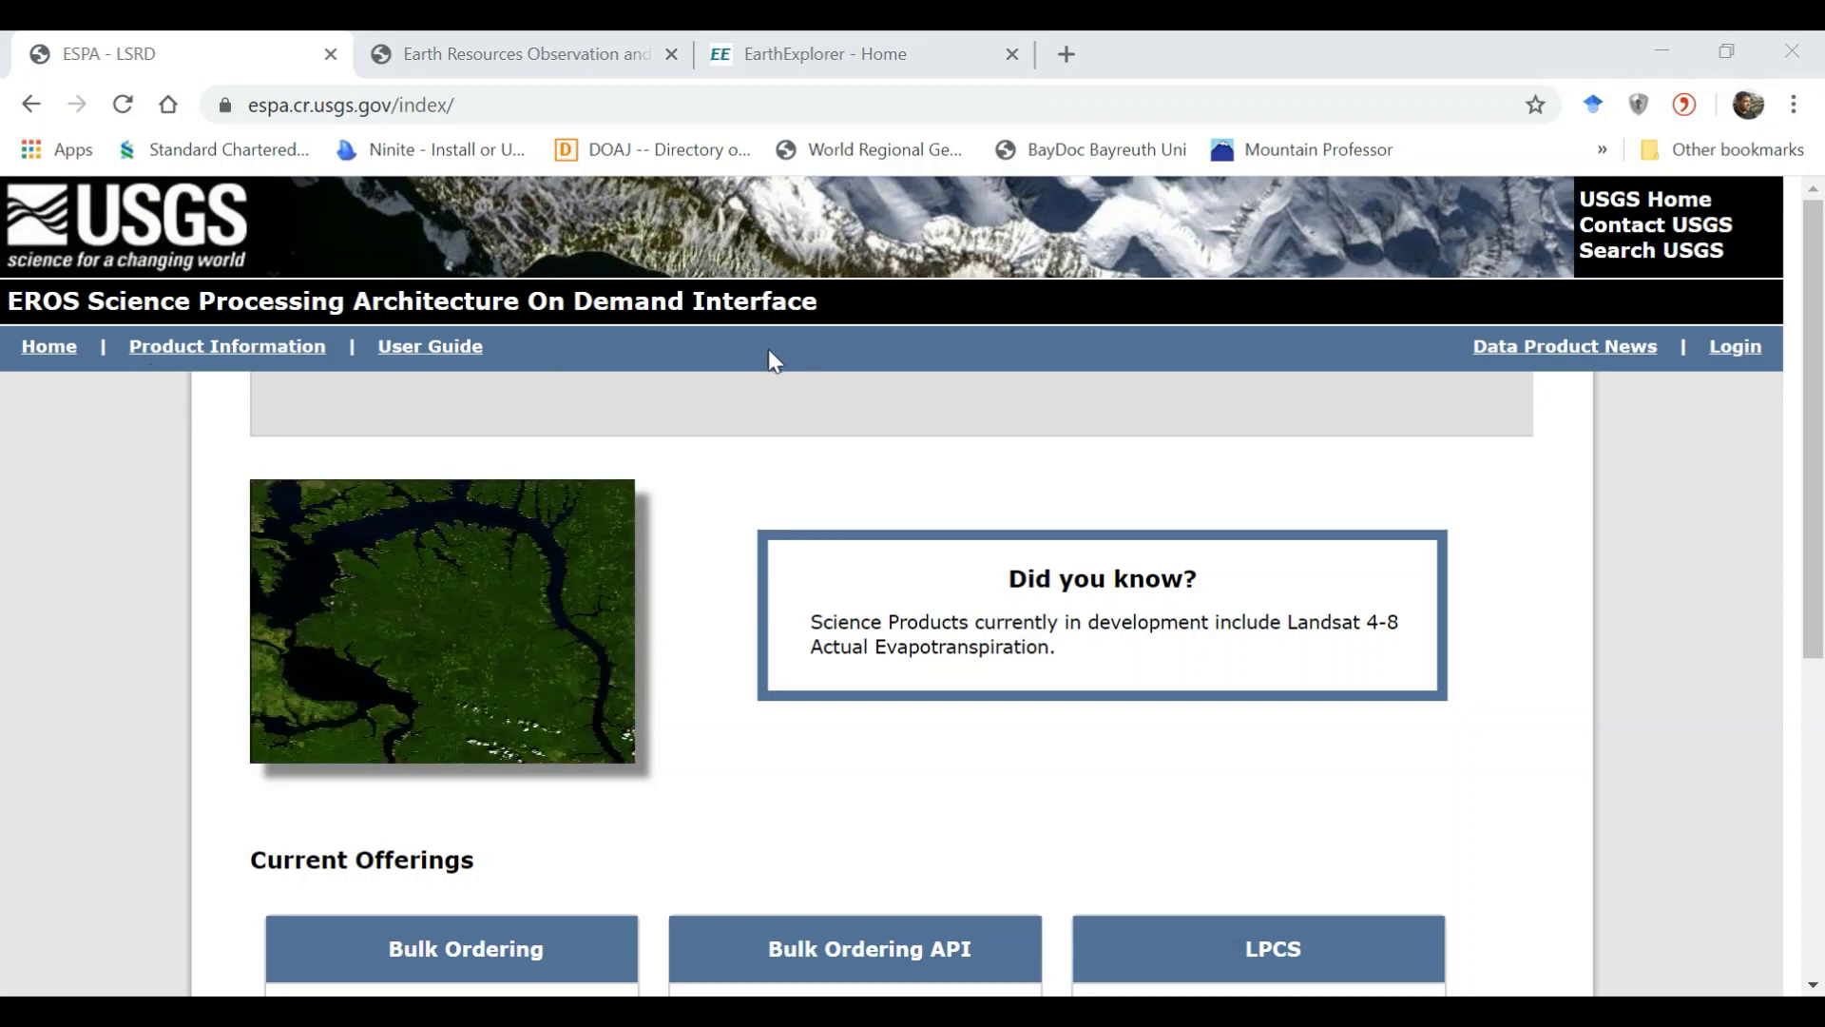
Go from the ESPA page to the USGS ERS account sign-in page.
{"action": "left_click_drag", "start_coordinate": [514, 101], "coordinate": [225, 99]}
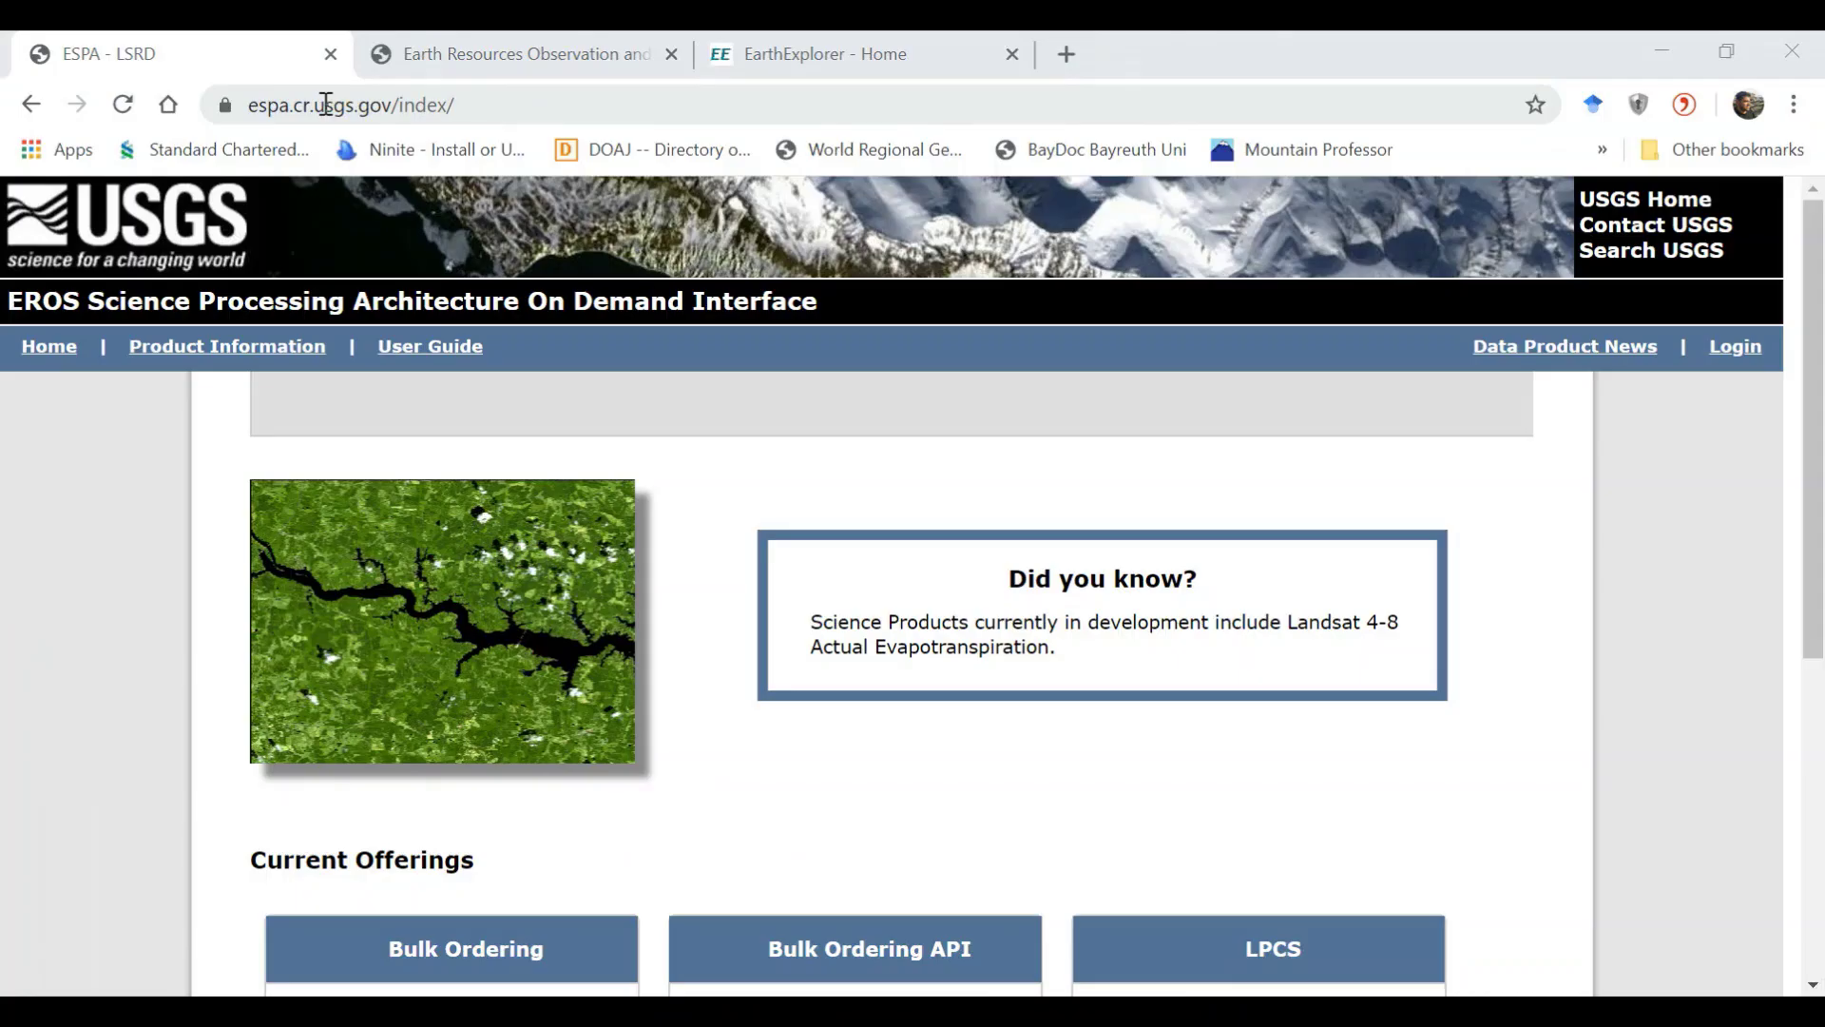
{"action": "left_click", "coordinate": [326, 105]}
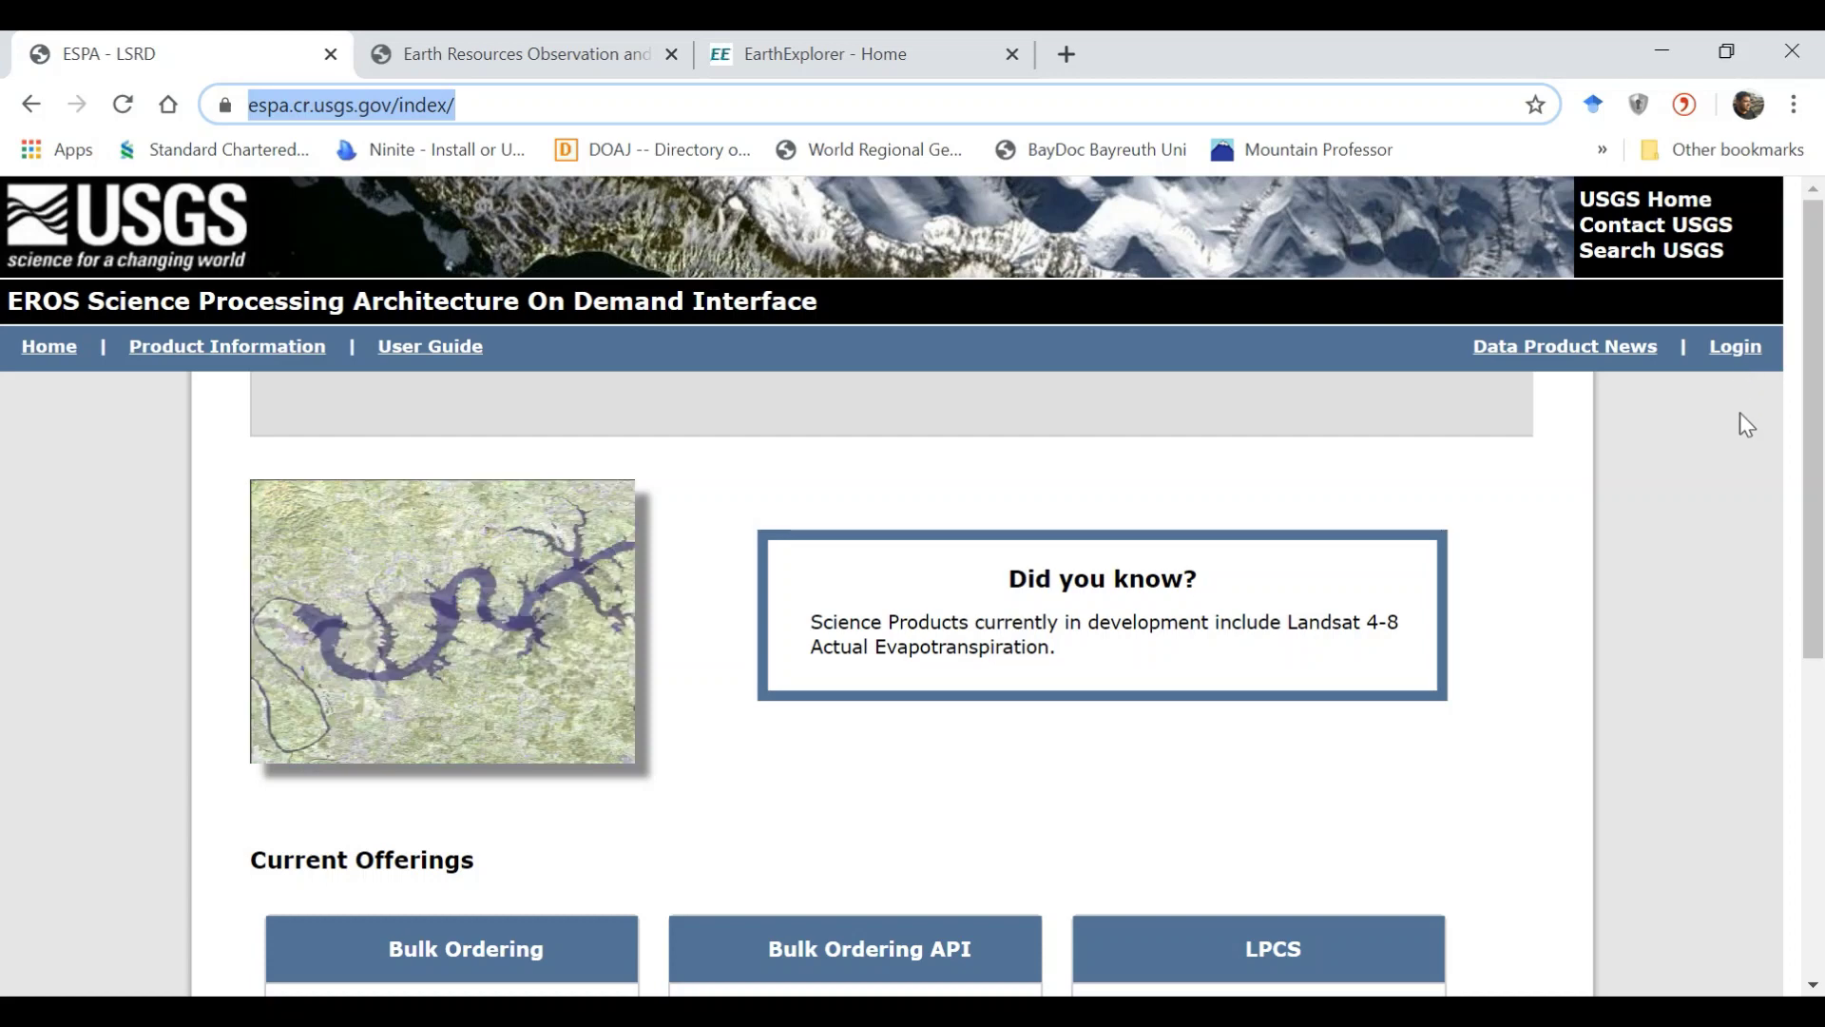
{"action": "left_click", "coordinate": [1740, 352]}
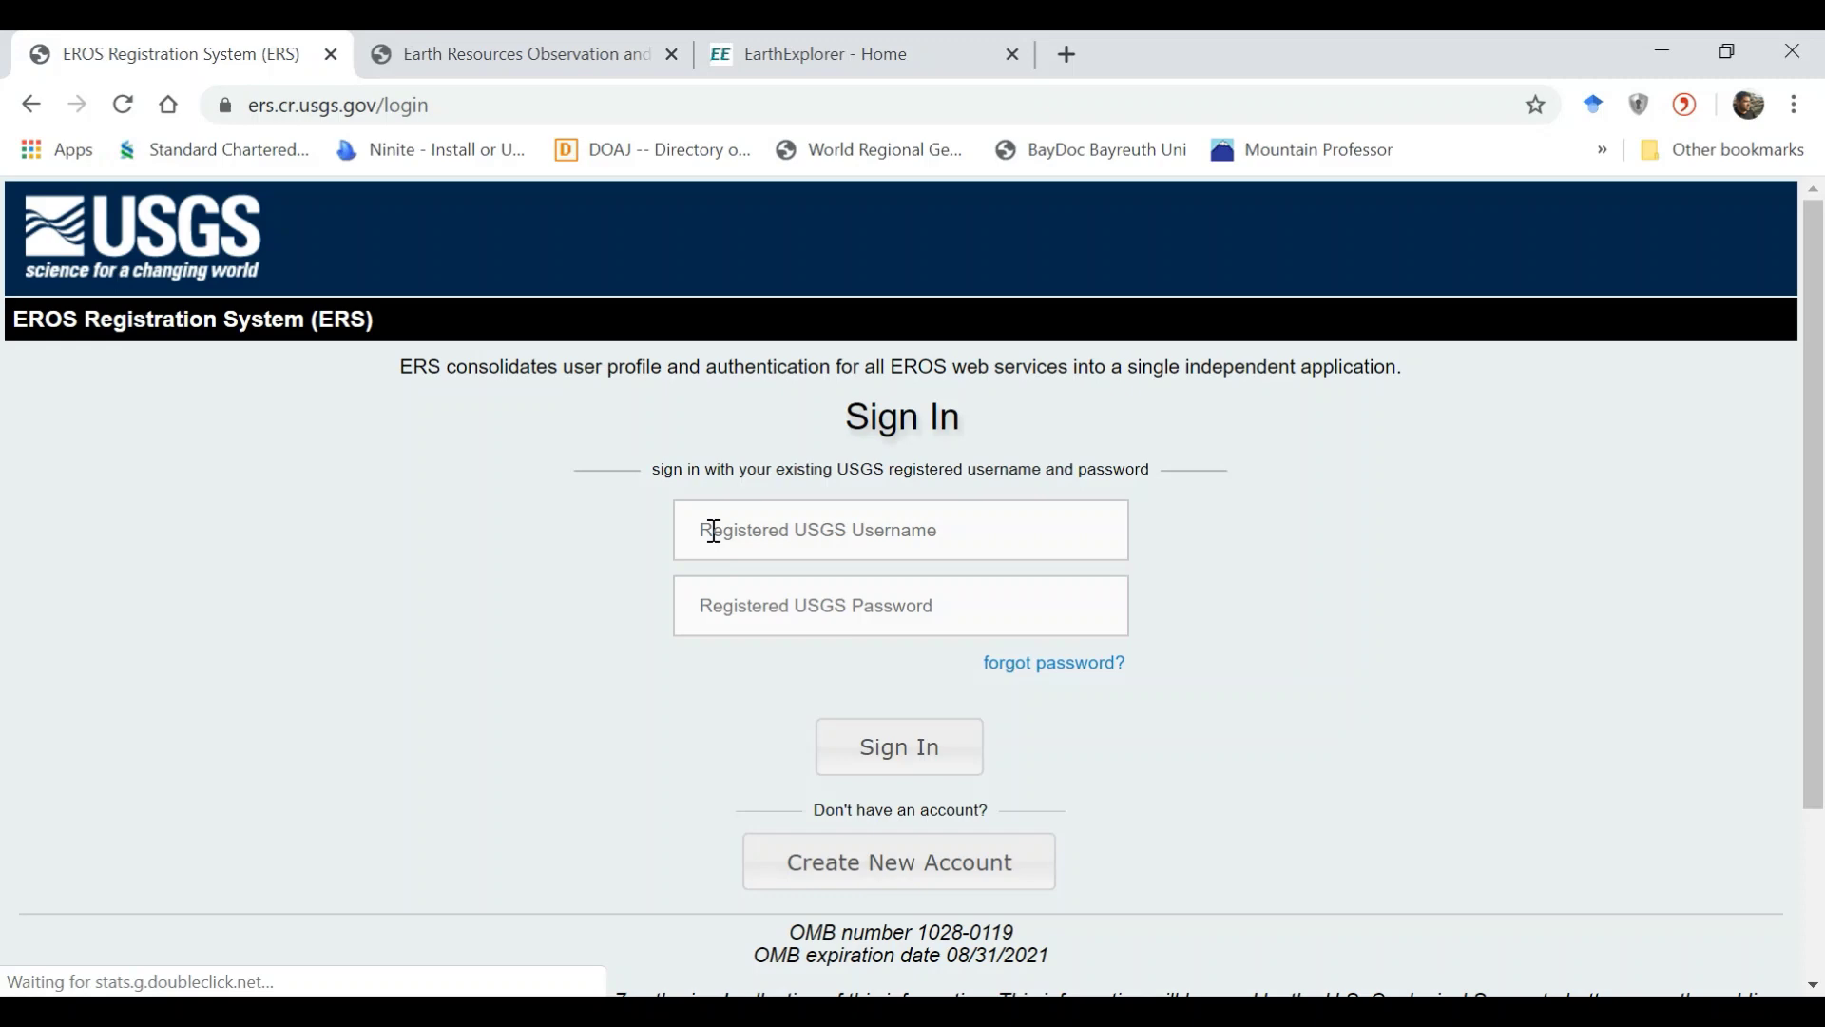
Fill in the saved username from autofill and enter the account password.
{"action": "left_click", "coordinate": [753, 539]}
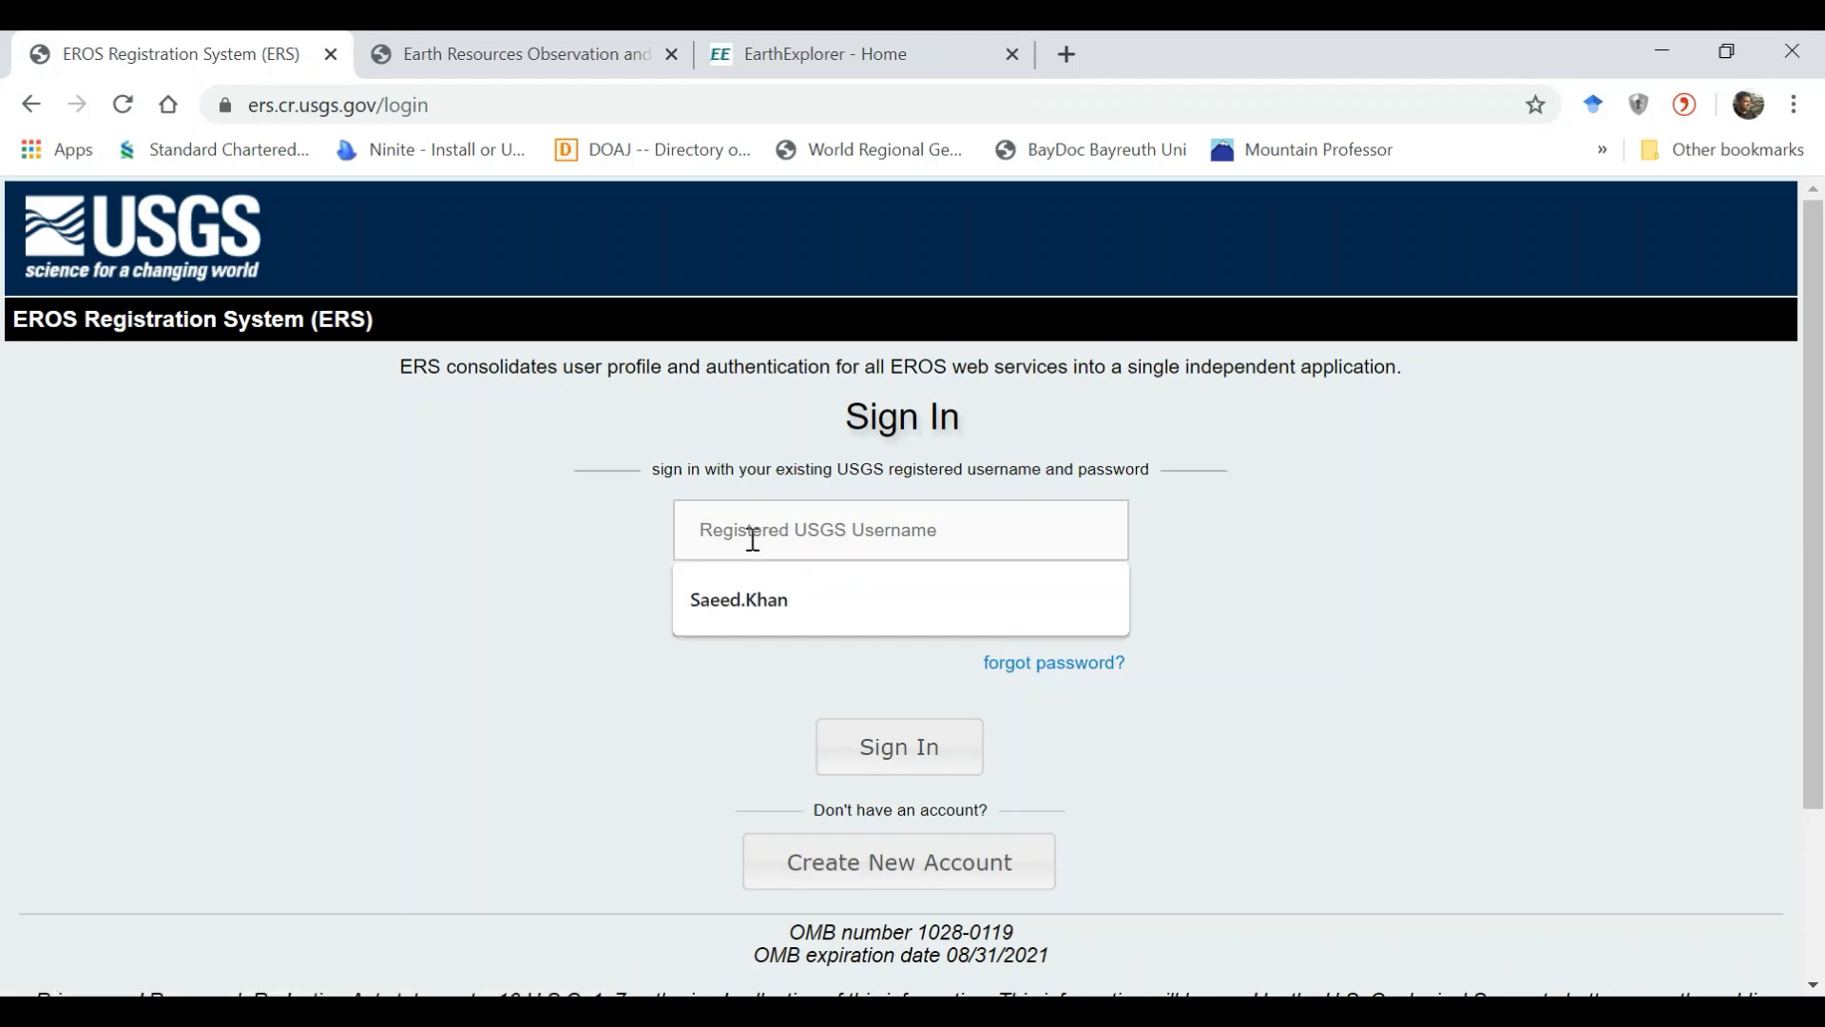
{"action": "left_click", "coordinate": [757, 590]}
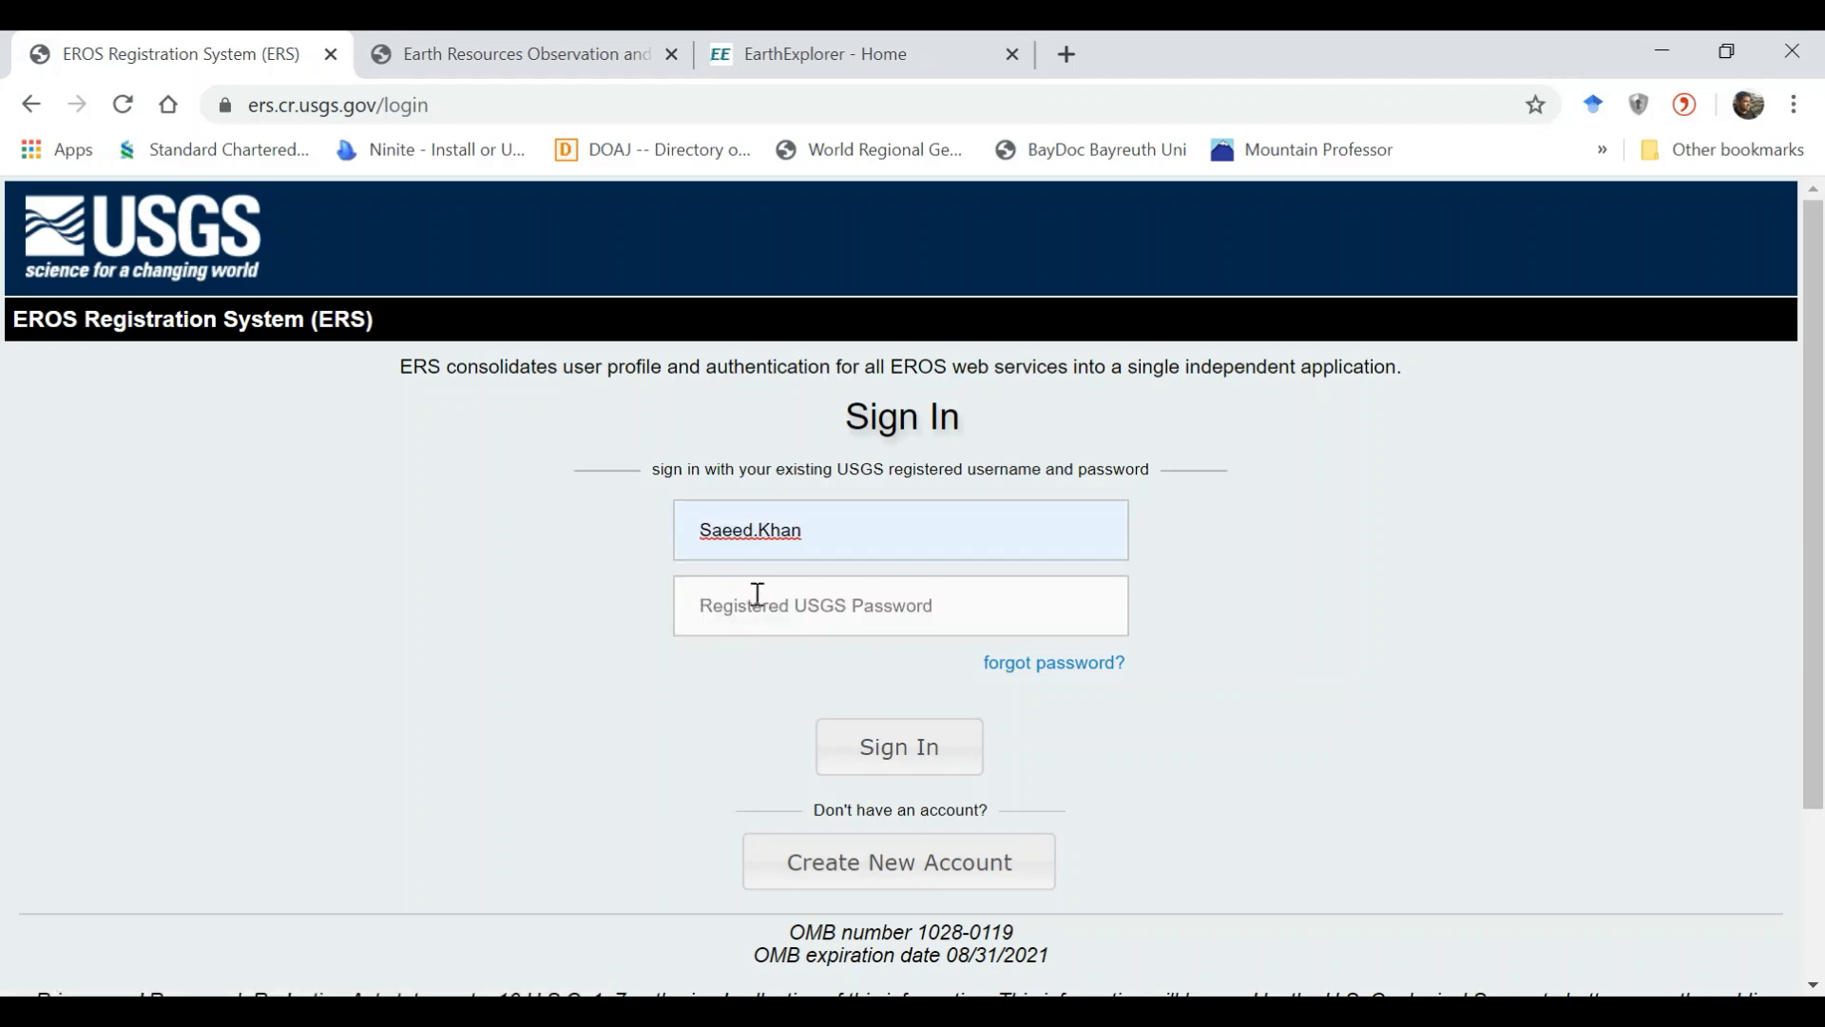
{"action": "left_click", "coordinate": [753, 597]}
{"action": "type", "text": "•••••••••"}
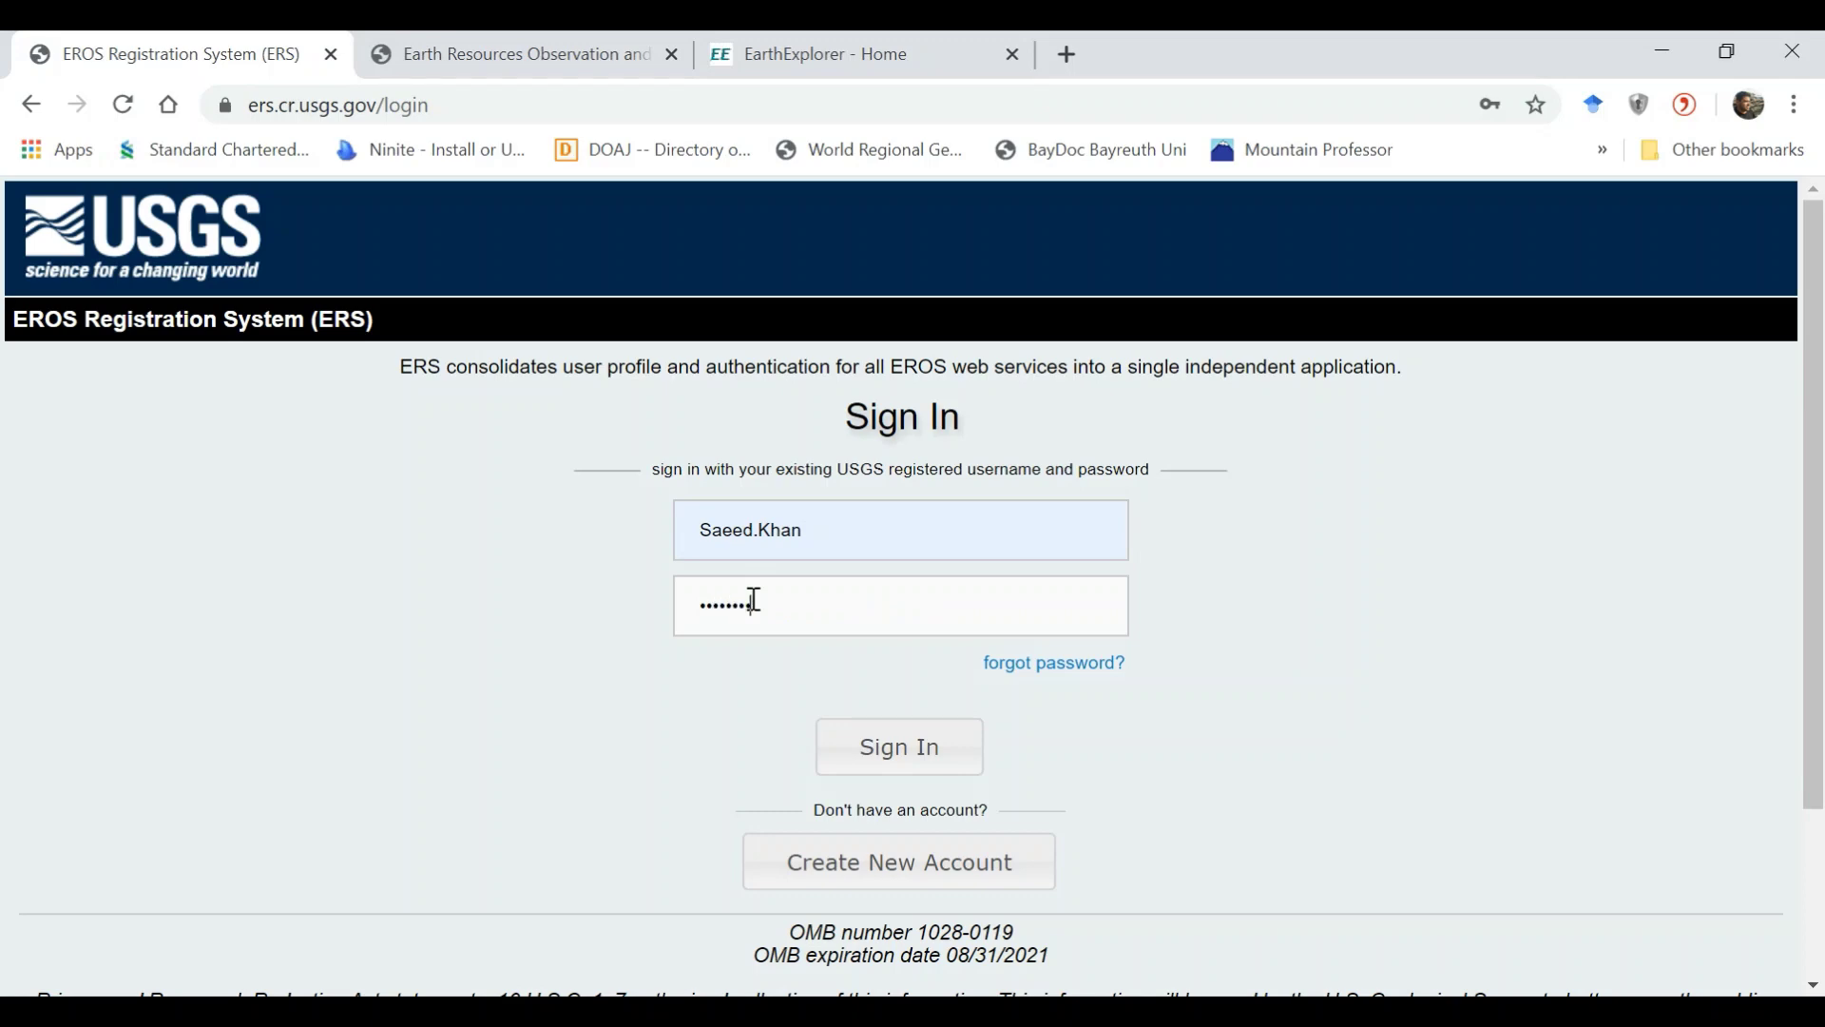
{"action": "type", "text": "•••••••"}
Submit the sign-in and look over the signed-in page.
{"action": "left_click", "coordinate": [931, 747]}
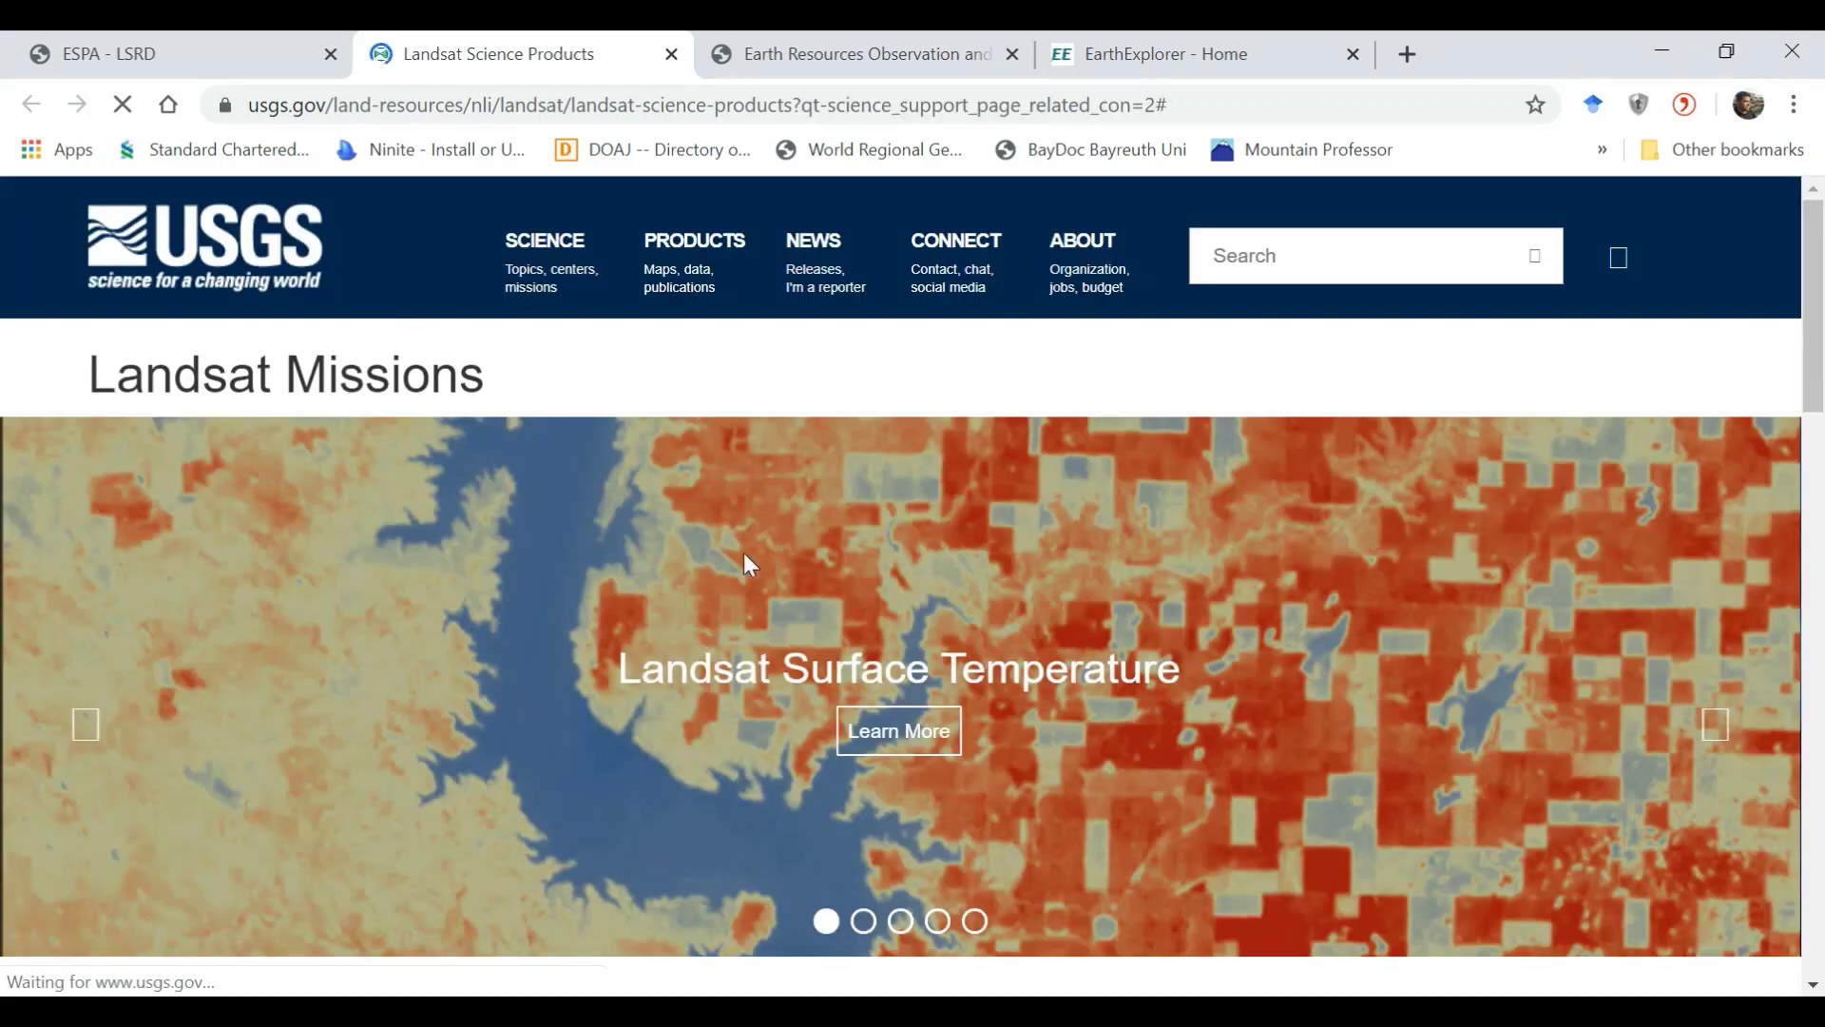
{"action": "scroll", "coordinate": [827, 624], "scroll_direction": "down", "scroll_amount": 3}
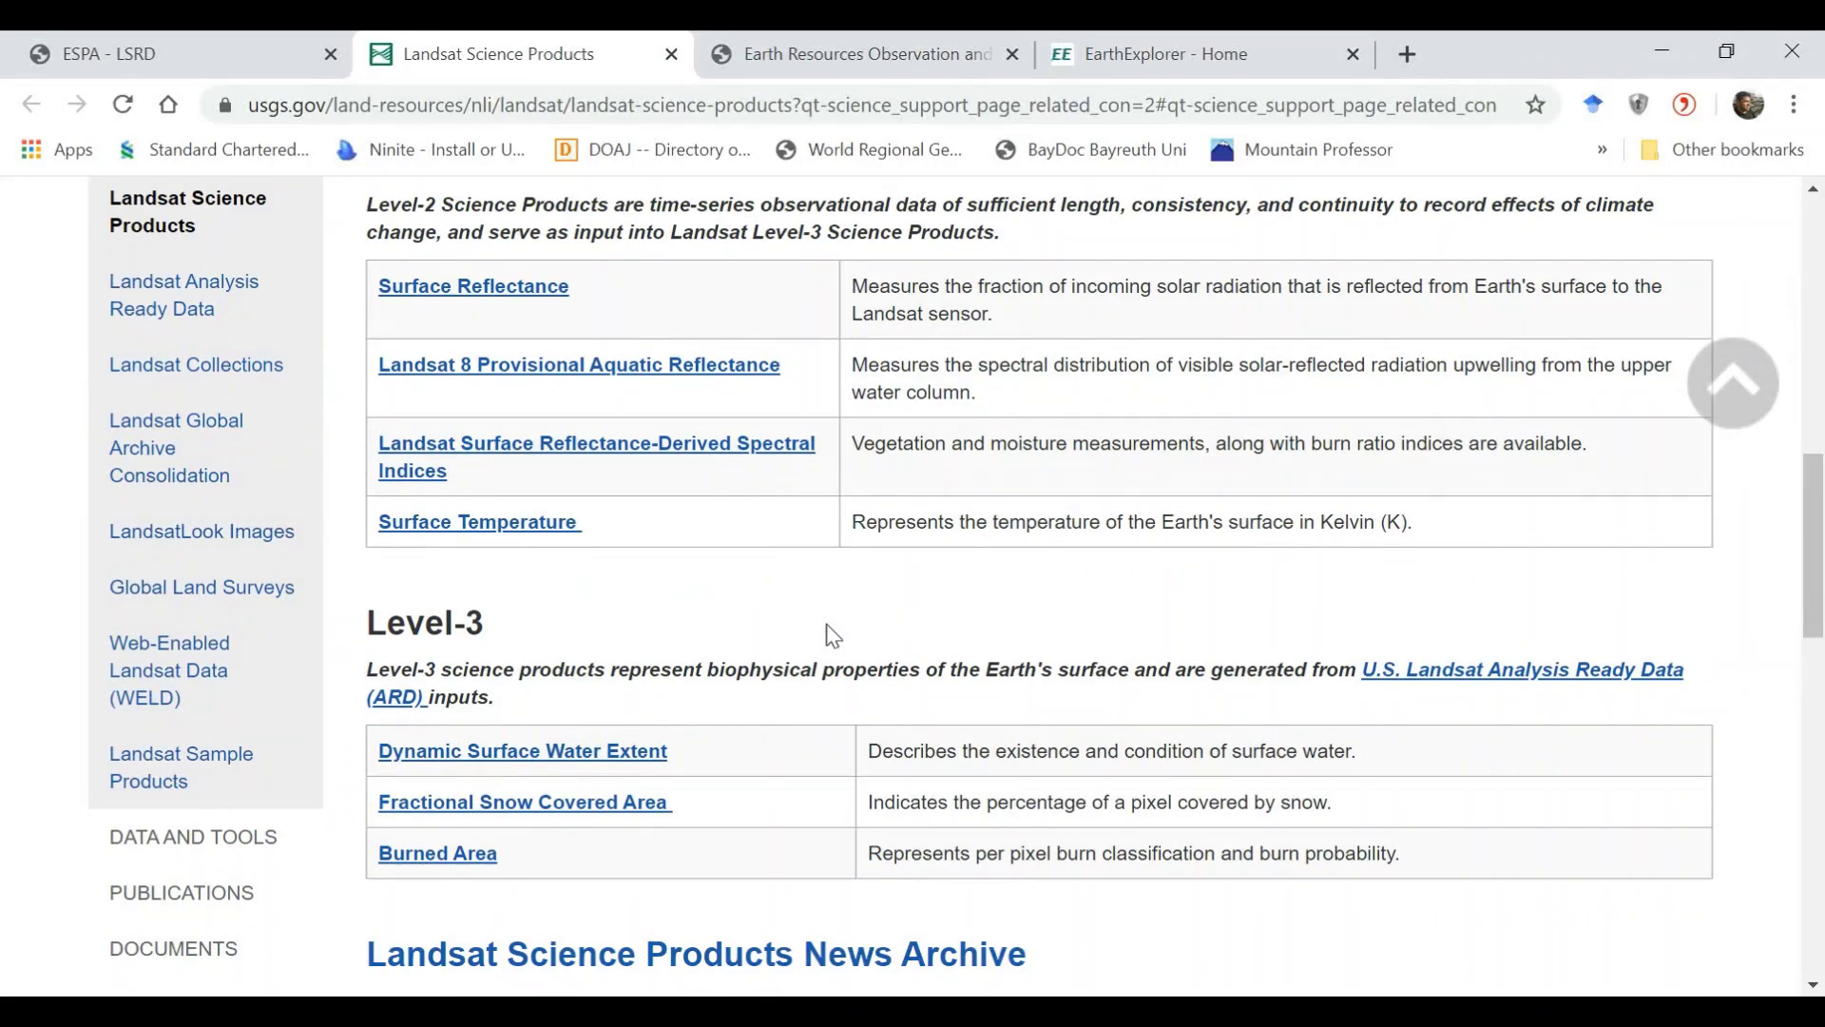
{"action": "scroll", "coordinate": [833, 635], "scroll_direction": "up", "scroll_amount": 1}
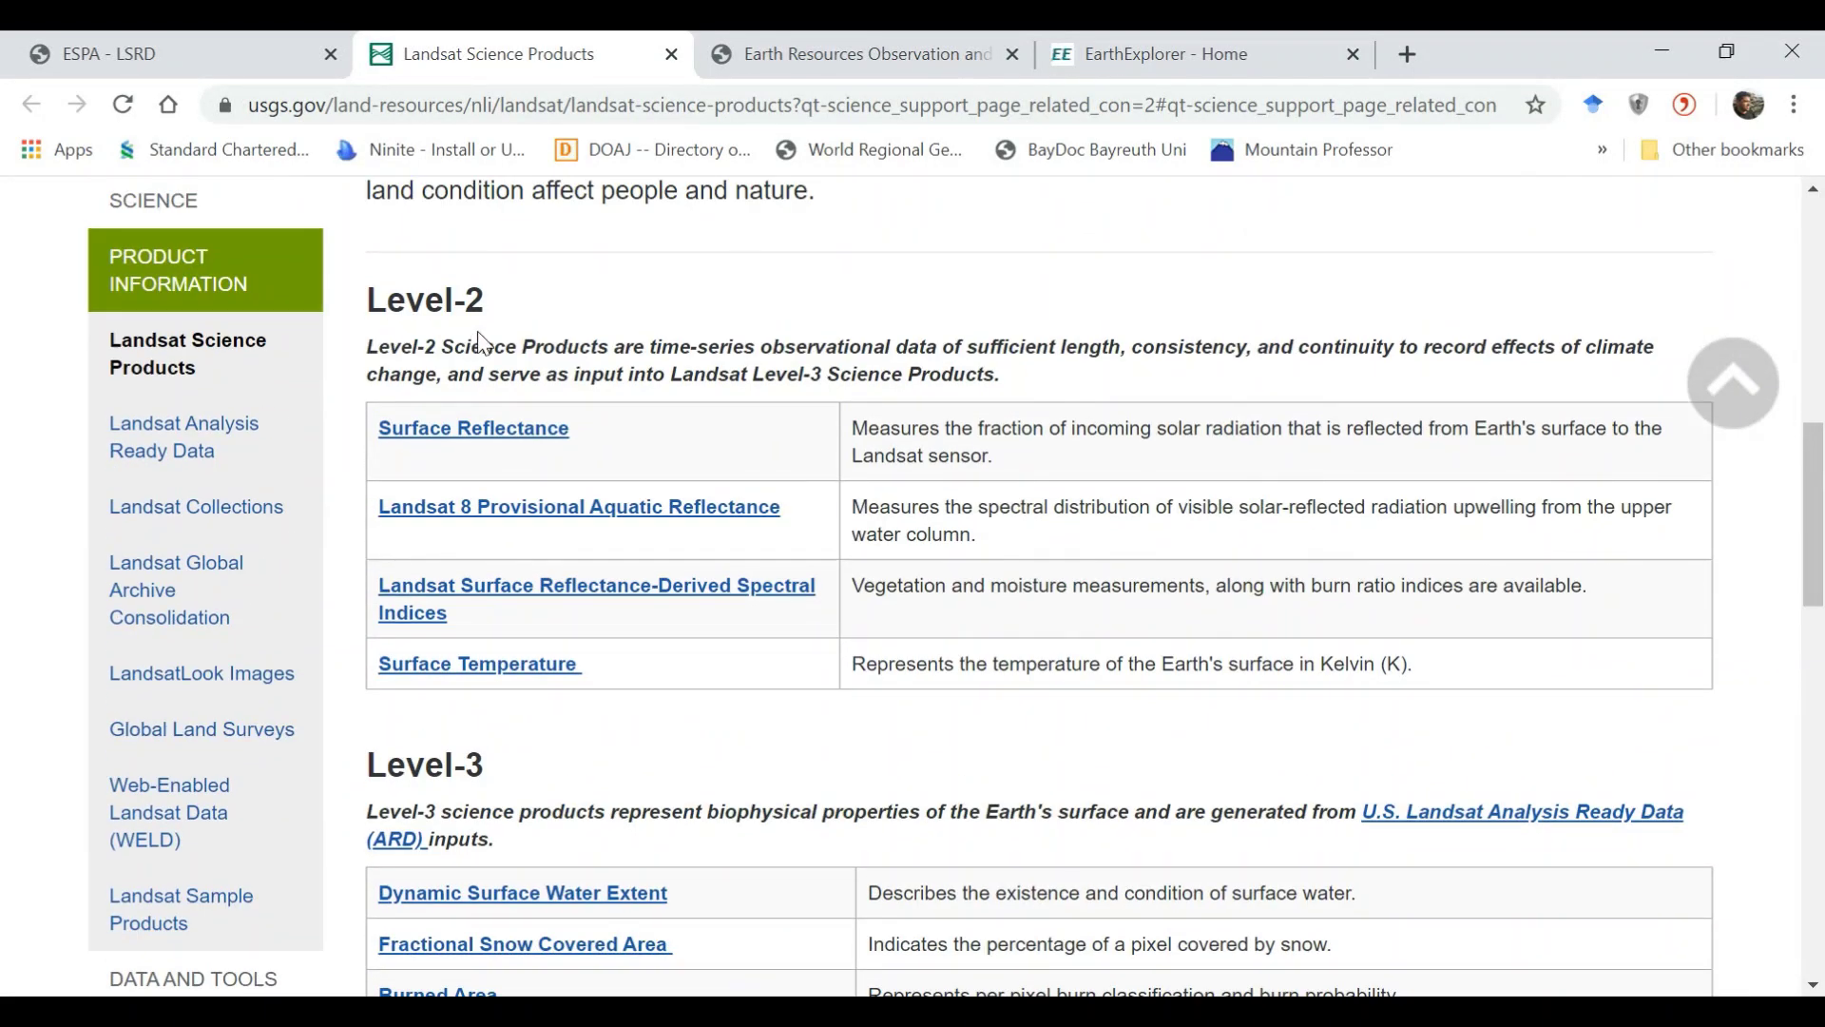
{"action": "scroll", "coordinate": [480, 341], "scroll_direction": "up", "scroll_amount": 2}
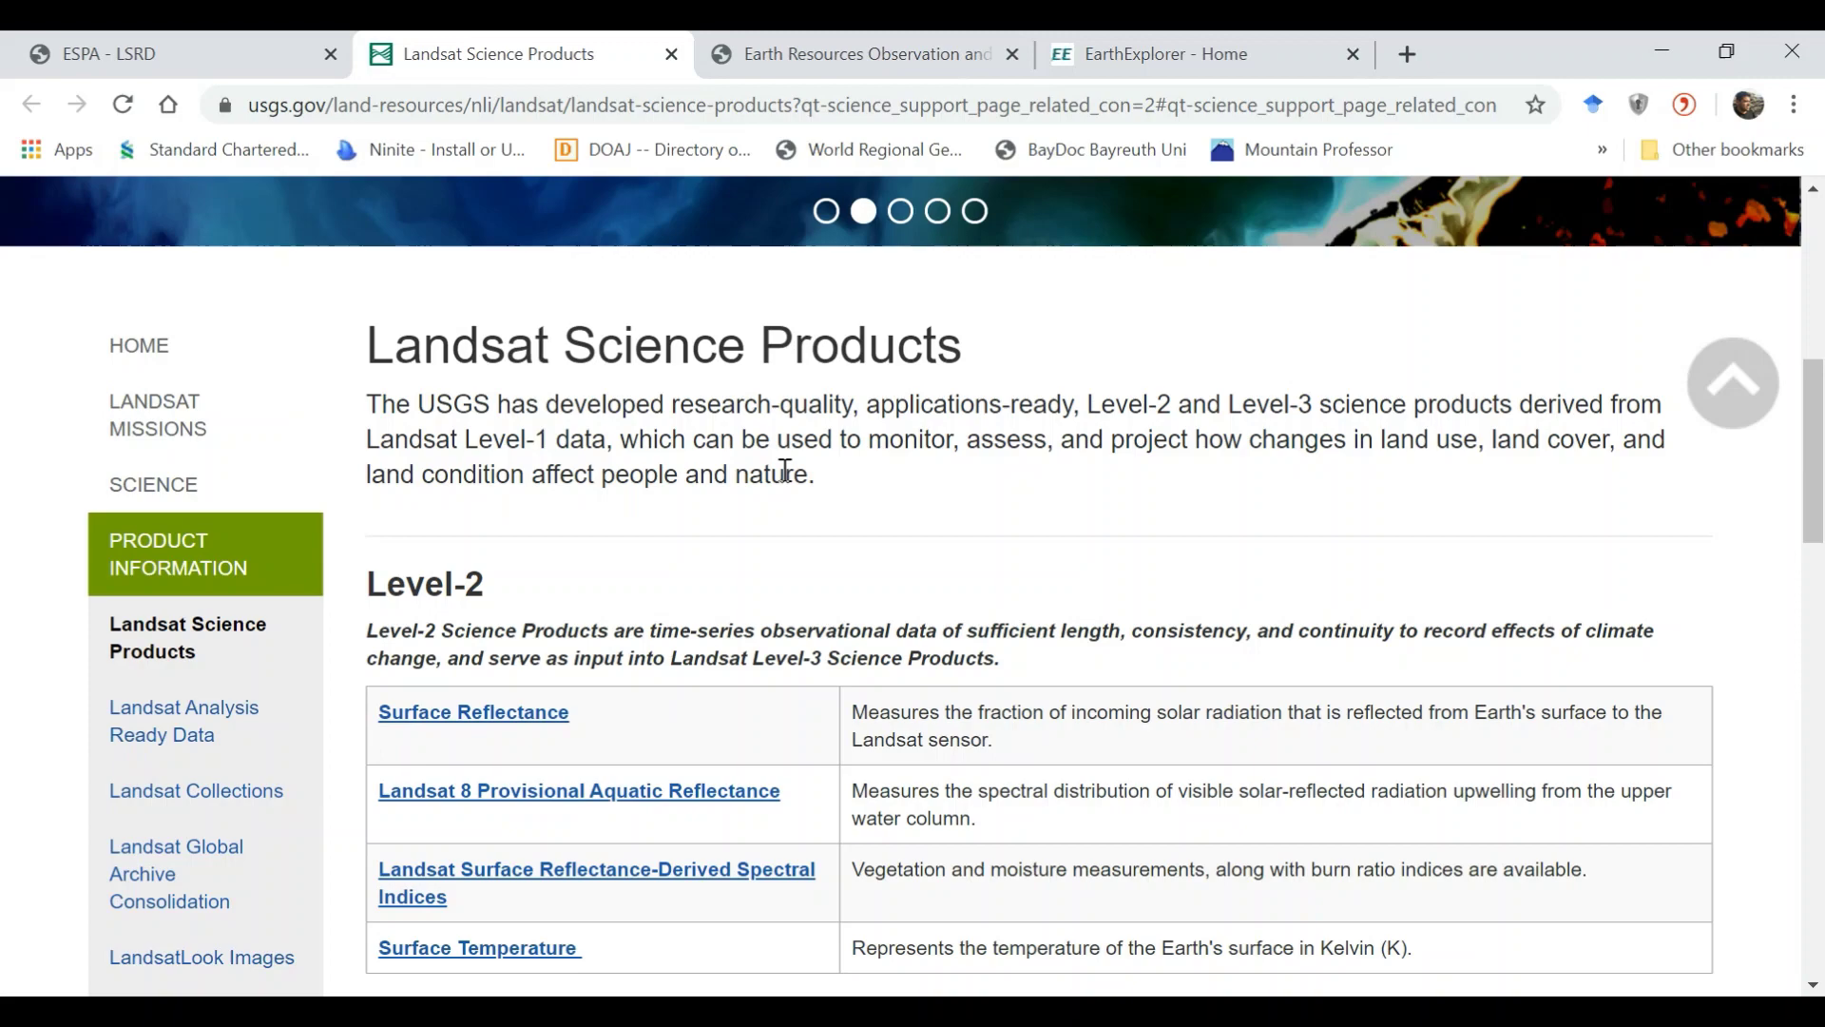
Check EarthExplorer home, then return to the Landsat Science Products Level-2 table with Surface Reflectance.
{"action": "left_click", "coordinate": [1051, 55]}
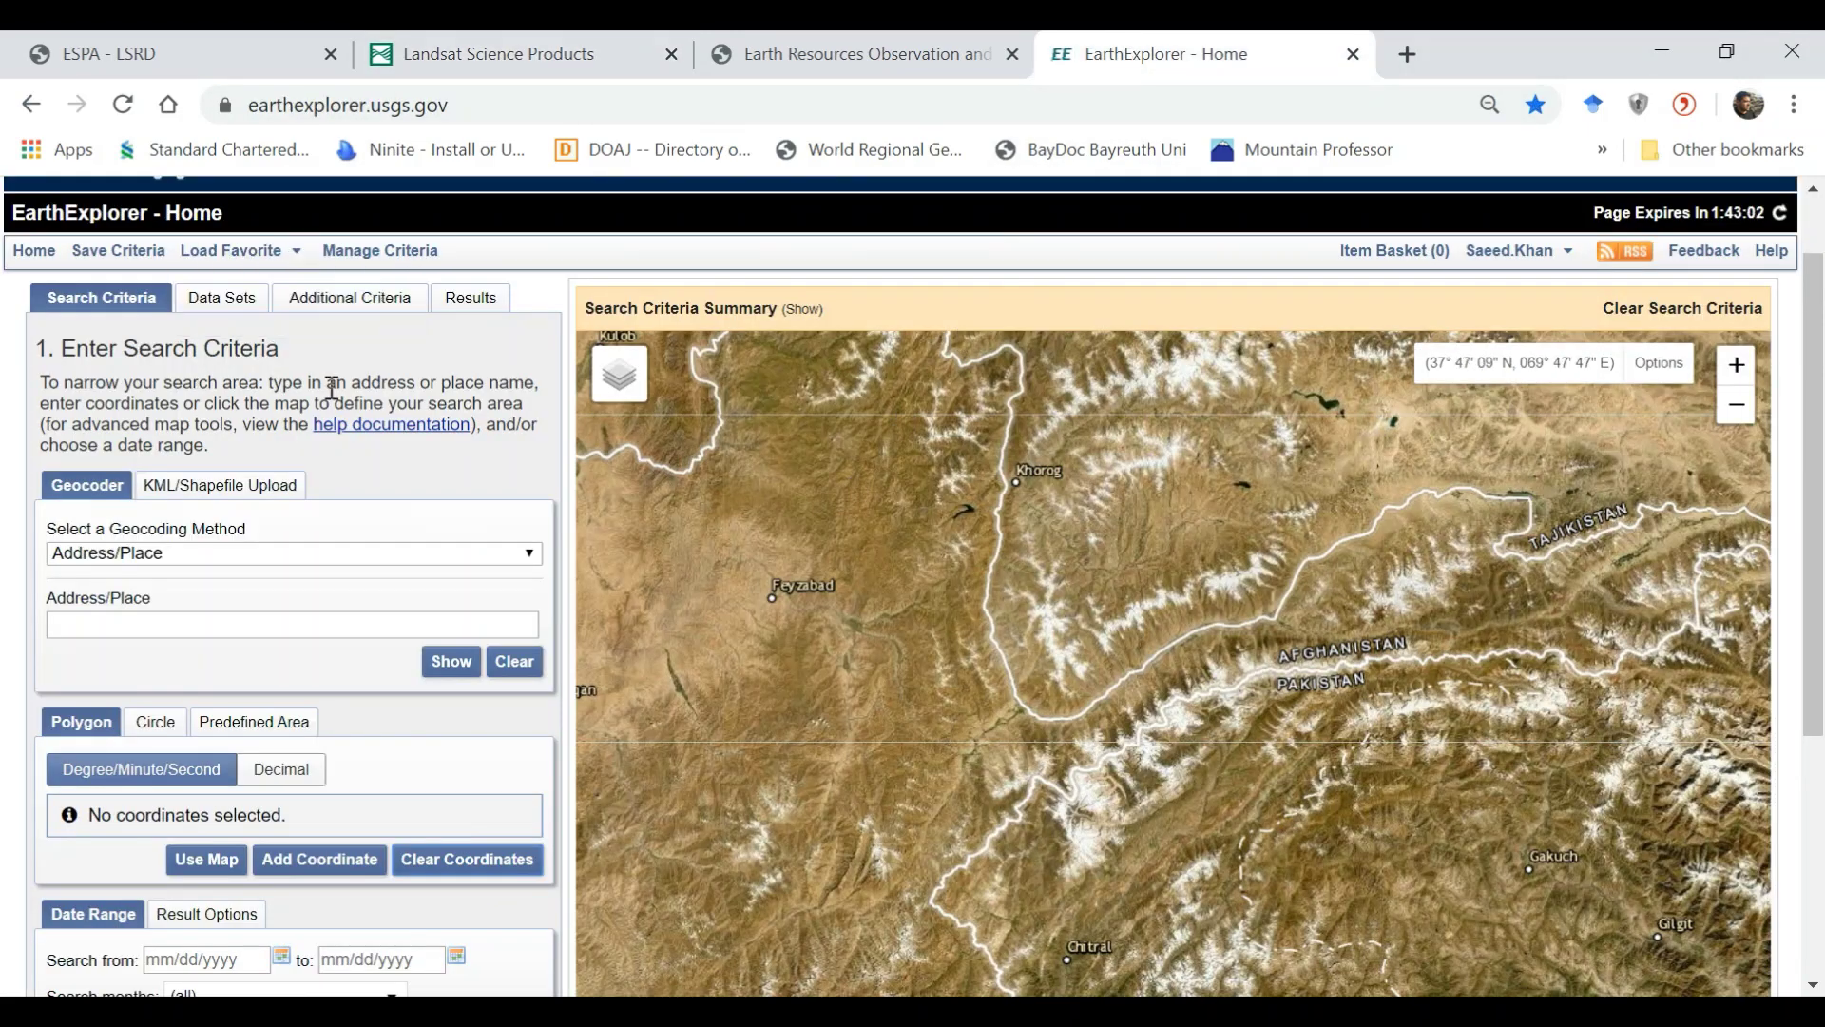
{"action": "left_click", "coordinate": [400, 55]}
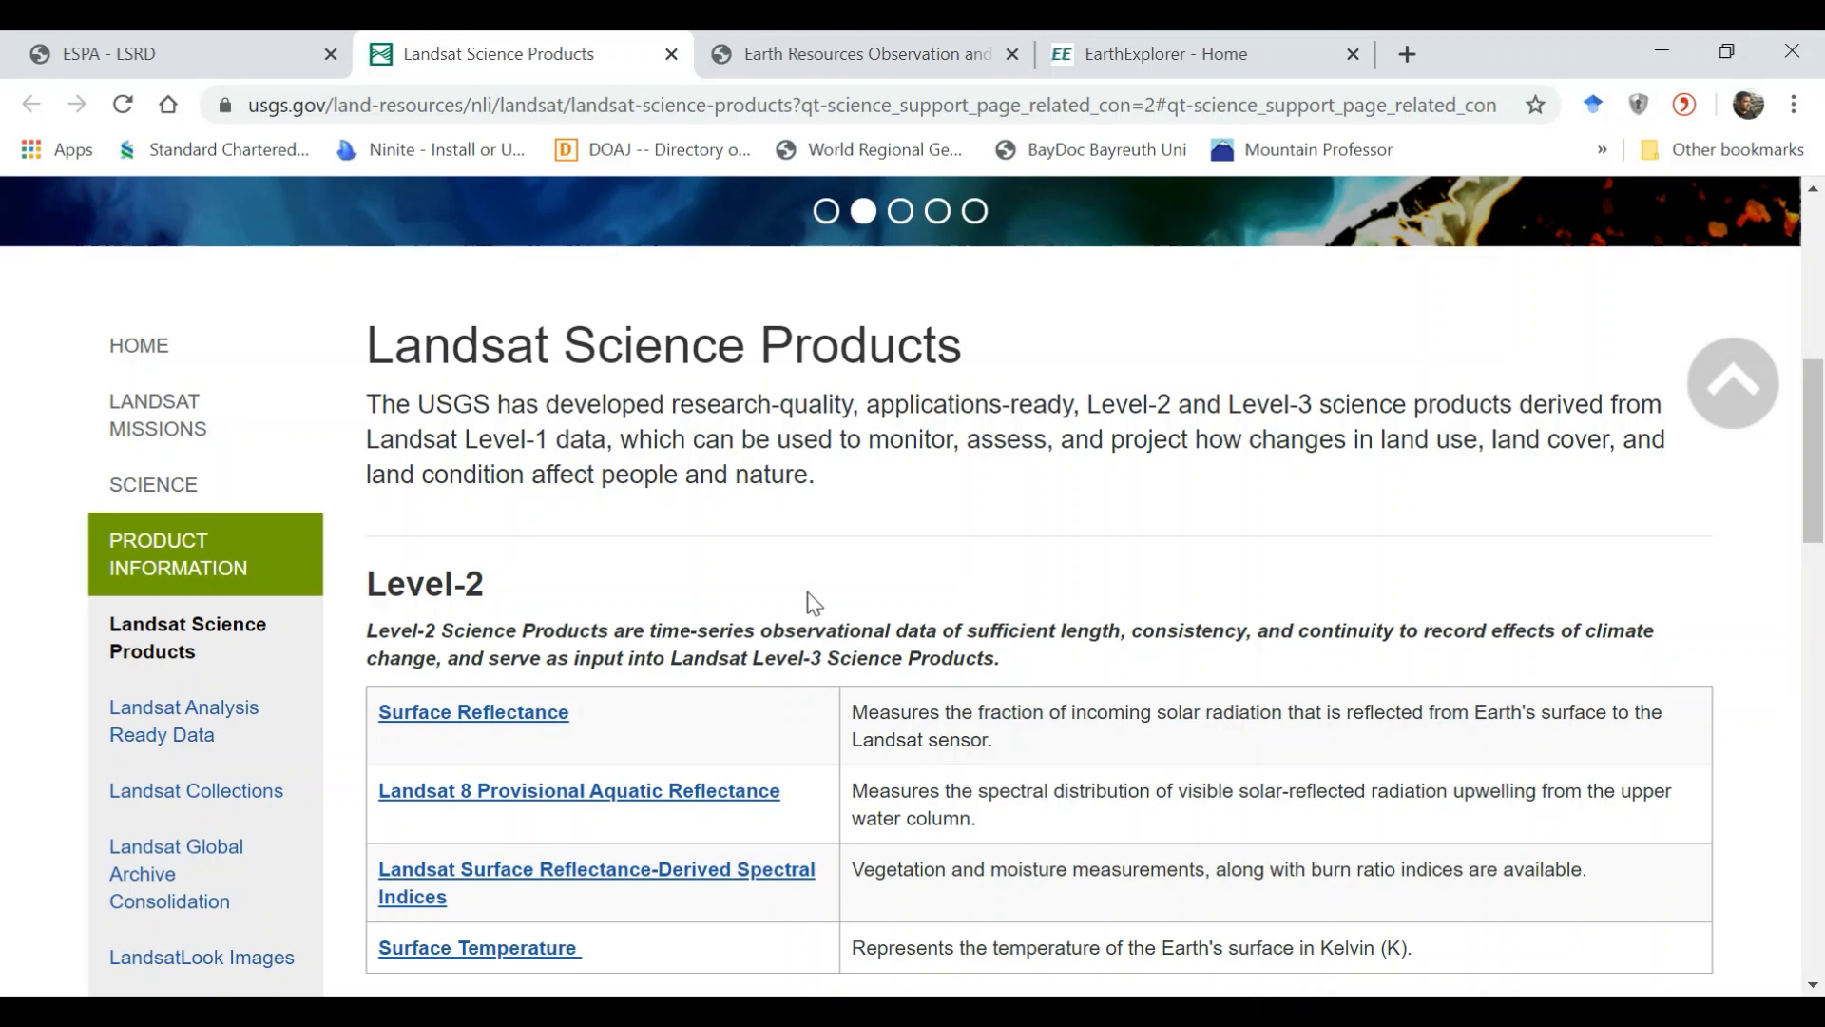
{"action": "scroll", "coordinate": [814, 605], "scroll_direction": "down", "scroll_amount": 1}
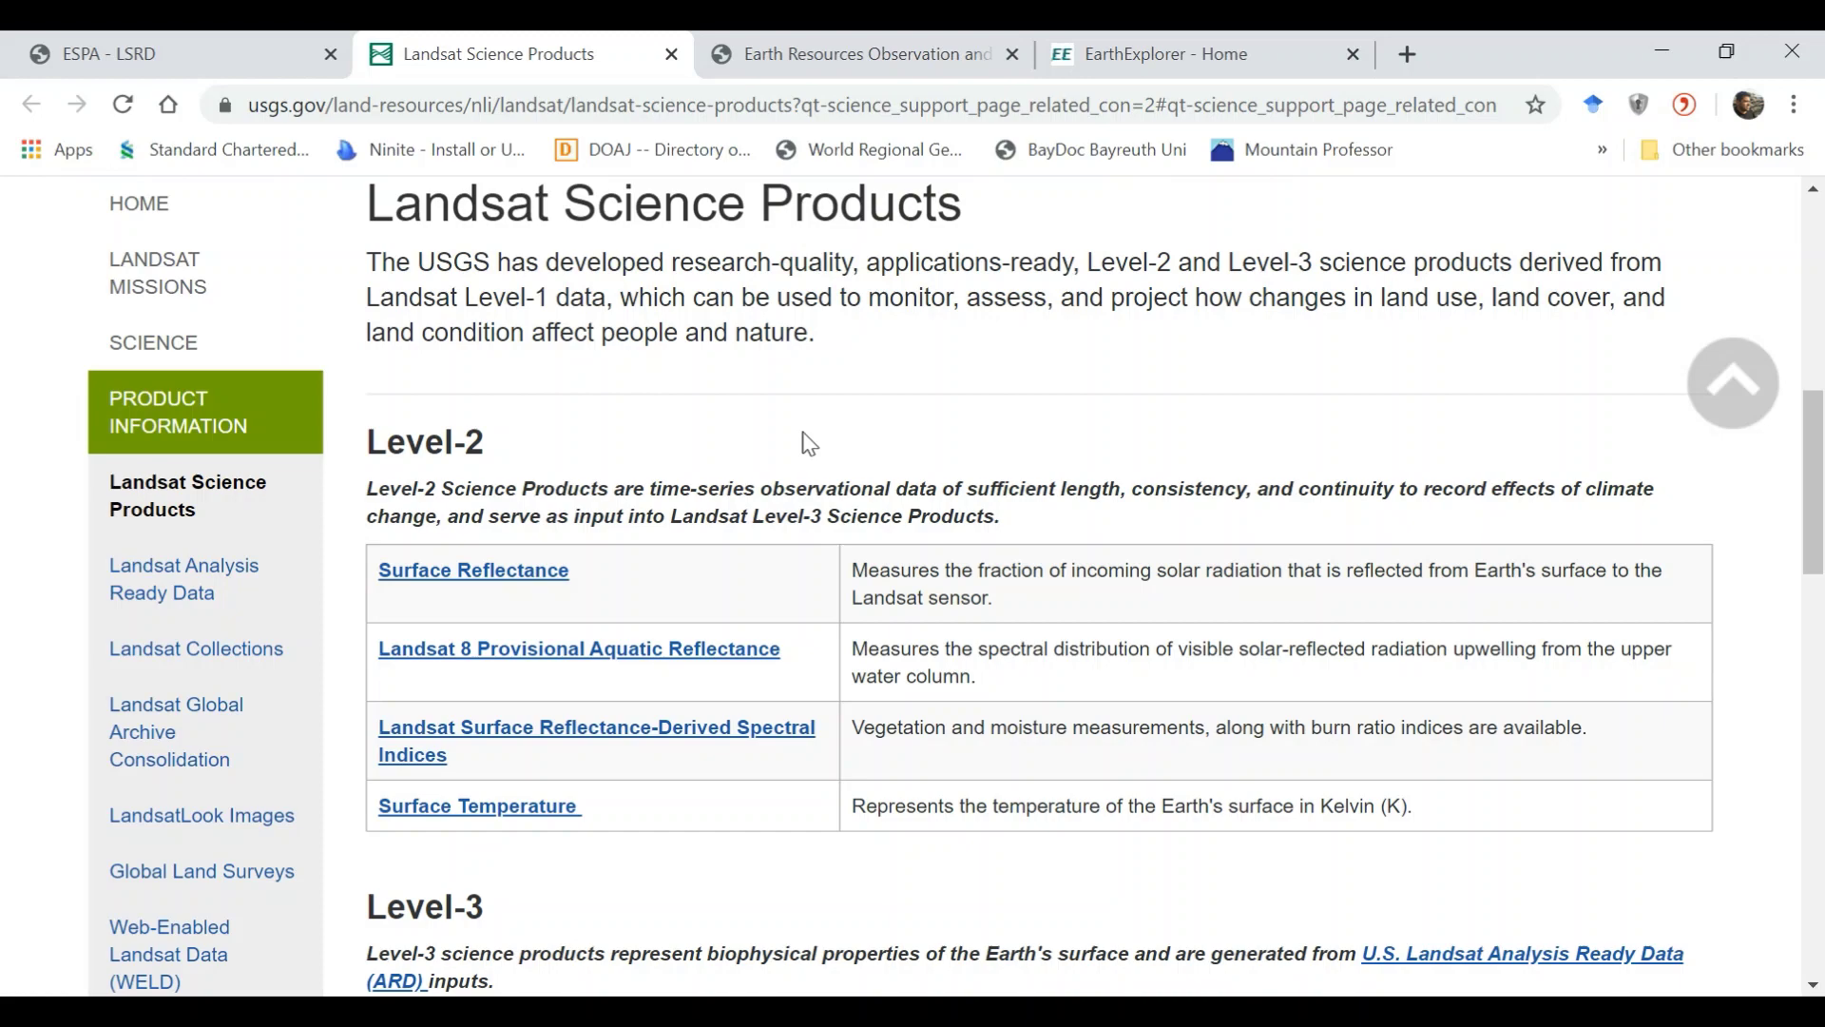
{"action": "scroll", "coordinate": [809, 444], "scroll_direction": "down", "scroll_amount": 2}
{"action": "scroll", "coordinate": [809, 444], "scroll_direction": "up", "scroll_amount": 2}
{"action": "scroll", "coordinate": [797, 476], "scroll_direction": "down", "scroll_amount": 2}
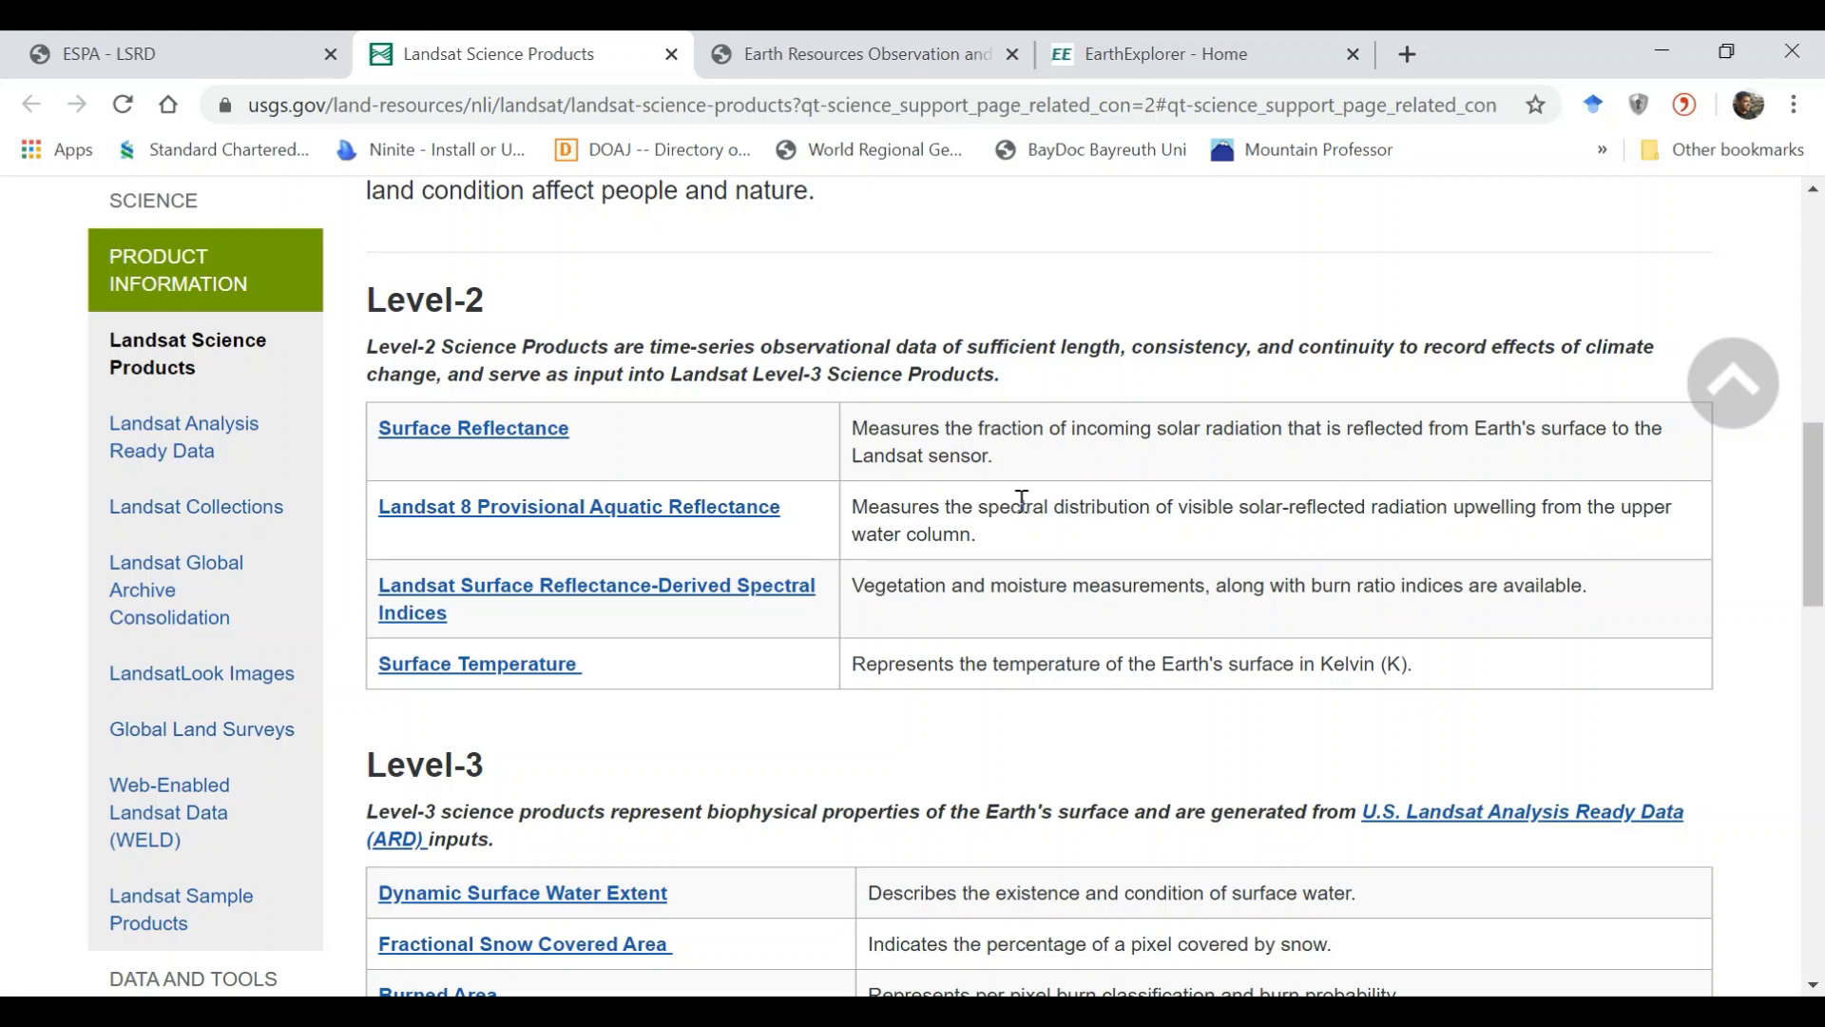
{"action": "scroll", "coordinate": [1022, 499], "scroll_direction": "down", "scroll_amount": 1}
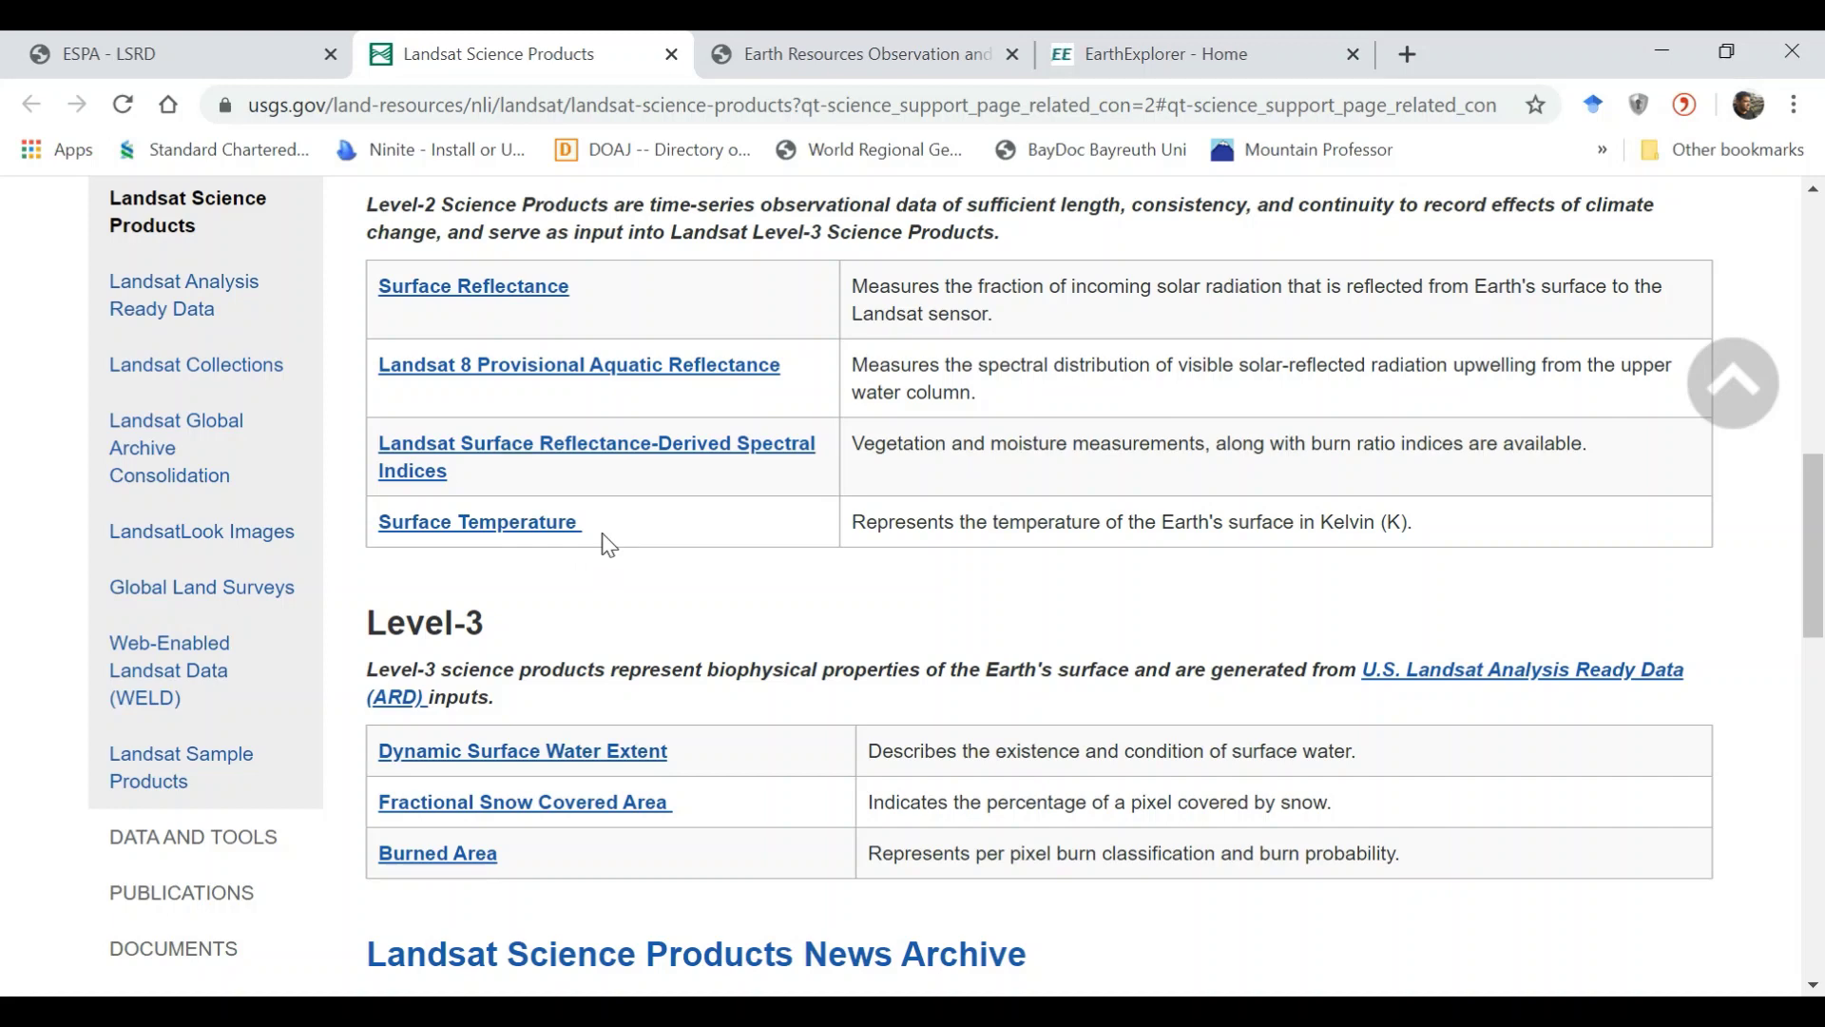
{"action": "scroll", "coordinate": [609, 547], "scroll_direction": "down", "scroll_amount": 3}
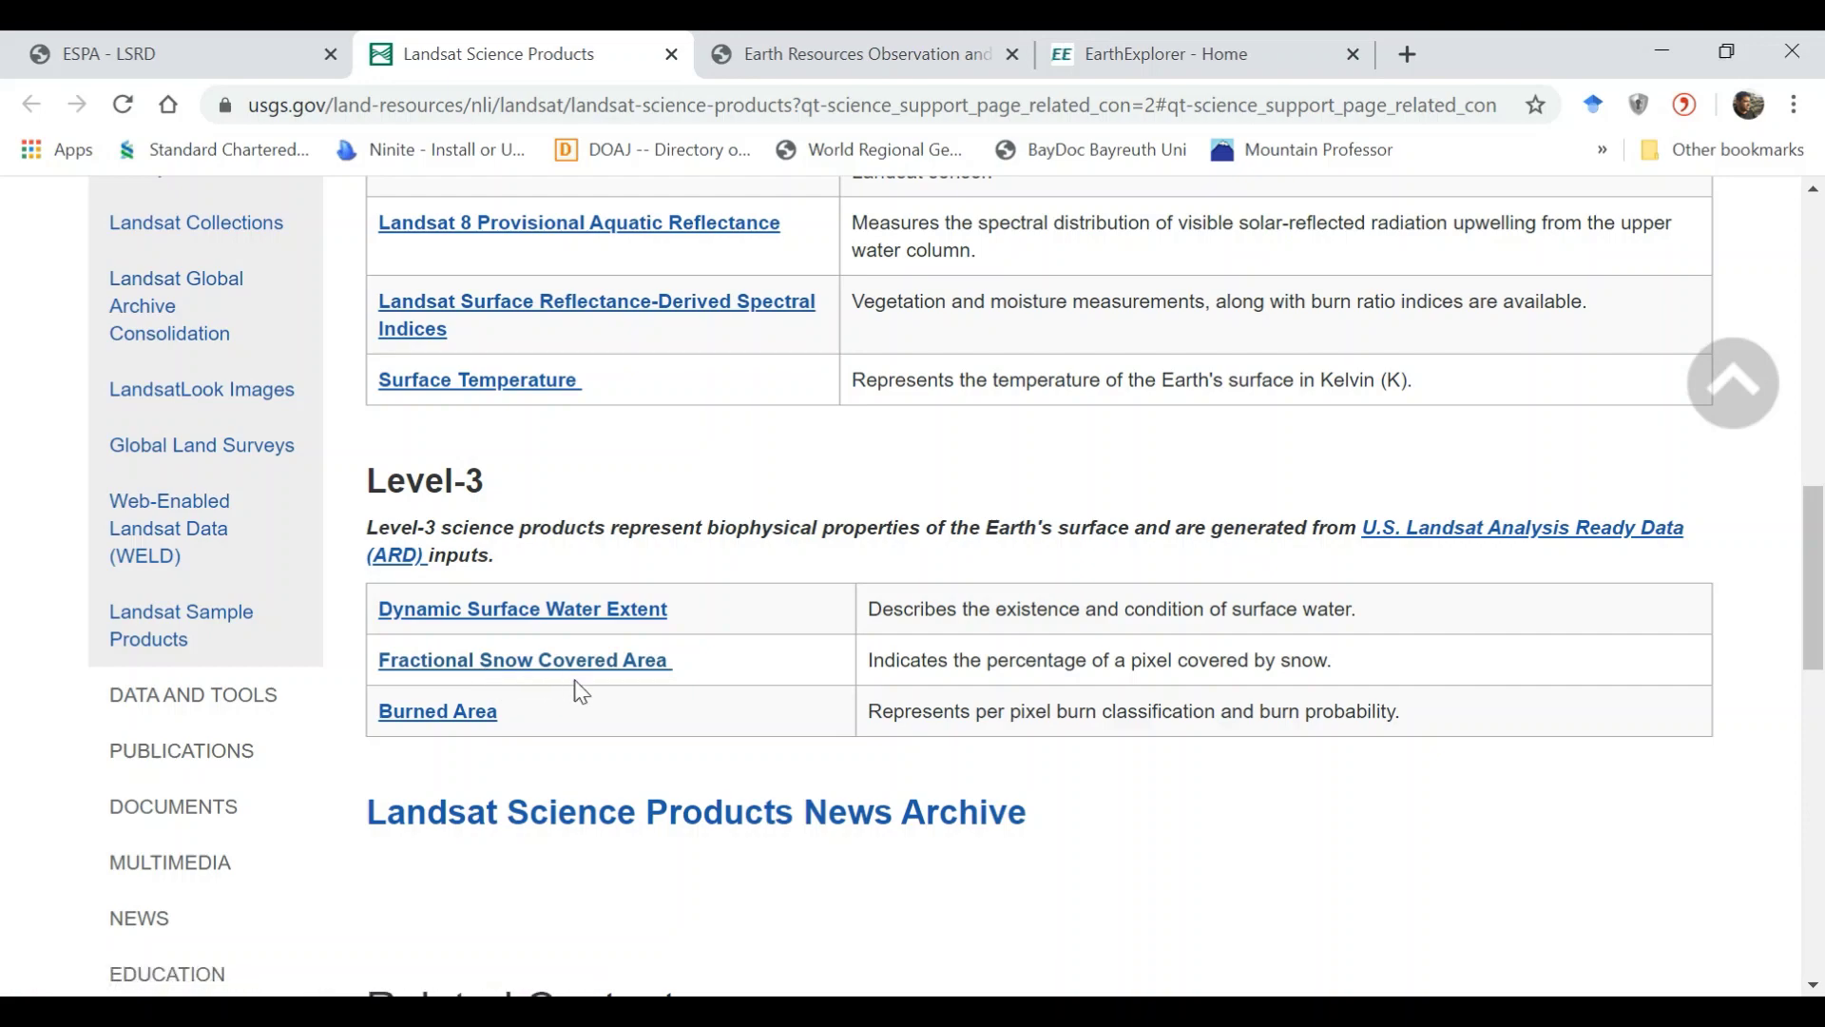
{"action": "scroll", "coordinate": [604, 727], "scroll_direction": "up", "scroll_amount": 2}
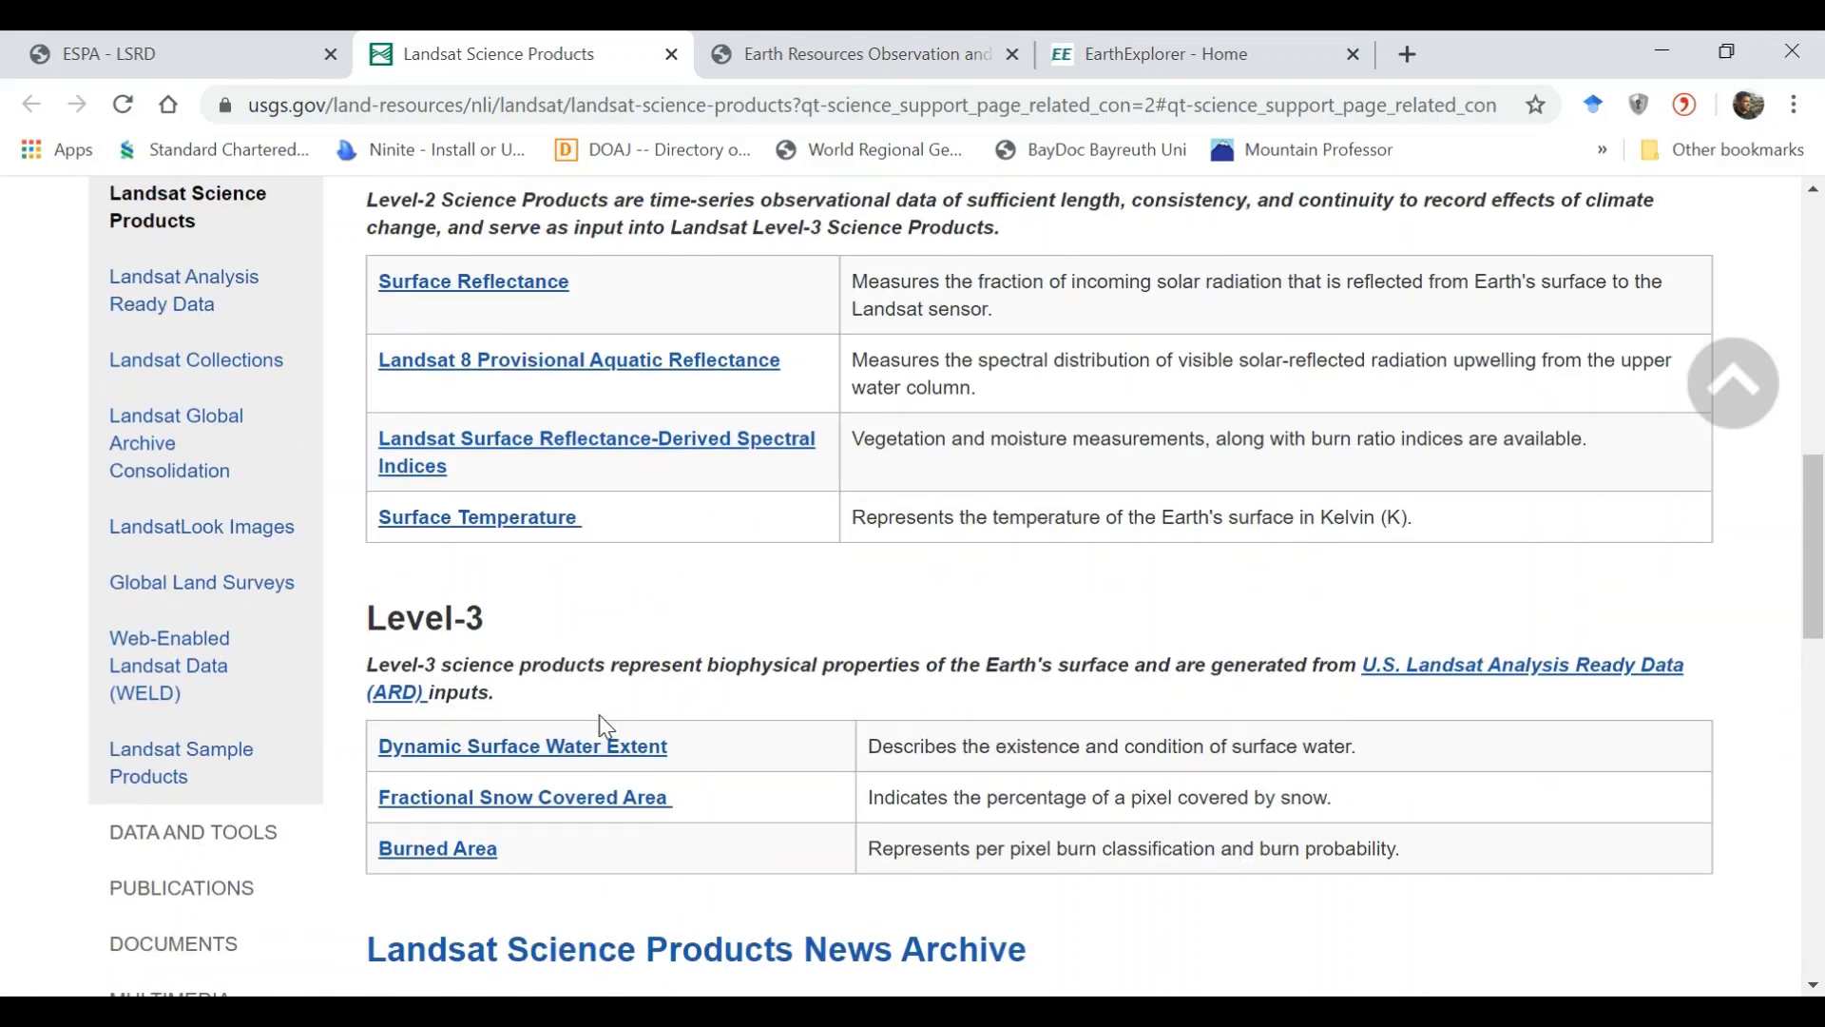
{"action": "scroll", "coordinate": [677, 580], "scroll_direction": "up", "scroll_amount": 2}
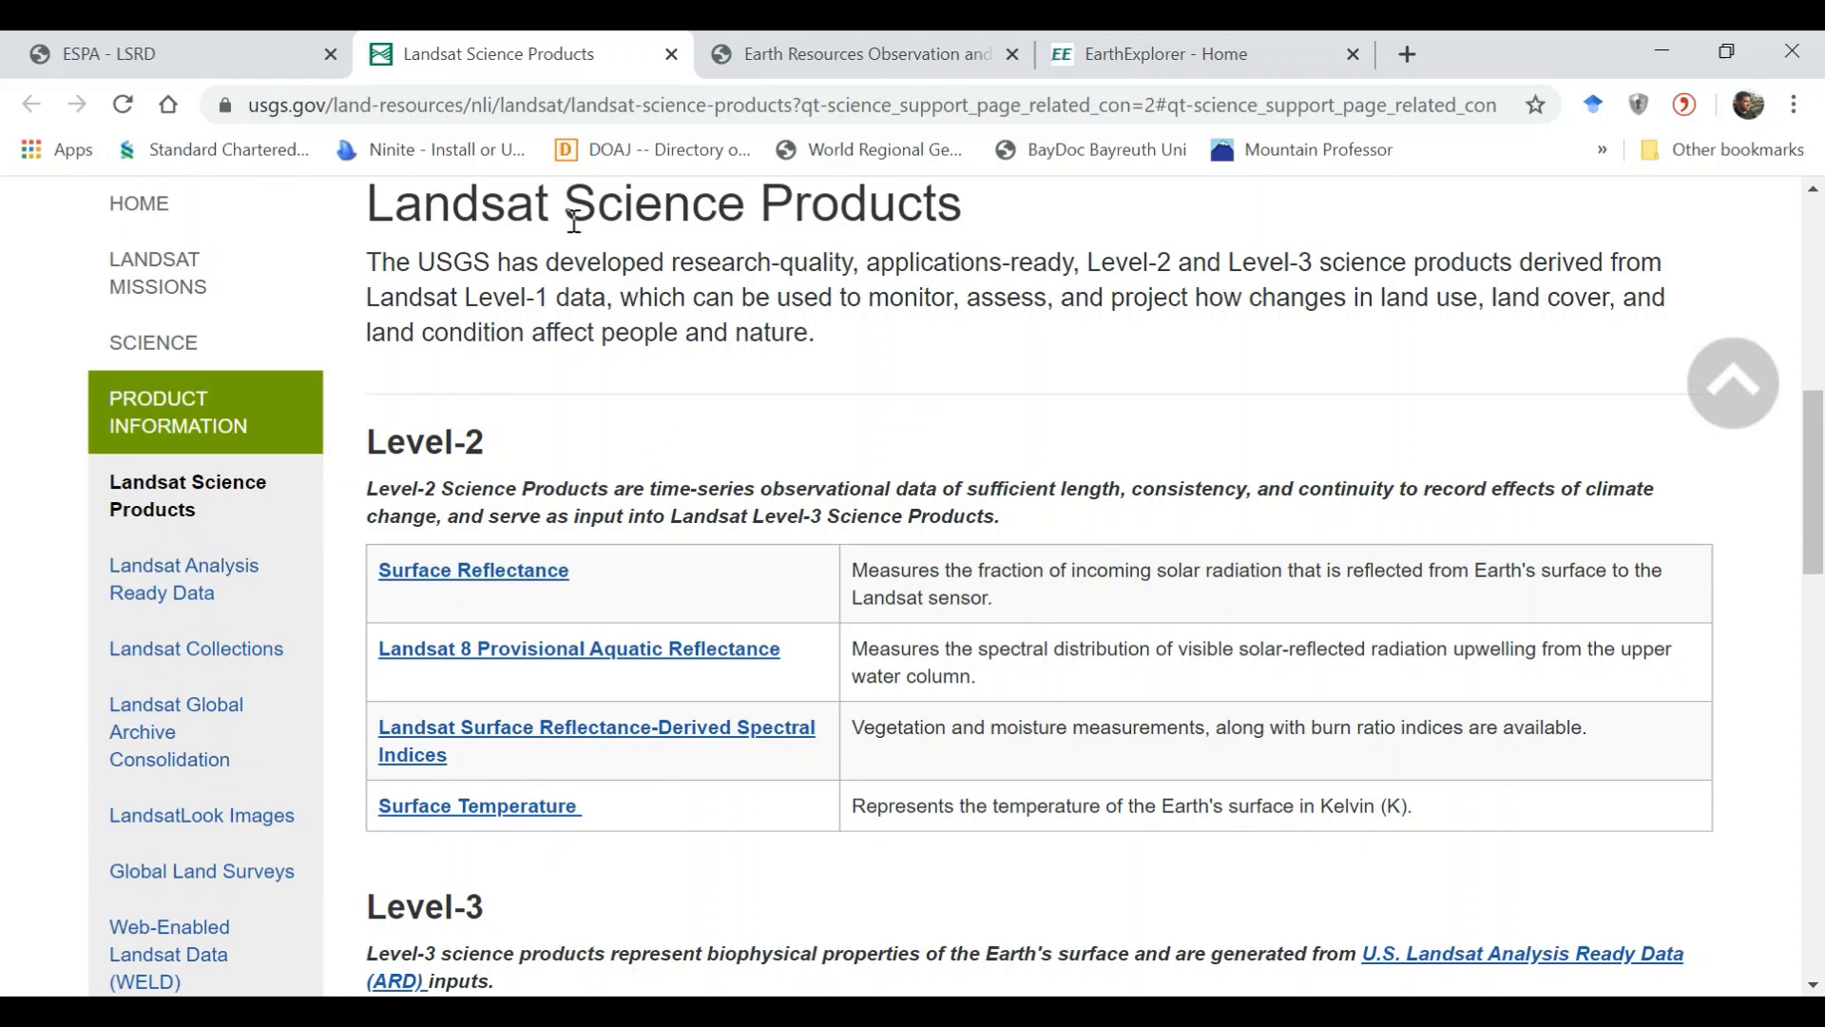
{"action": "scroll", "coordinate": [738, 340], "scroll_direction": "up", "scroll_amount": 8}
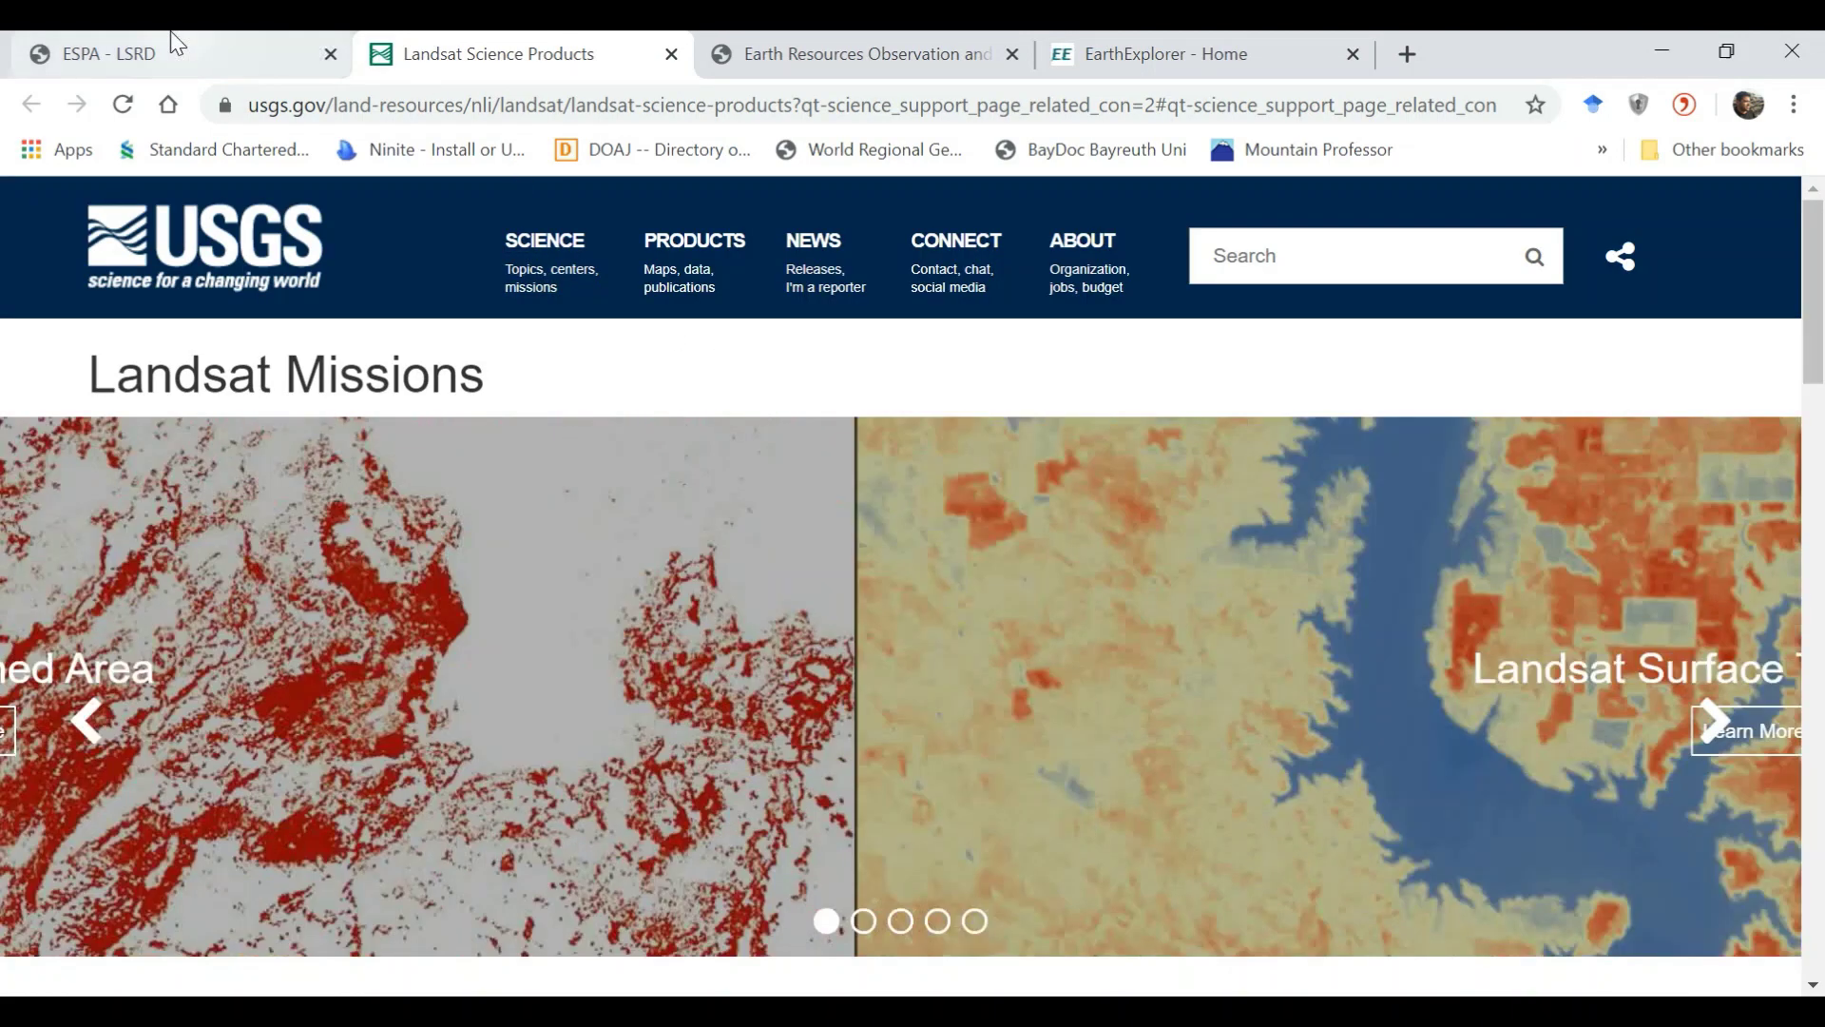
Open the LSDS-1417 ESPA User Guide PDF from the ESPA page and scroll to its contents on page 5.
{"action": "left_click", "coordinate": [172, 48]}
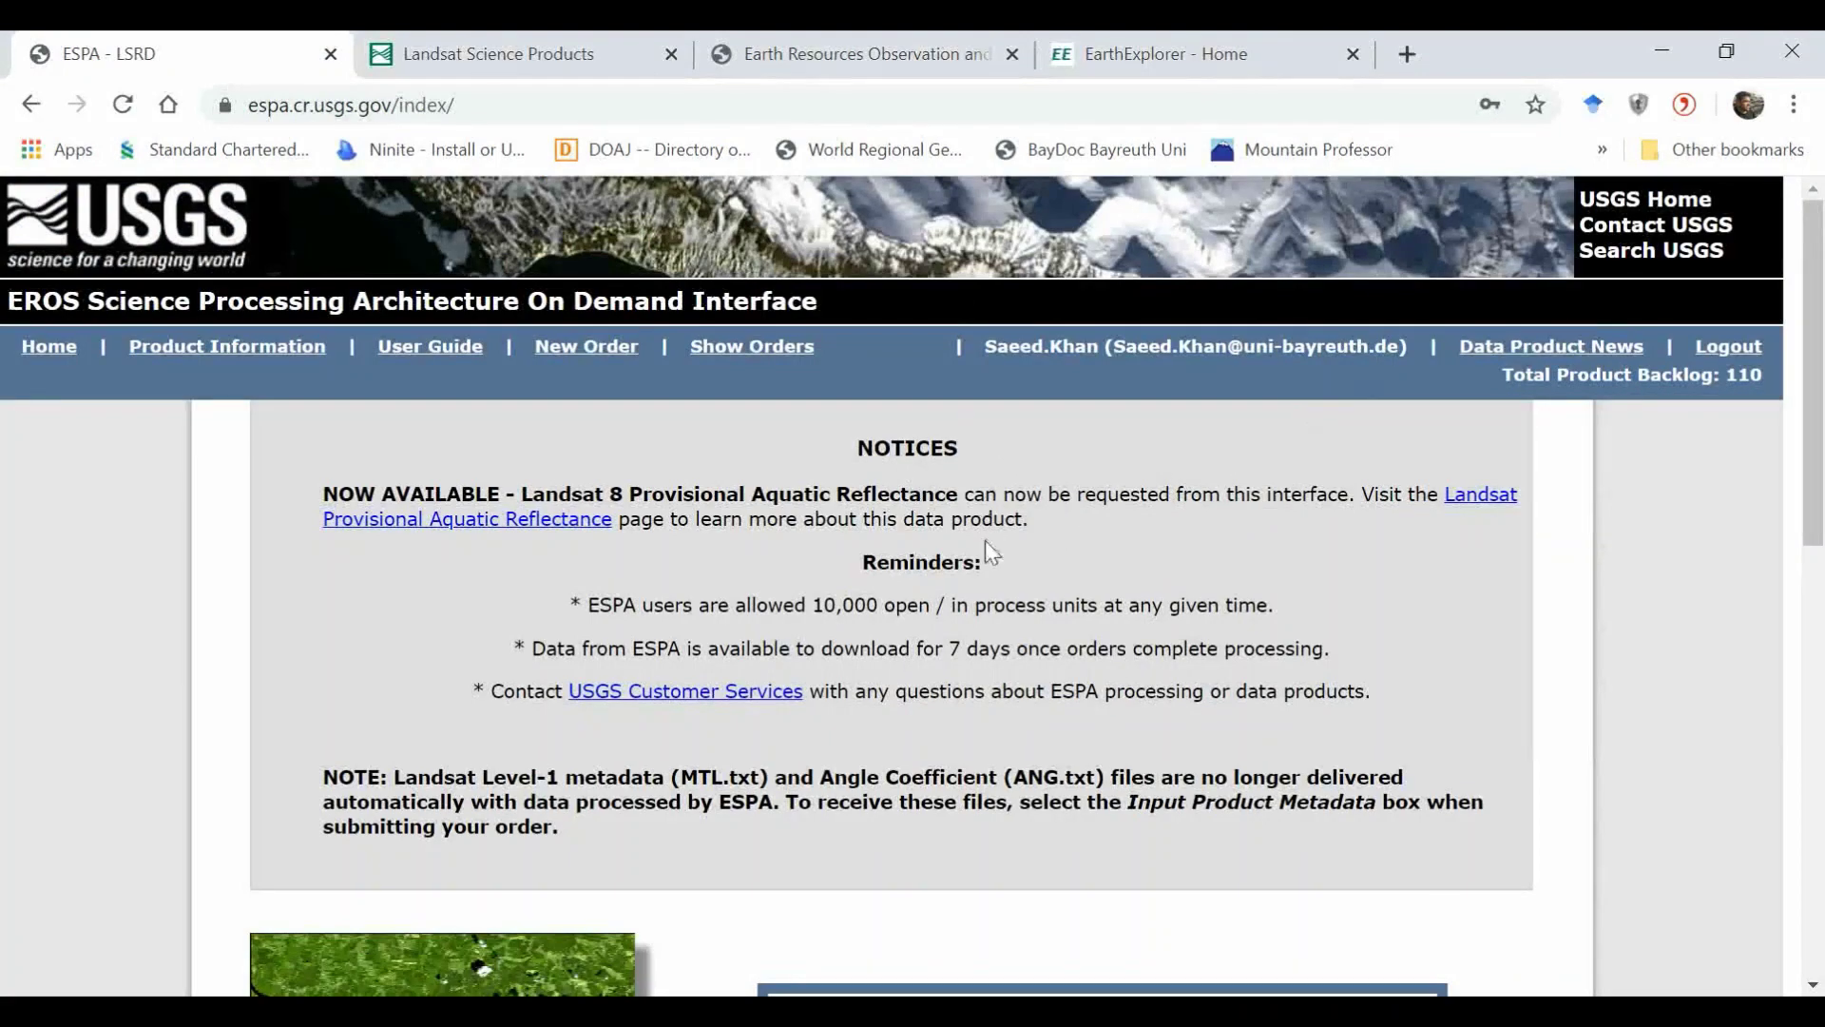
{"action": "scroll", "coordinate": [985, 540], "scroll_direction": "down", "scroll_amount": 2}
{"action": "scroll", "coordinate": [961, 524], "scroll_direction": "up", "scroll_amount": 2}
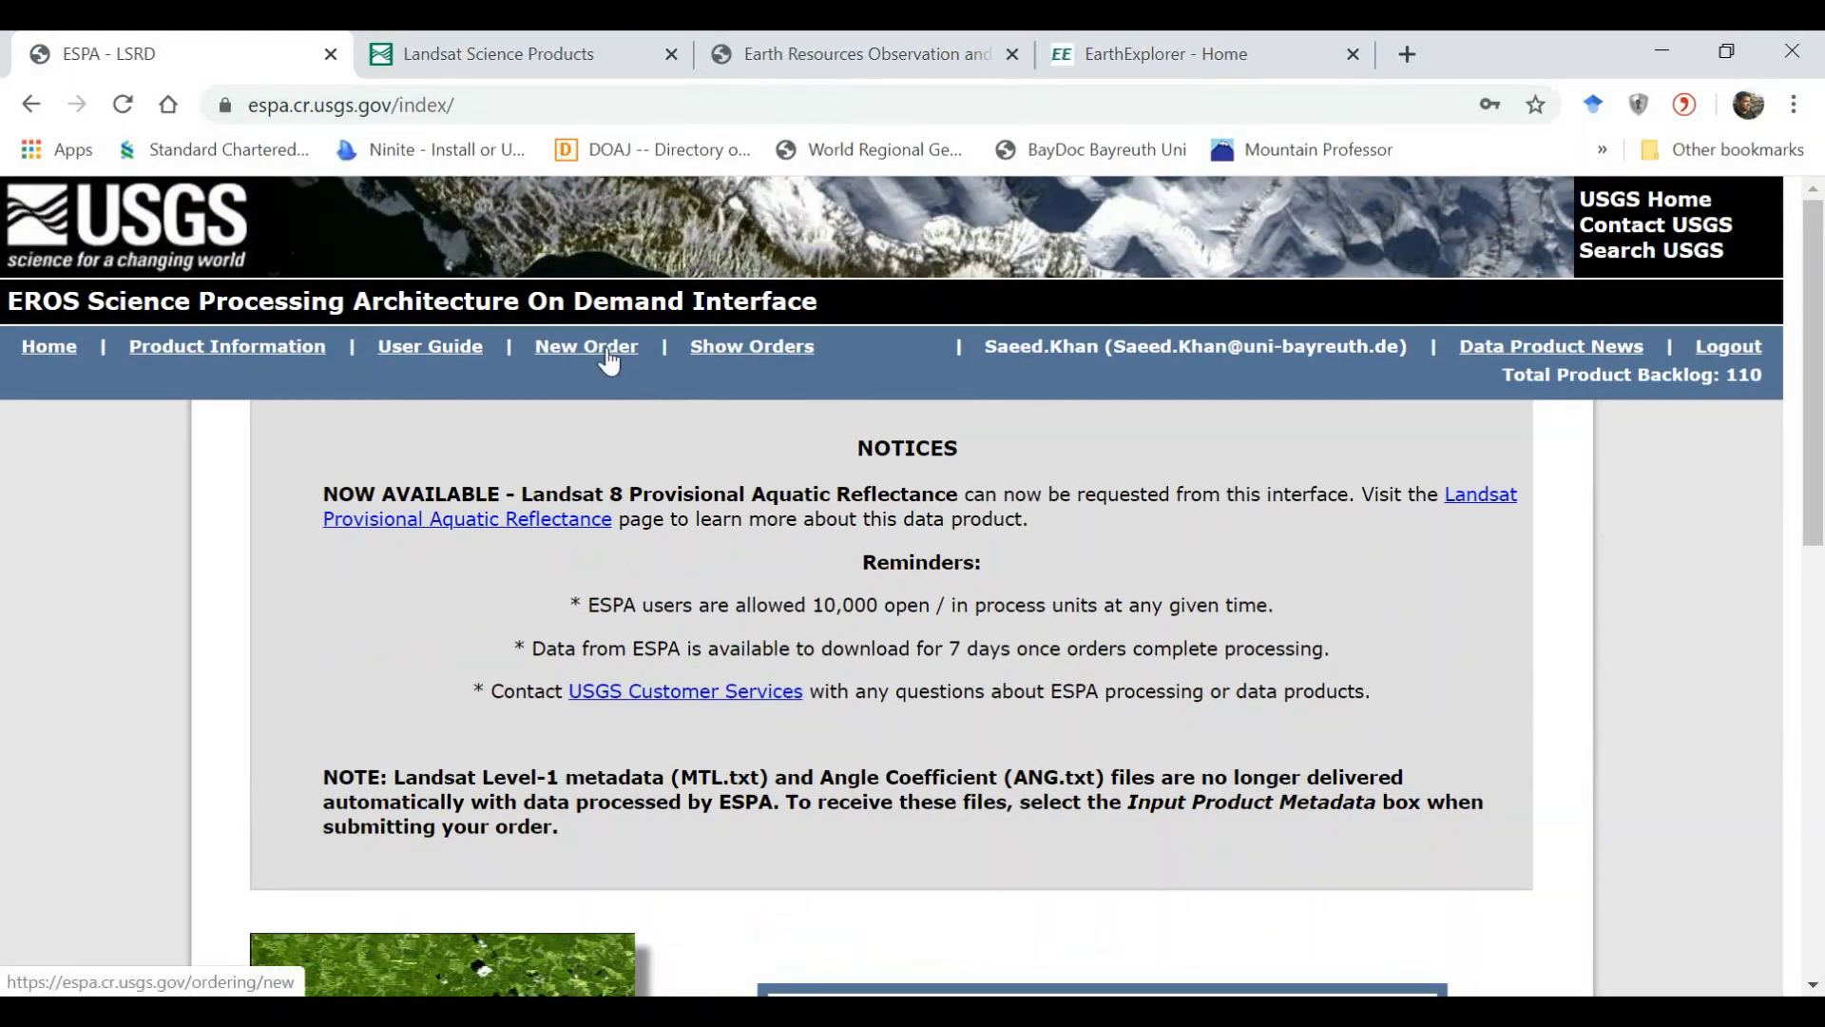
{"action": "left_click", "coordinate": [450, 362]}
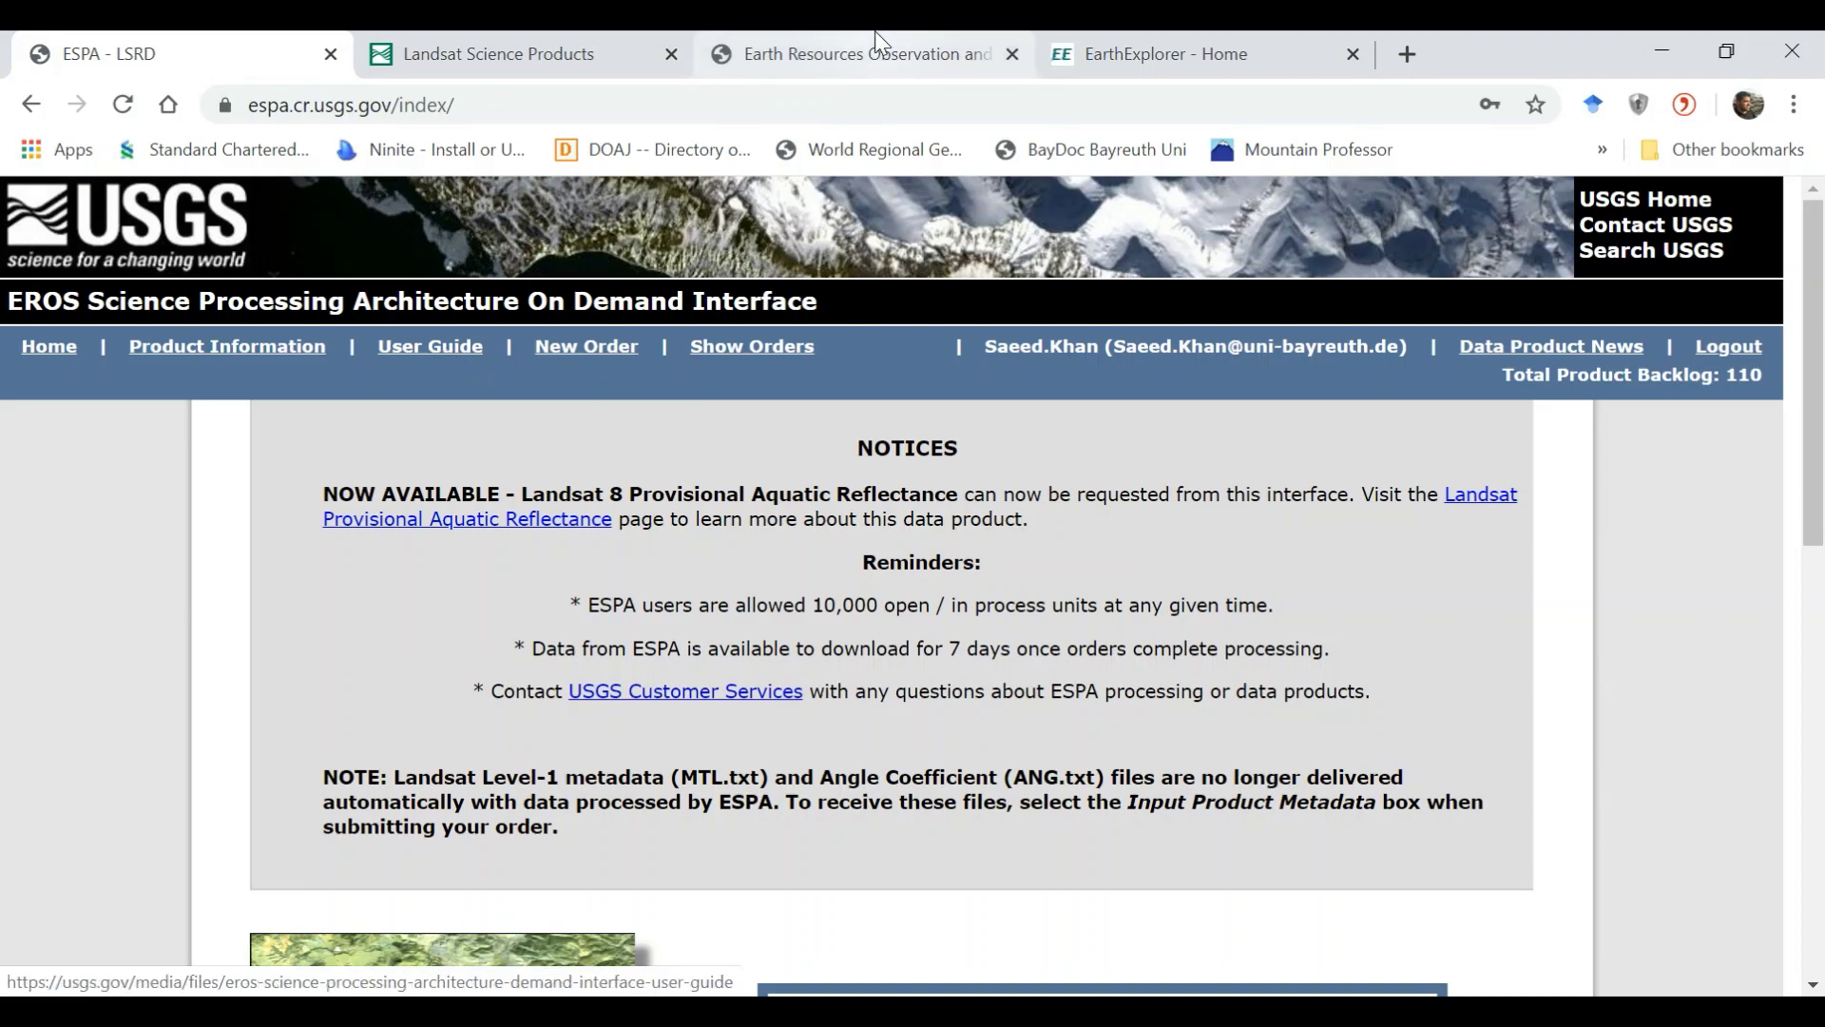
{"action": "scroll", "coordinate": [885, 485], "scroll_direction": "down", "scroll_amount": 3}
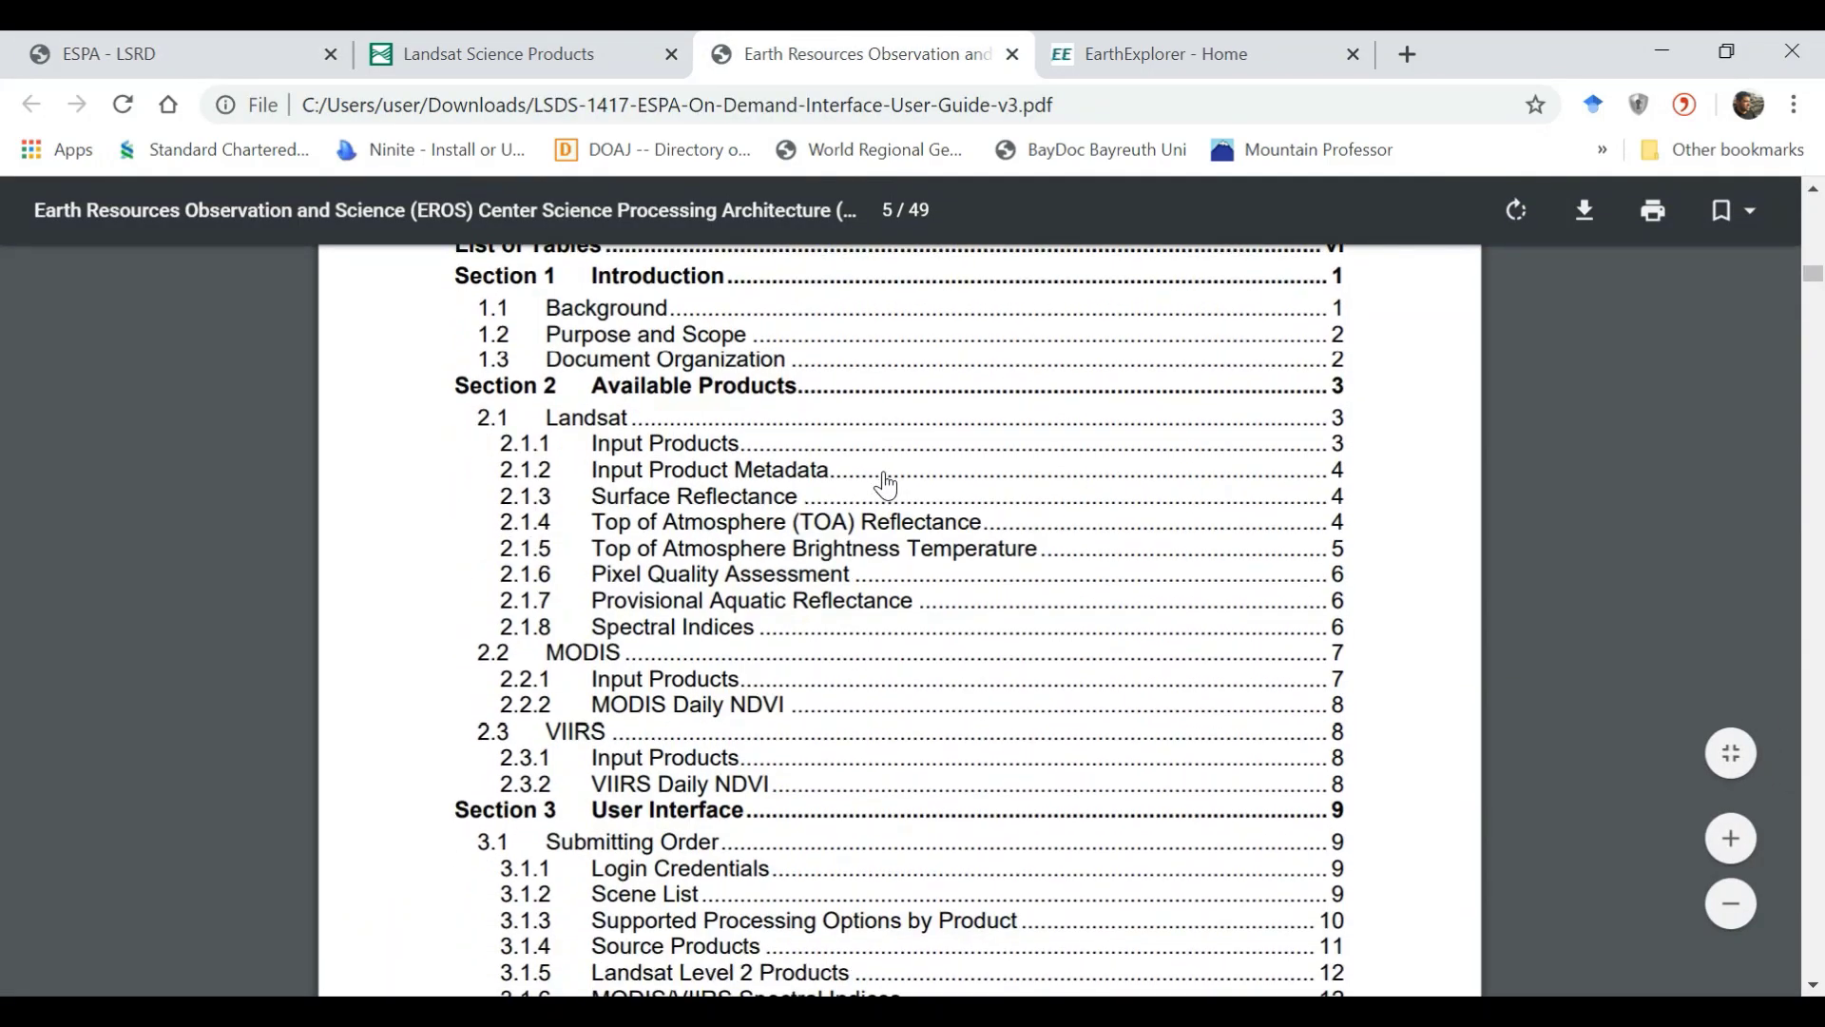
{"action": "scroll", "coordinate": [856, 475], "scroll_direction": "up", "scroll_amount": 3}
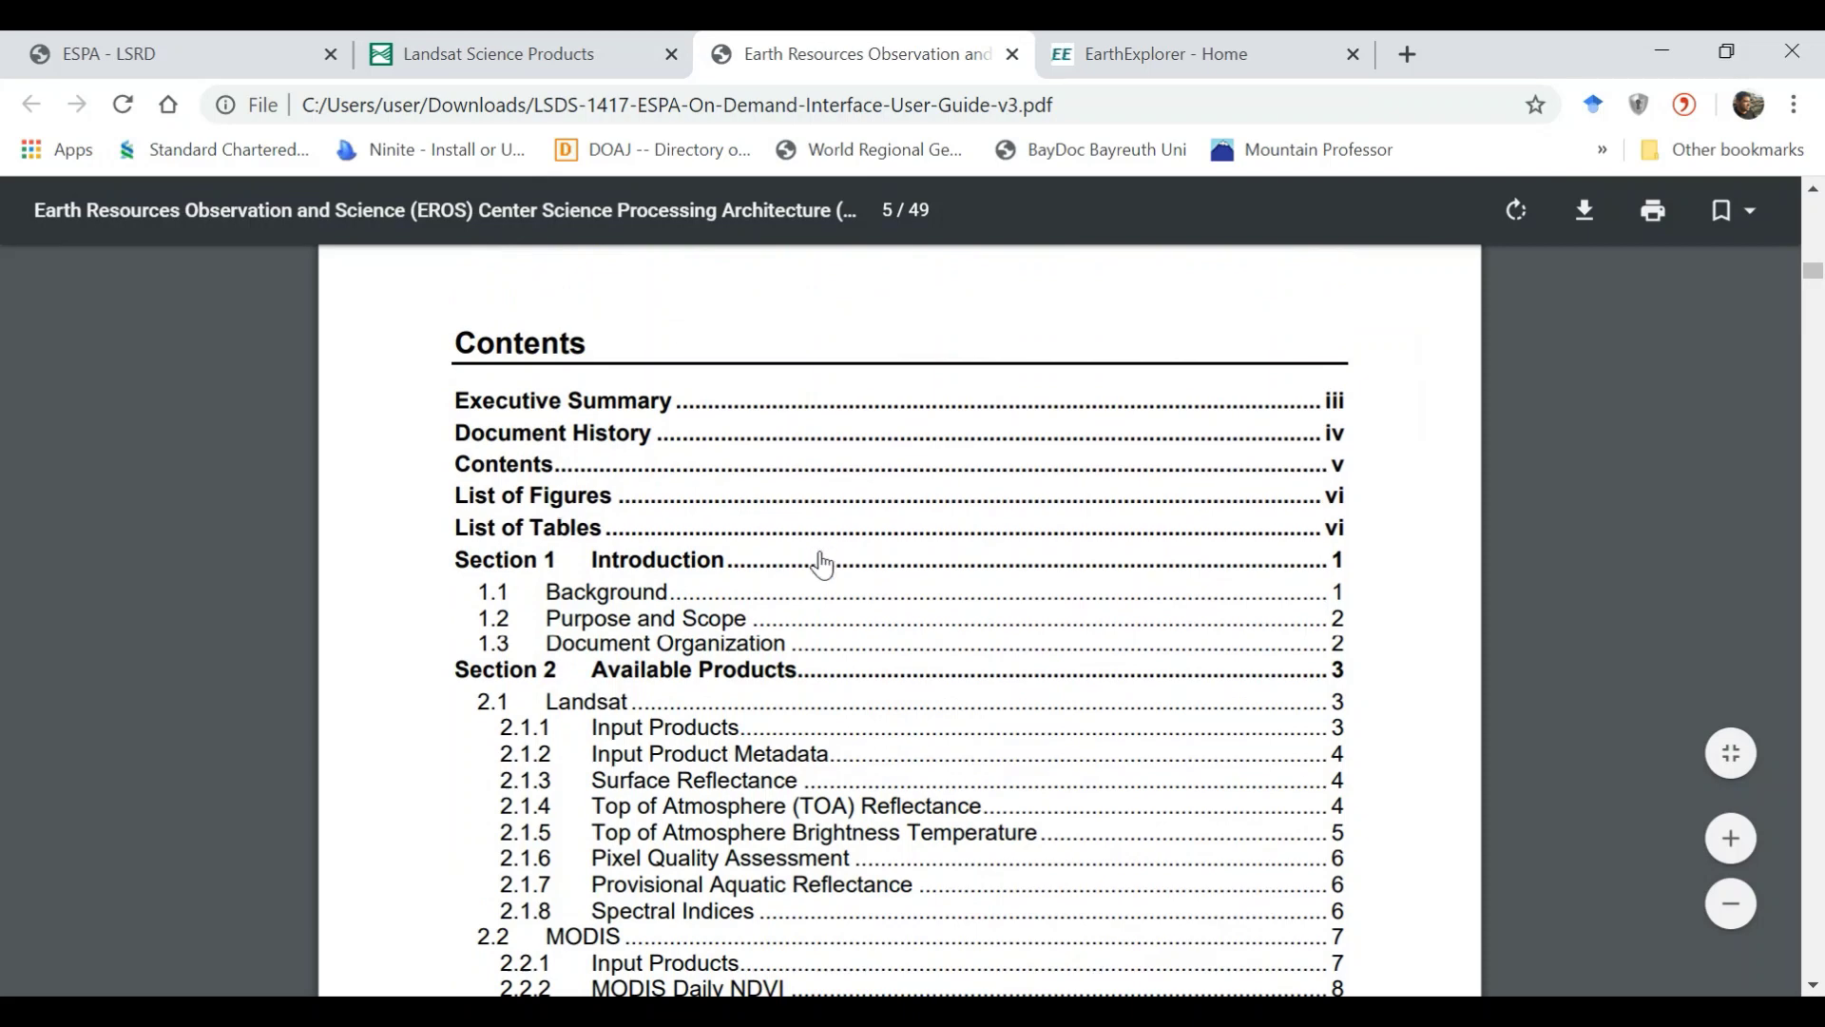
{"action": "scroll", "coordinate": [821, 561], "scroll_direction": "down", "scroll_amount": 2}
{"action": "scroll", "coordinate": [814, 584], "scroll_direction": "down", "scroll_amount": 2}
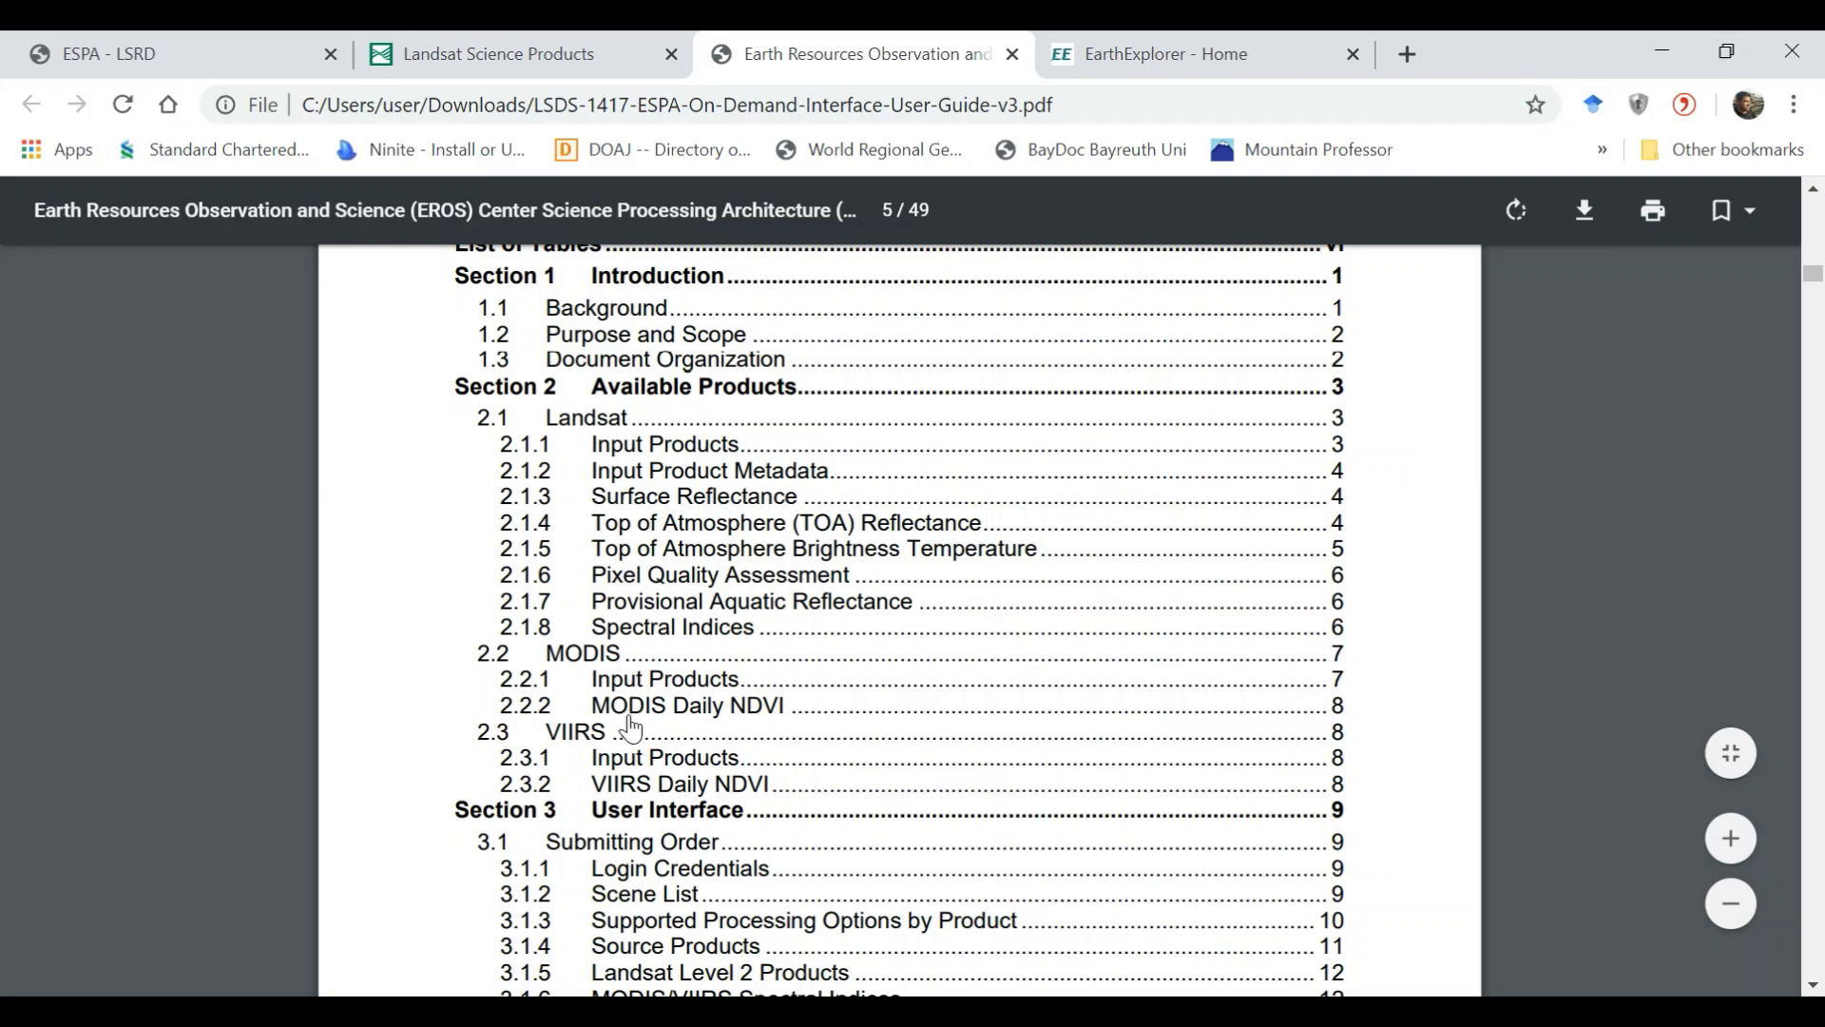
Return to the ESPA page and start a new bulk order.
{"action": "left_click", "coordinate": [525, 66]}
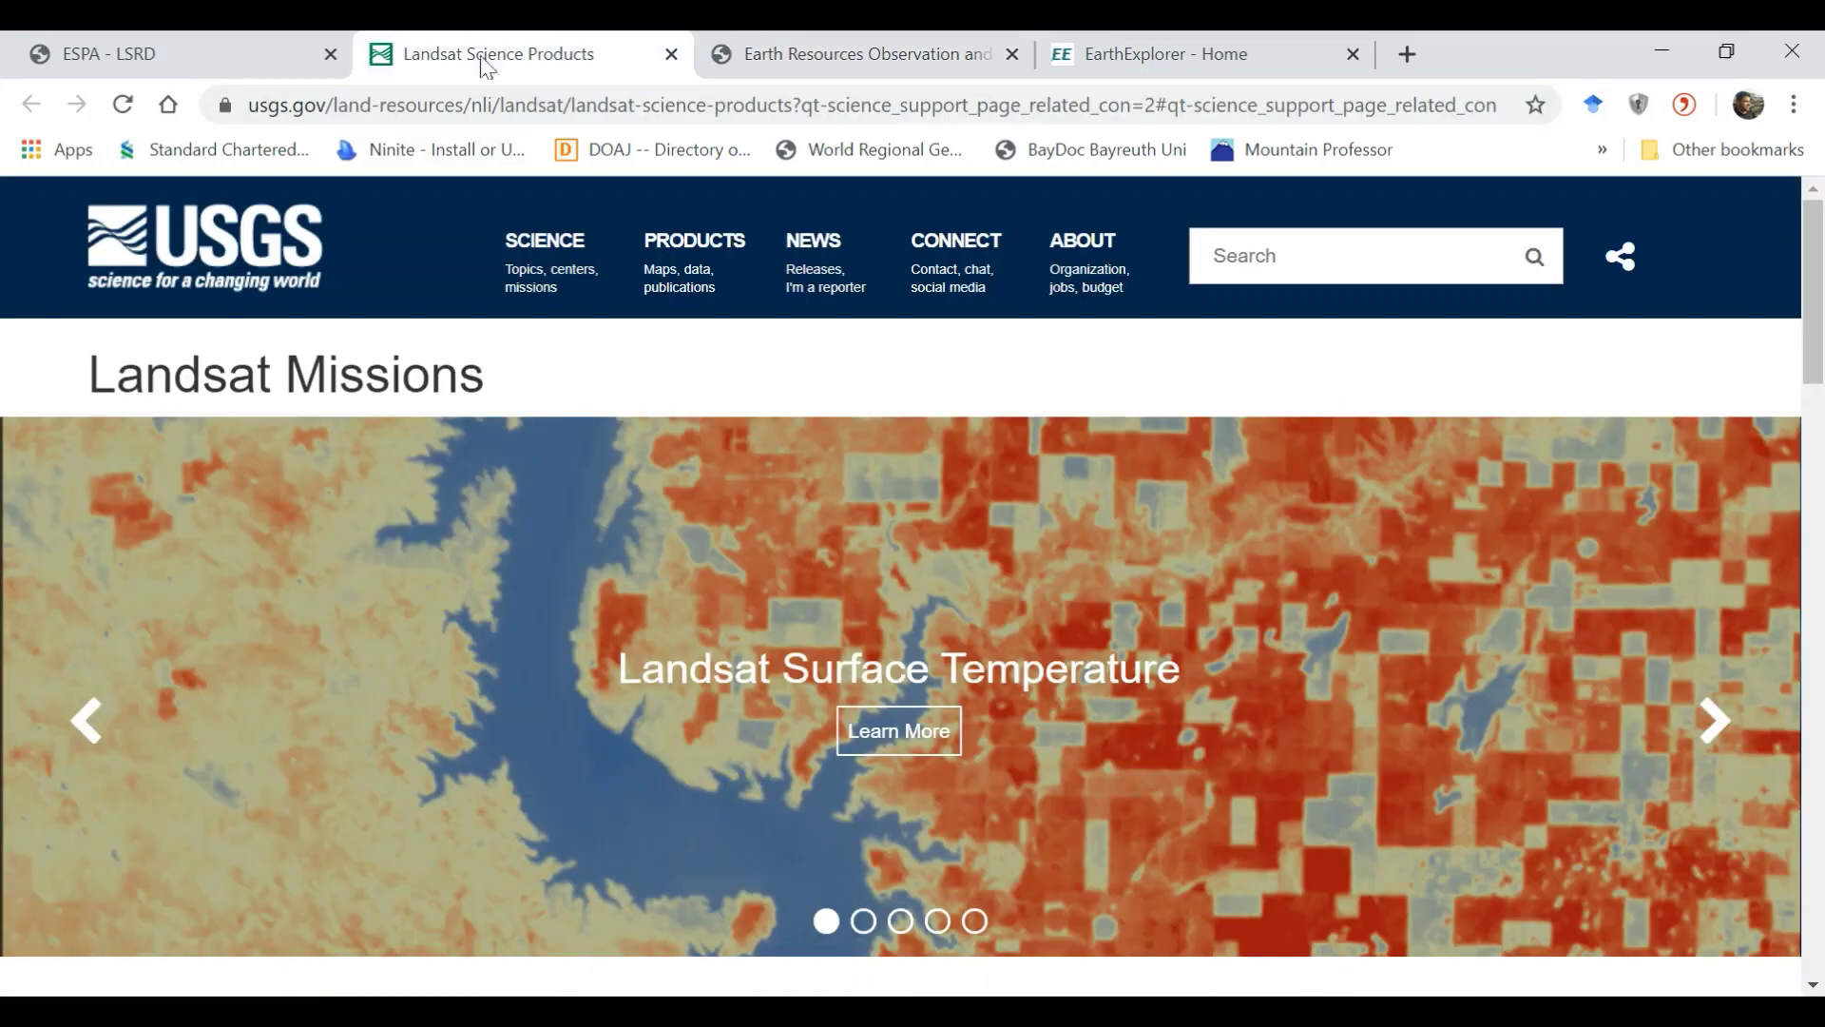
{"action": "left_click", "coordinate": [295, 48]}
{"action": "scroll", "coordinate": [1013, 591], "scroll_direction": "down", "scroll_amount": 3}
{"action": "scroll", "coordinate": [1012, 590], "scroll_direction": "up", "scroll_amount": 3}
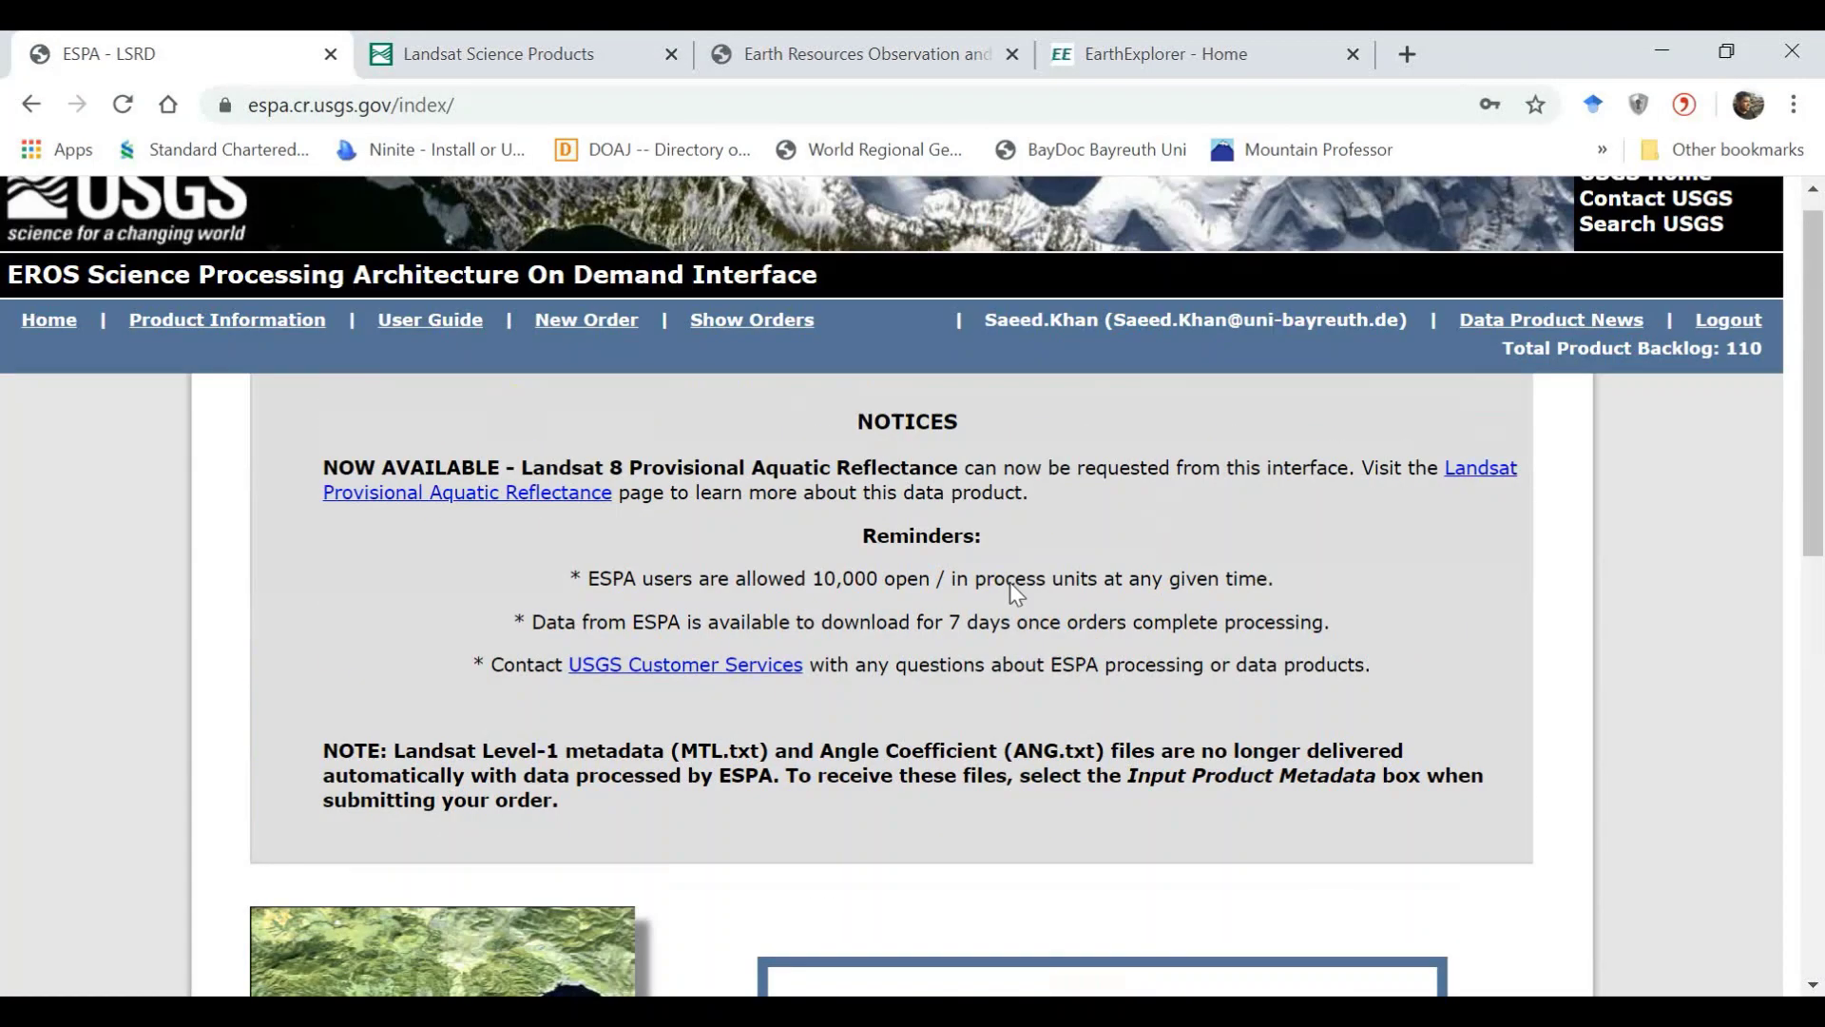
{"action": "left_click", "coordinate": [573, 360]}
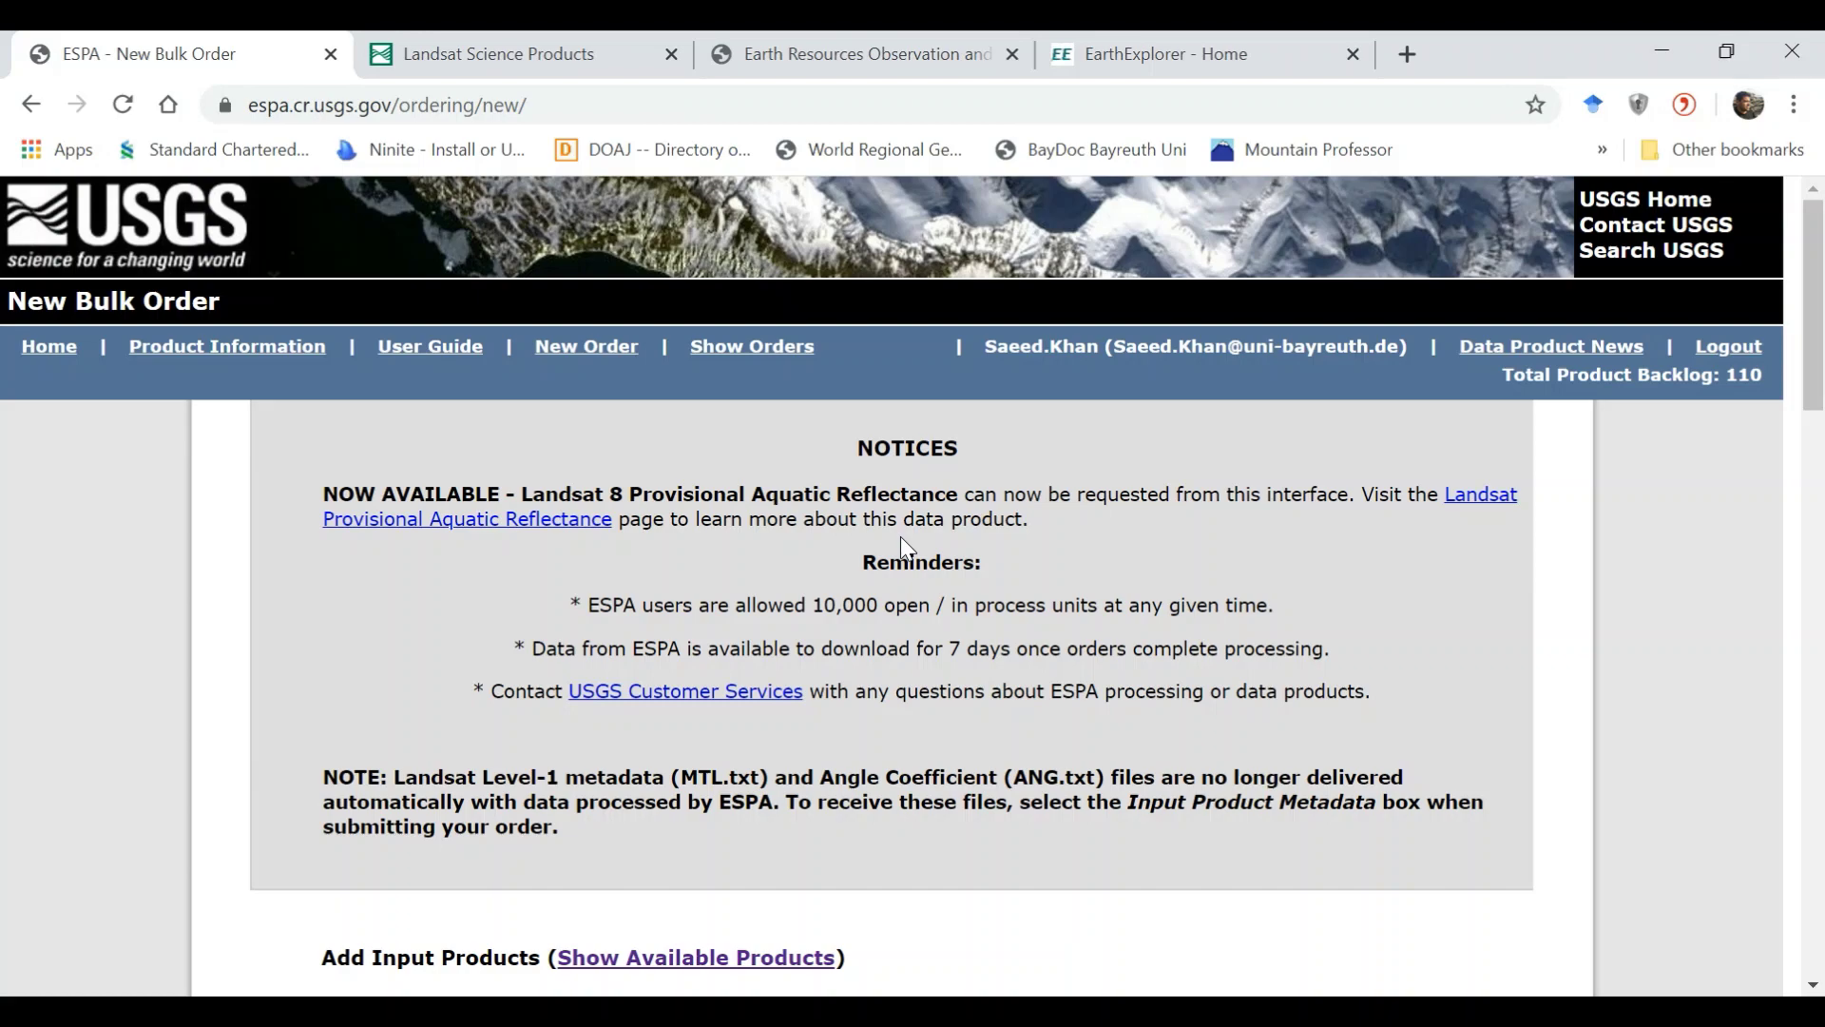
Review the empty Scene List and Level-2 Products sections, then go to EarthExplorer home.
{"action": "scroll", "coordinate": [901, 539], "scroll_direction": "down", "scroll_amount": 2}
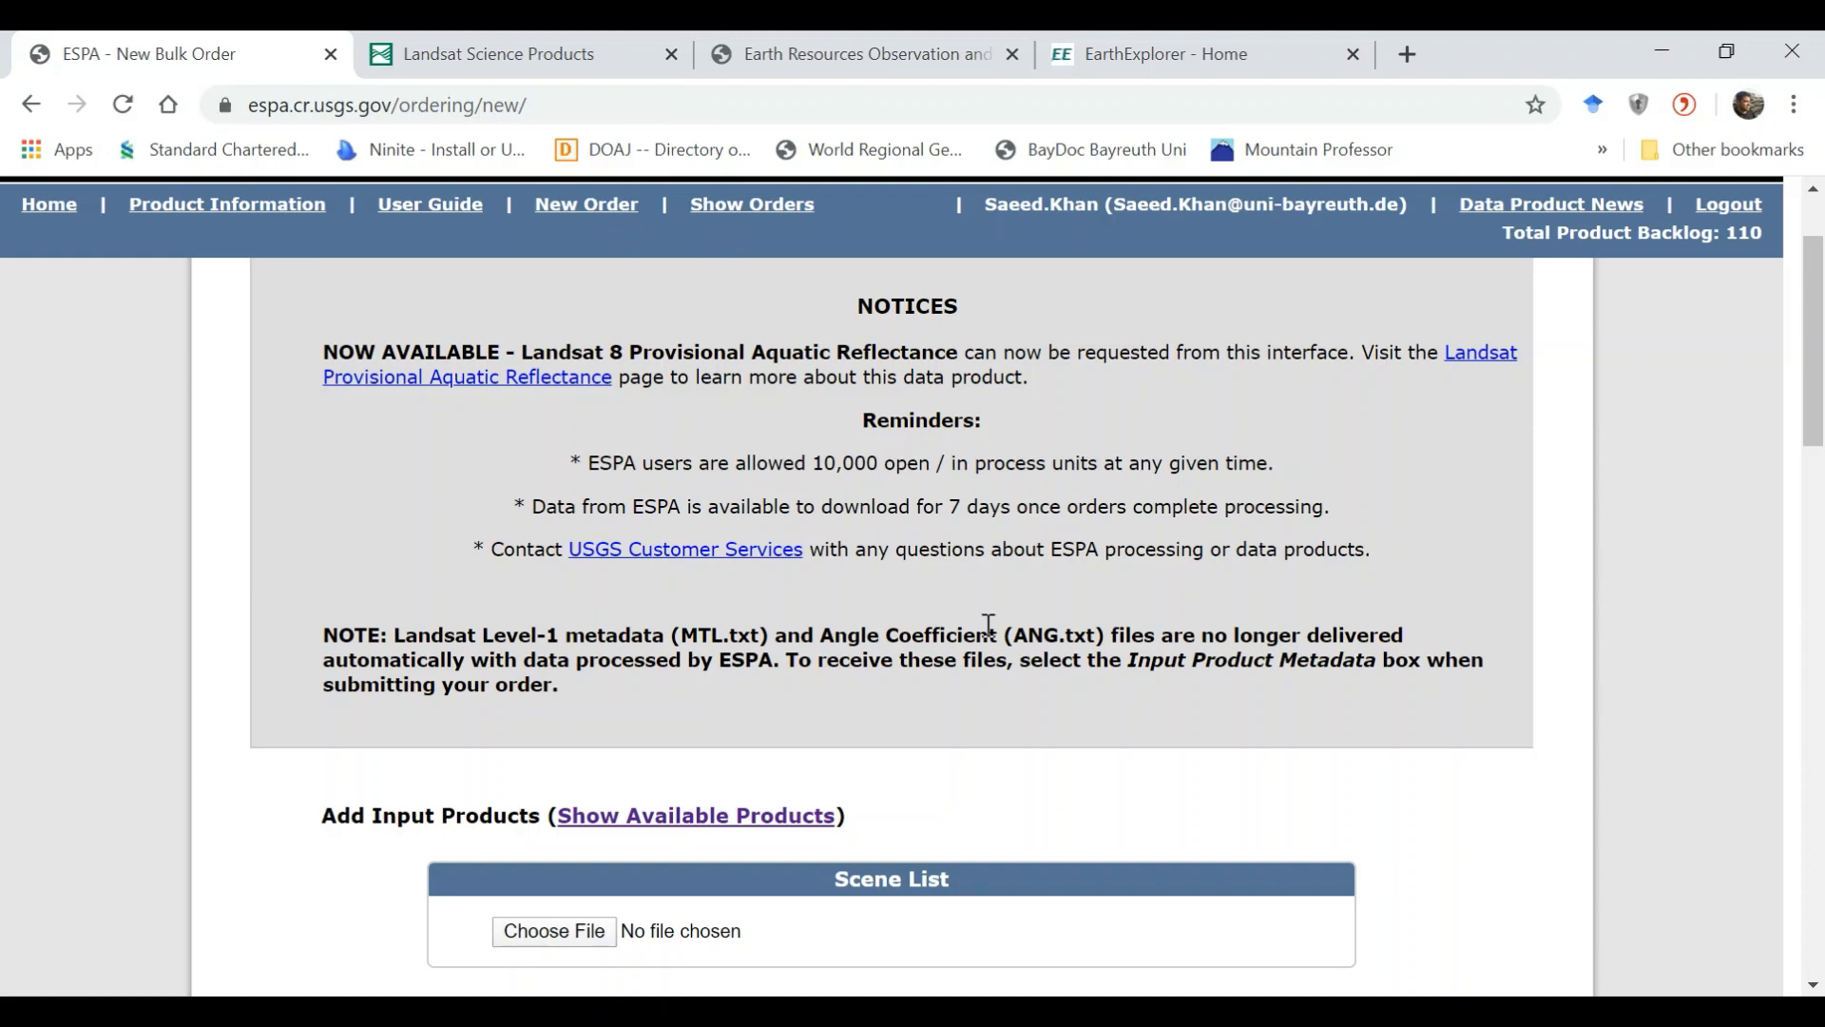
{"action": "scroll", "coordinate": [982, 625], "scroll_direction": "down", "scroll_amount": 5}
{"action": "scroll", "coordinate": [982, 635], "scroll_direction": "down", "scroll_amount": 2}
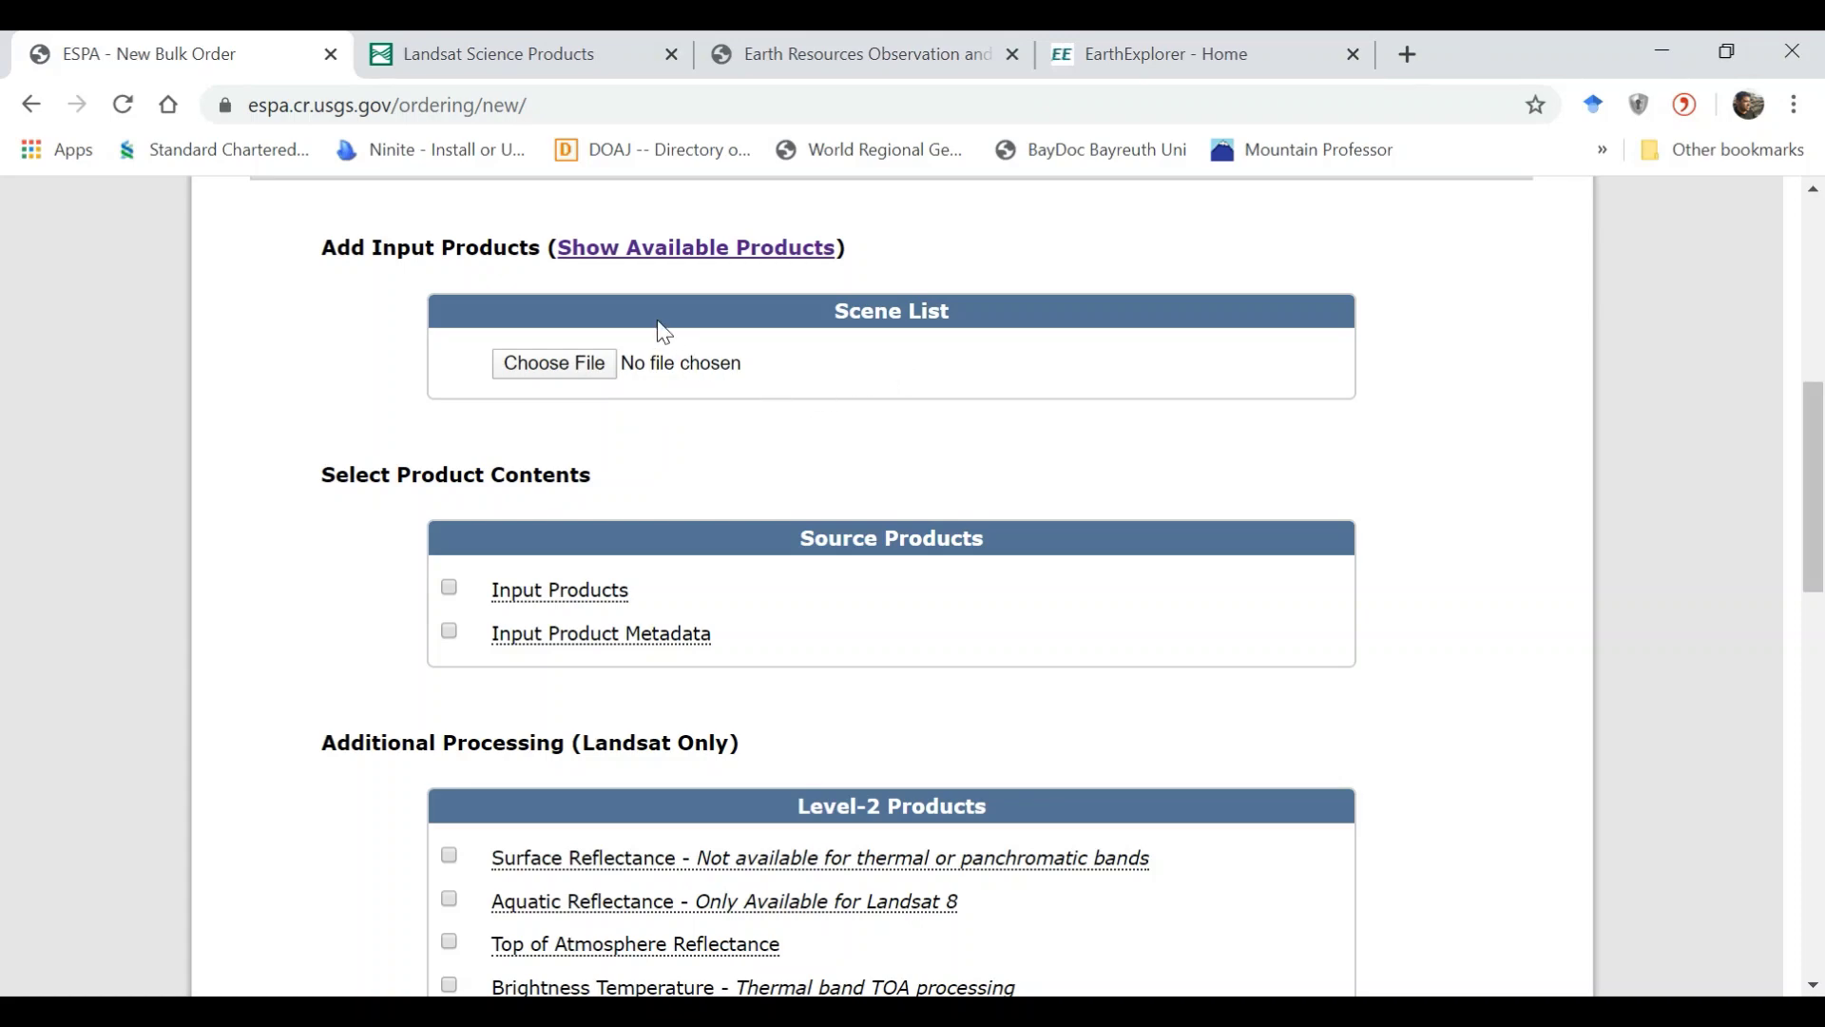
{"action": "left_click", "coordinate": [1114, 54]}
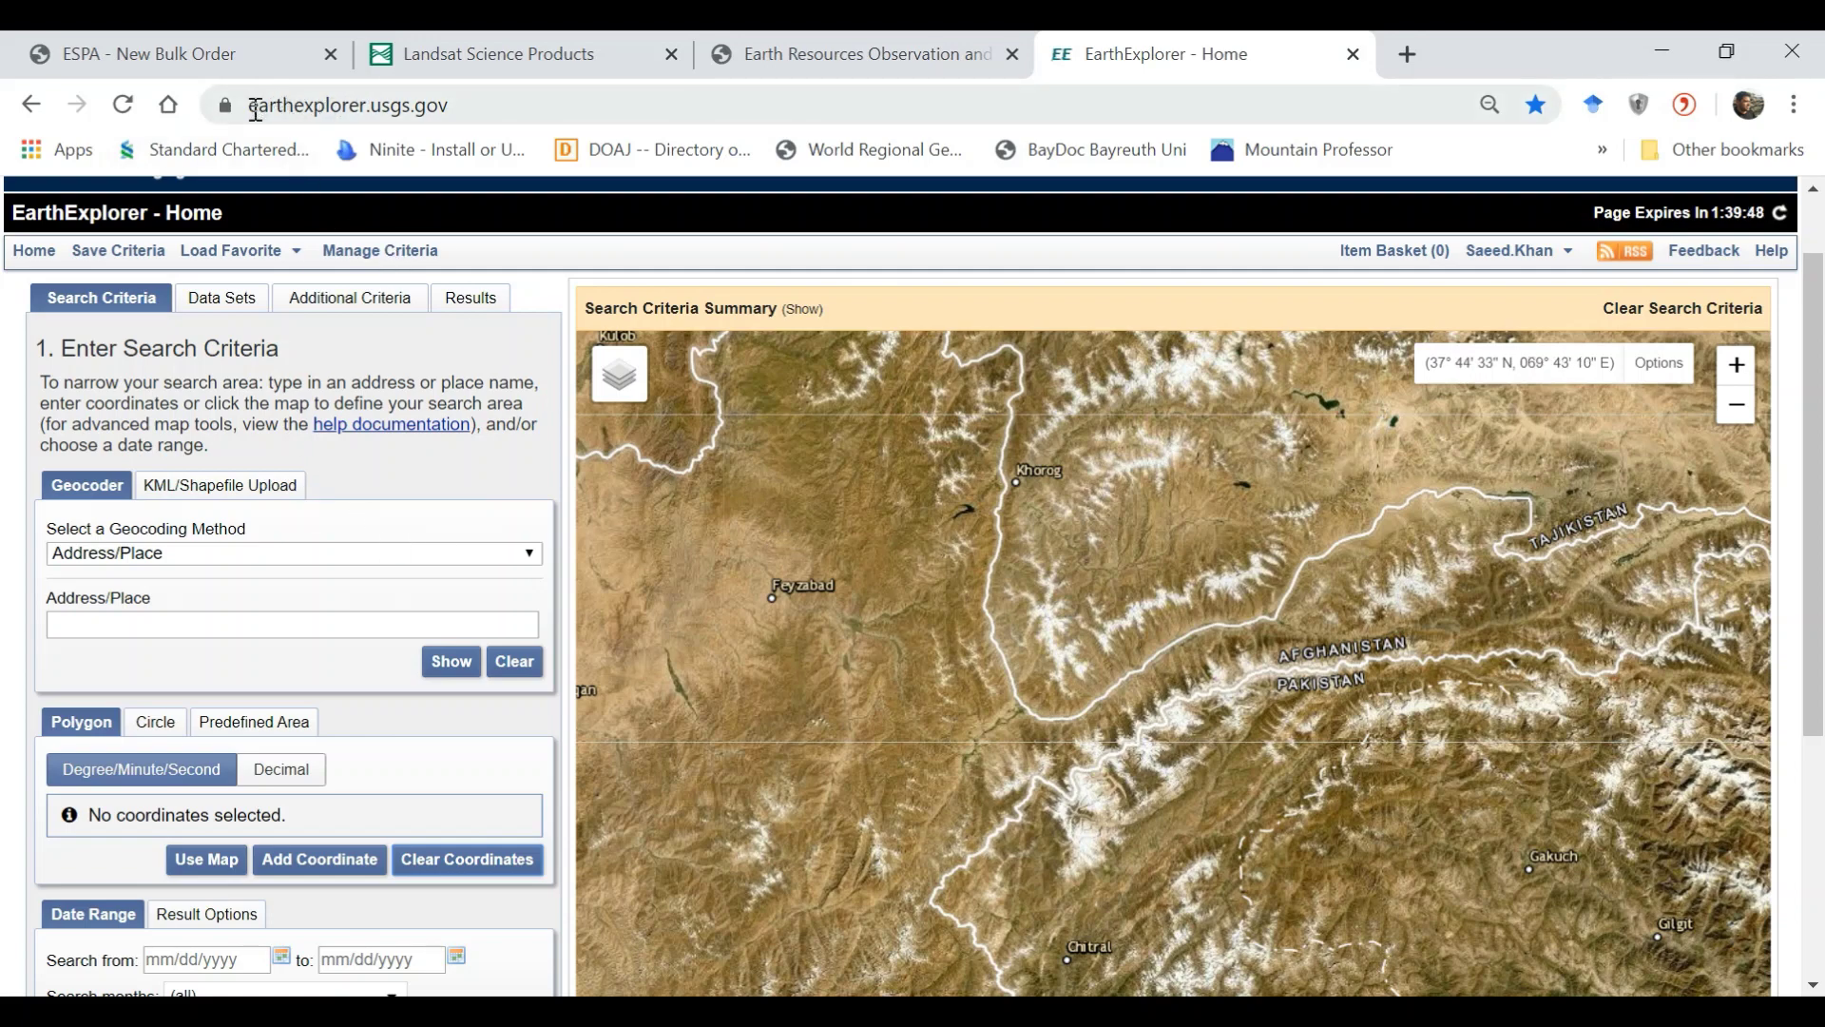
Load the saved Chitral favorite to list Landsat 1-5 MSS scenes for path 151, row 35.
{"action": "left_click_drag", "start_coordinate": [254, 109], "coordinate": [478, 109]}
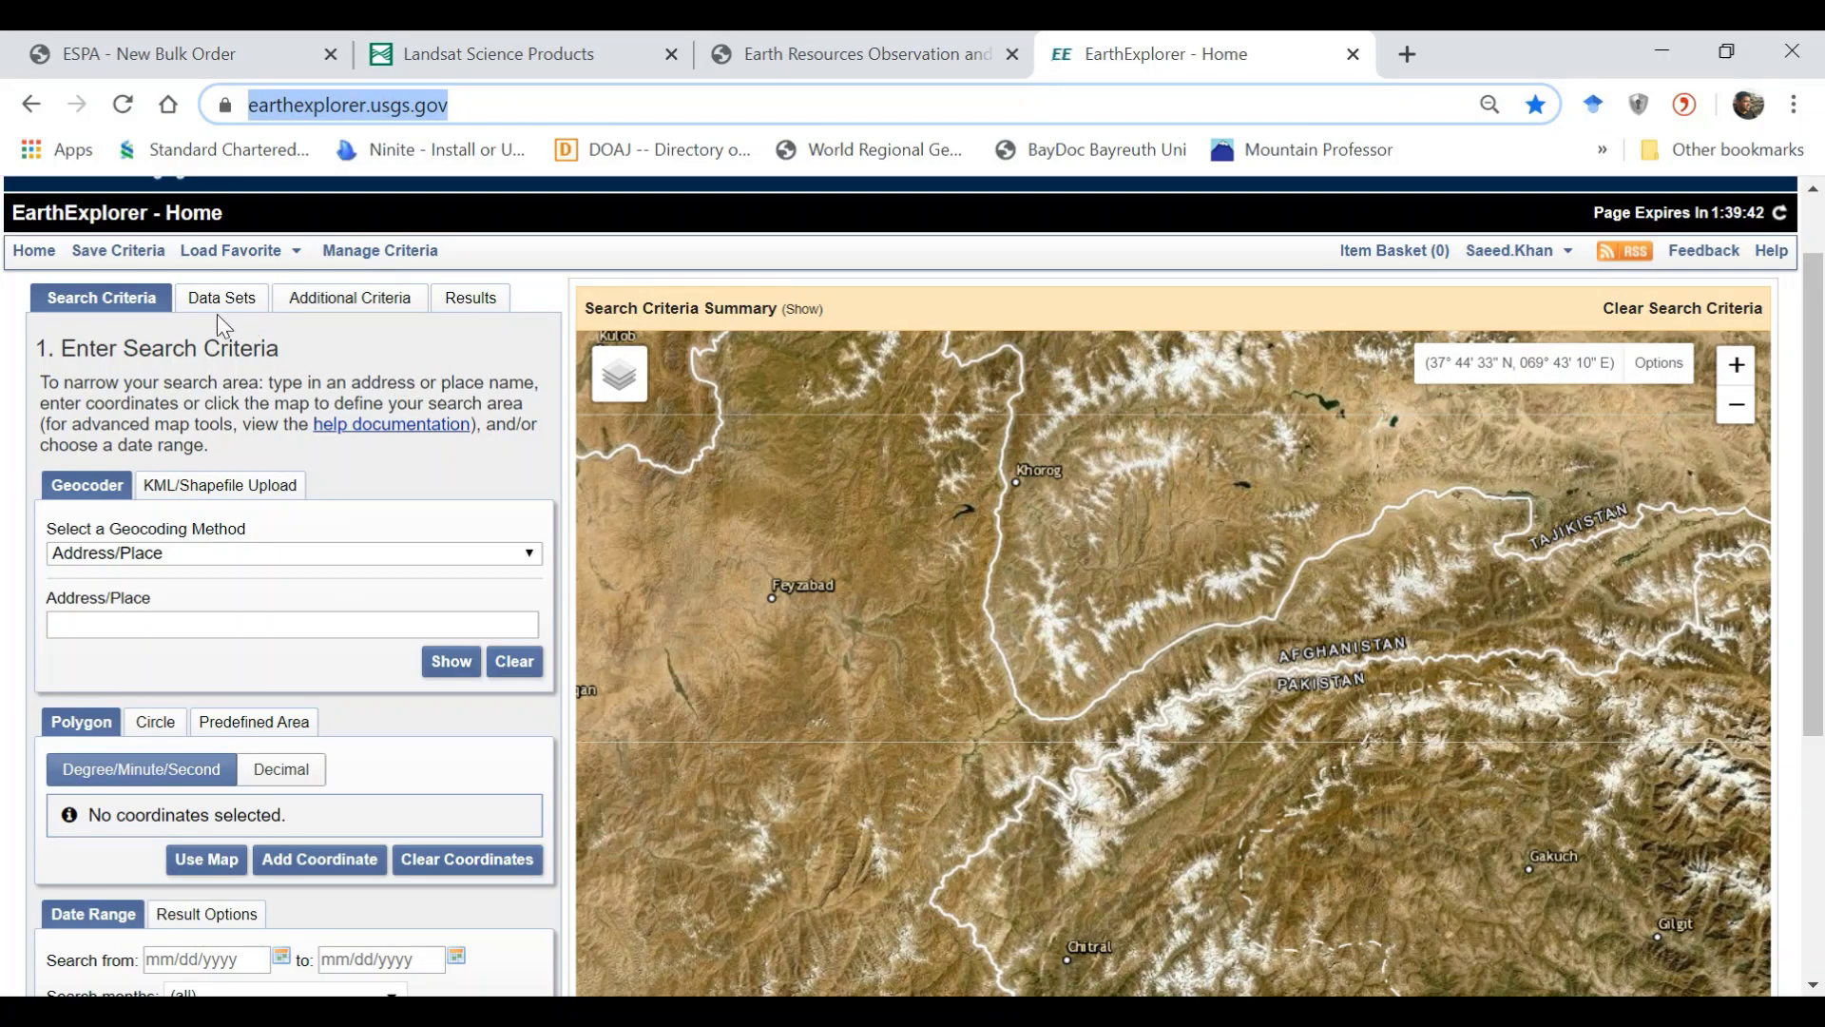
{"action": "left_click", "coordinate": [286, 251]}
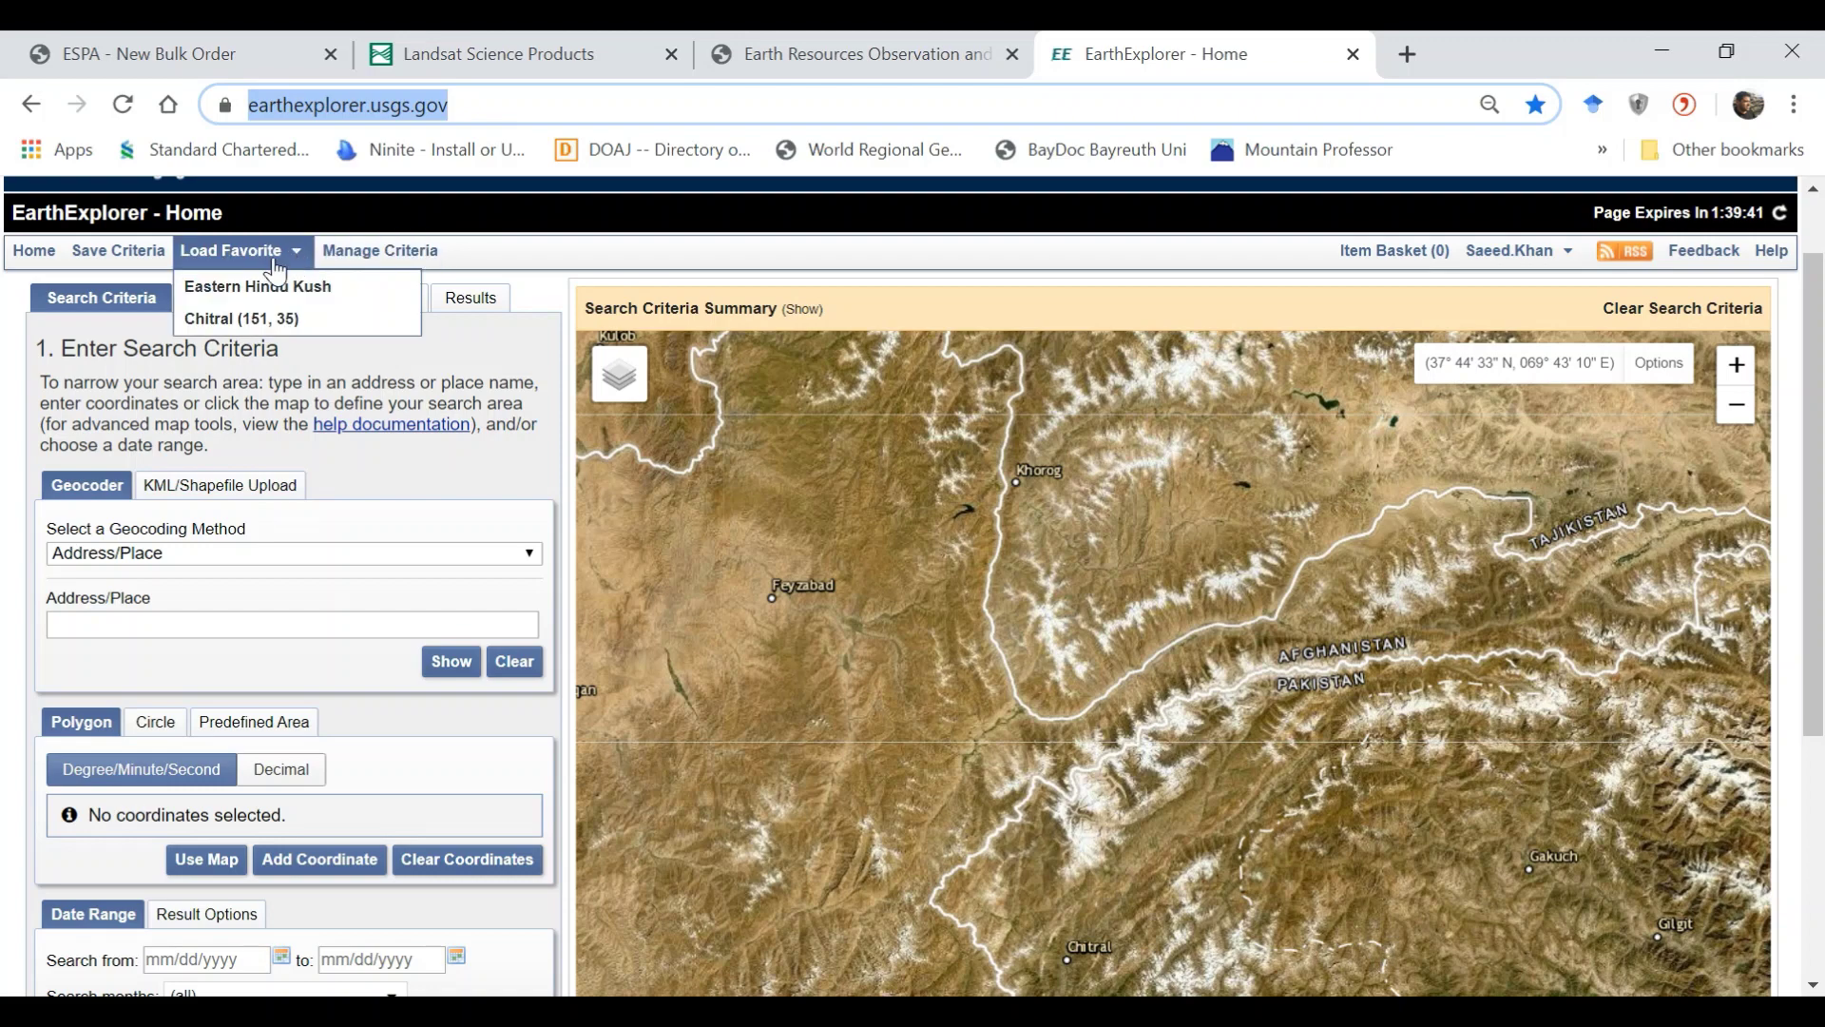
{"action": "left_click", "coordinate": [260, 321]}
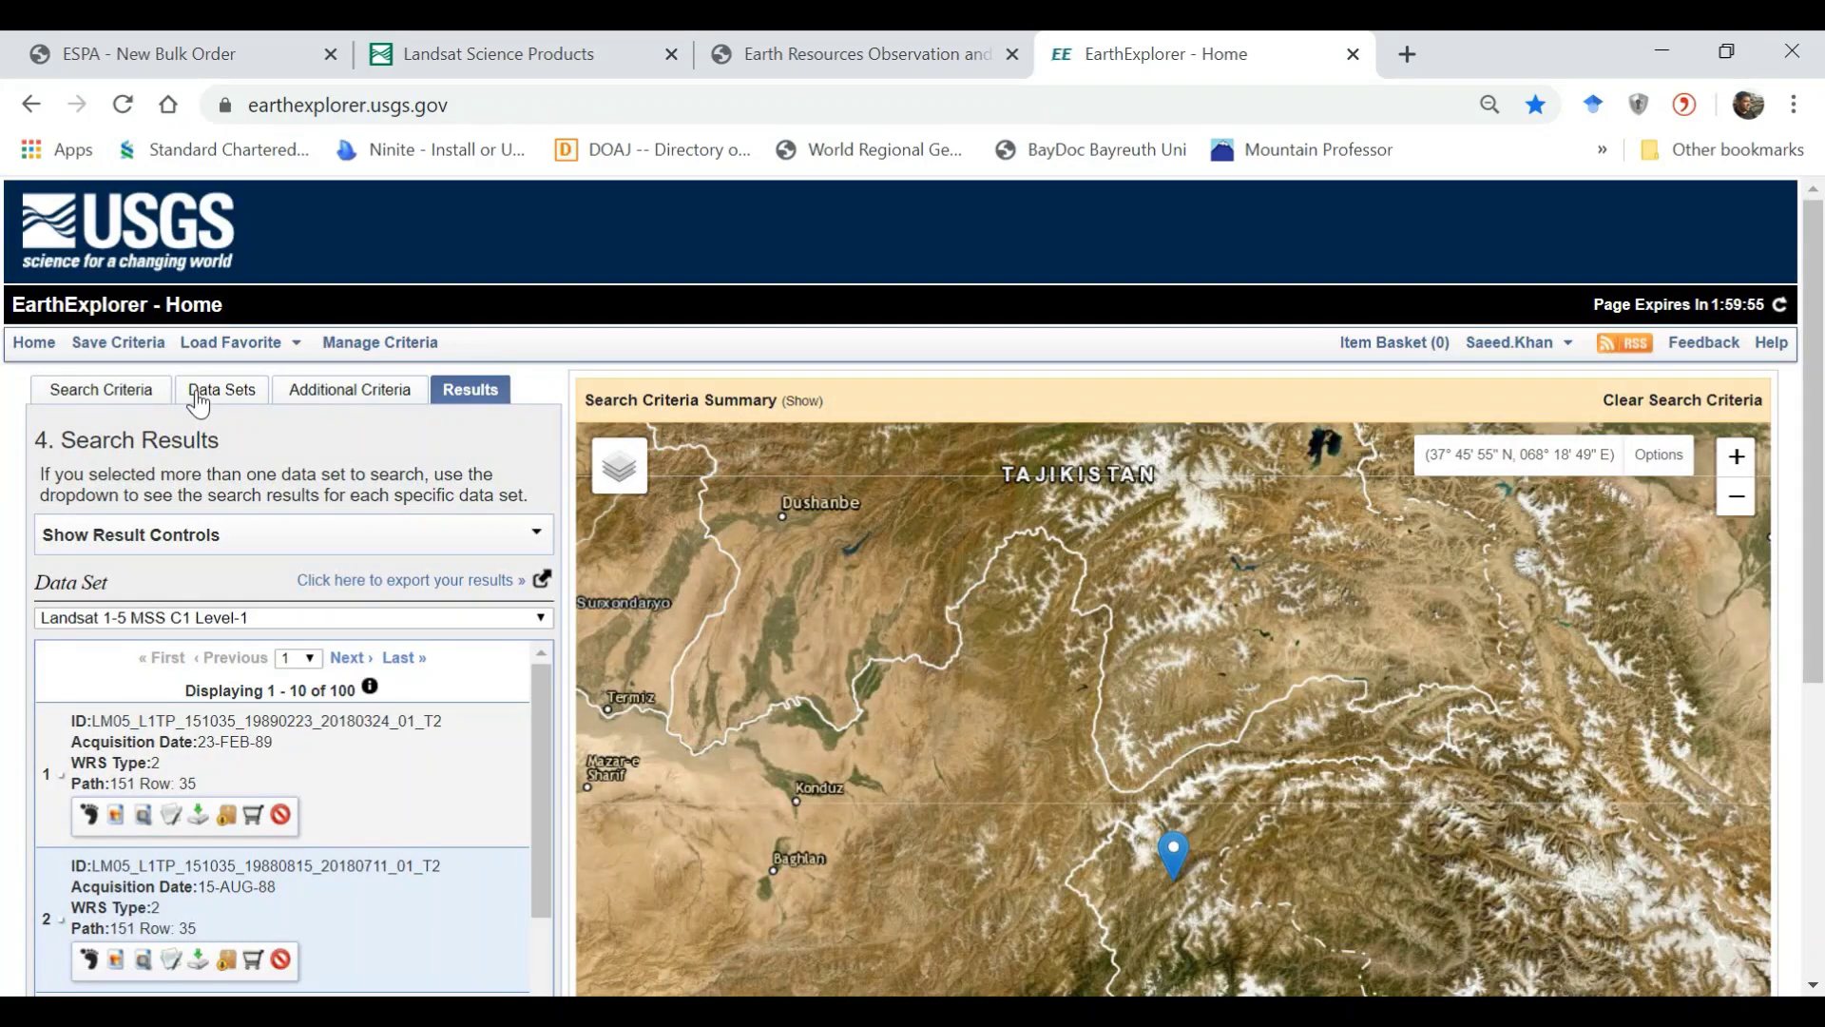
{"action": "left_click", "coordinate": [198, 391]}
{"action": "scroll", "coordinate": [468, 893], "scroll_direction": "down", "scroll_amount": 3}
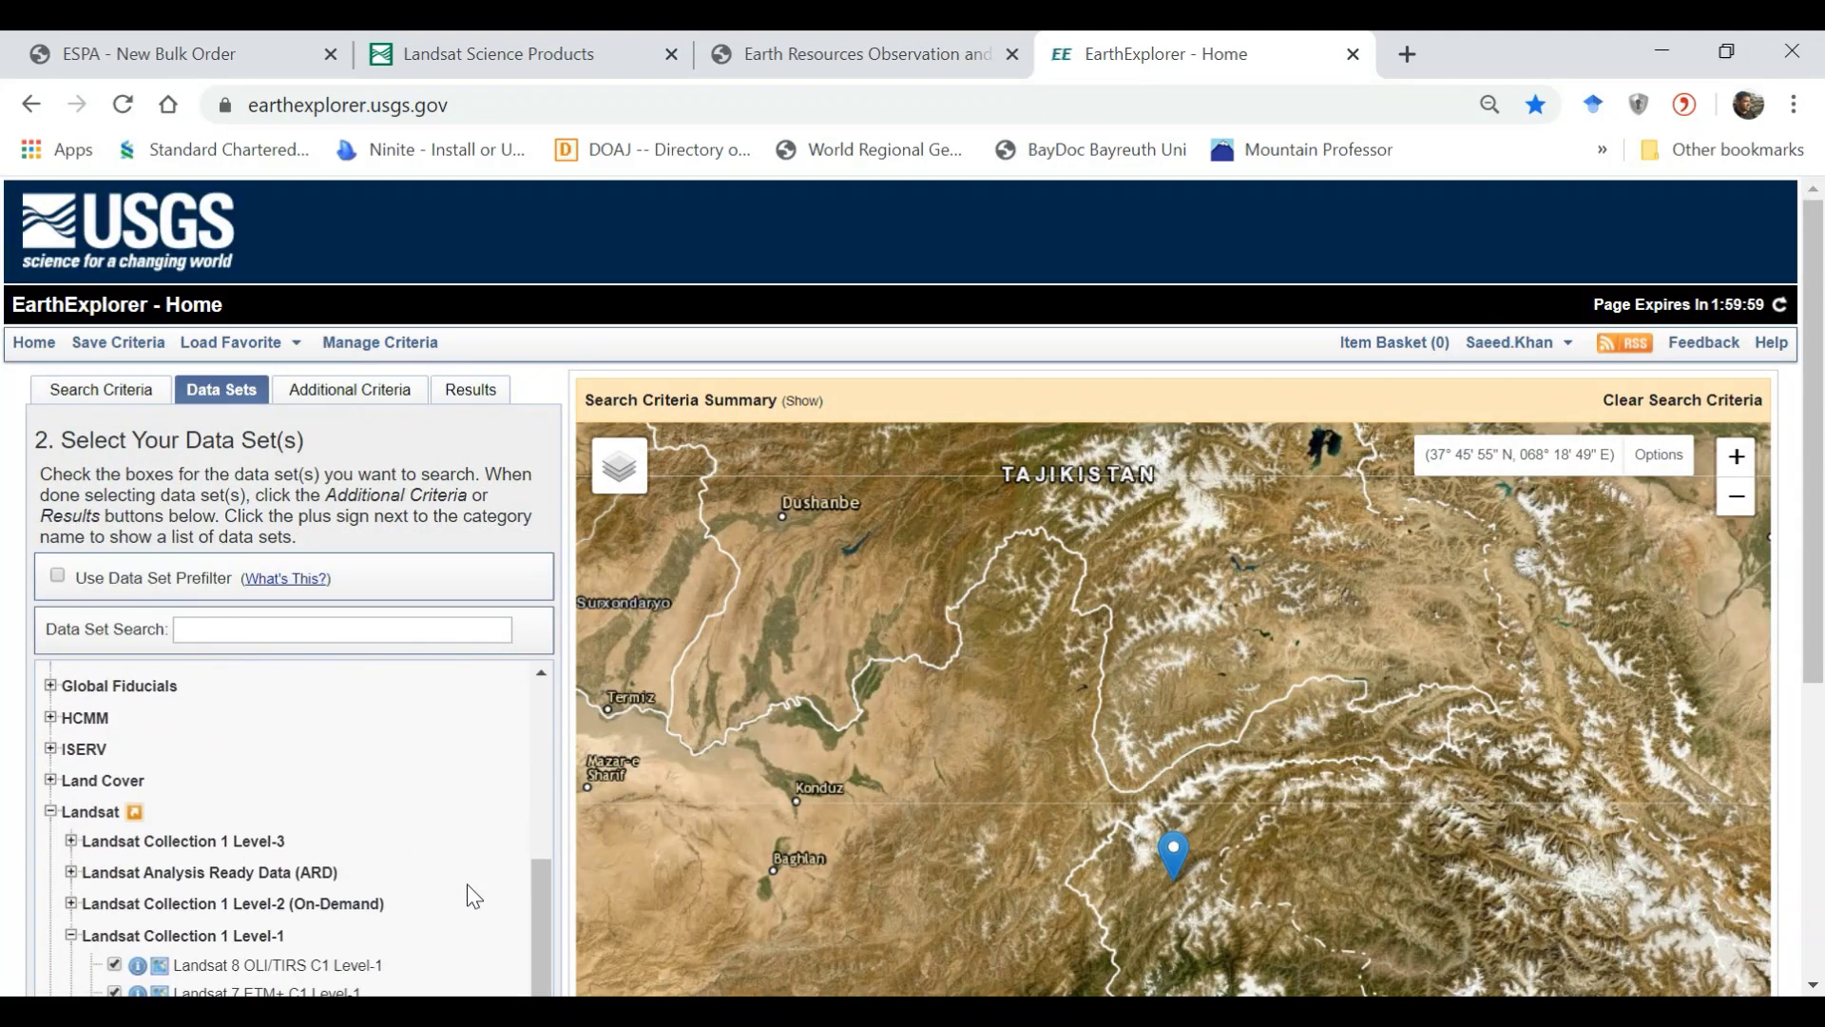
{"action": "scroll", "coordinate": [468, 893], "scroll_direction": "down", "scroll_amount": 5}
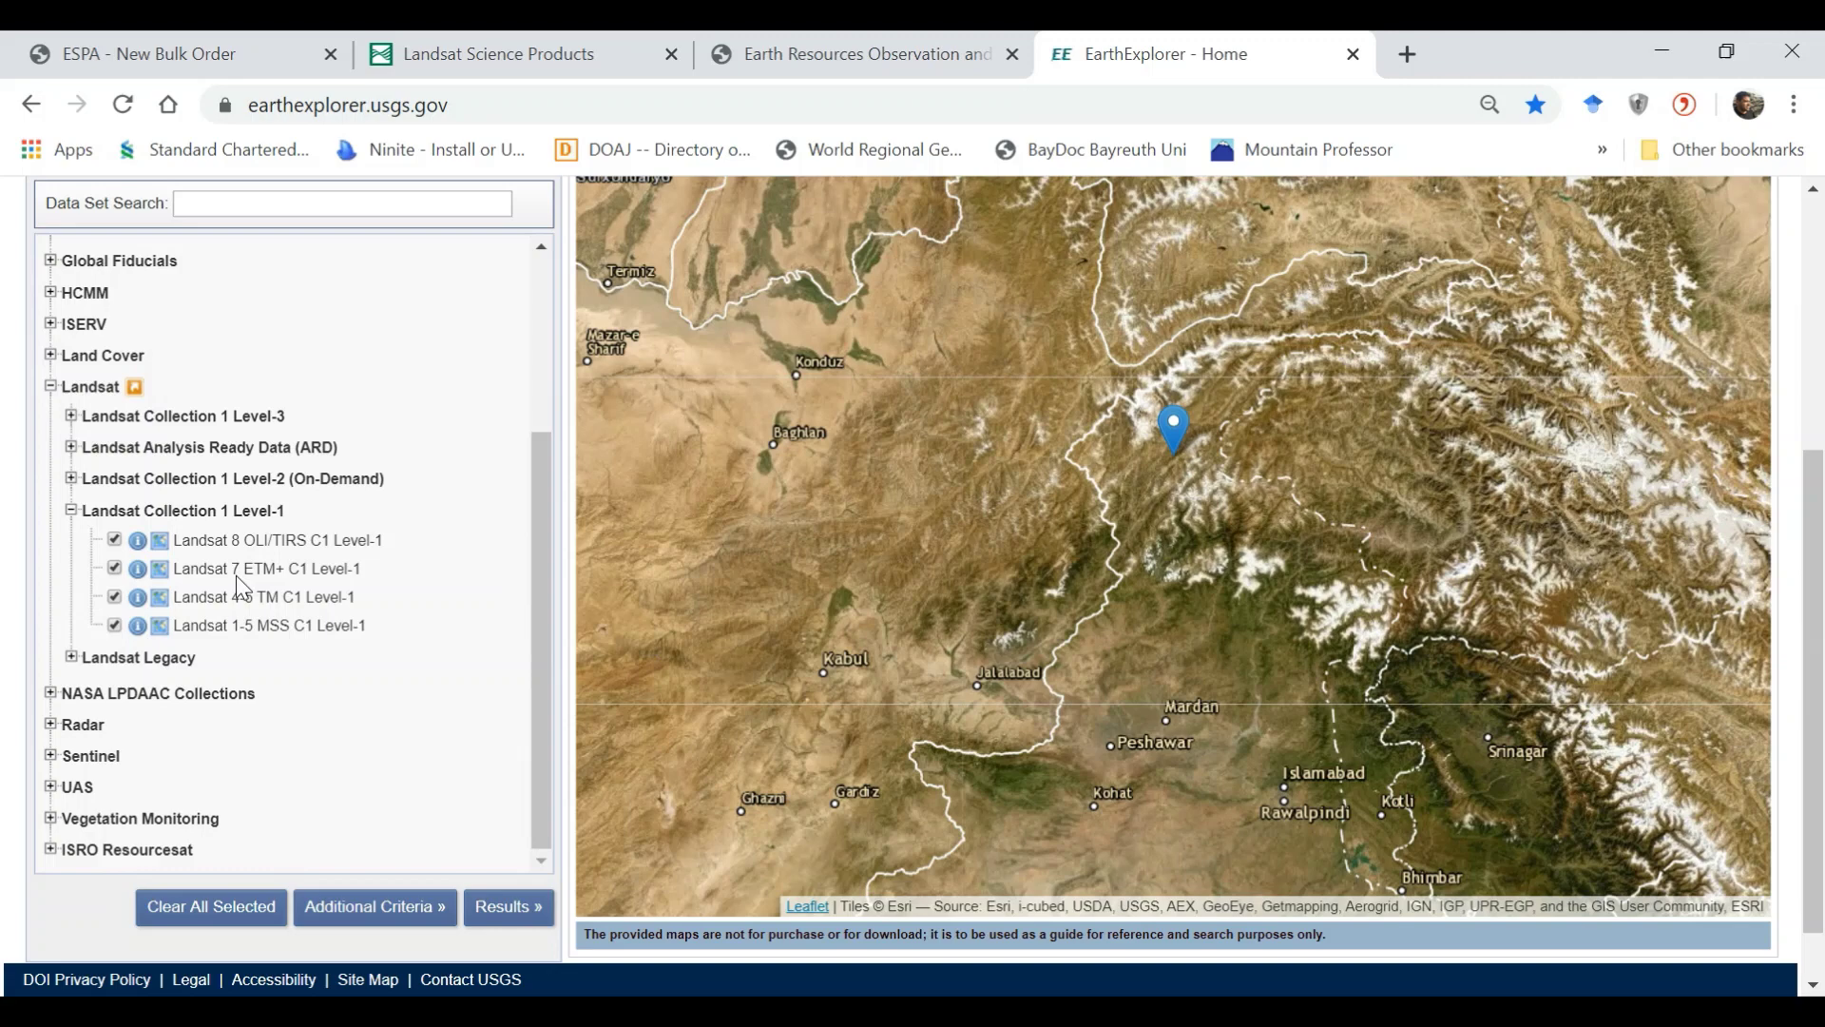
{"action": "scroll", "coordinate": [236, 551], "scroll_direction": "up", "scroll_amount": 3}
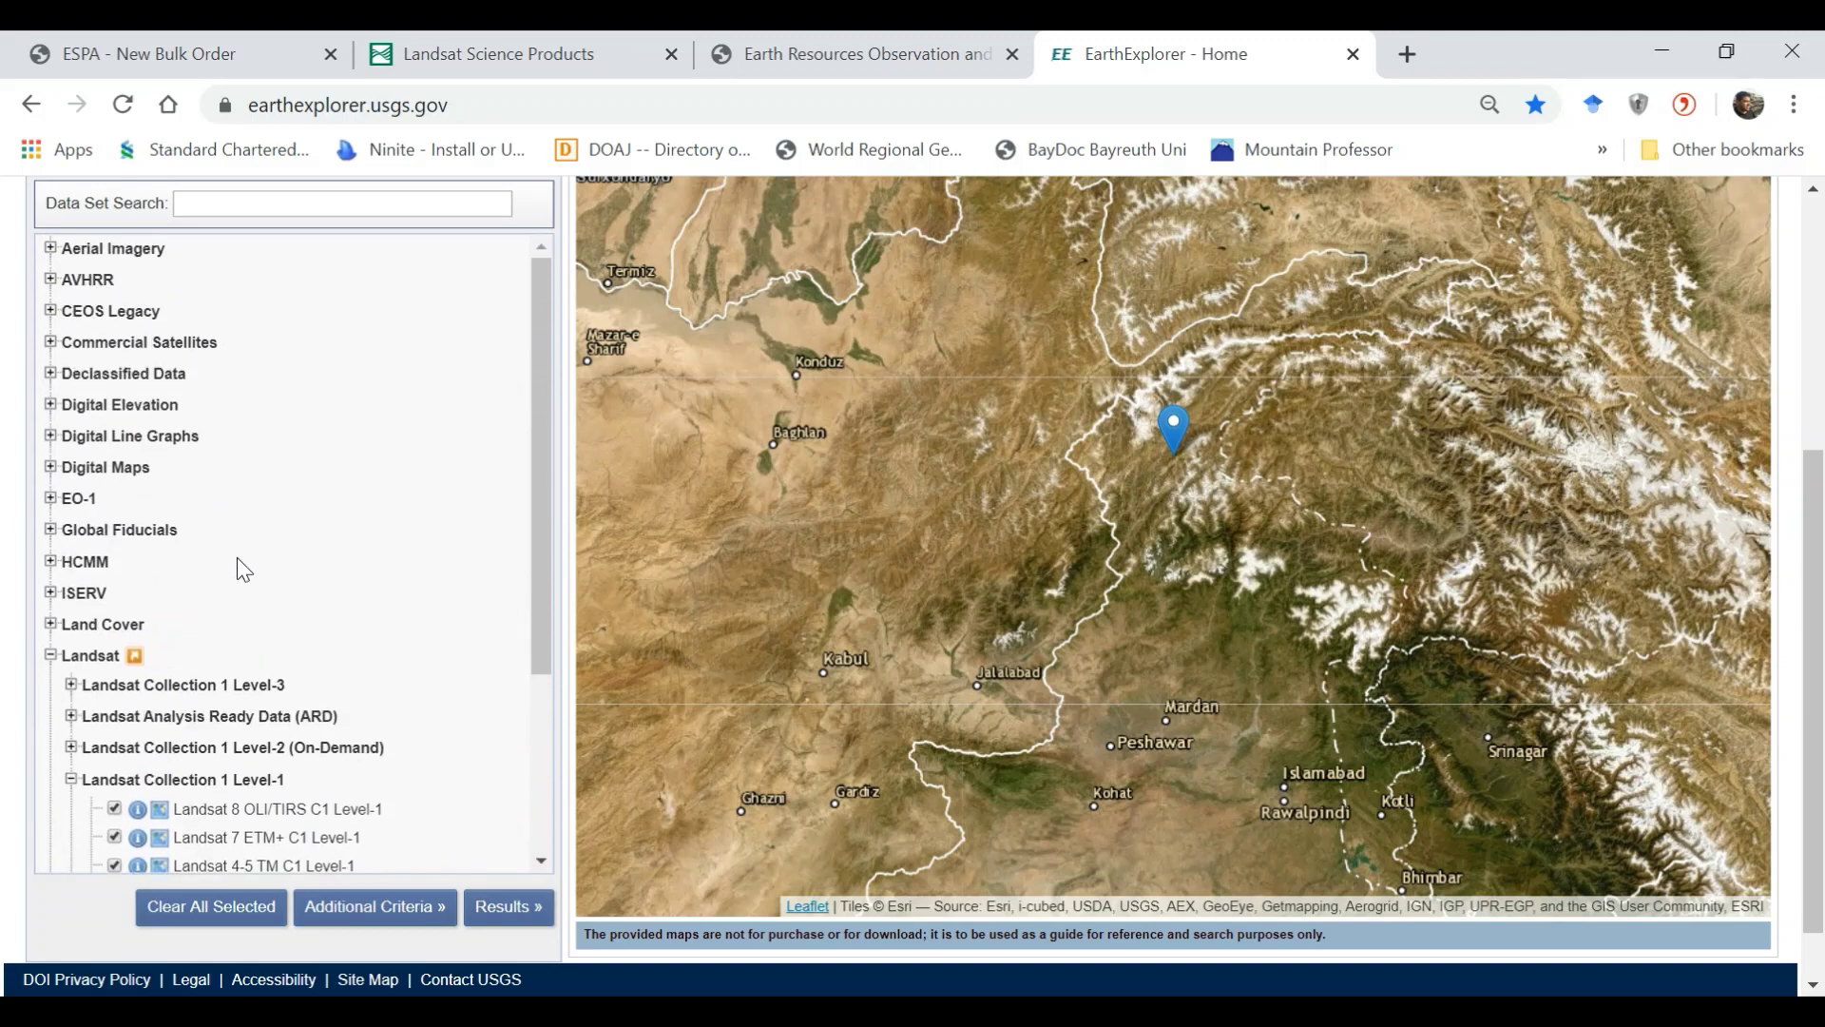
{"action": "scroll", "coordinate": [236, 557], "scroll_direction": "up", "scroll_amount": 5}
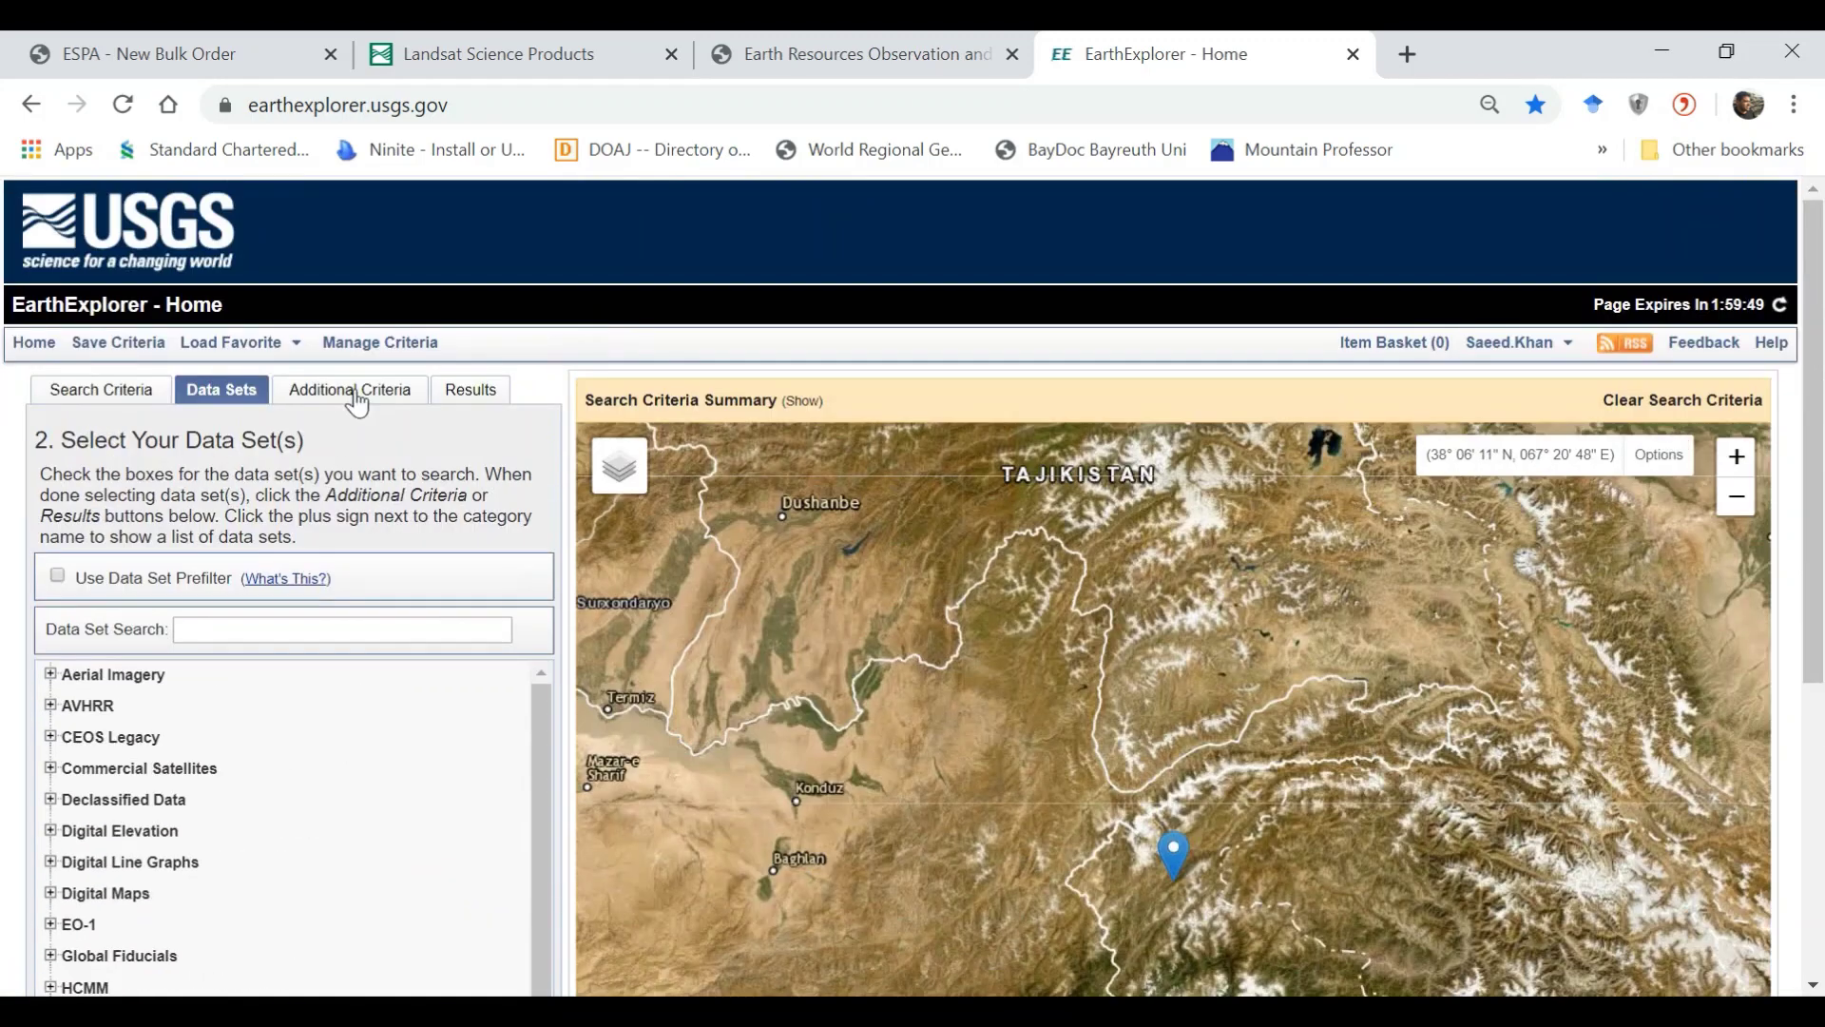
{"action": "left_click", "coordinate": [357, 402]}
{"action": "scroll", "coordinate": [285, 717], "scroll_direction": "down", "scroll_amount": 3}
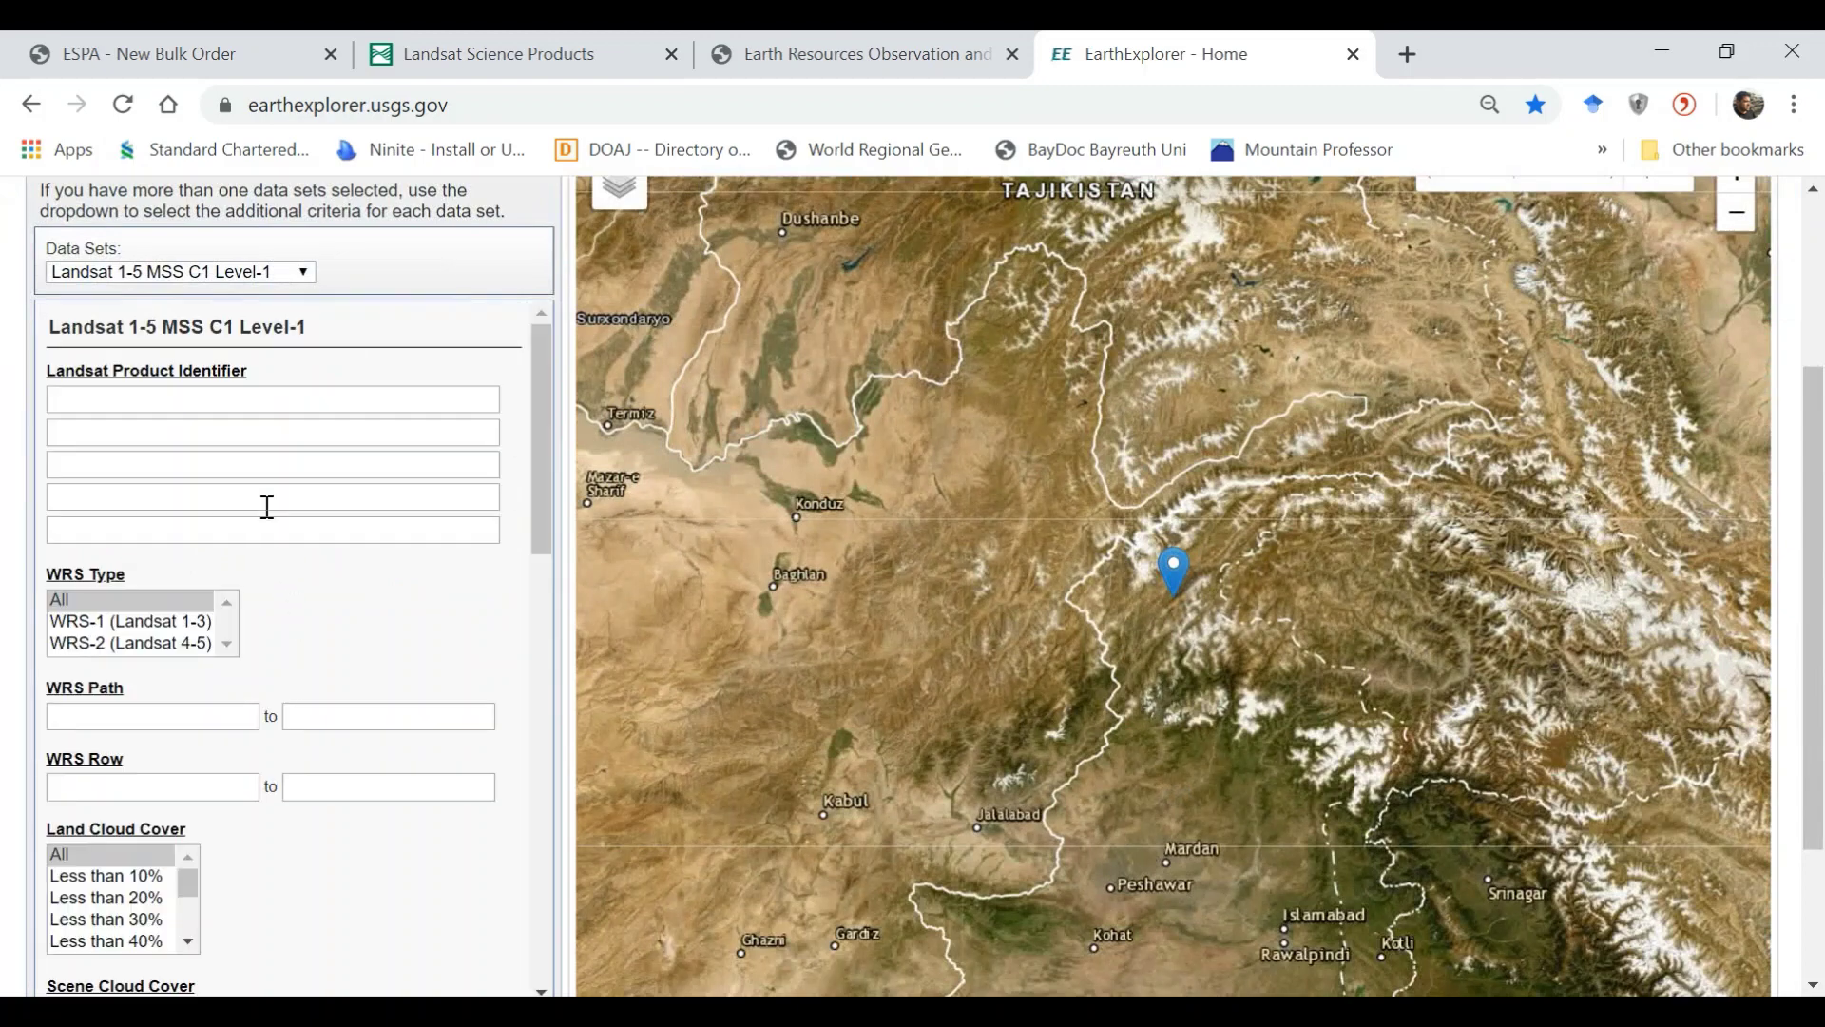
{"action": "scroll", "coordinate": [143, 930], "scroll_direction": "down", "scroll_amount": 8}
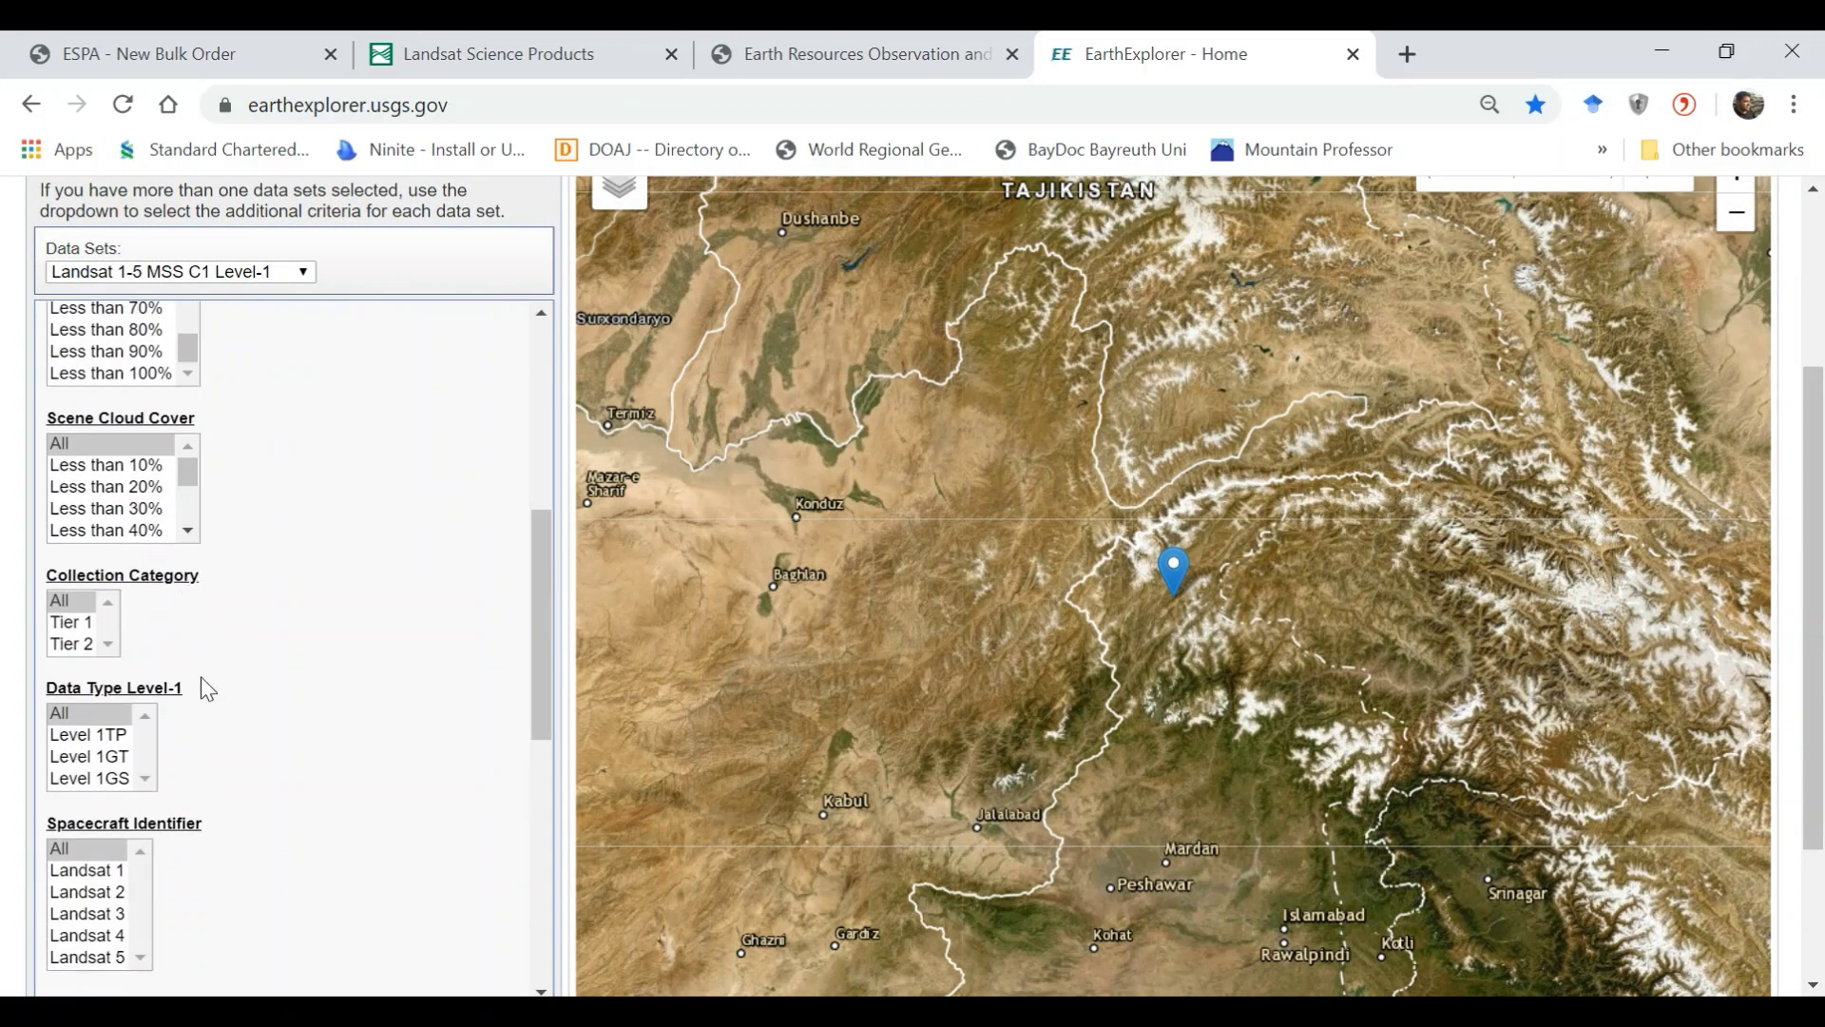
{"action": "scroll", "coordinate": [207, 688], "scroll_direction": "up", "scroll_amount": 10}
{"action": "scroll", "coordinate": [509, 629], "scroll_direction": "up", "scroll_amount": 3}
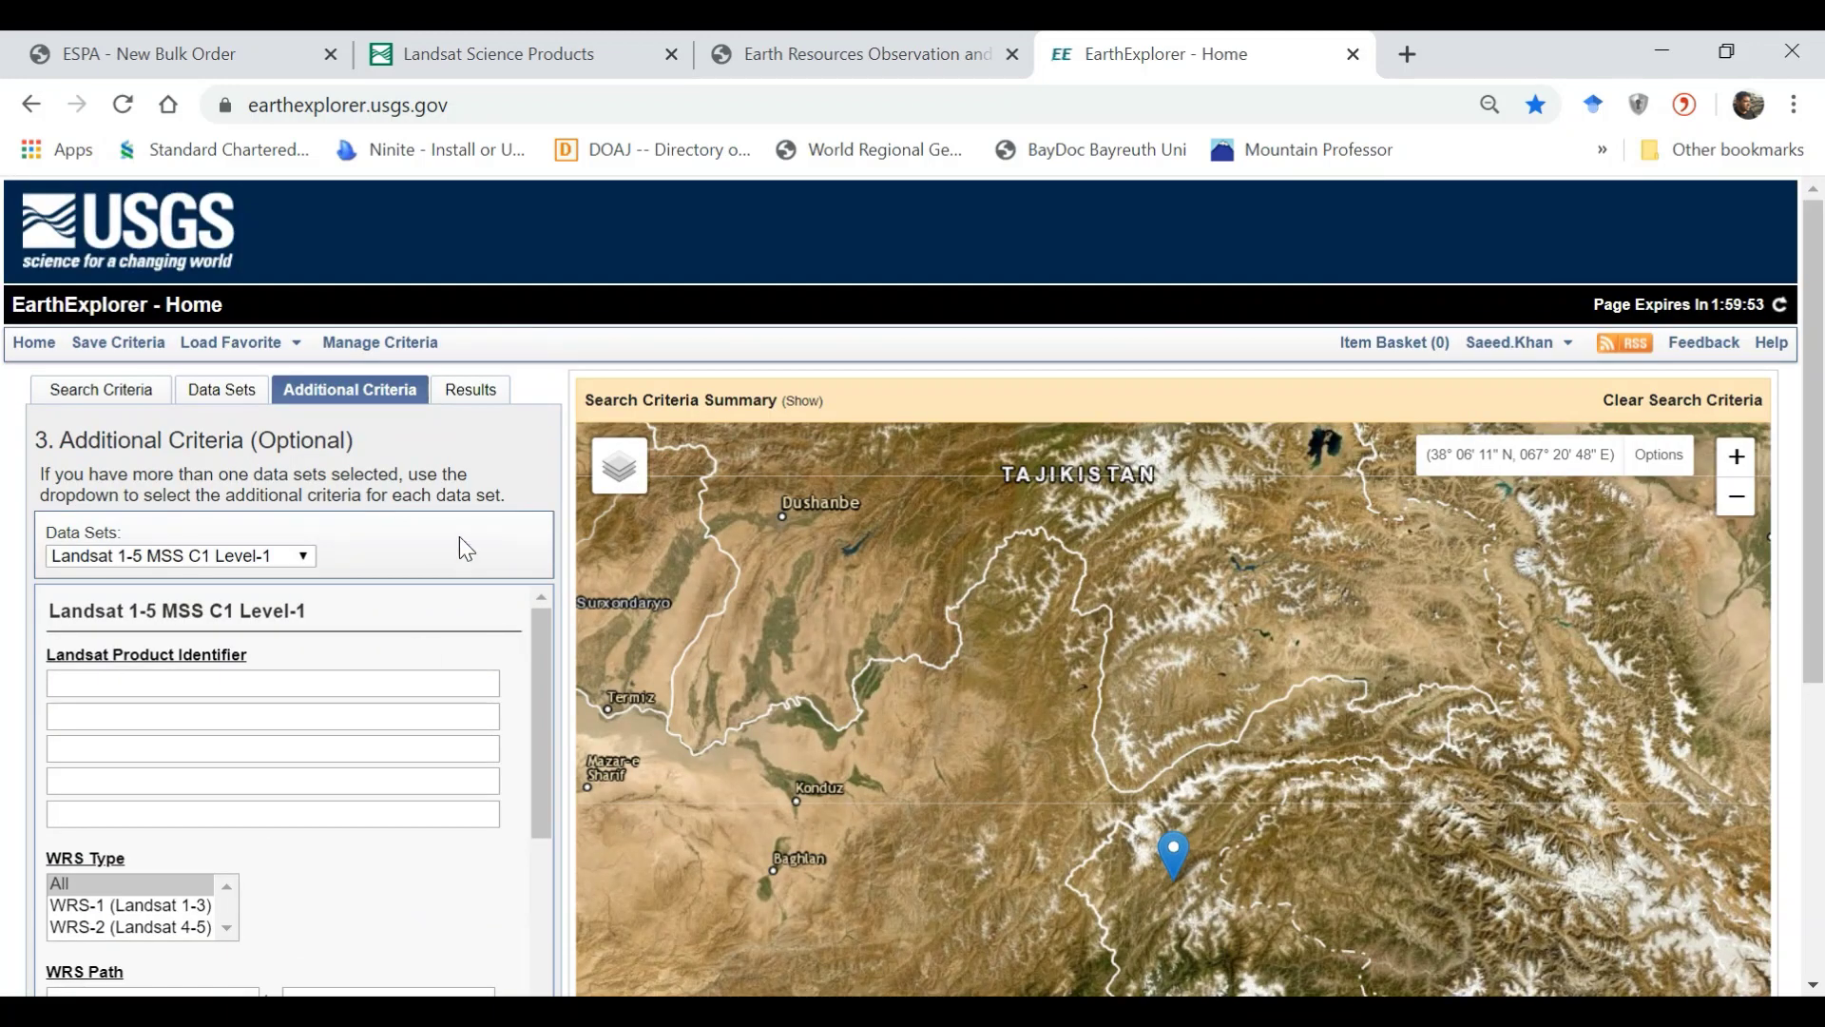
{"action": "left_click", "coordinate": [472, 394]}
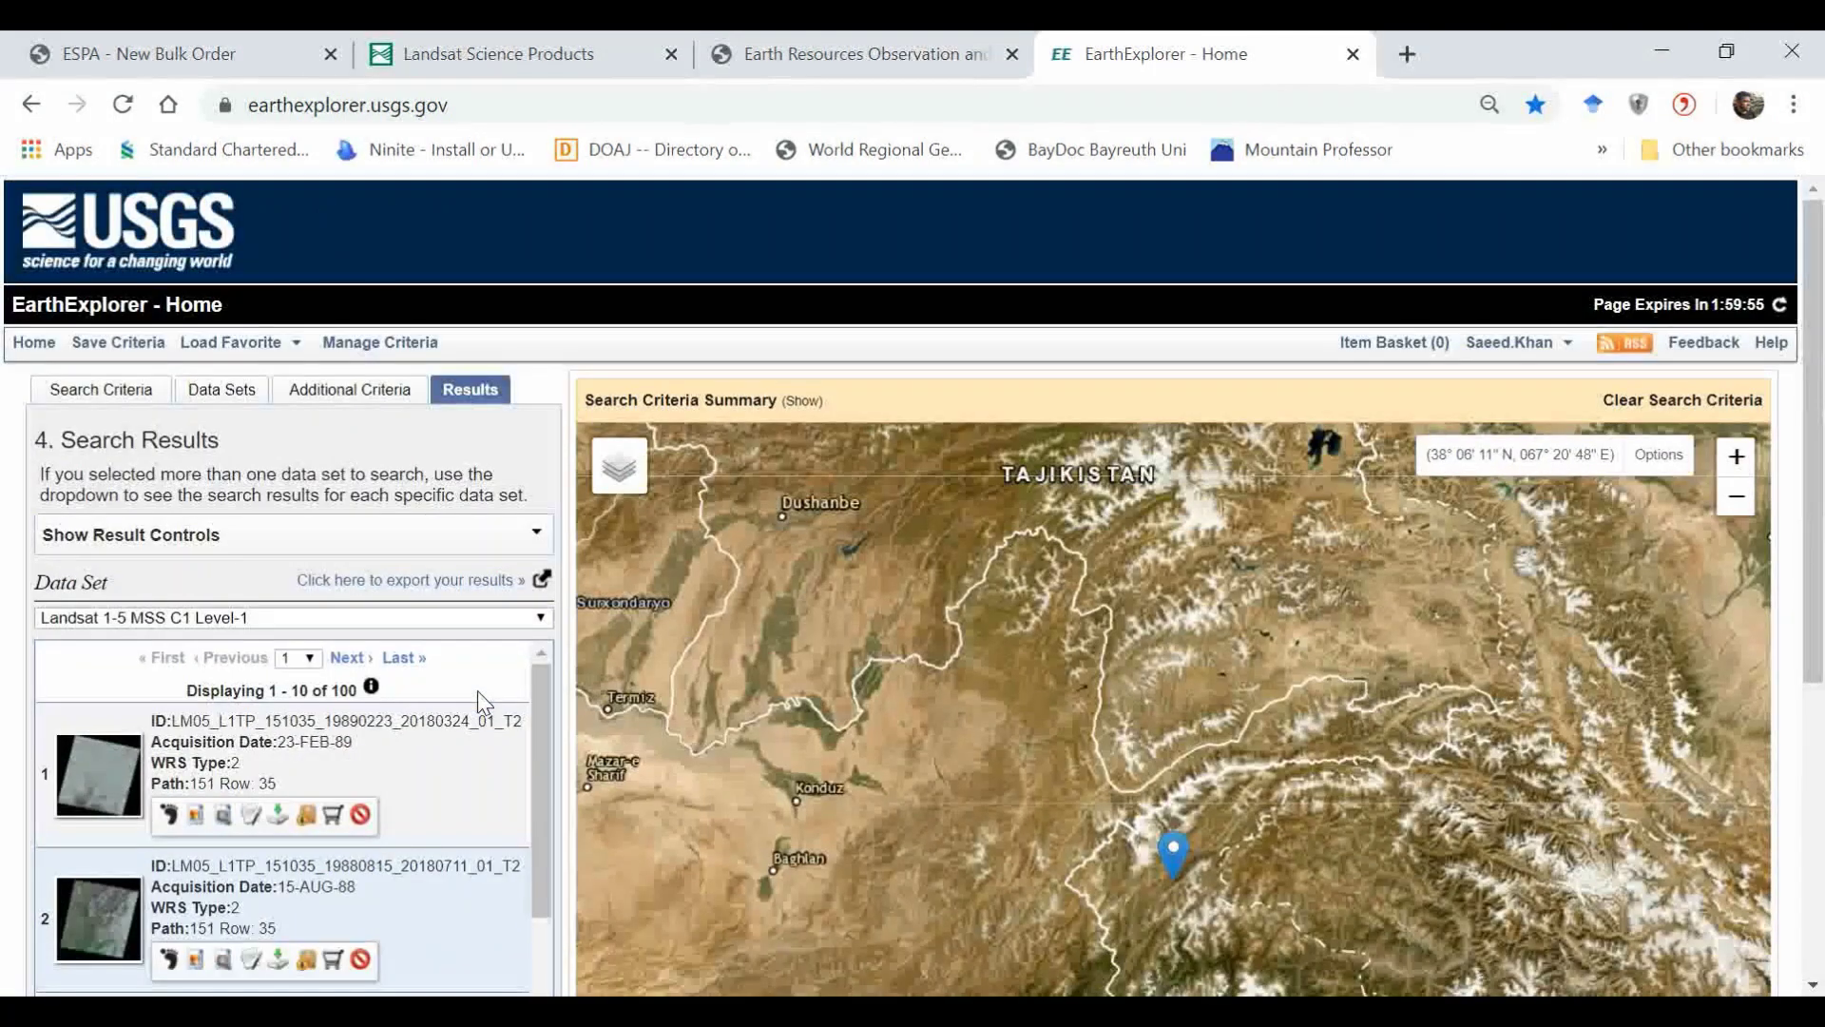
Set Result Options to return 1,000 records and rerun the Landsat 1-5 MSS search.
{"action": "scroll", "coordinate": [478, 690], "scroll_direction": "down", "scroll_amount": 3}
{"action": "scroll", "coordinate": [477, 690], "scroll_direction": "up", "scroll_amount": 3}
{"action": "left_click", "coordinate": [141, 391]}
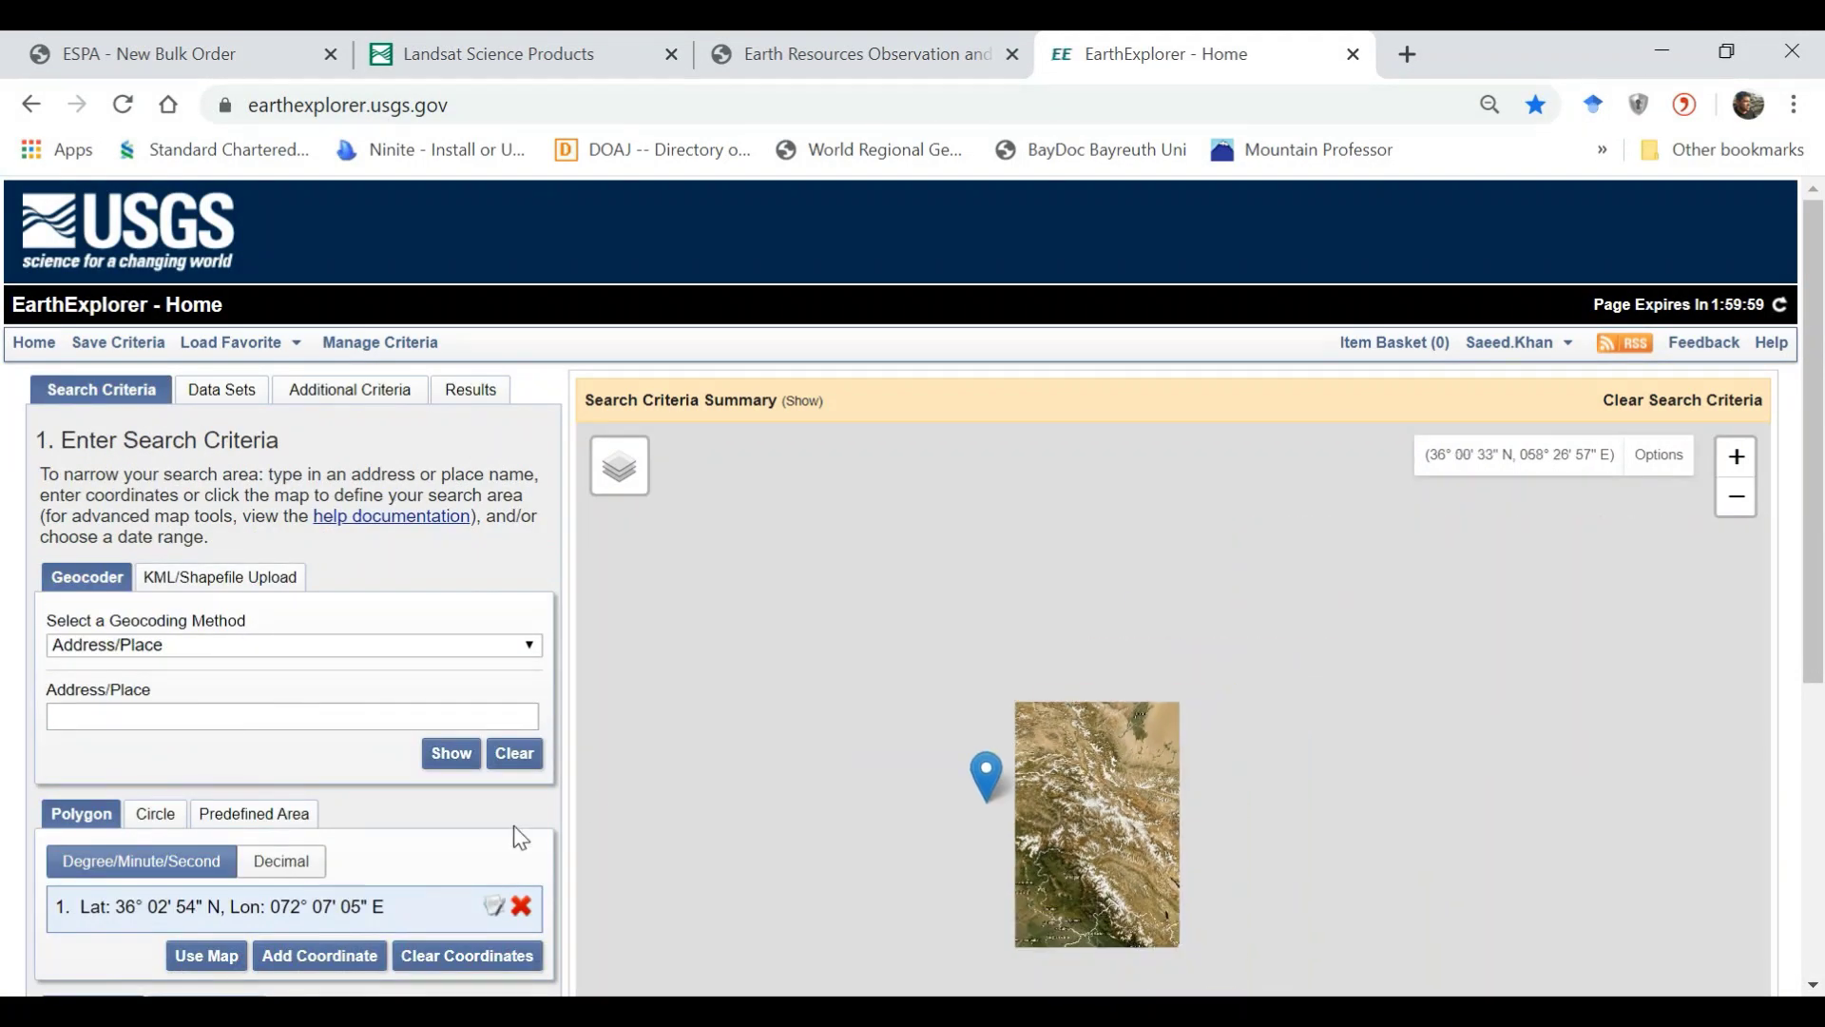
{"action": "scroll", "coordinate": [1822, 439], "scroll_direction": "down", "scroll_amount": 5}
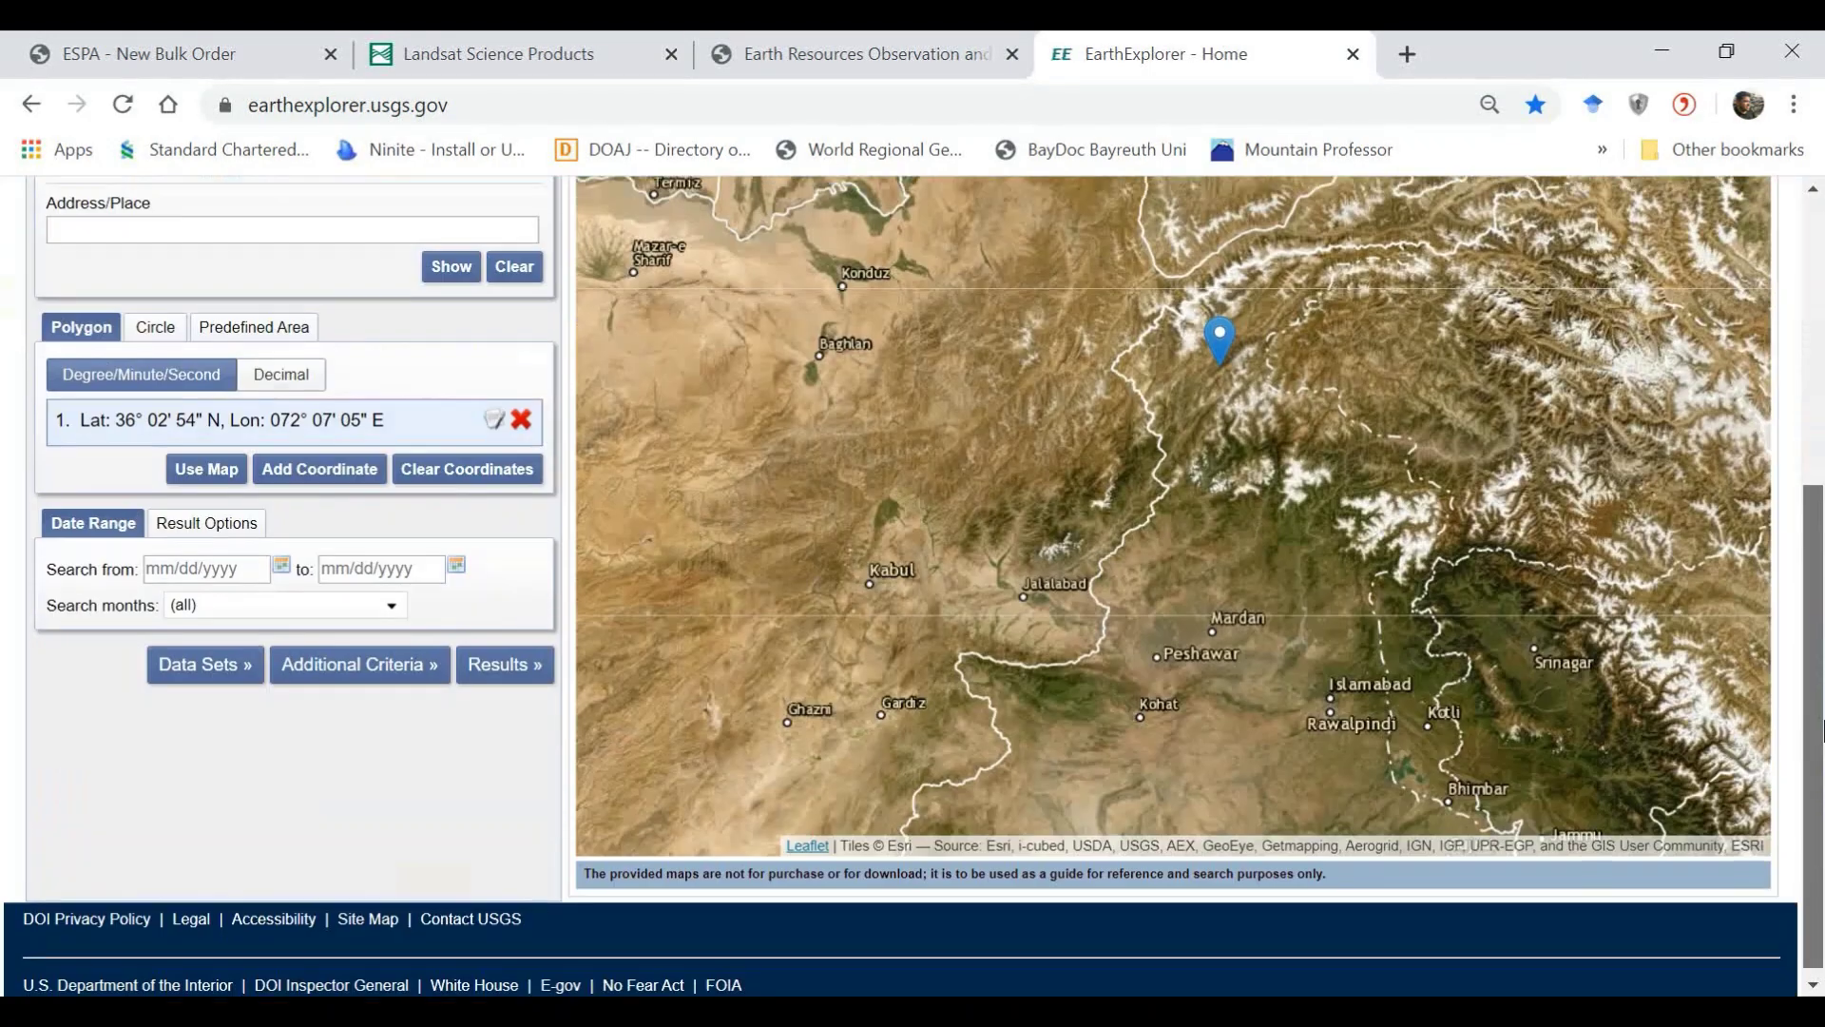
{"action": "left_click", "coordinate": [233, 514]}
{"action": "left_click", "coordinate": [334, 607]}
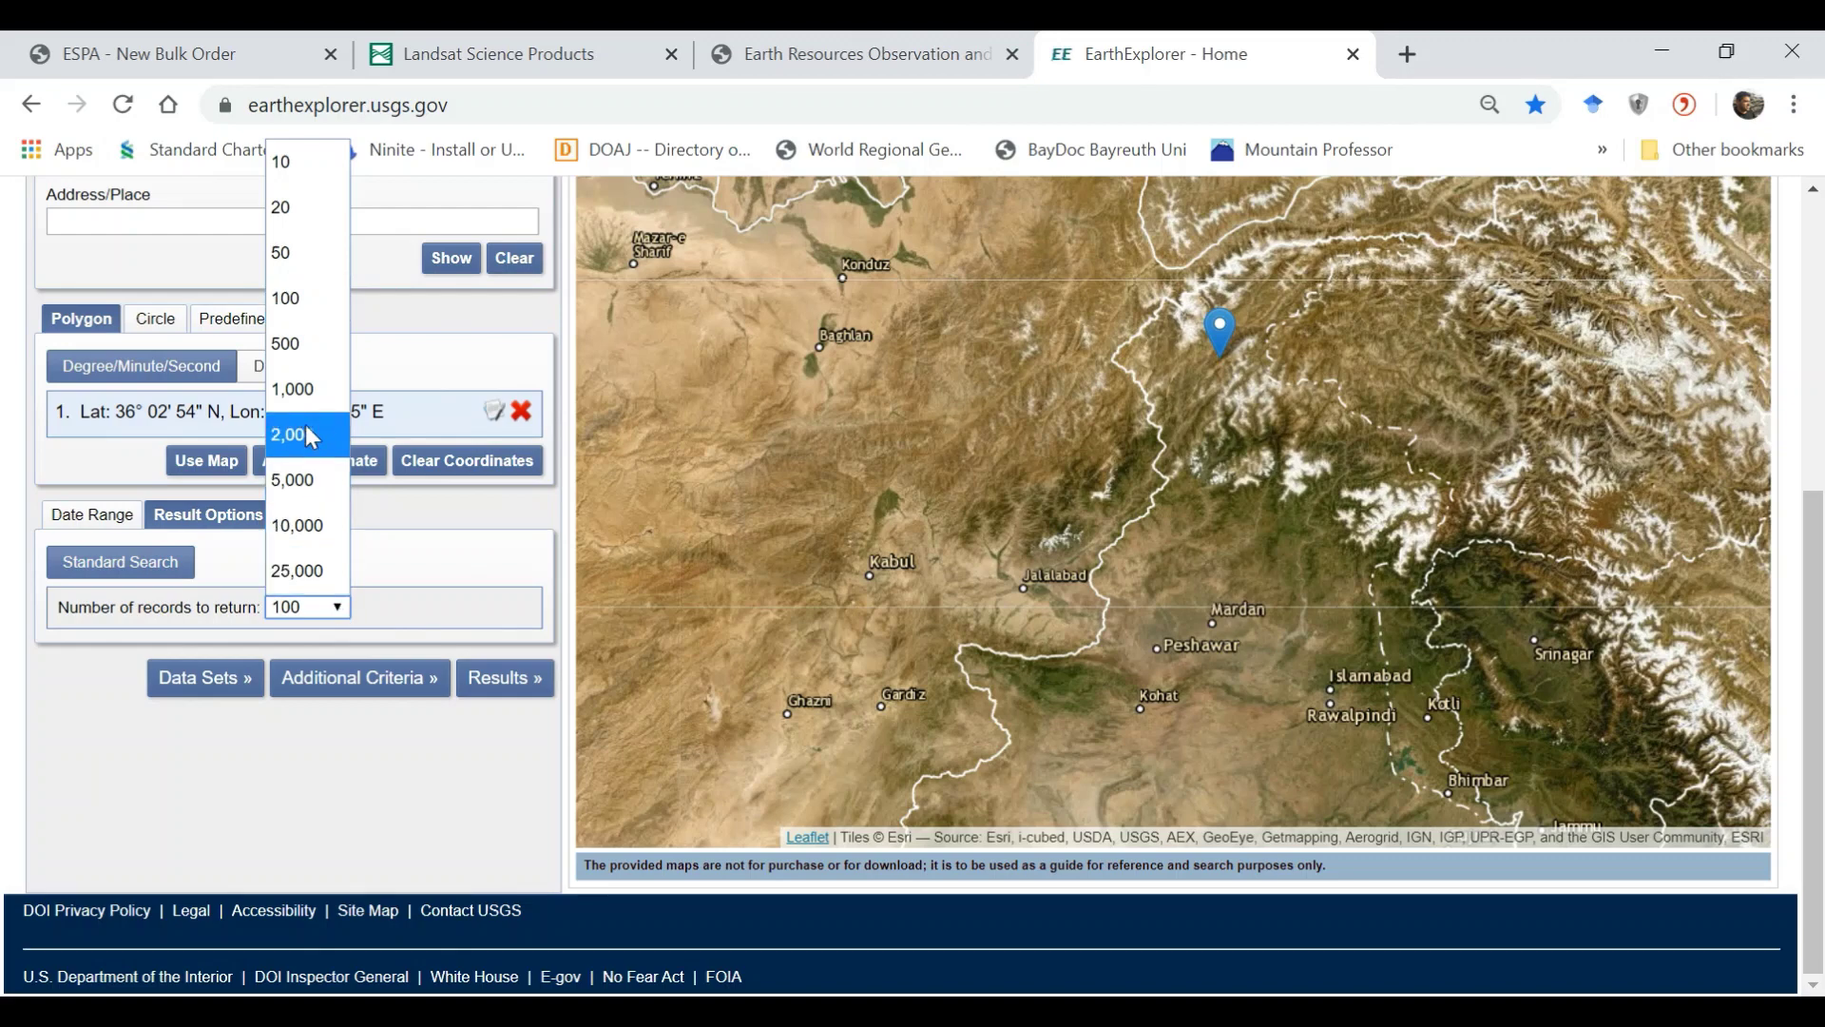
{"action": "left_click", "coordinate": [306, 390]}
{"action": "left_click", "coordinate": [481, 697]}
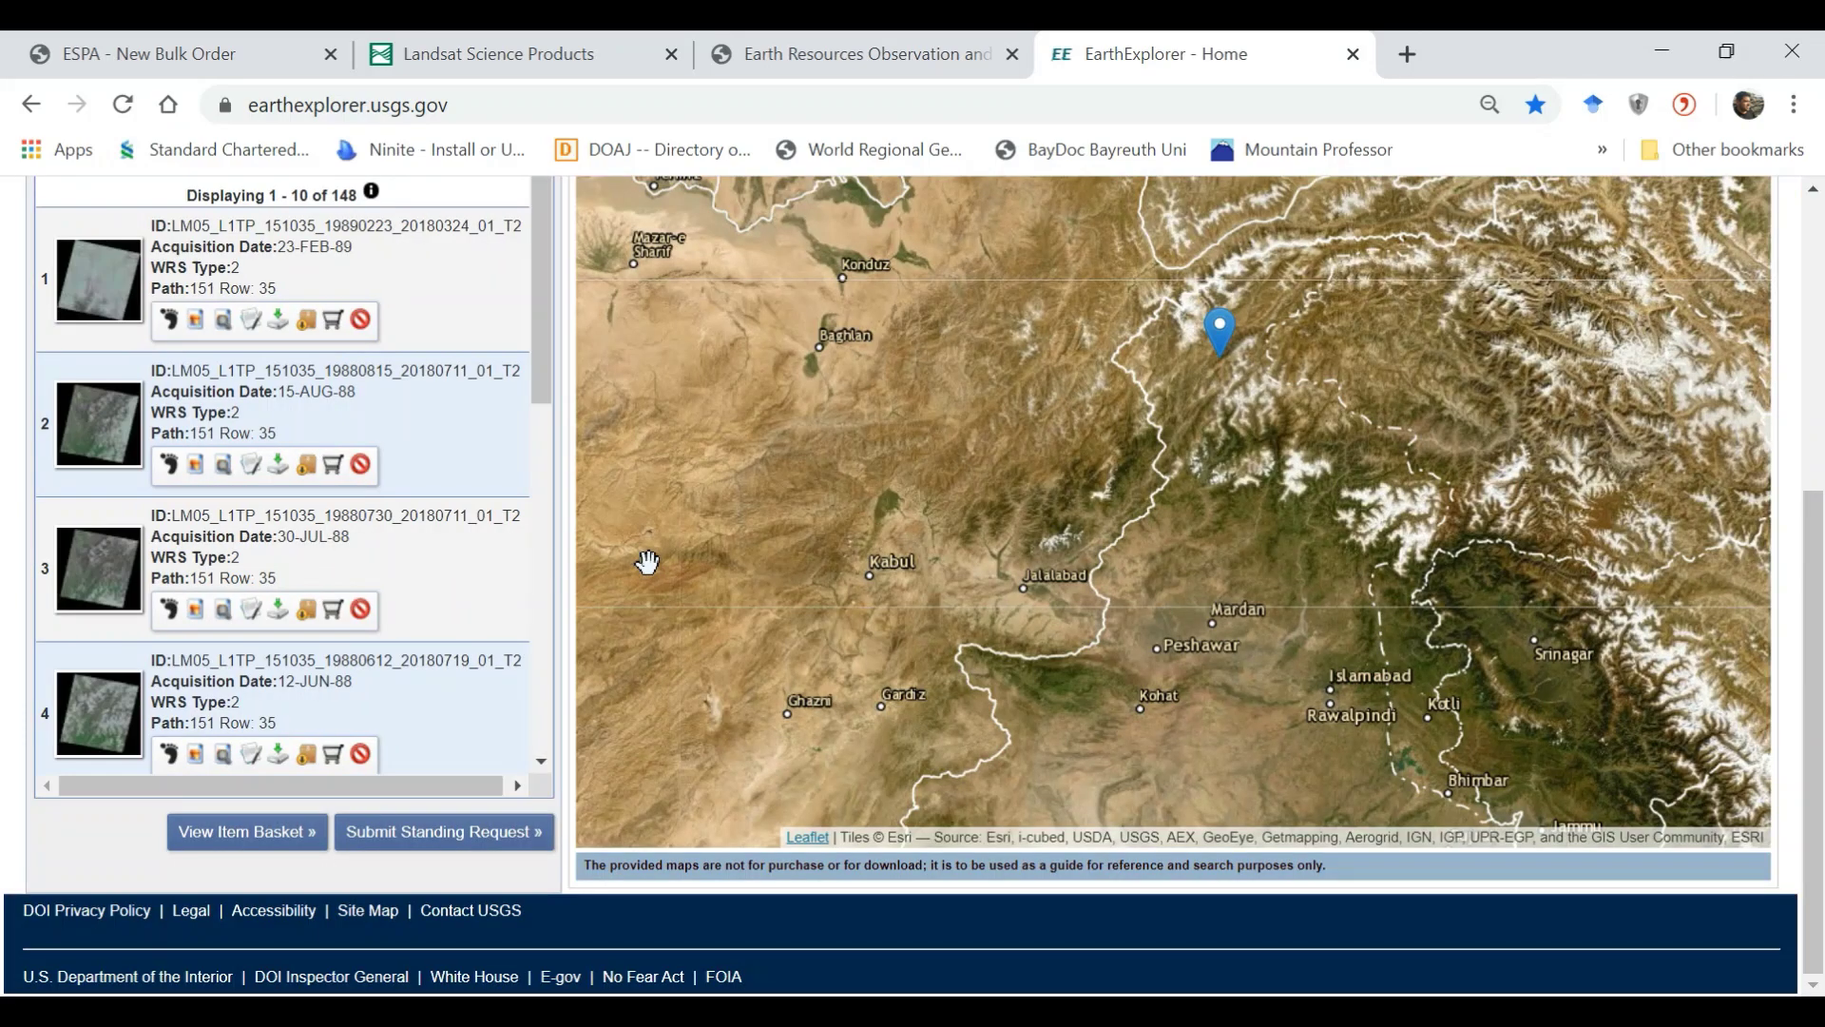
Preview the 23-FEB-89 scene's footprint on the map, then hide it again.
{"action": "scroll", "coordinate": [603, 544], "scroll_direction": "up", "scroll_amount": 2}
{"action": "scroll", "coordinate": [604, 545], "scroll_direction": "down", "scroll_amount": 3}
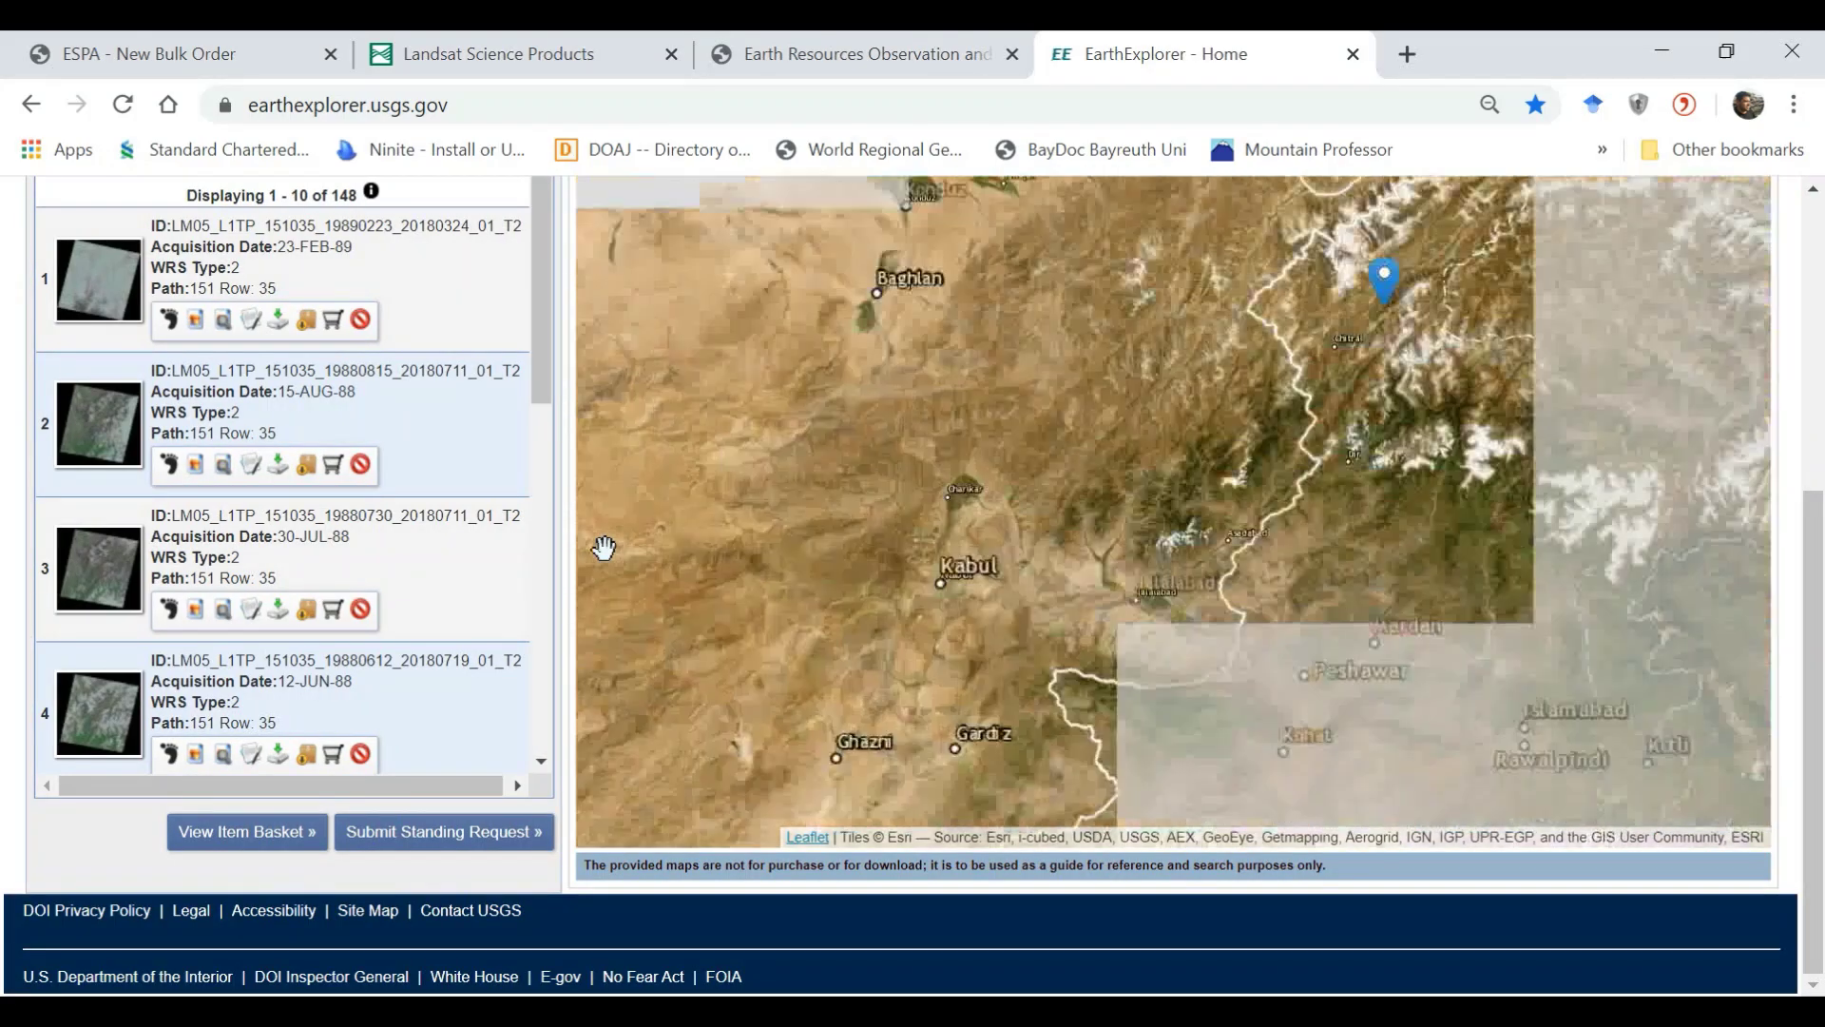
{"action": "scroll", "coordinate": [522, 665], "scroll_direction": "up", "scroll_amount": 5}
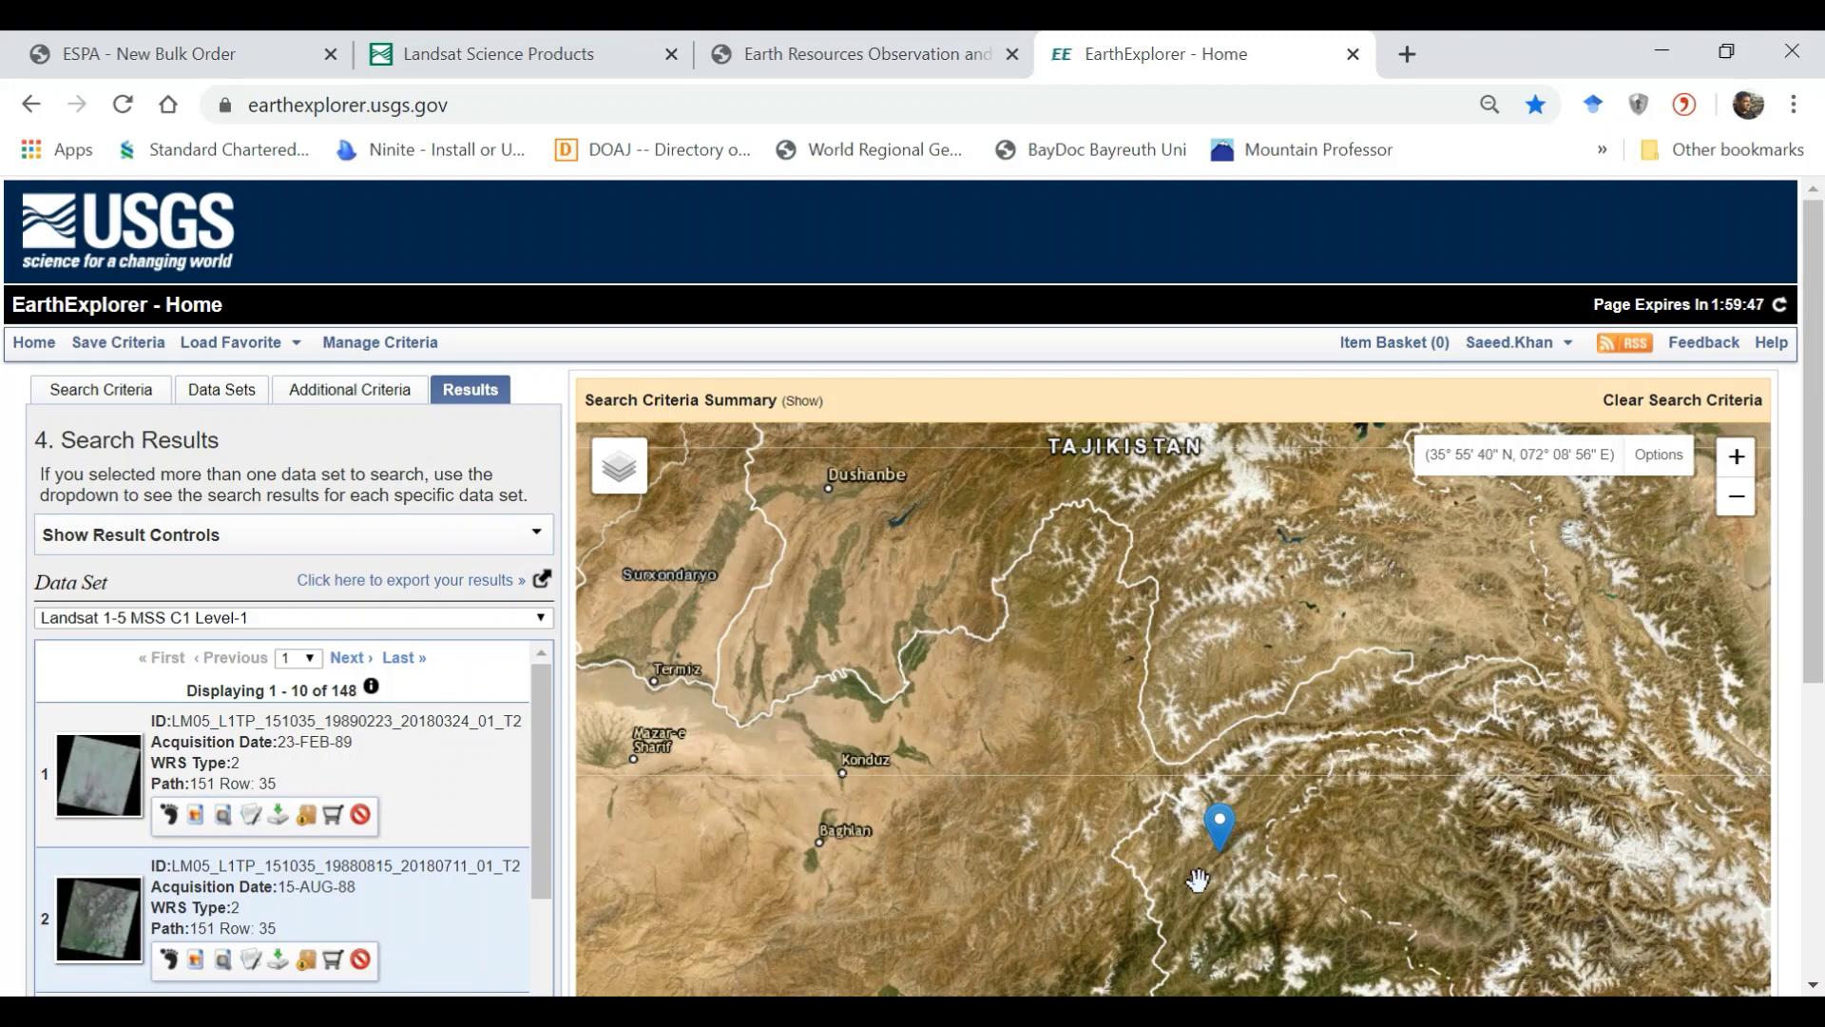
{"action": "left_click", "coordinate": [169, 815]}
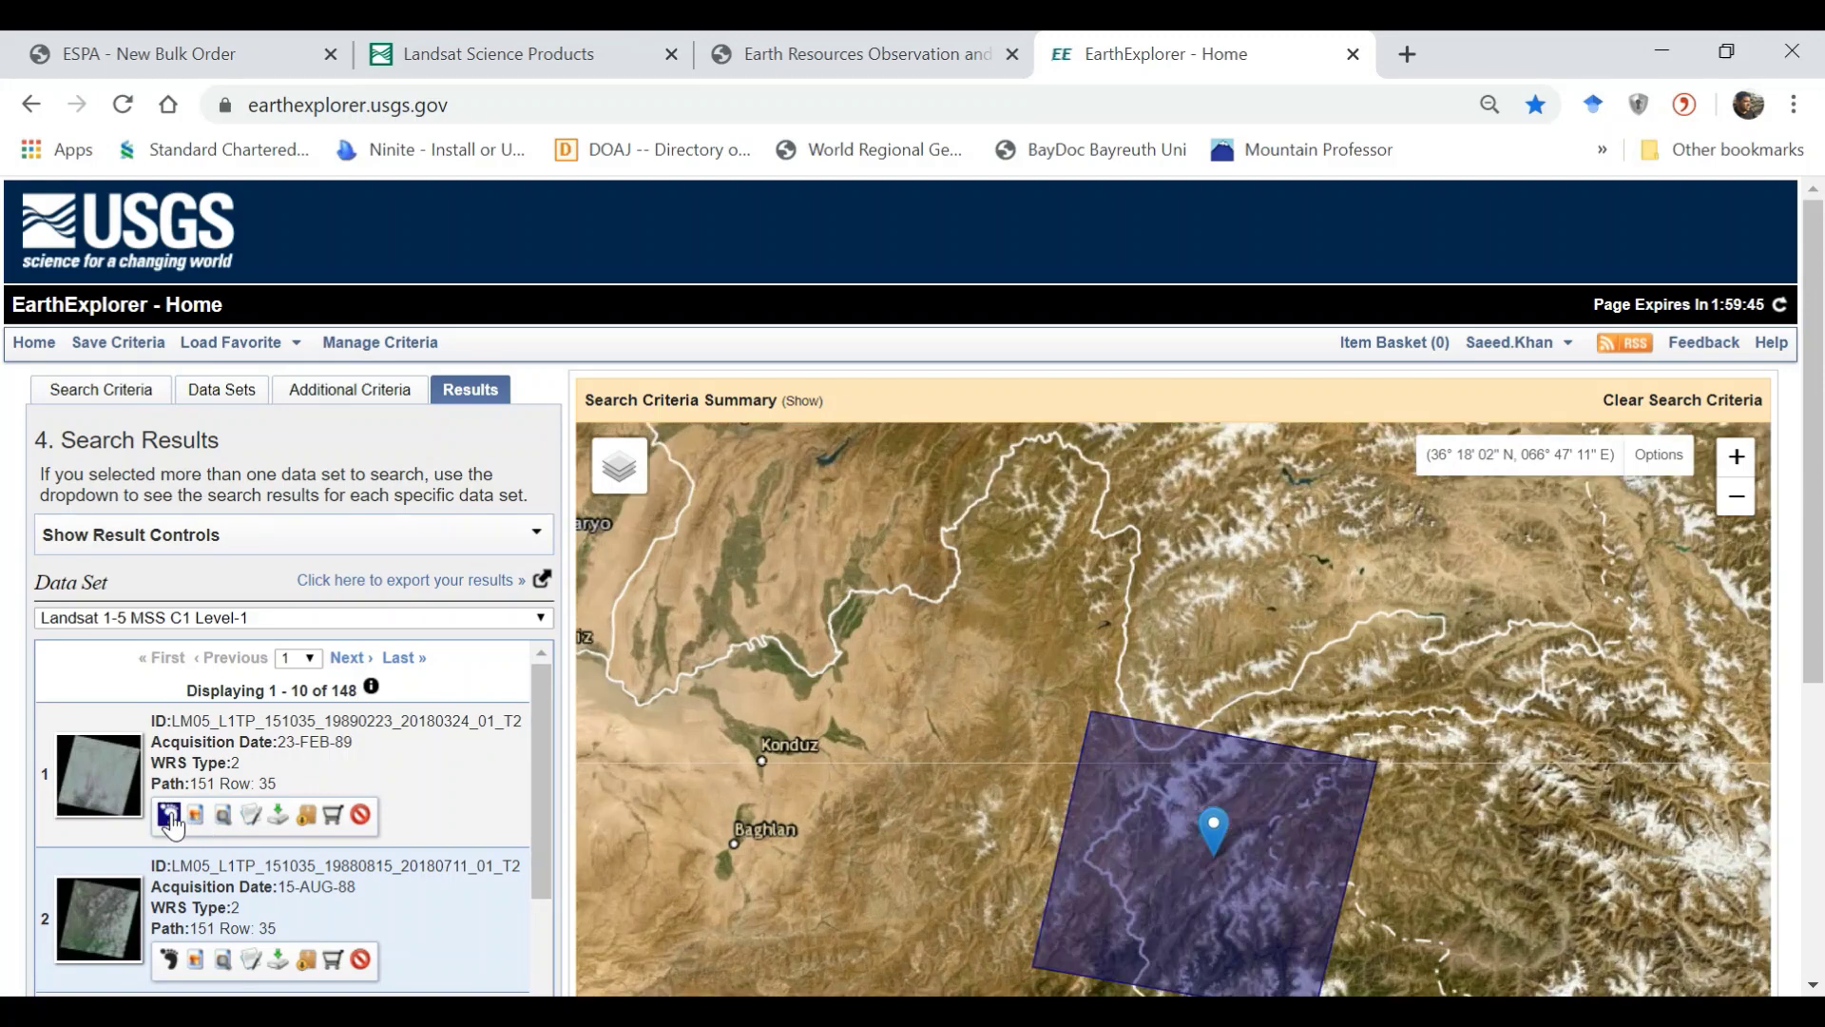
{"action": "scroll", "coordinate": [1464, 665], "scroll_direction": "down", "scroll_amount": 2}
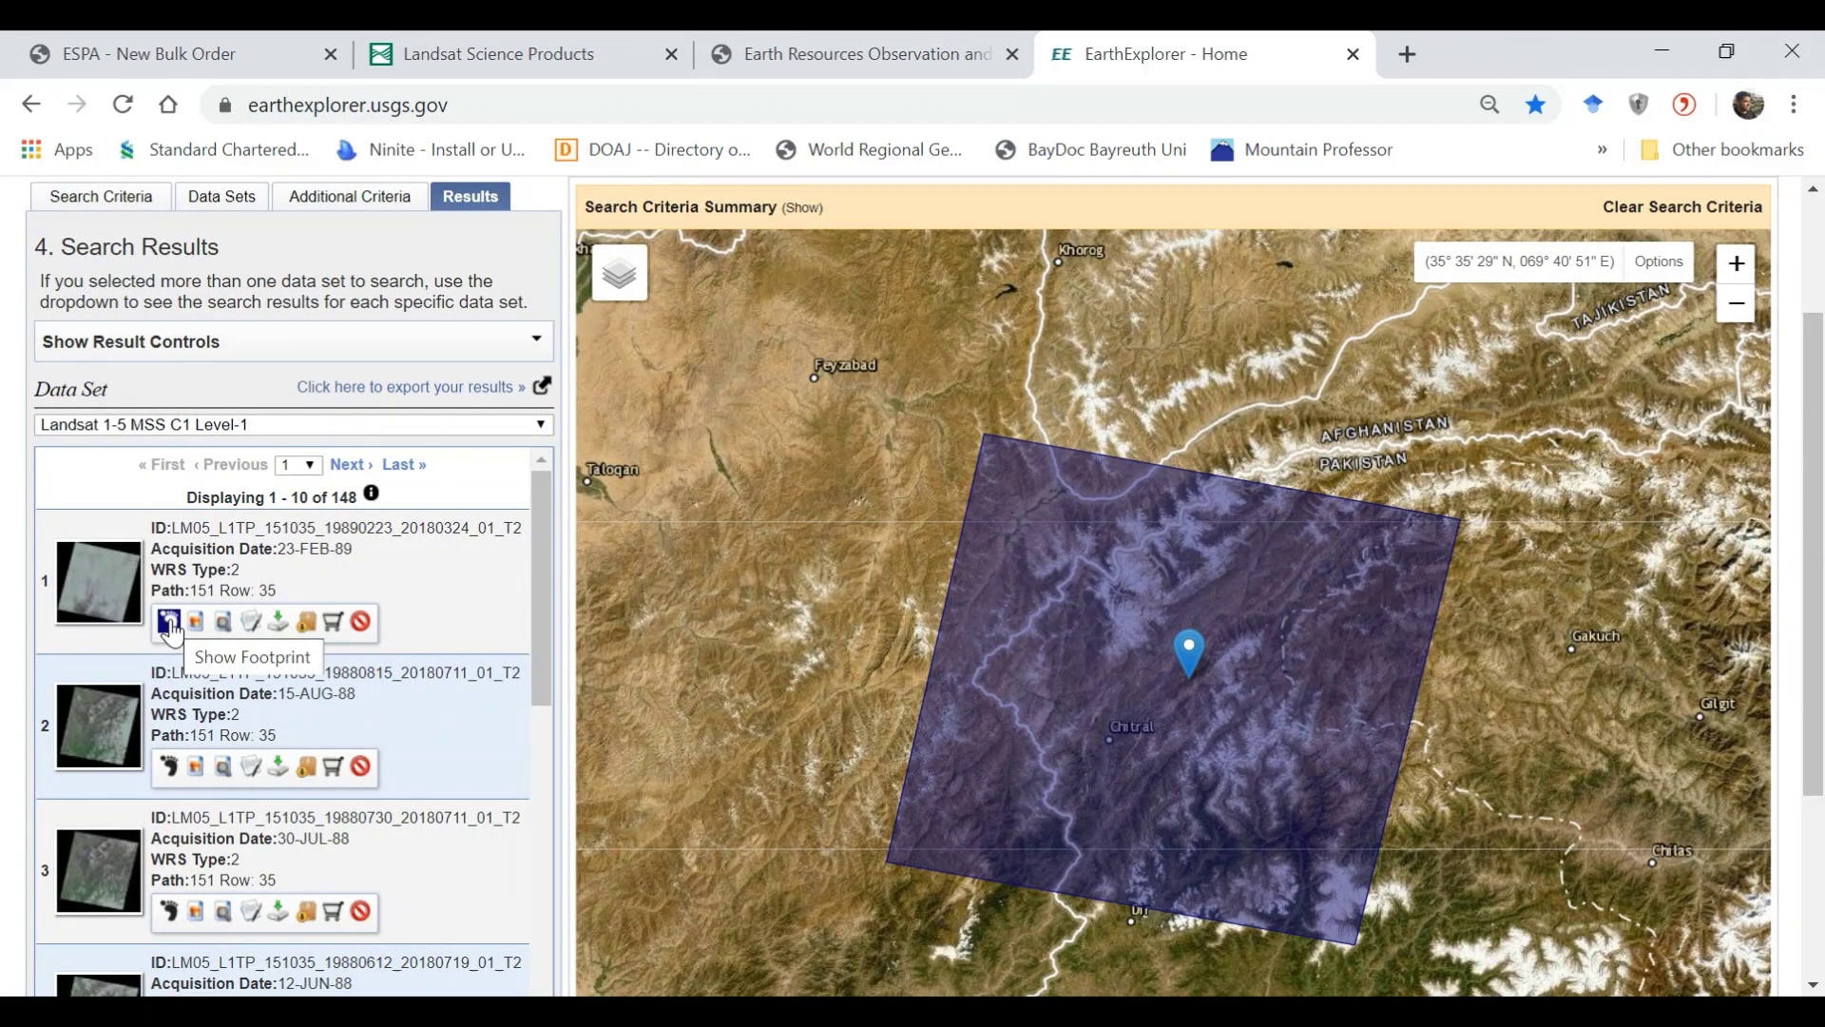
{"action": "left_click", "coordinate": [170, 625]}
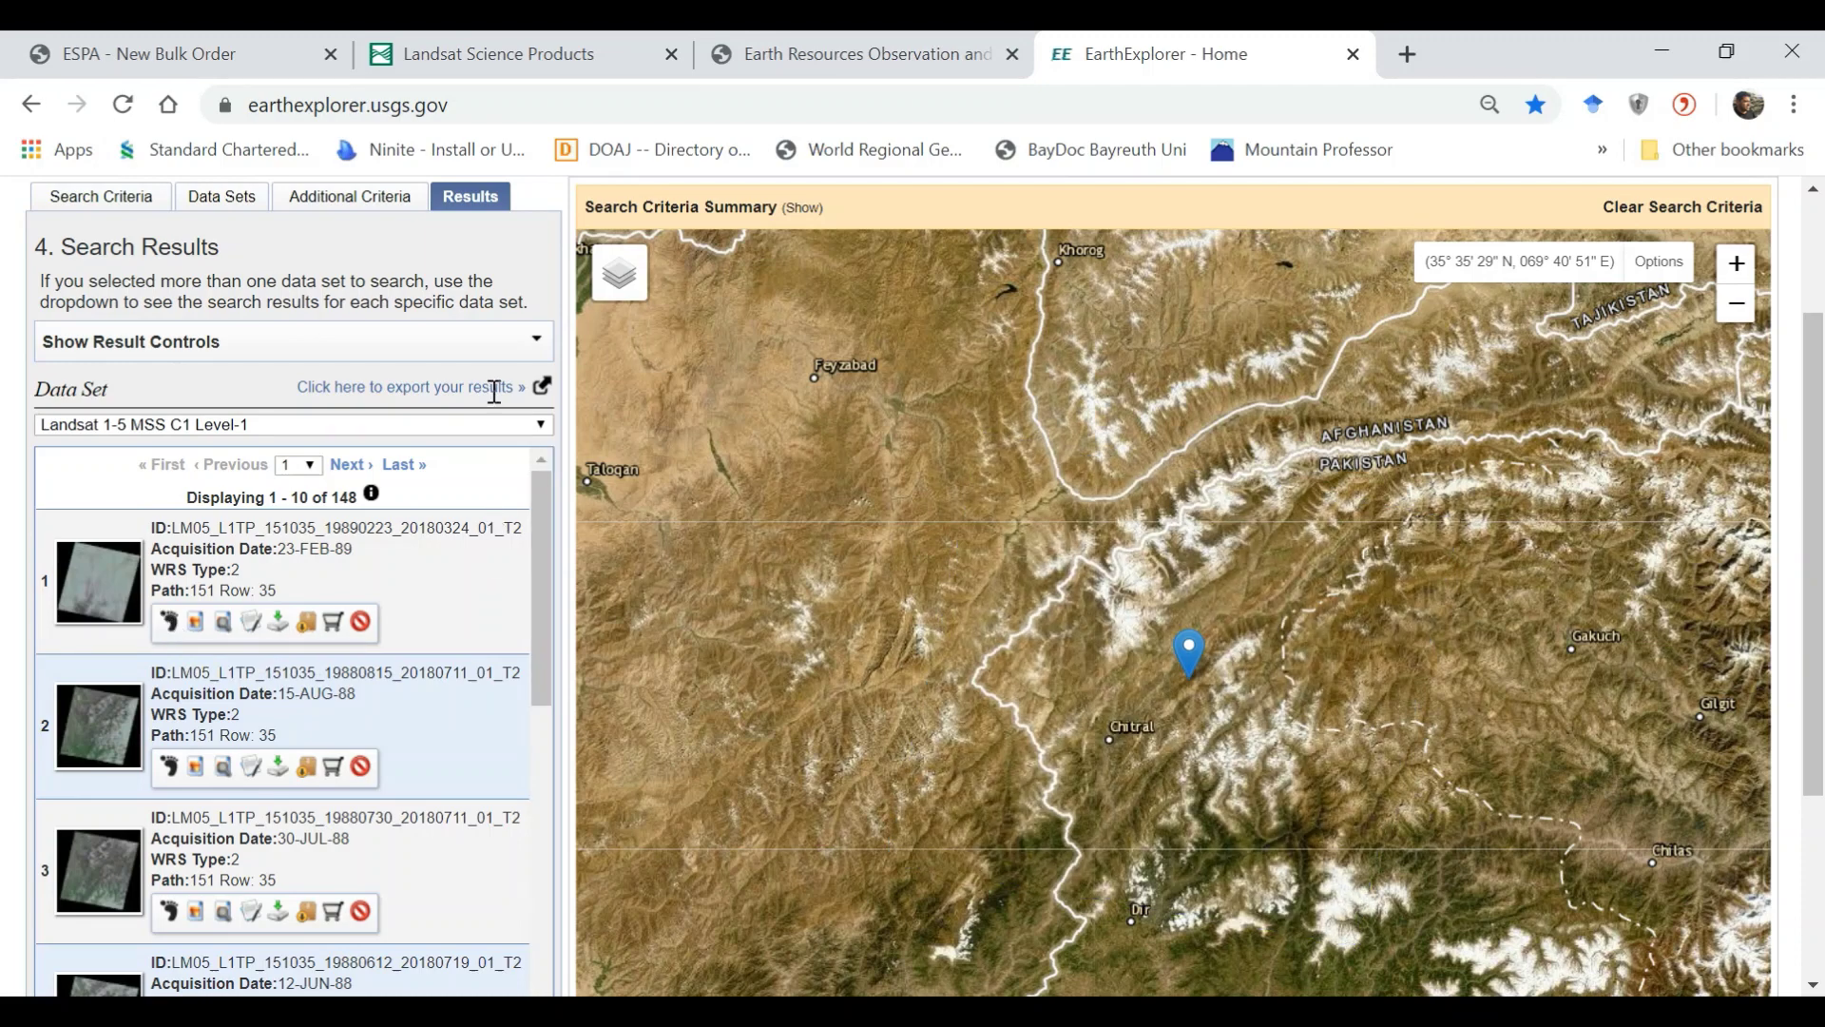
Export metadata for the Non-Limited Results in CSV format.
{"action": "left_click", "coordinate": [543, 386]}
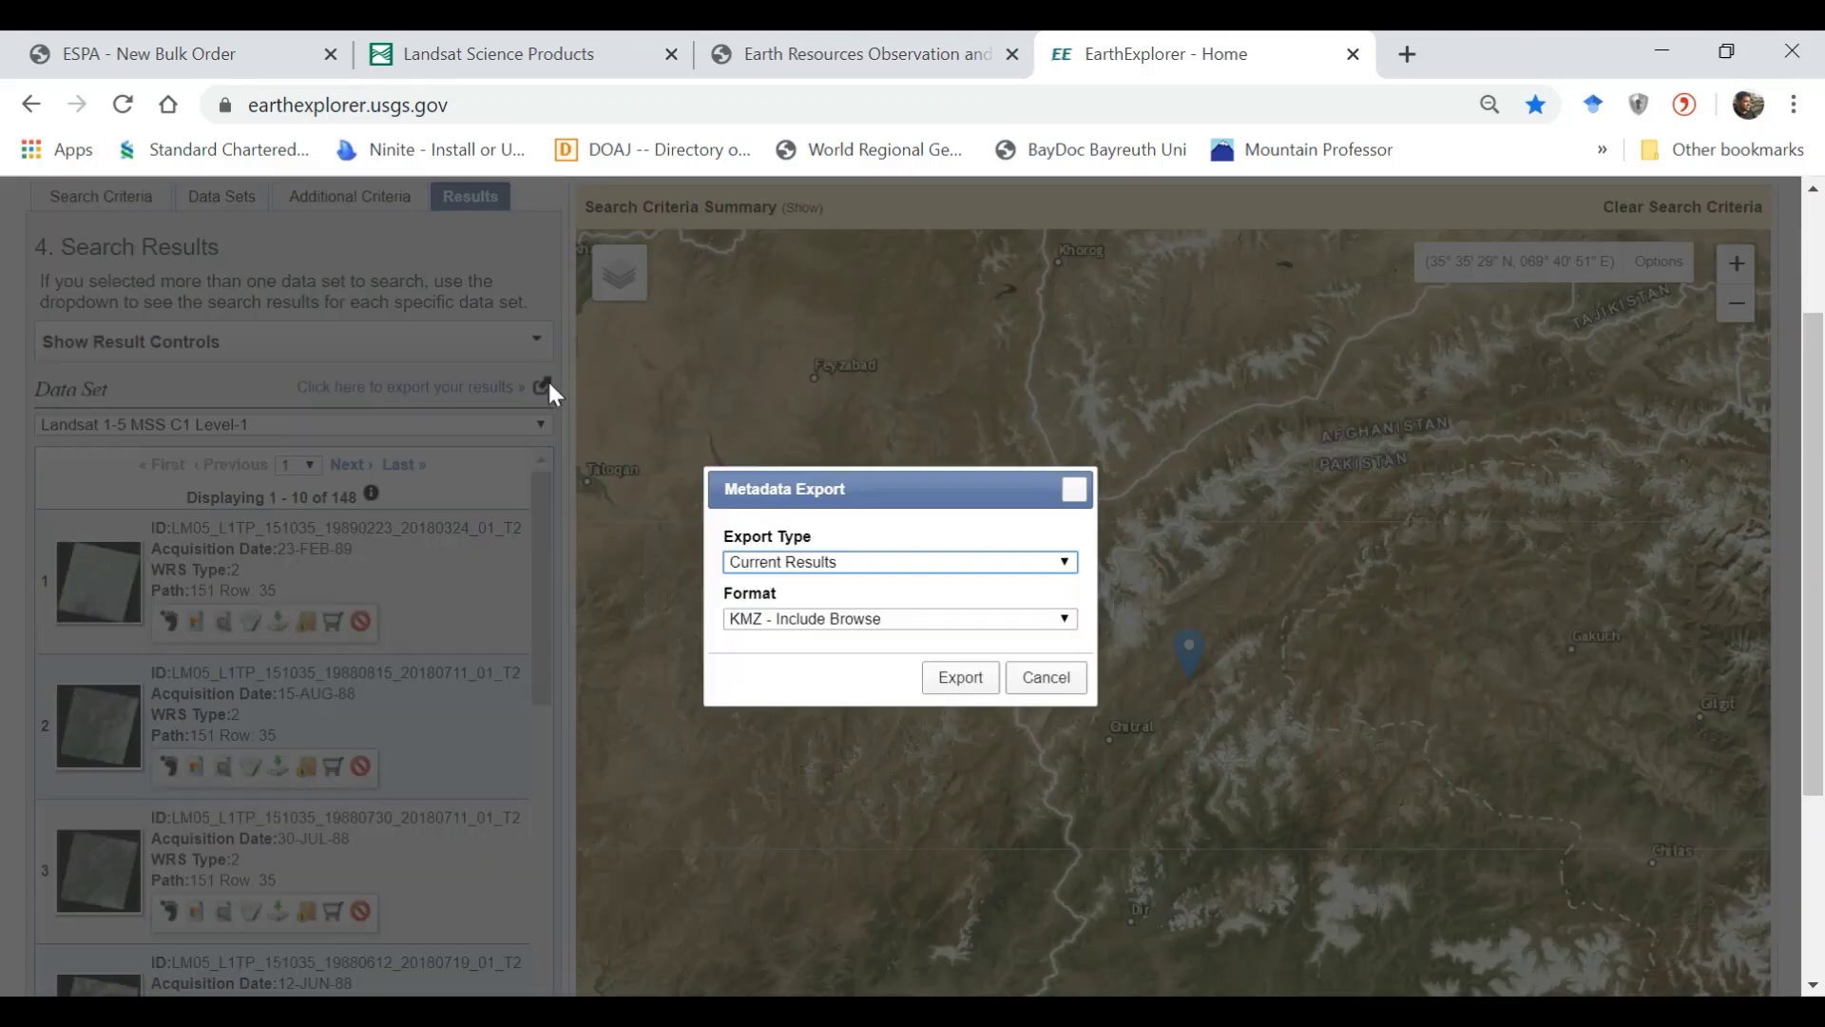
{"action": "left_click", "coordinate": [867, 620]}
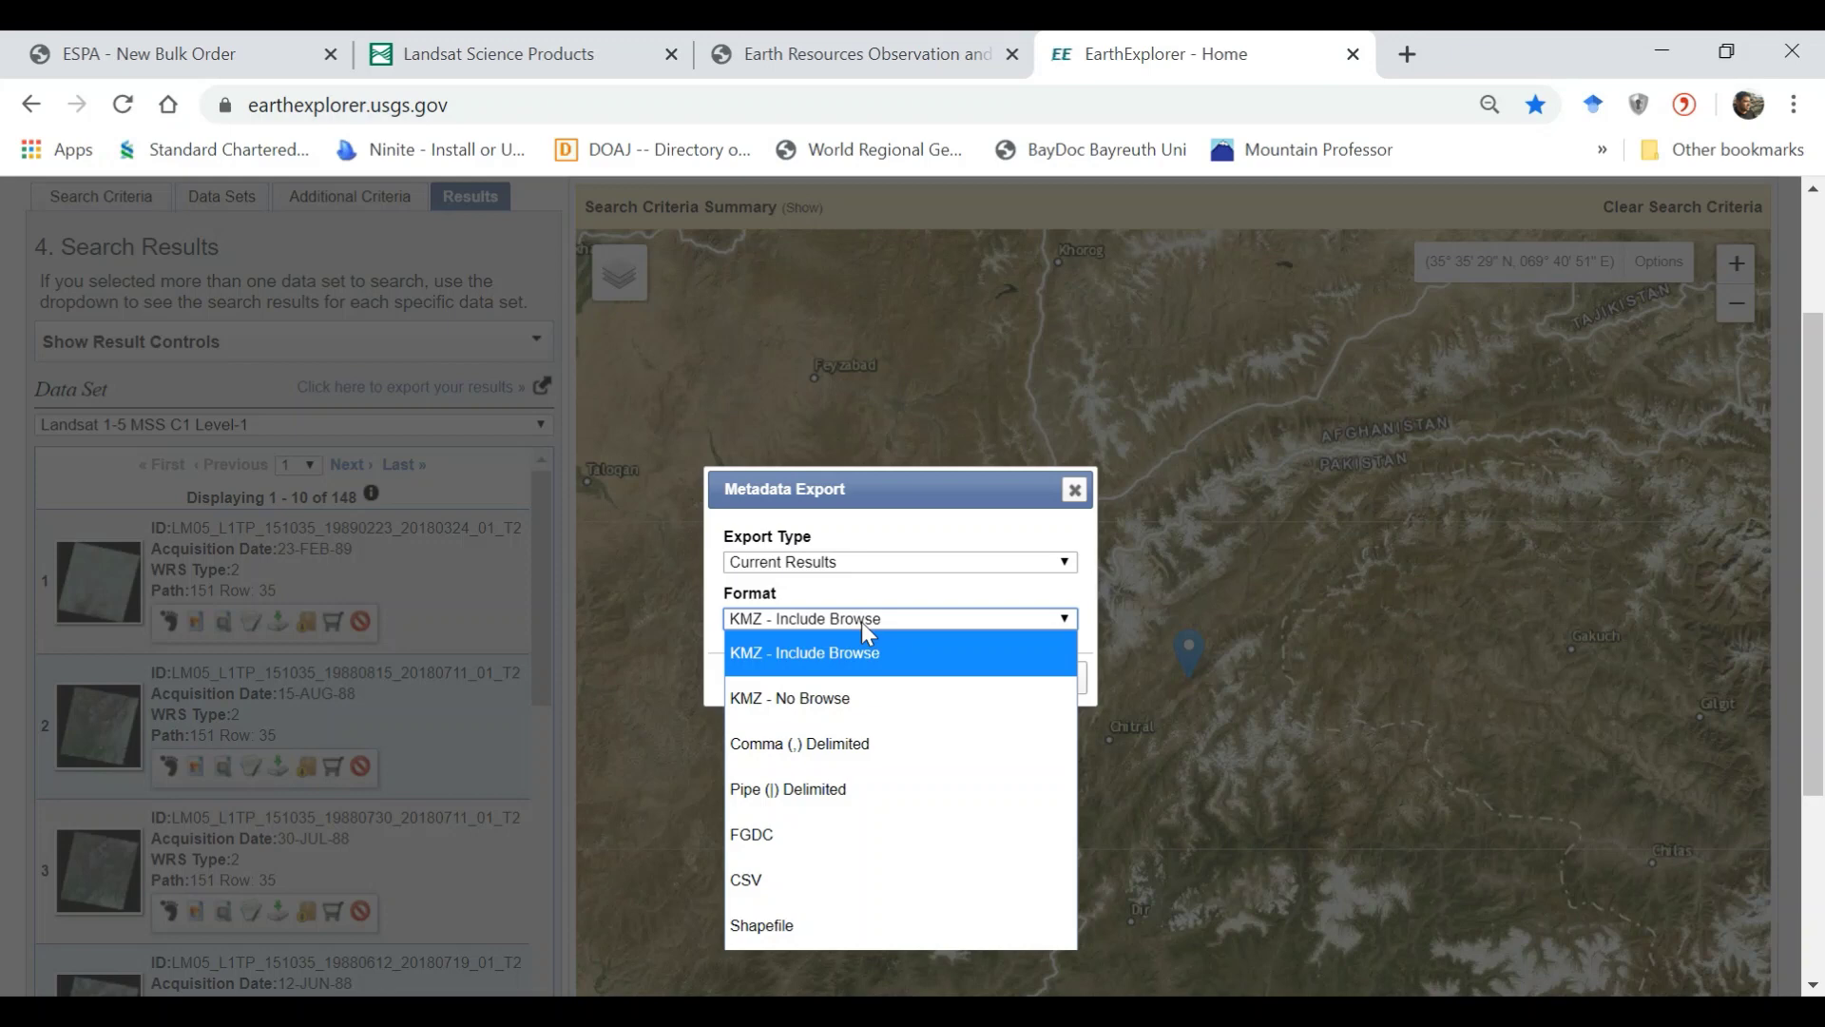
{"action": "left_click", "coordinate": [873, 562]}
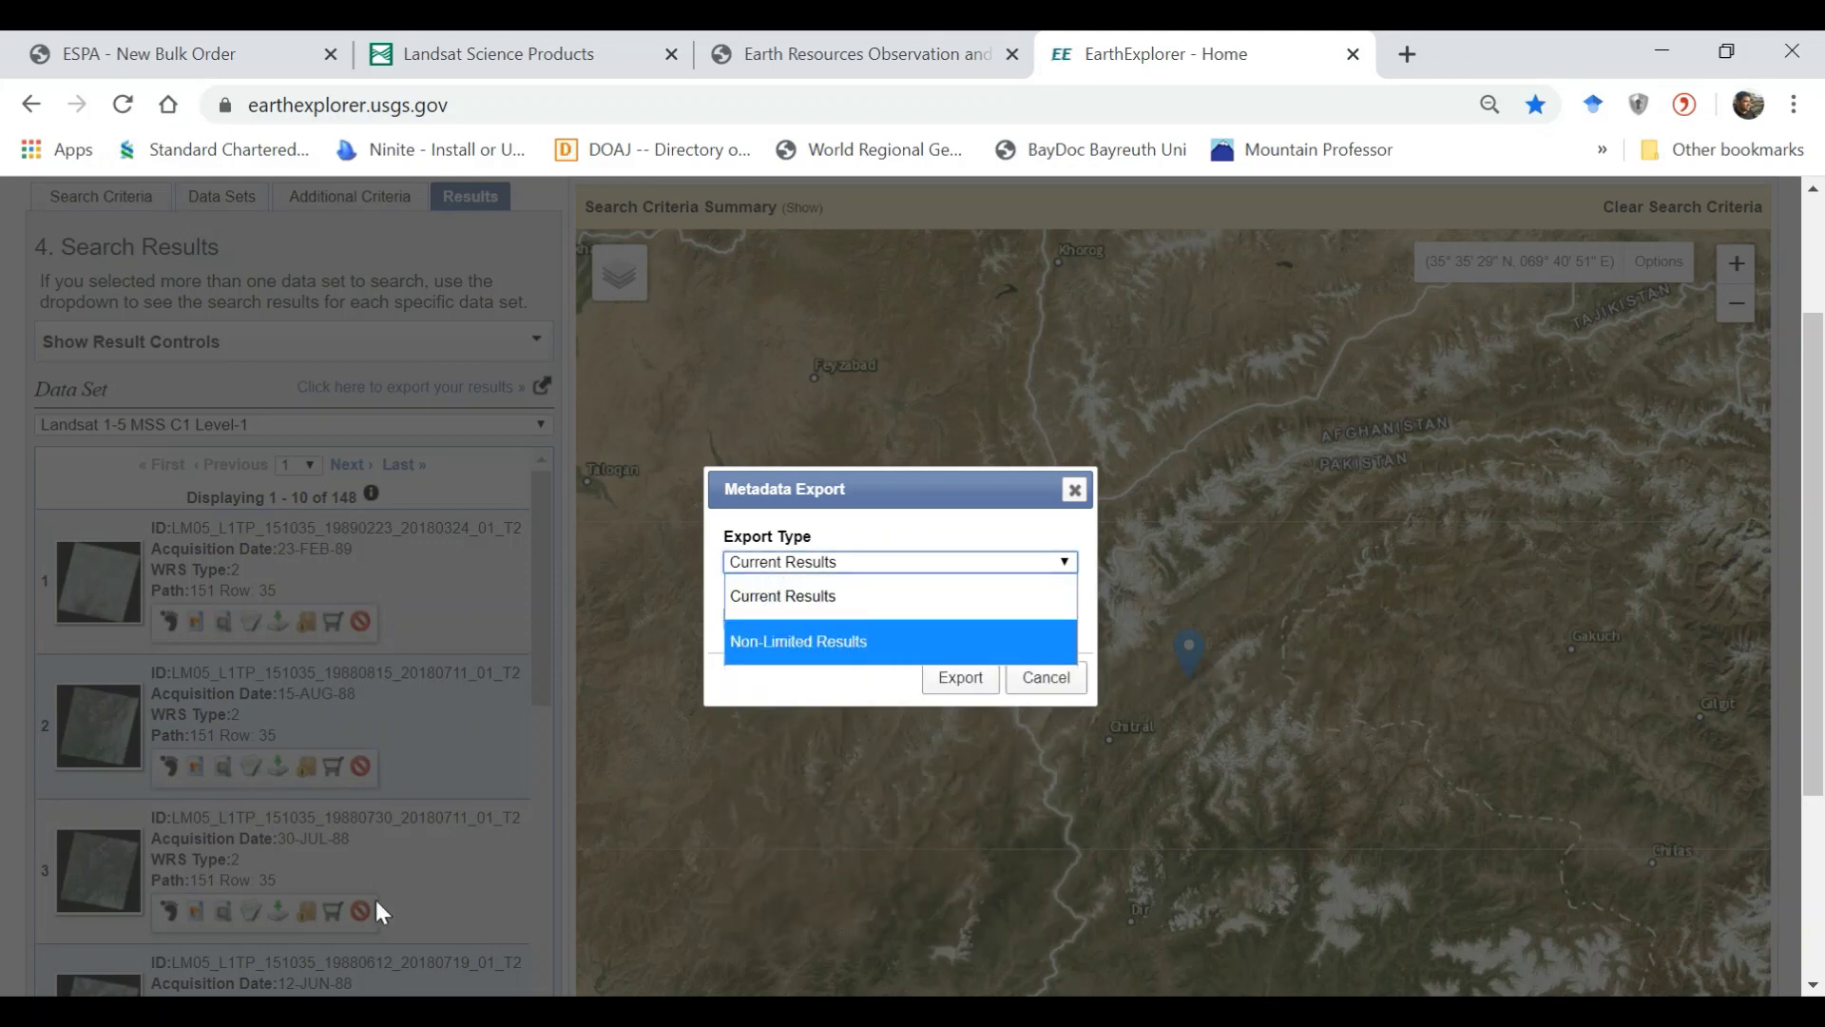
{"action": "left_click", "coordinate": [849, 641]}
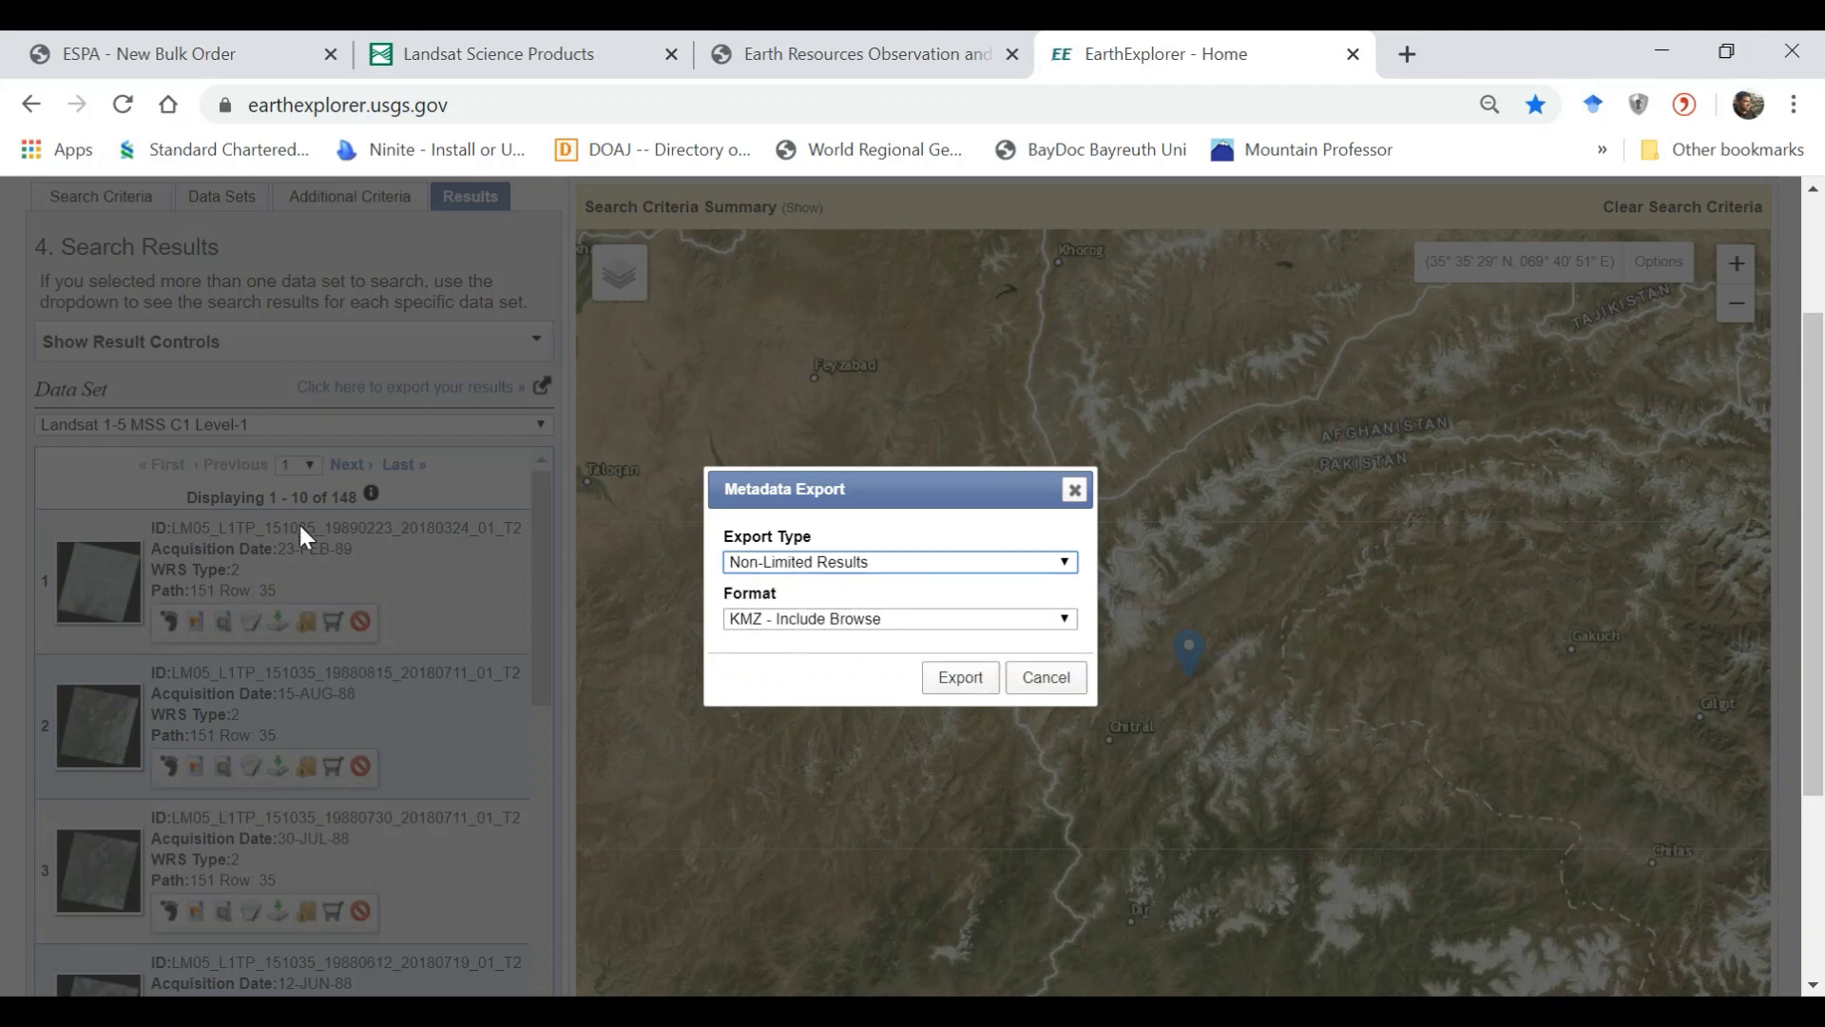
{"action": "left_click", "coordinate": [958, 624]}
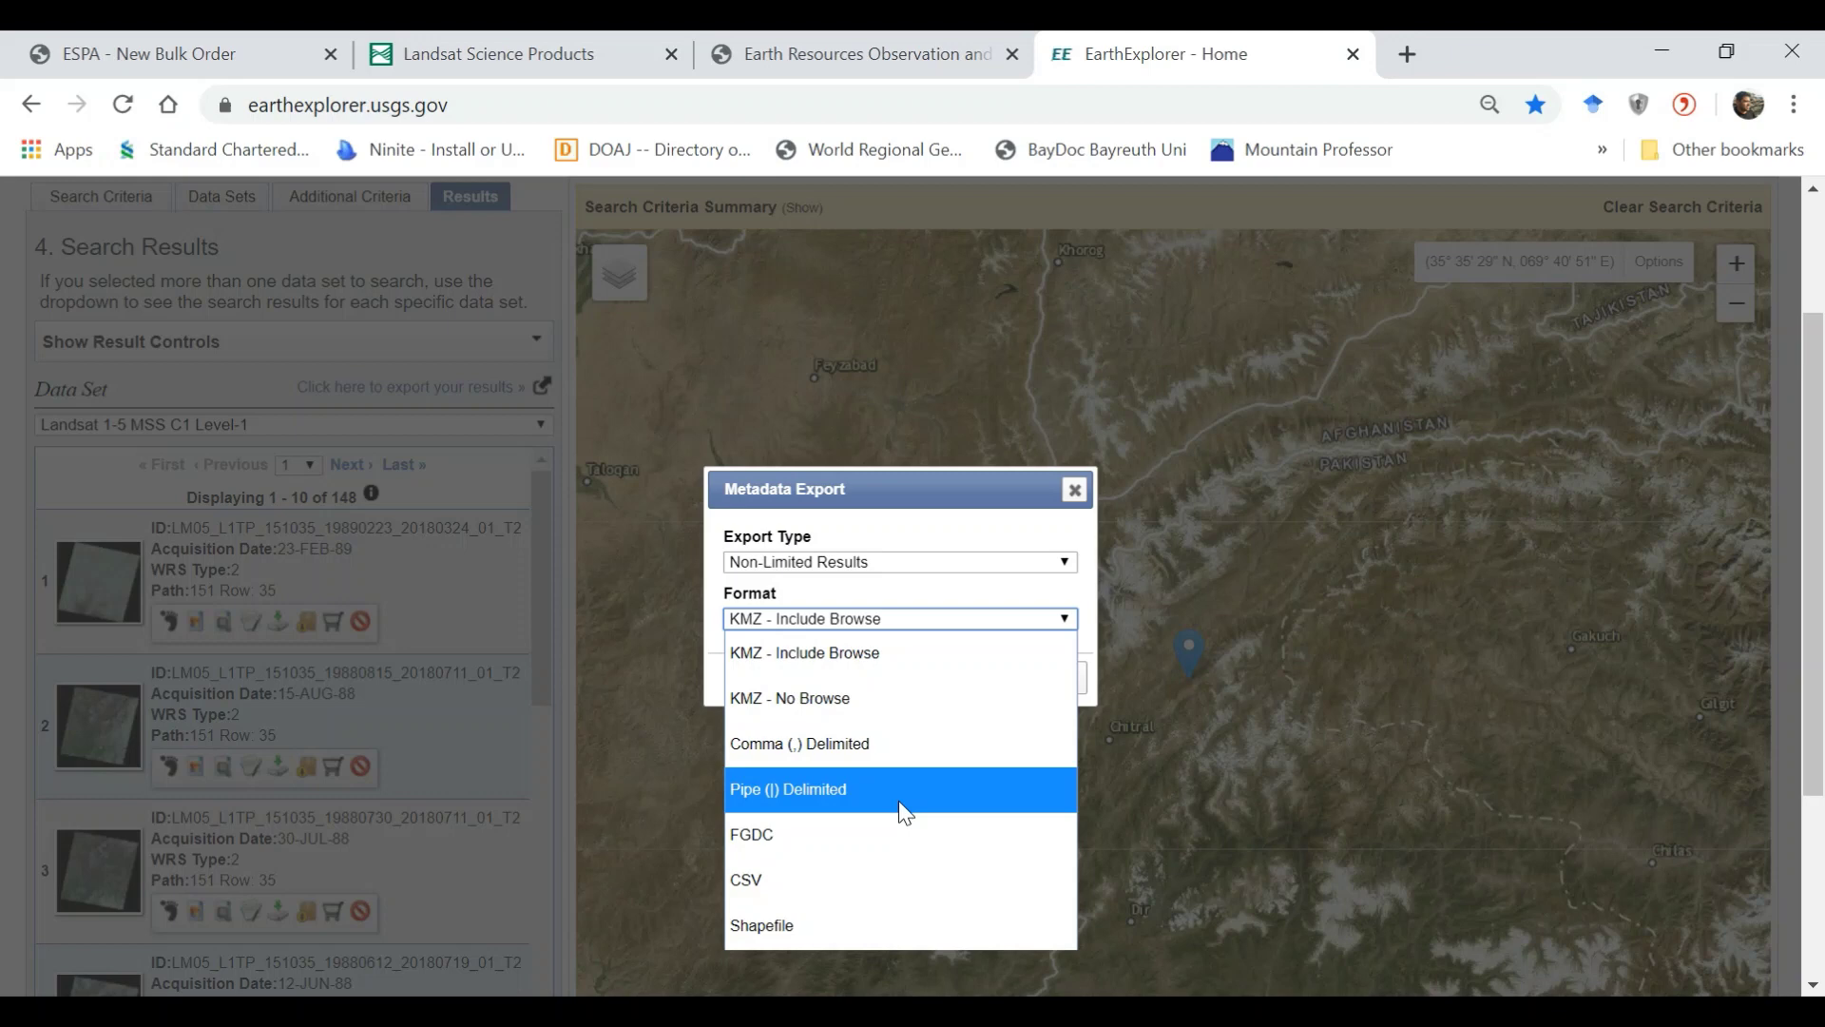
{"action": "left_click", "coordinate": [856, 896]}
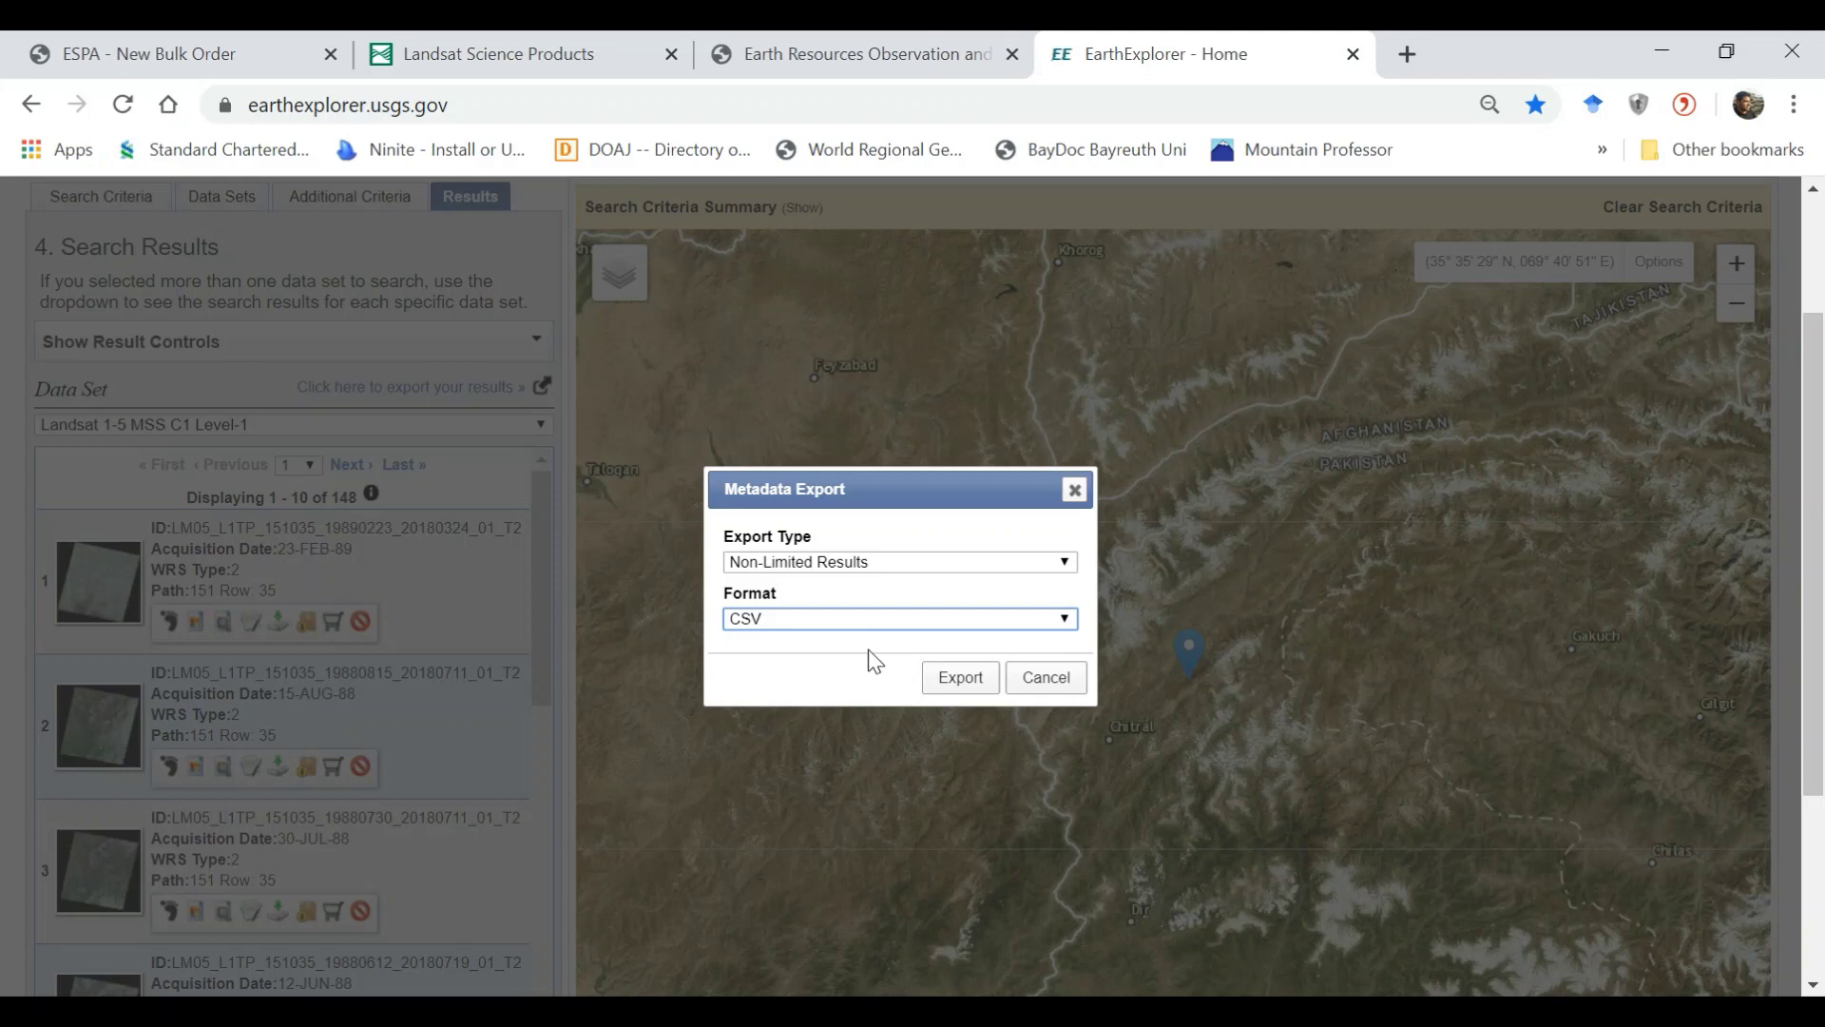
{"action": "left_click", "coordinate": [948, 688]}
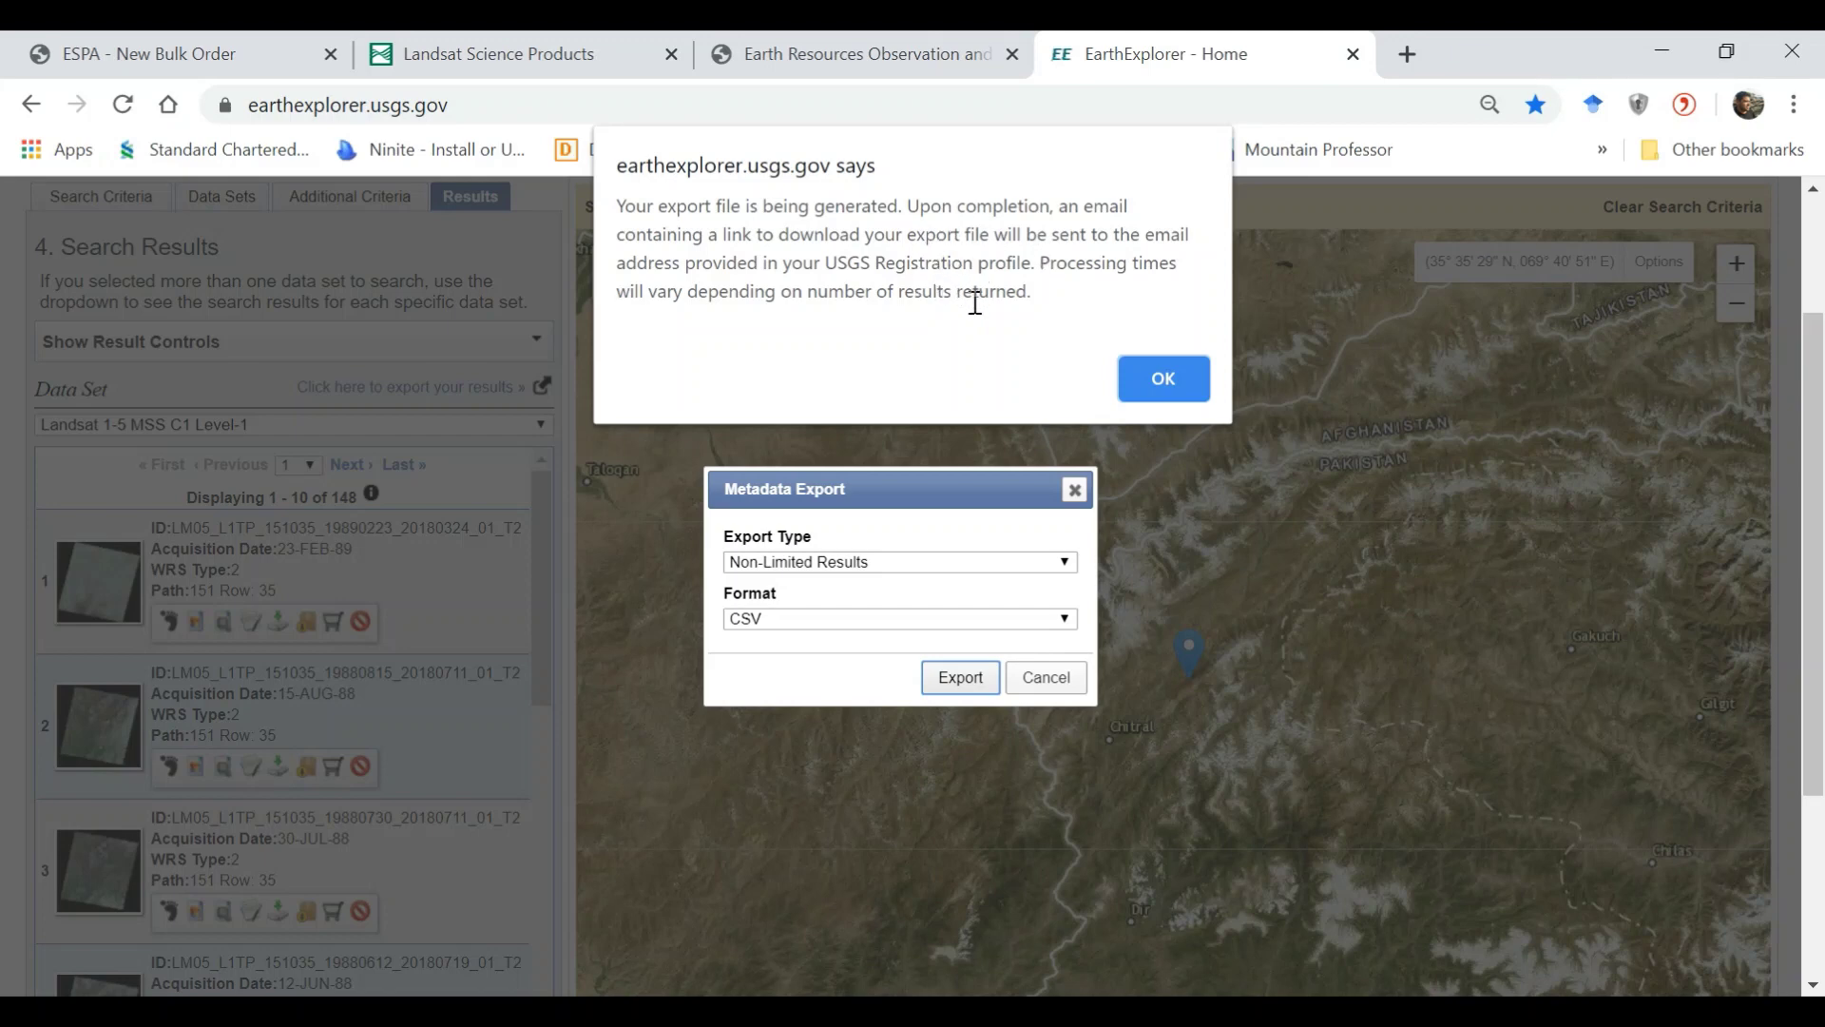
Acknowledge the export notice and follow the download link in the Metadata Export email.
{"action": "left_click", "coordinate": [1171, 379]}
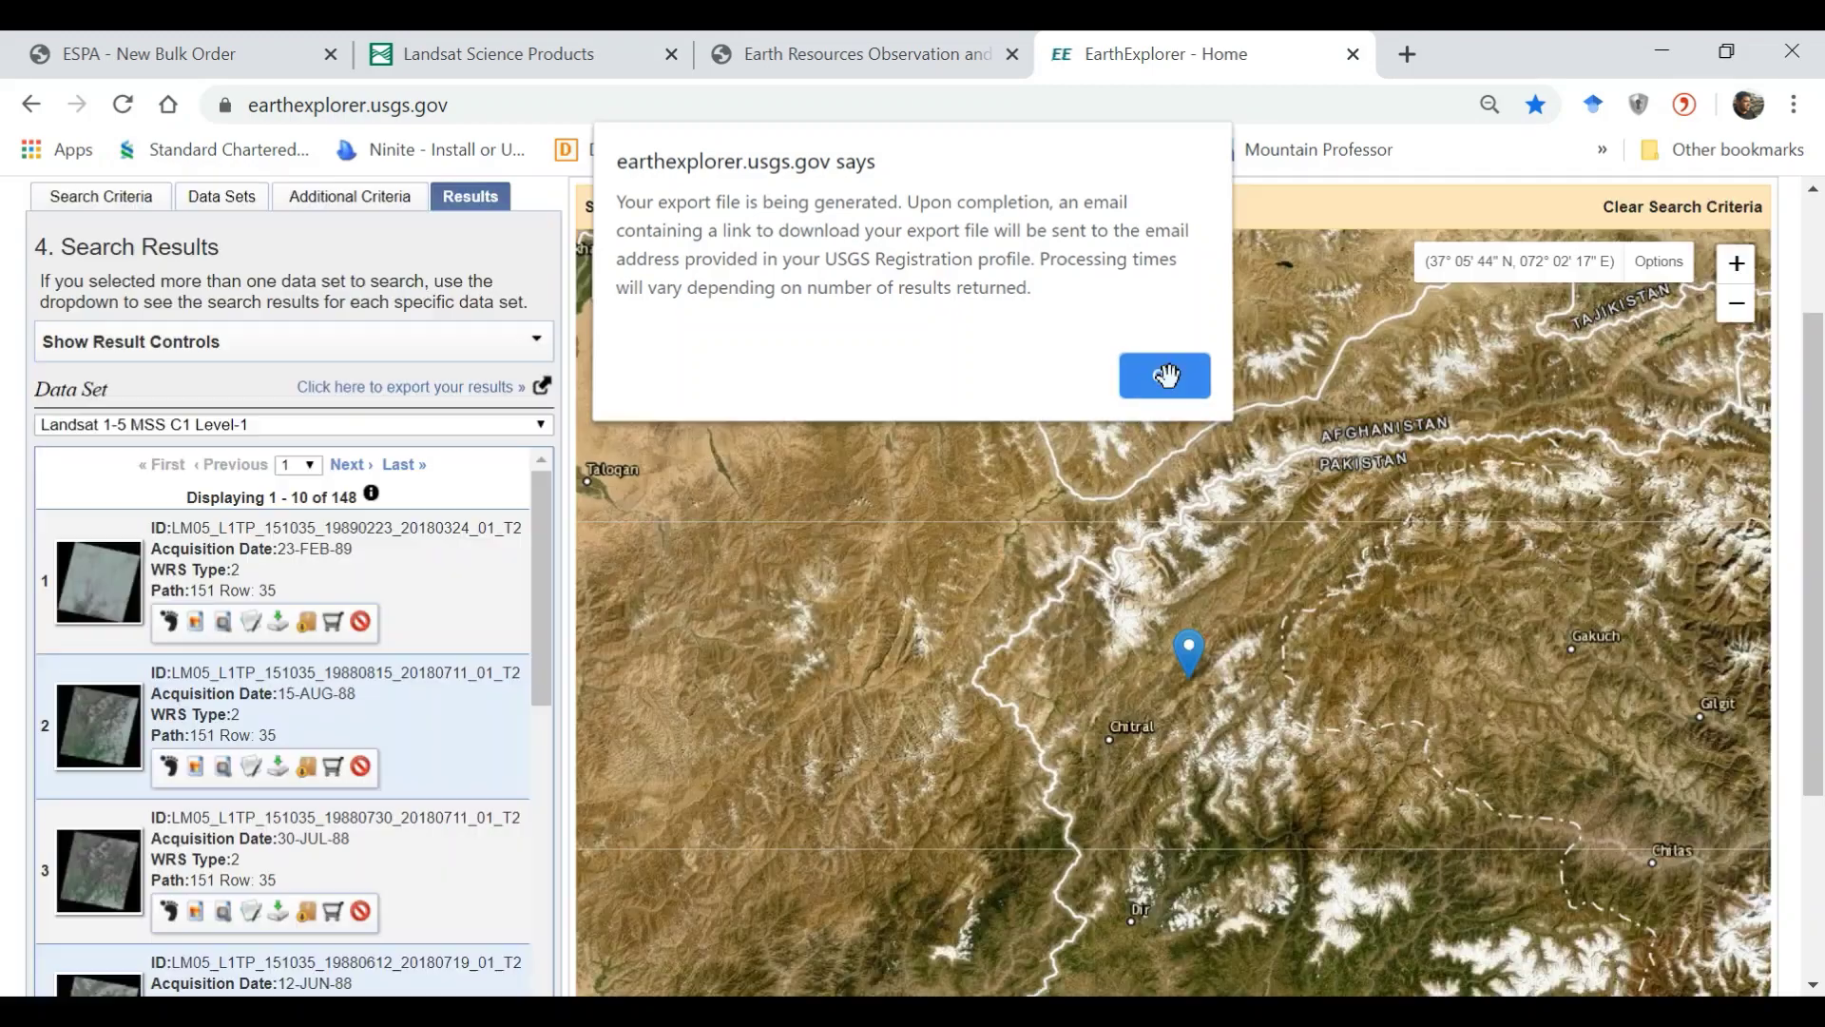
{"action": "key", "text": "alt+Tab"}
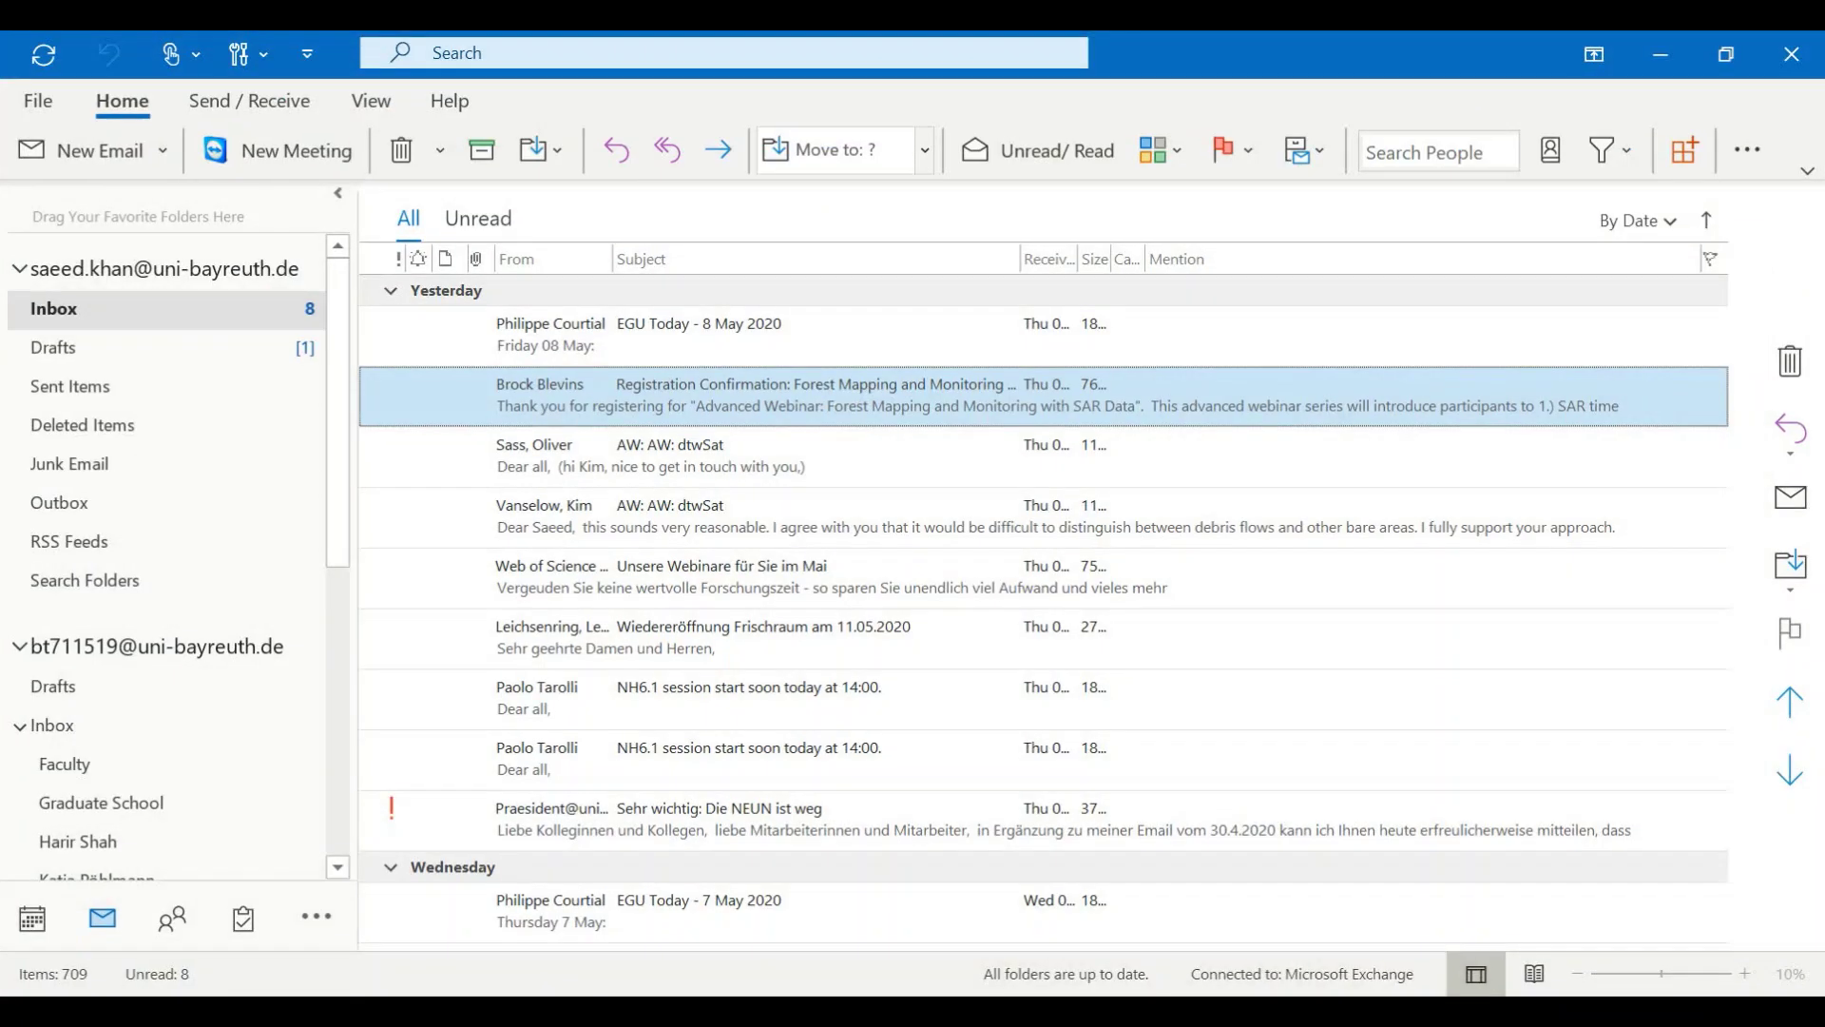
{"action": "key", "text": "alt+Tab"}
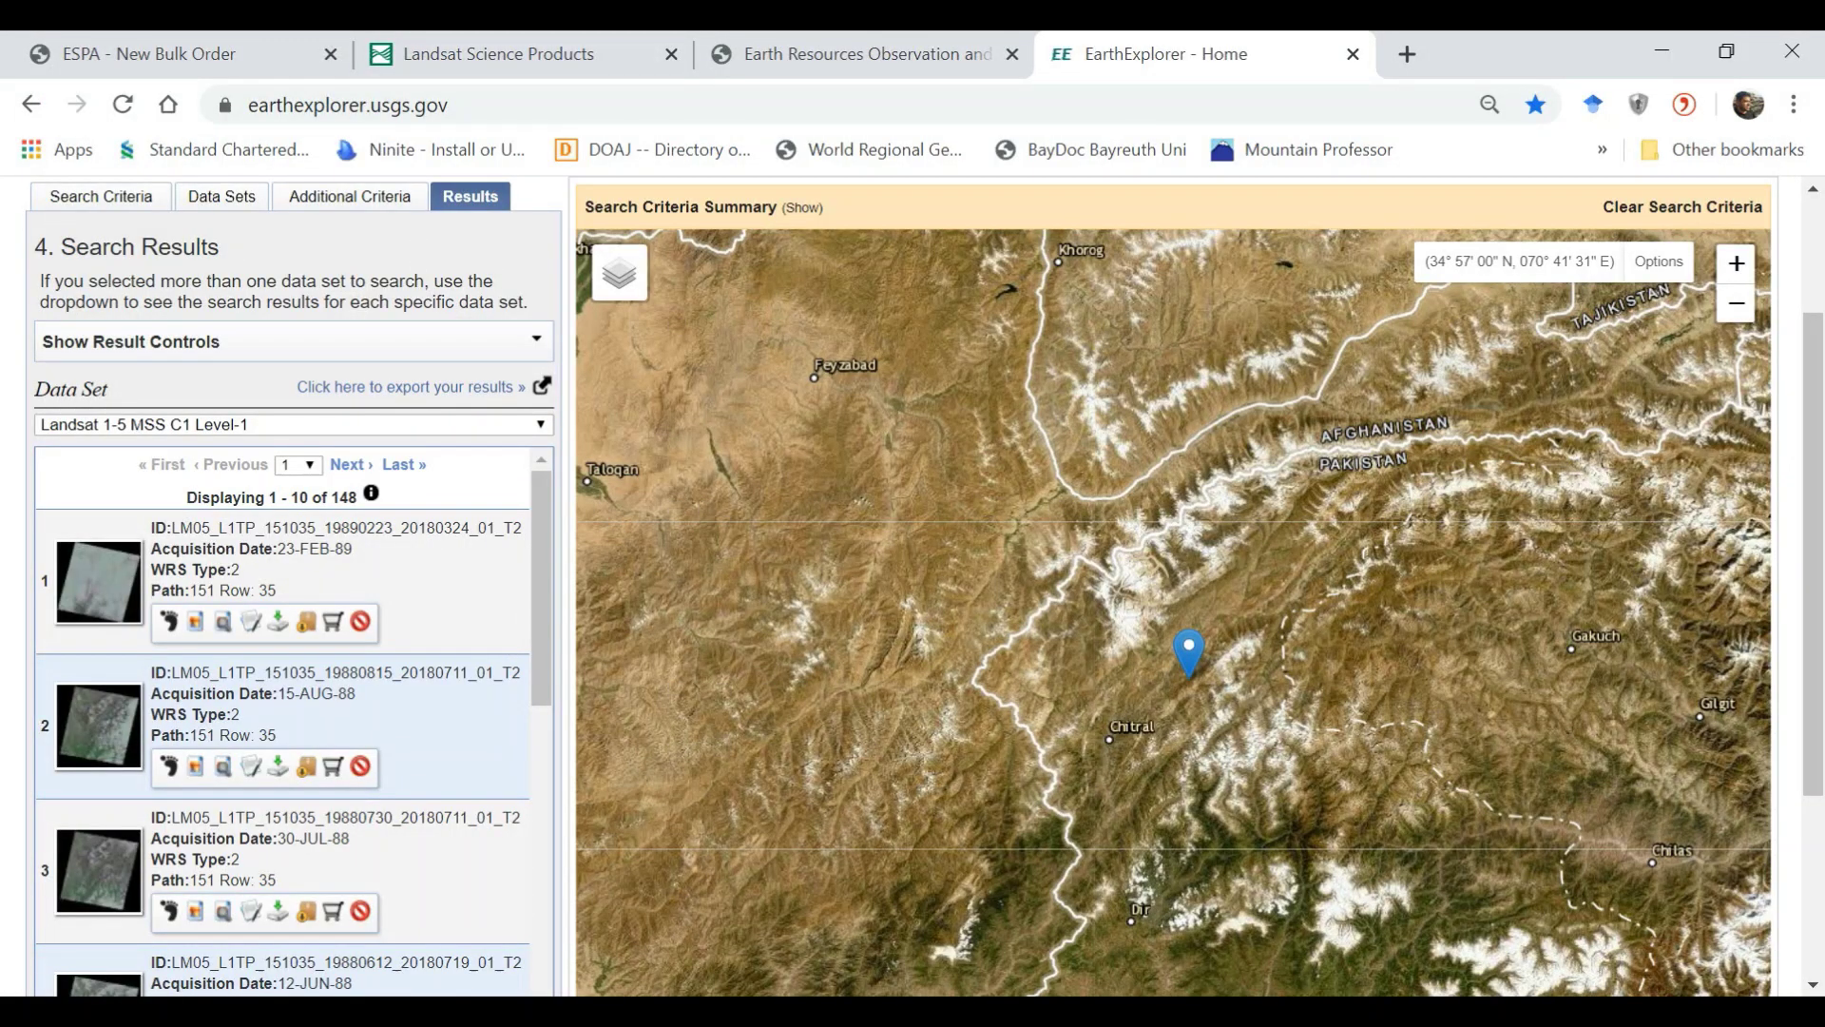
{"action": "left_click", "coordinate": [1463, 910]}
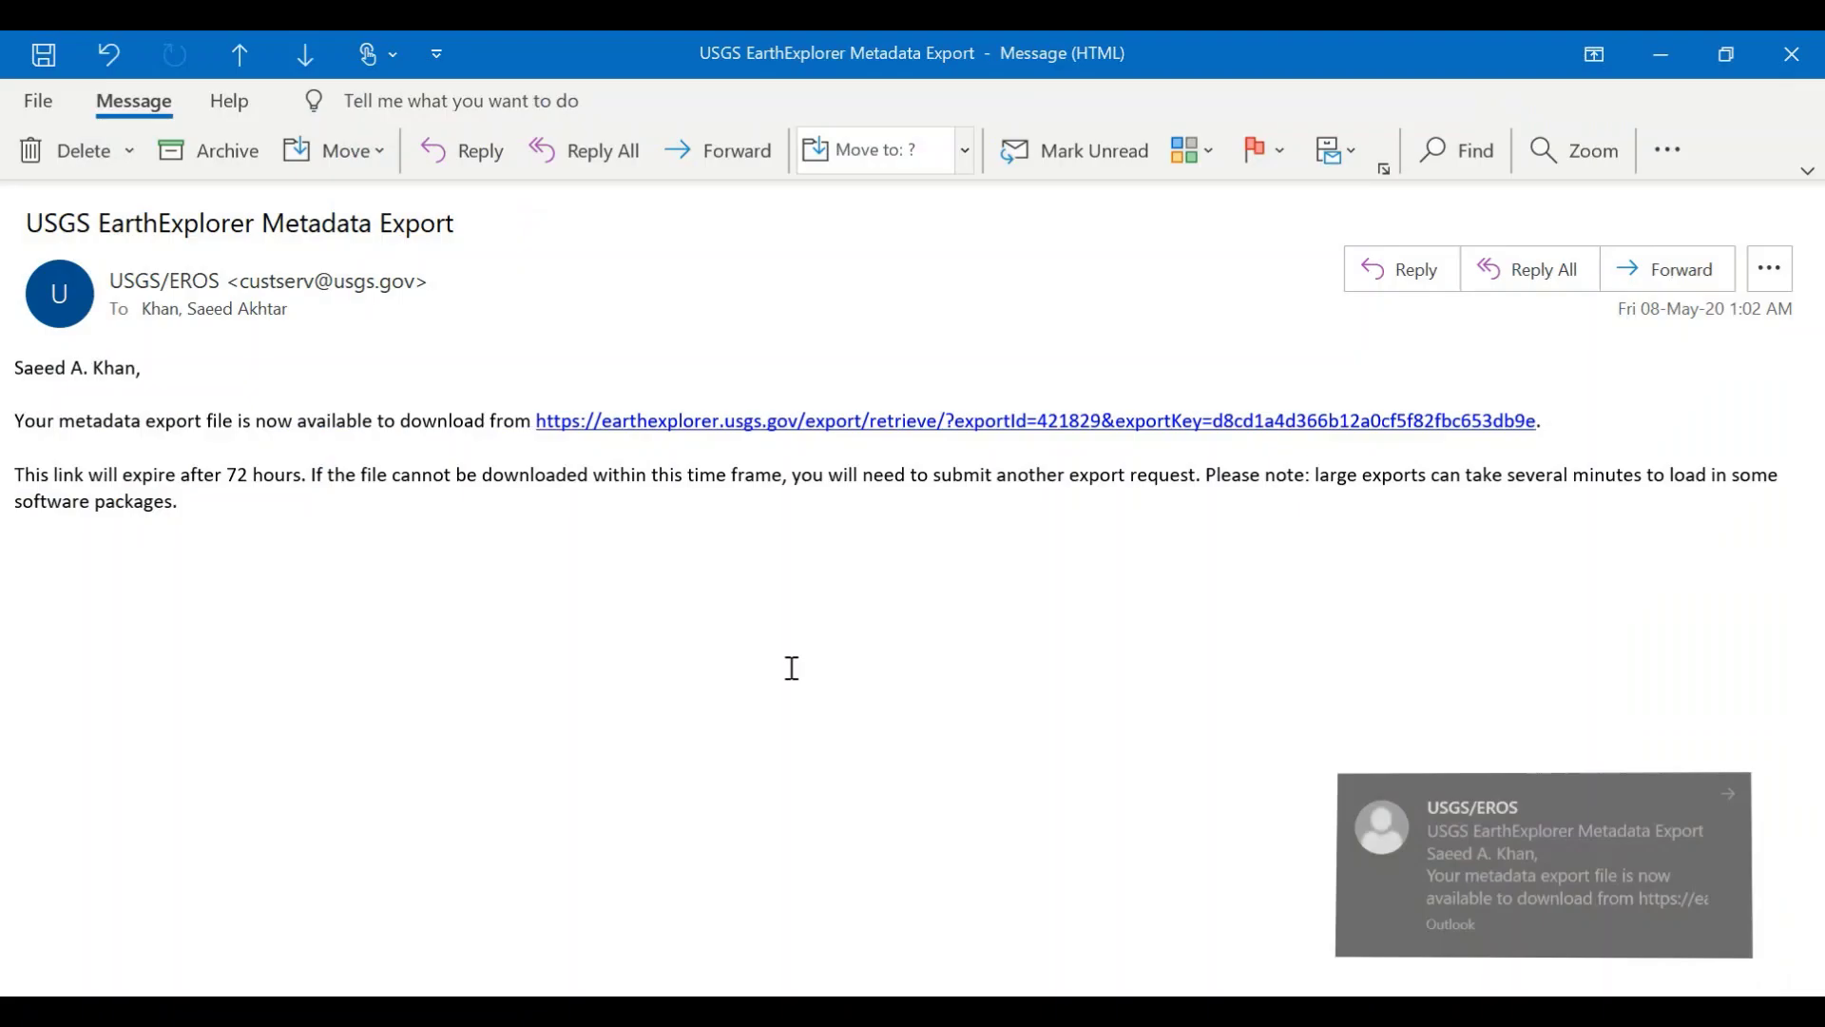
{"action": "left_click", "coordinate": [683, 425]}
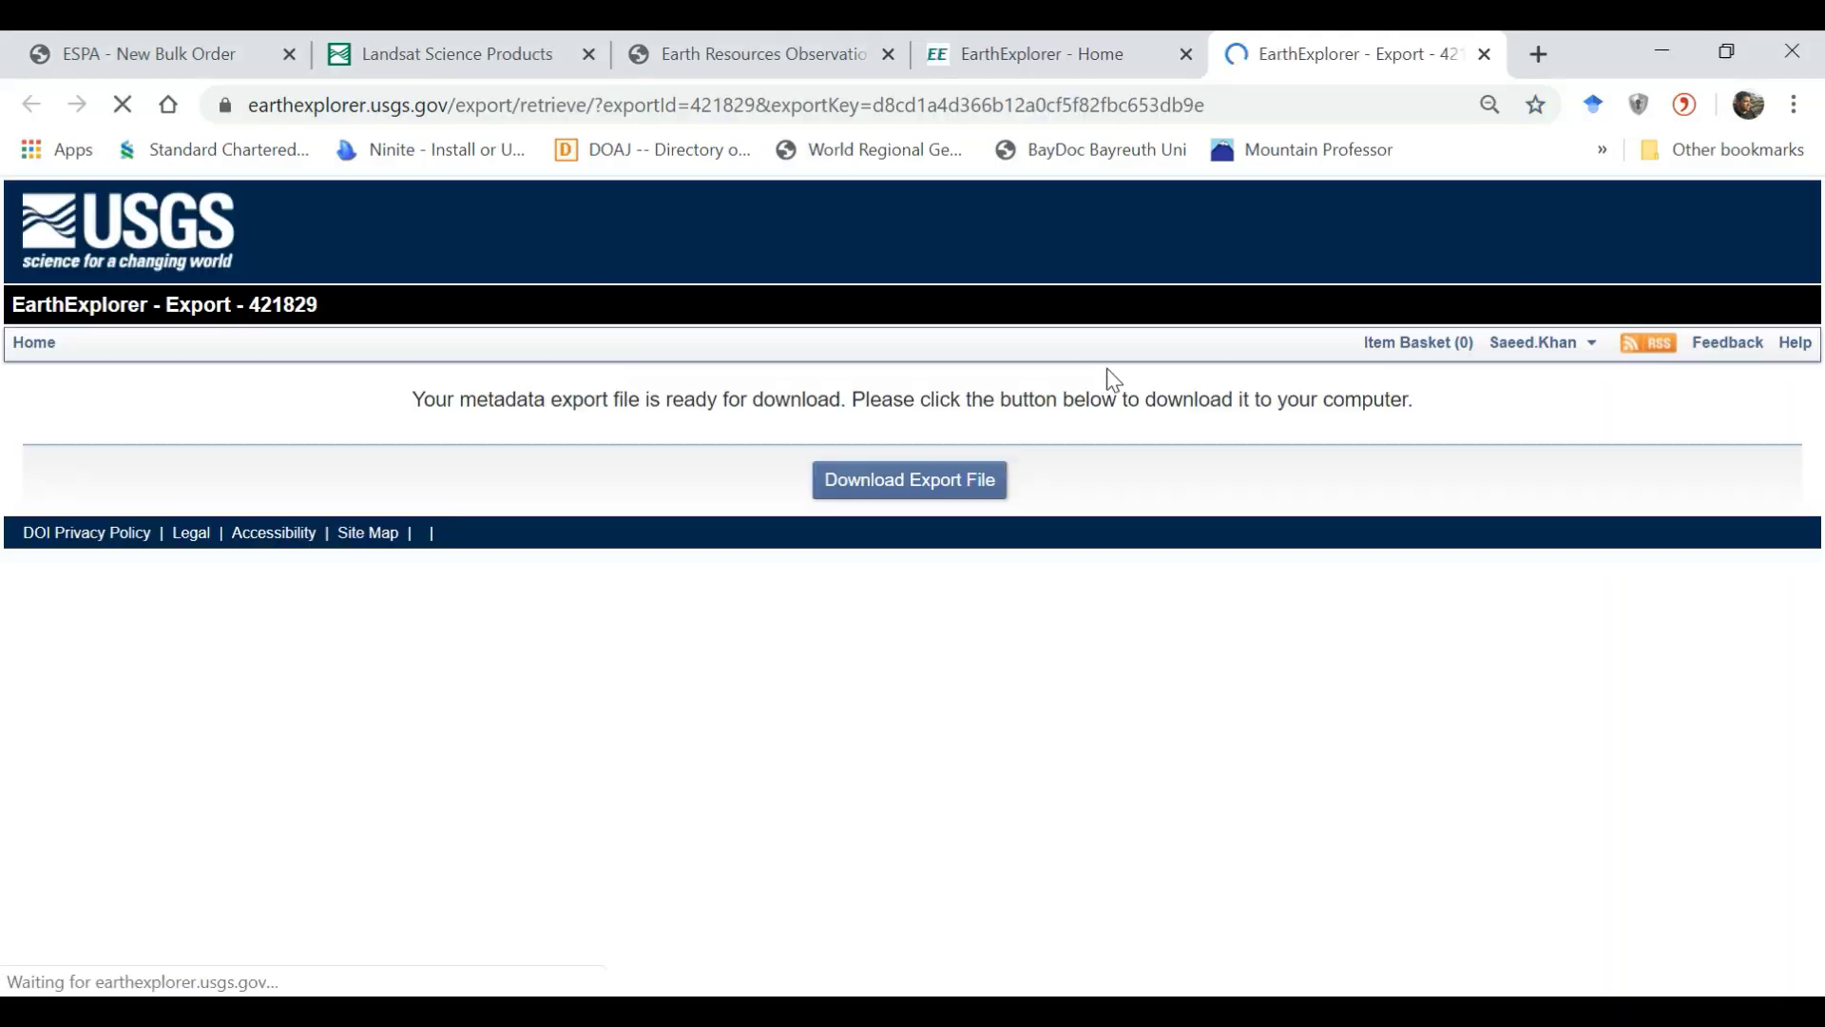
Download the export zip and open LANDSAT_MSS_C1_421829.csv from it in Excel.
{"action": "left_click", "coordinate": [963, 496]}
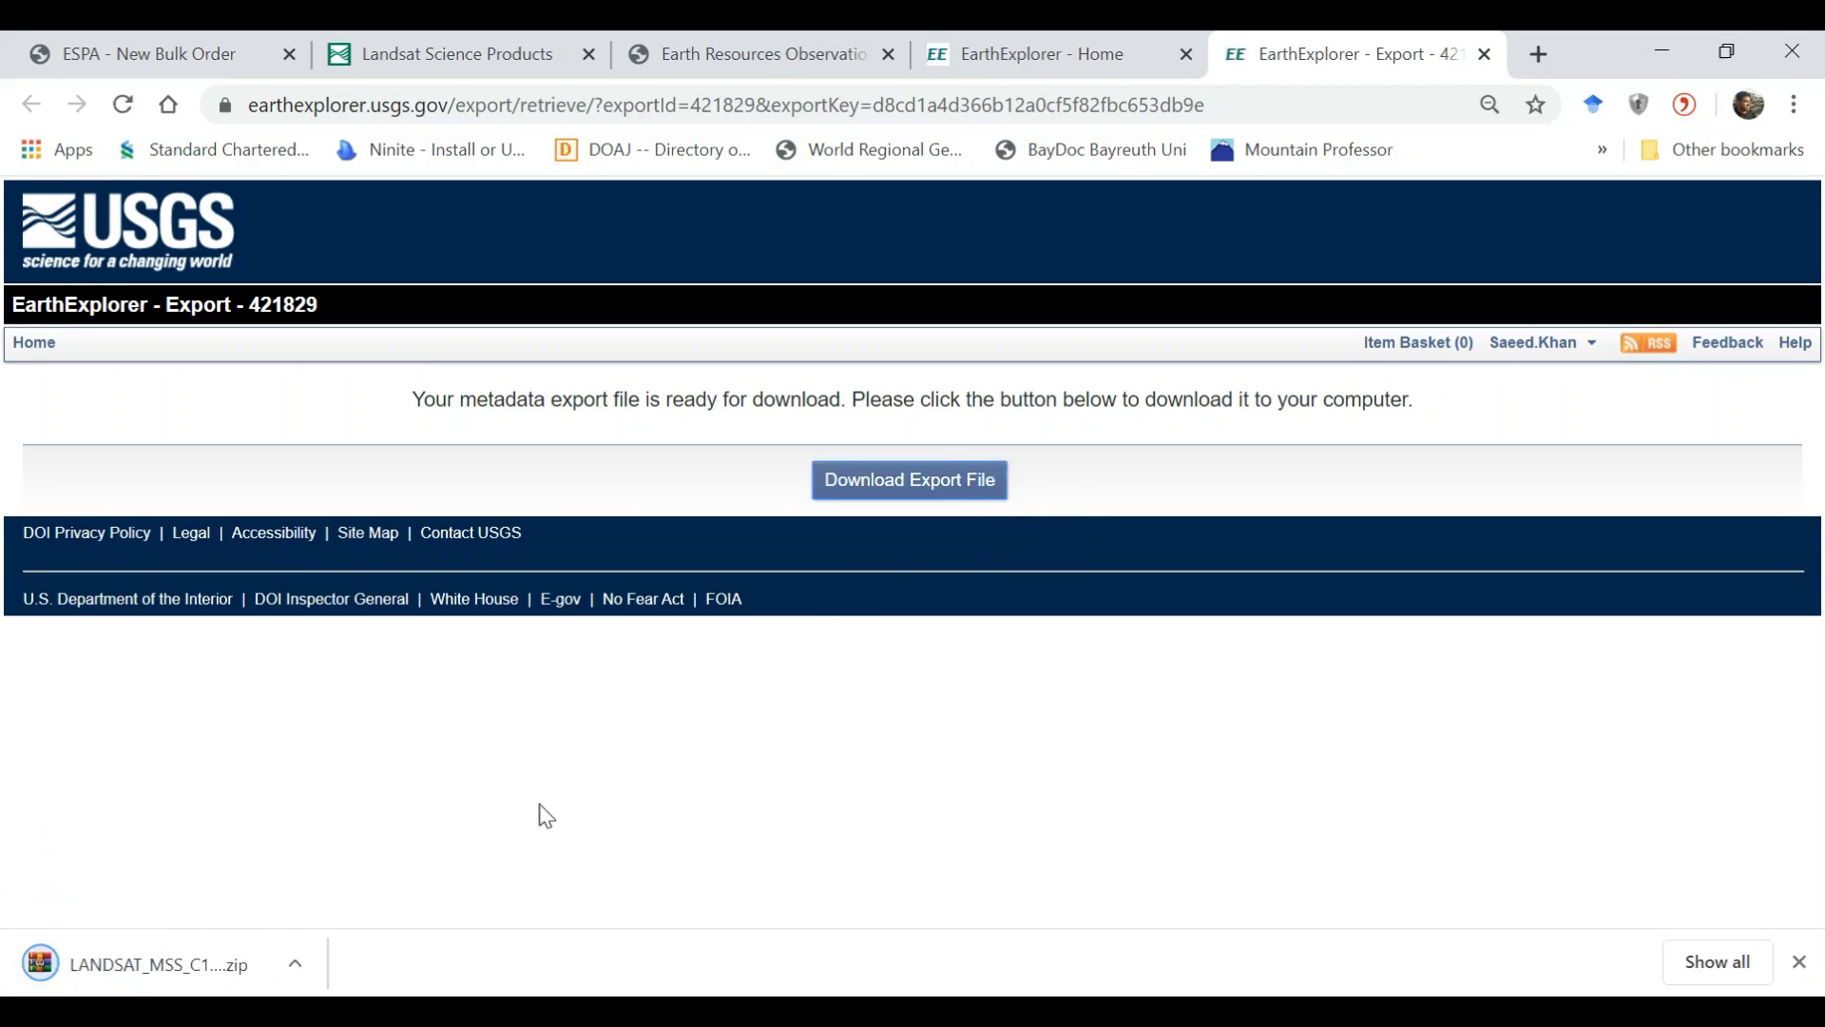
{"action": "left_click", "coordinate": [295, 963]}
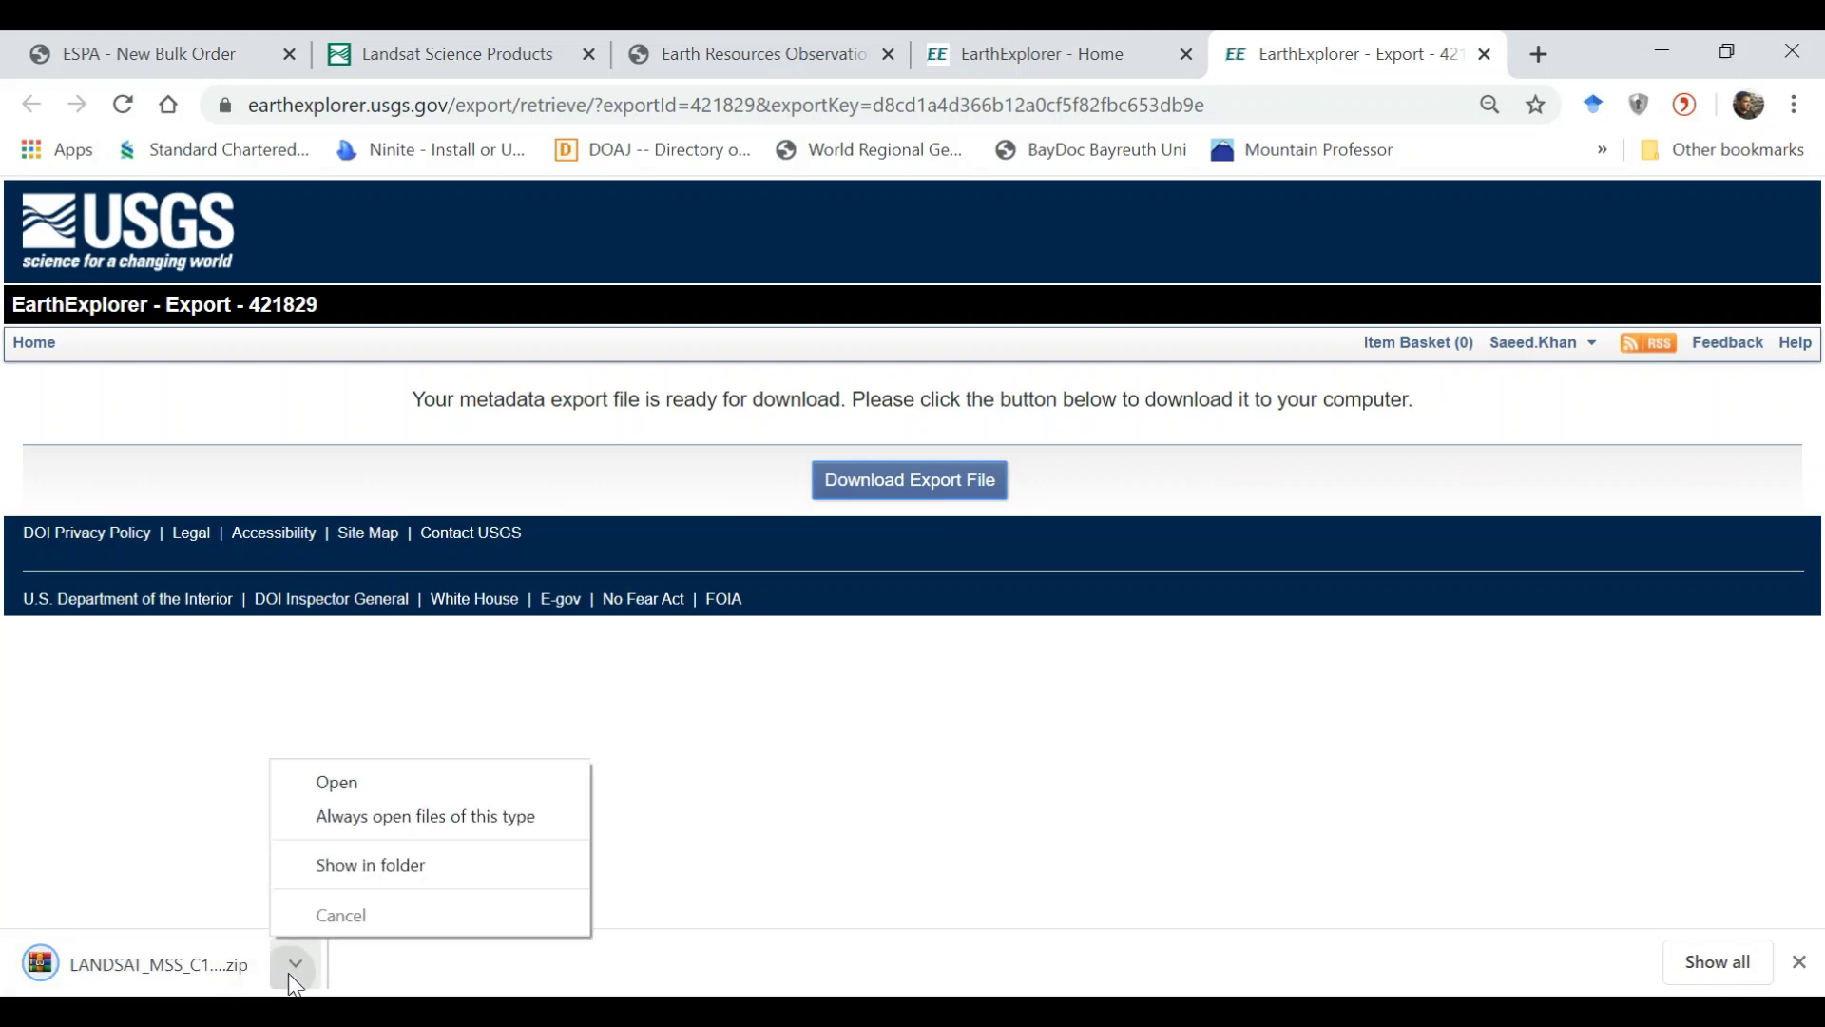
{"action": "left_click", "coordinate": [333, 879]}
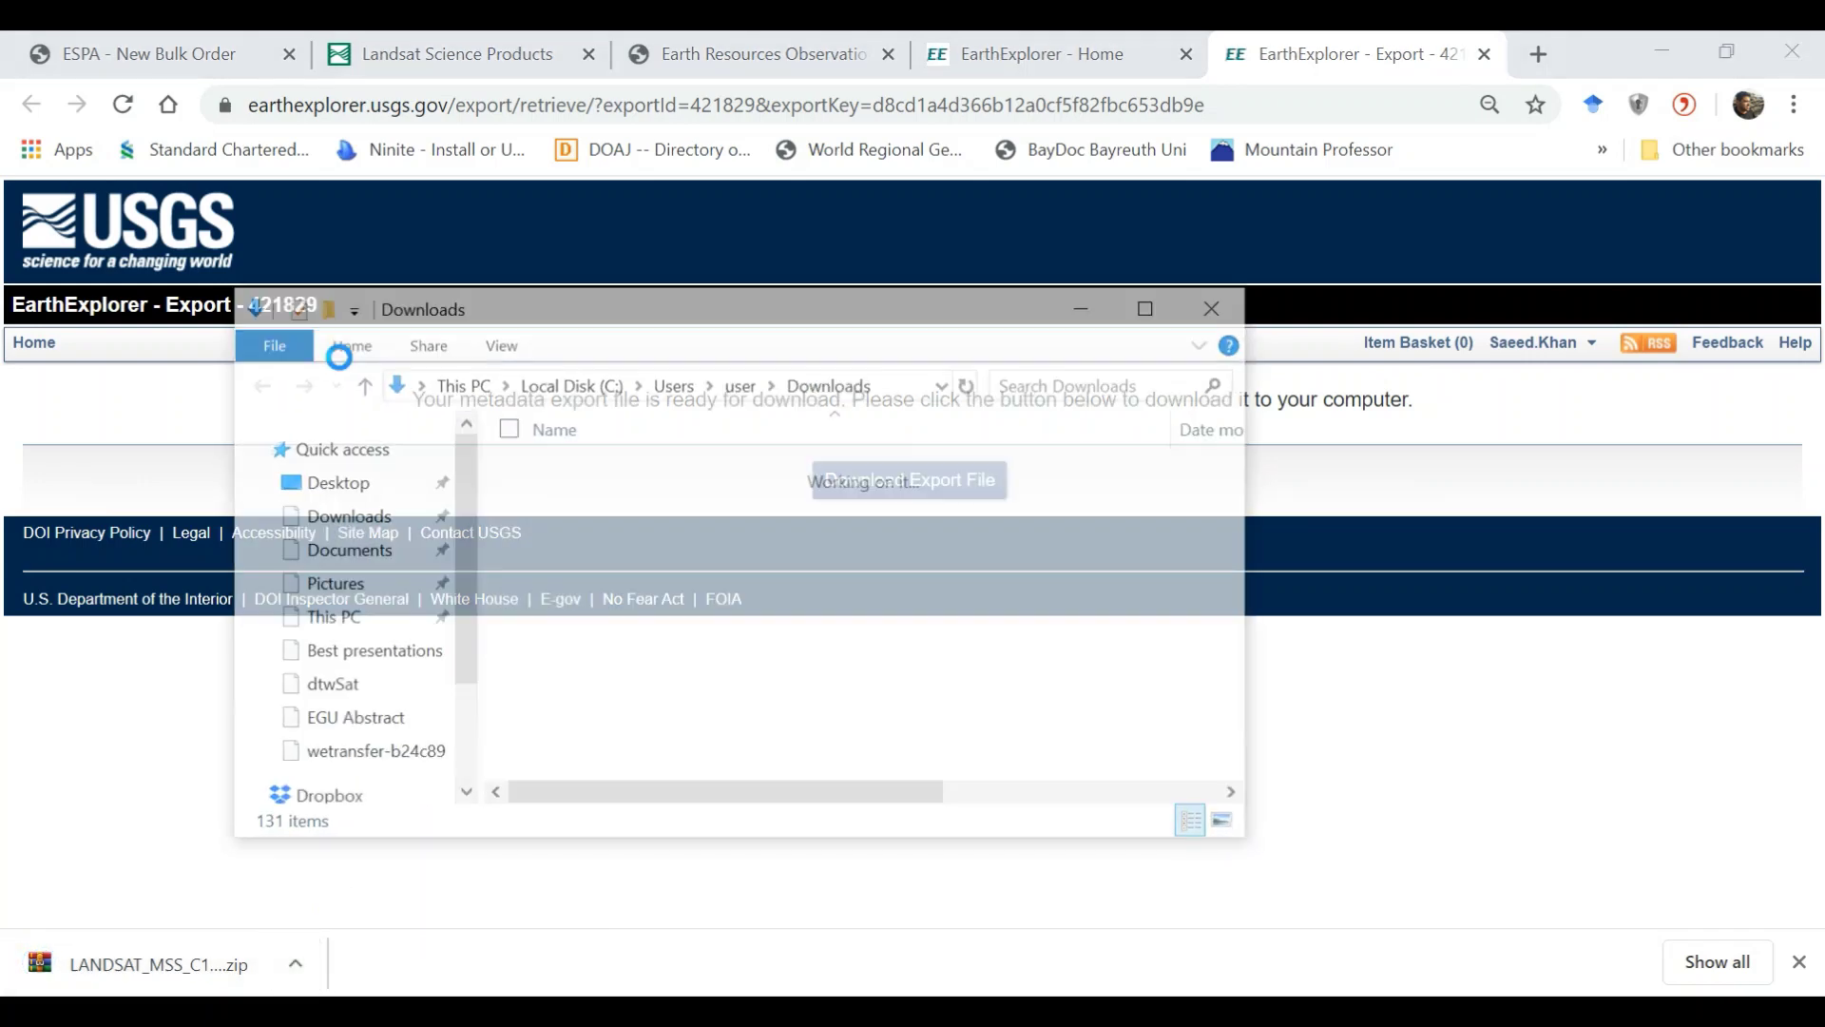
{"action": "double_click", "coordinate": [597, 508]}
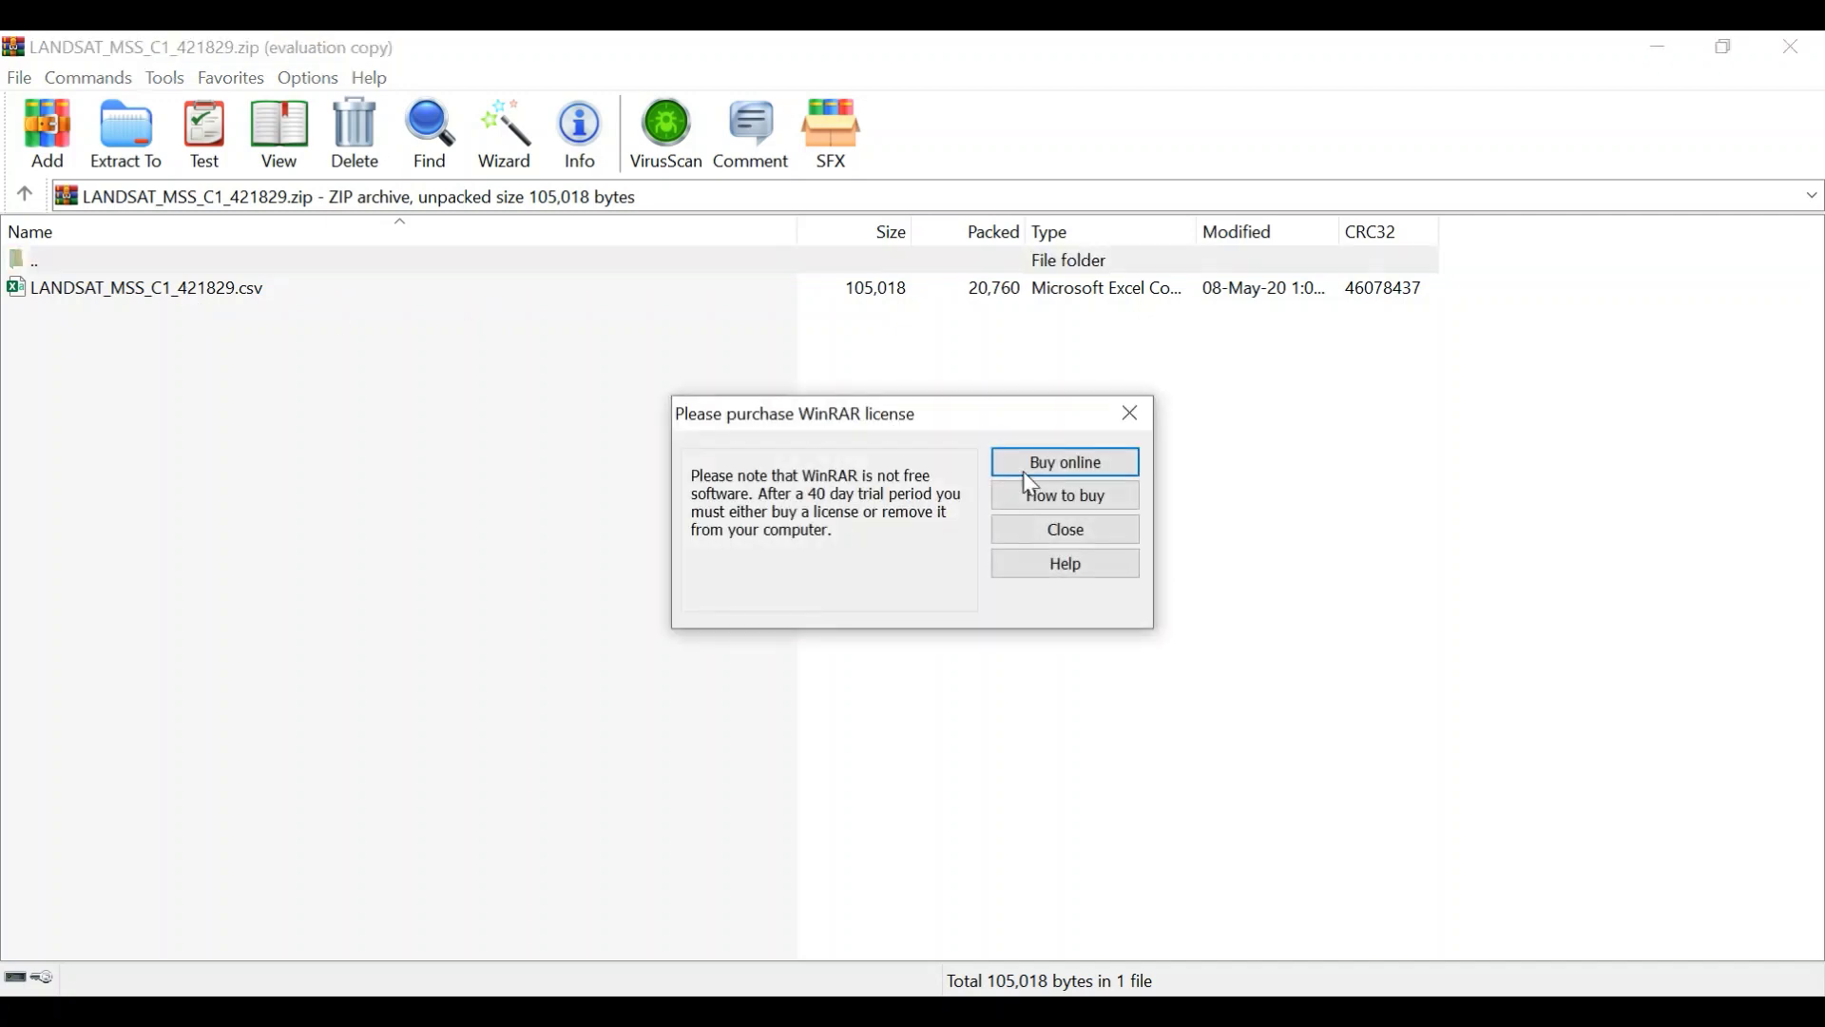
{"action": "left_click", "coordinate": [1141, 412]}
{"action": "double_click", "coordinate": [265, 293]}
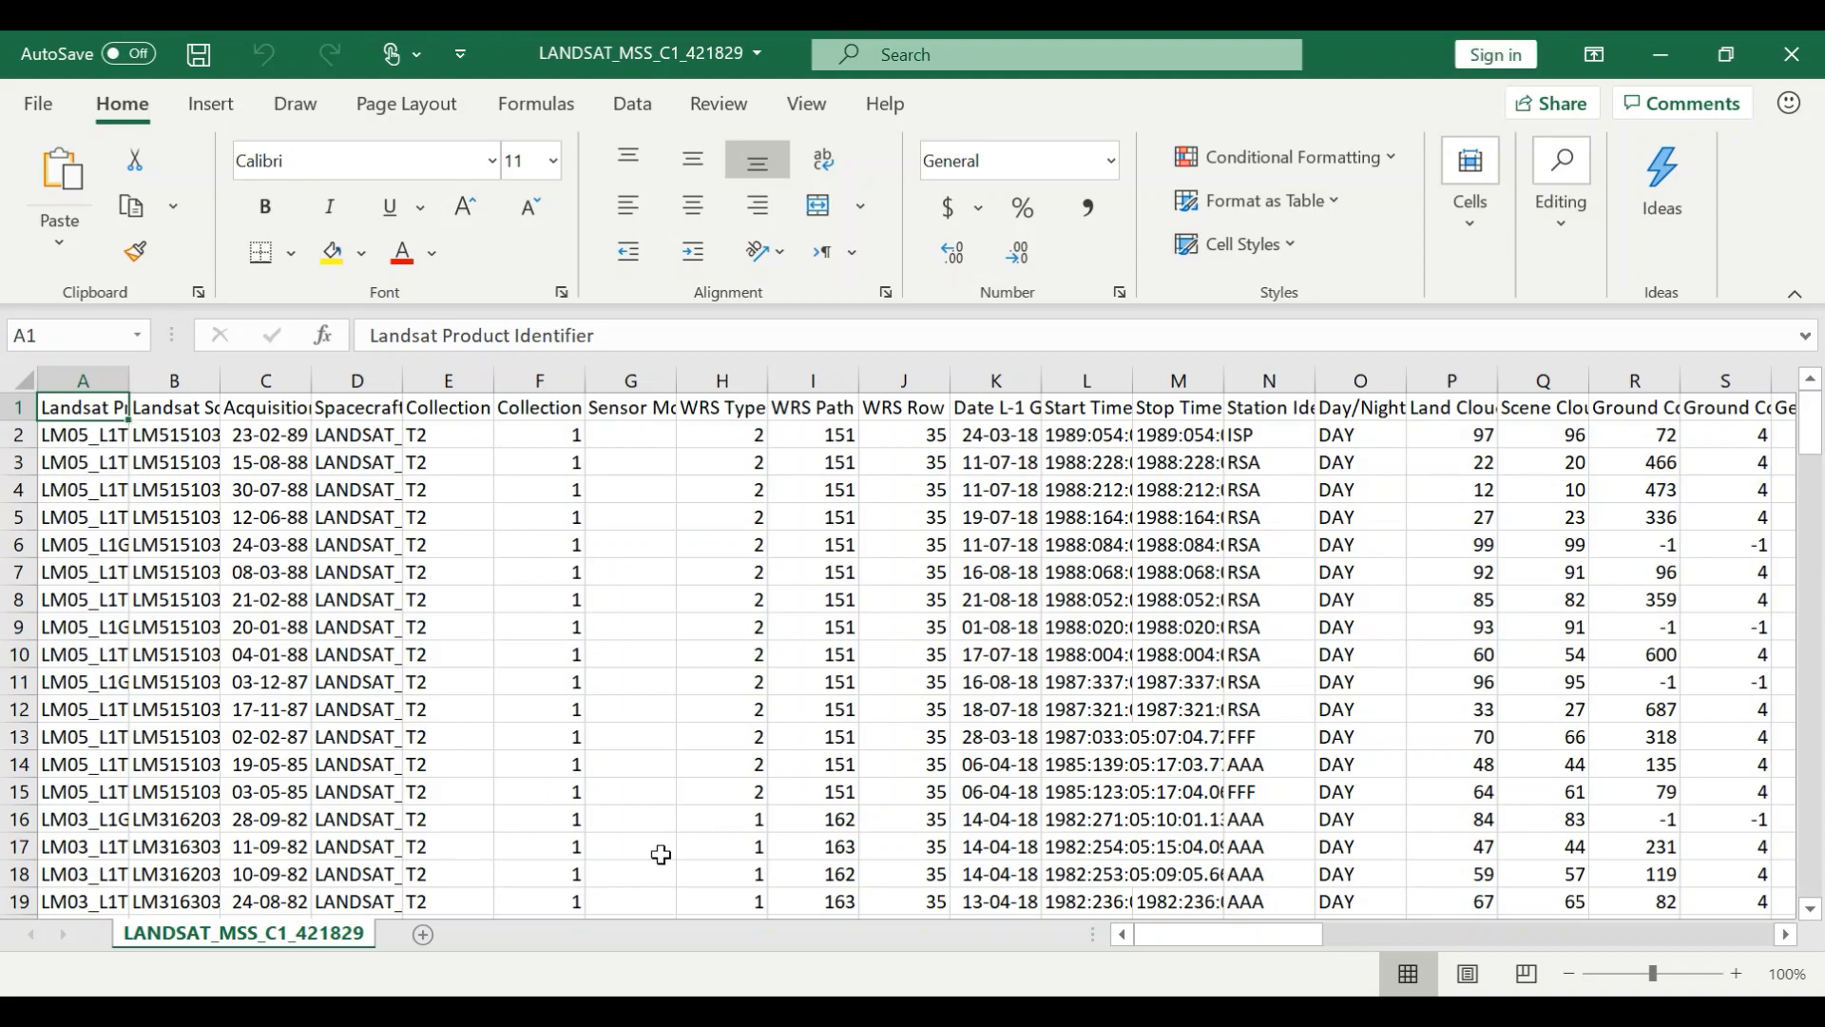
Autofit columns A and B so the full product and scene identifiers show.
{"action": "left_click_drag", "start_coordinate": [1202, 936], "coordinate": [1081, 927]}
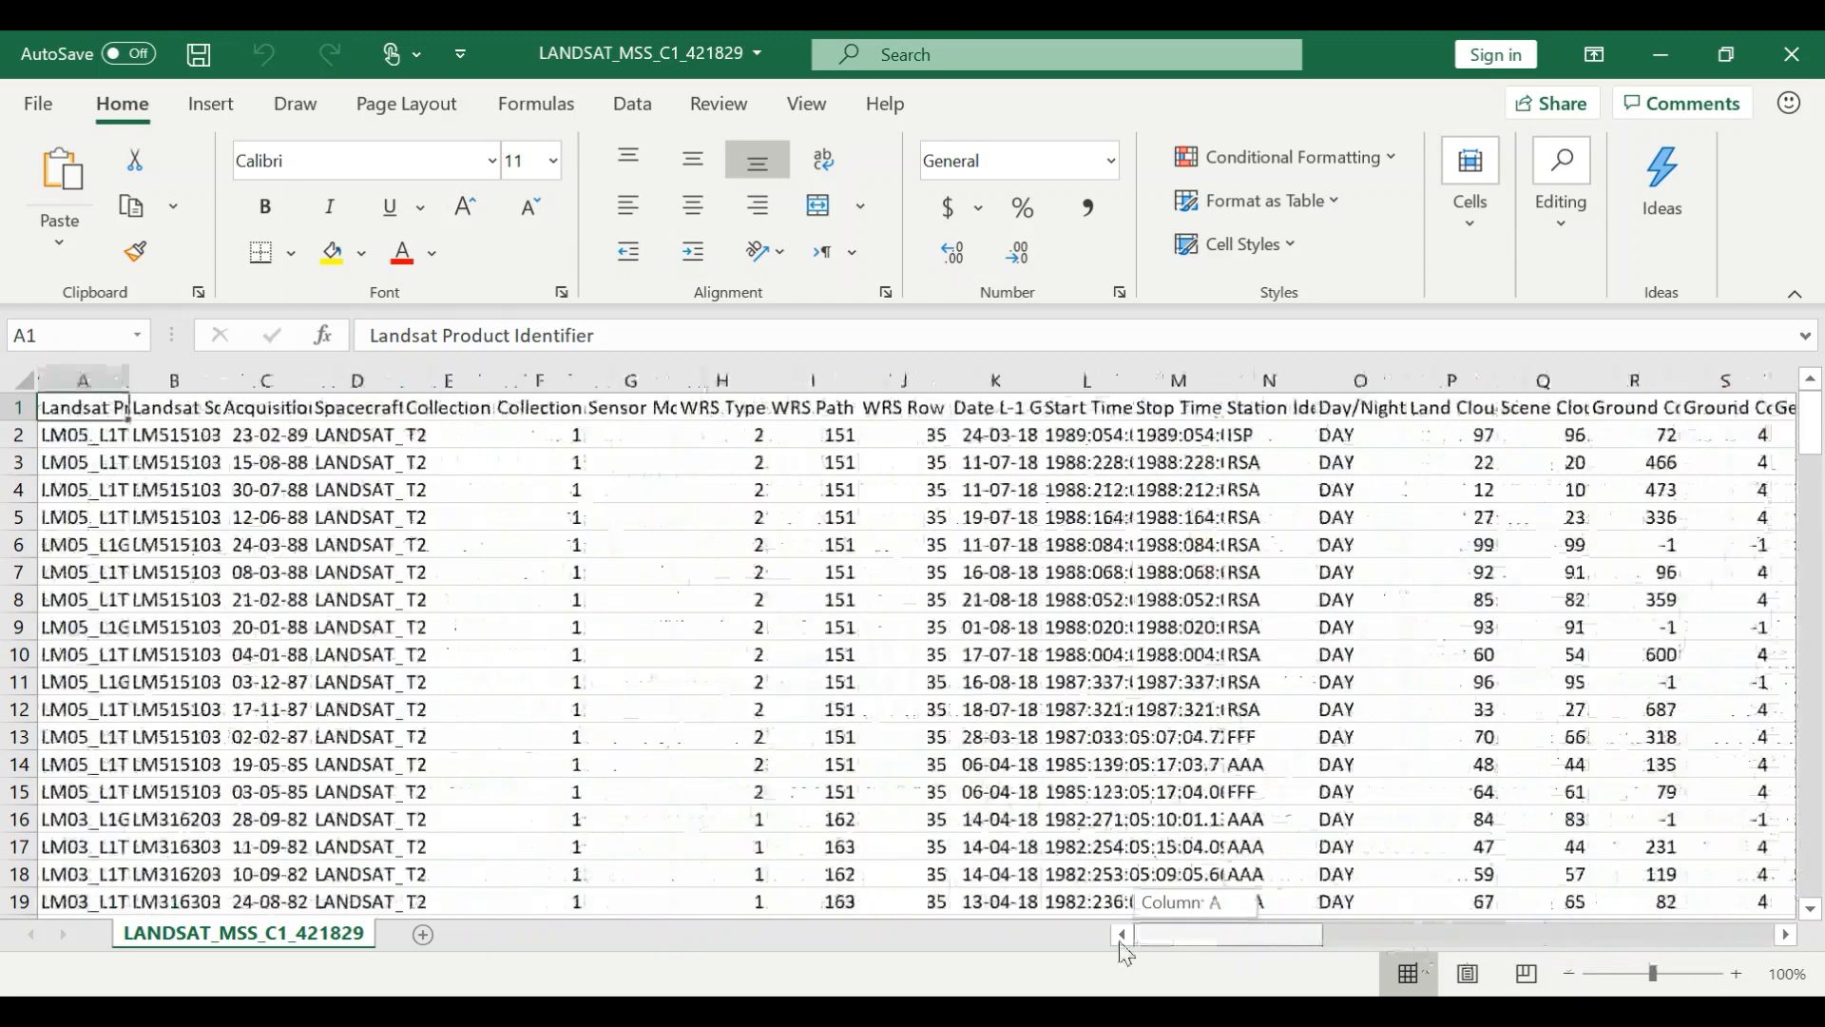
{"action": "double_click", "coordinate": [130, 379]}
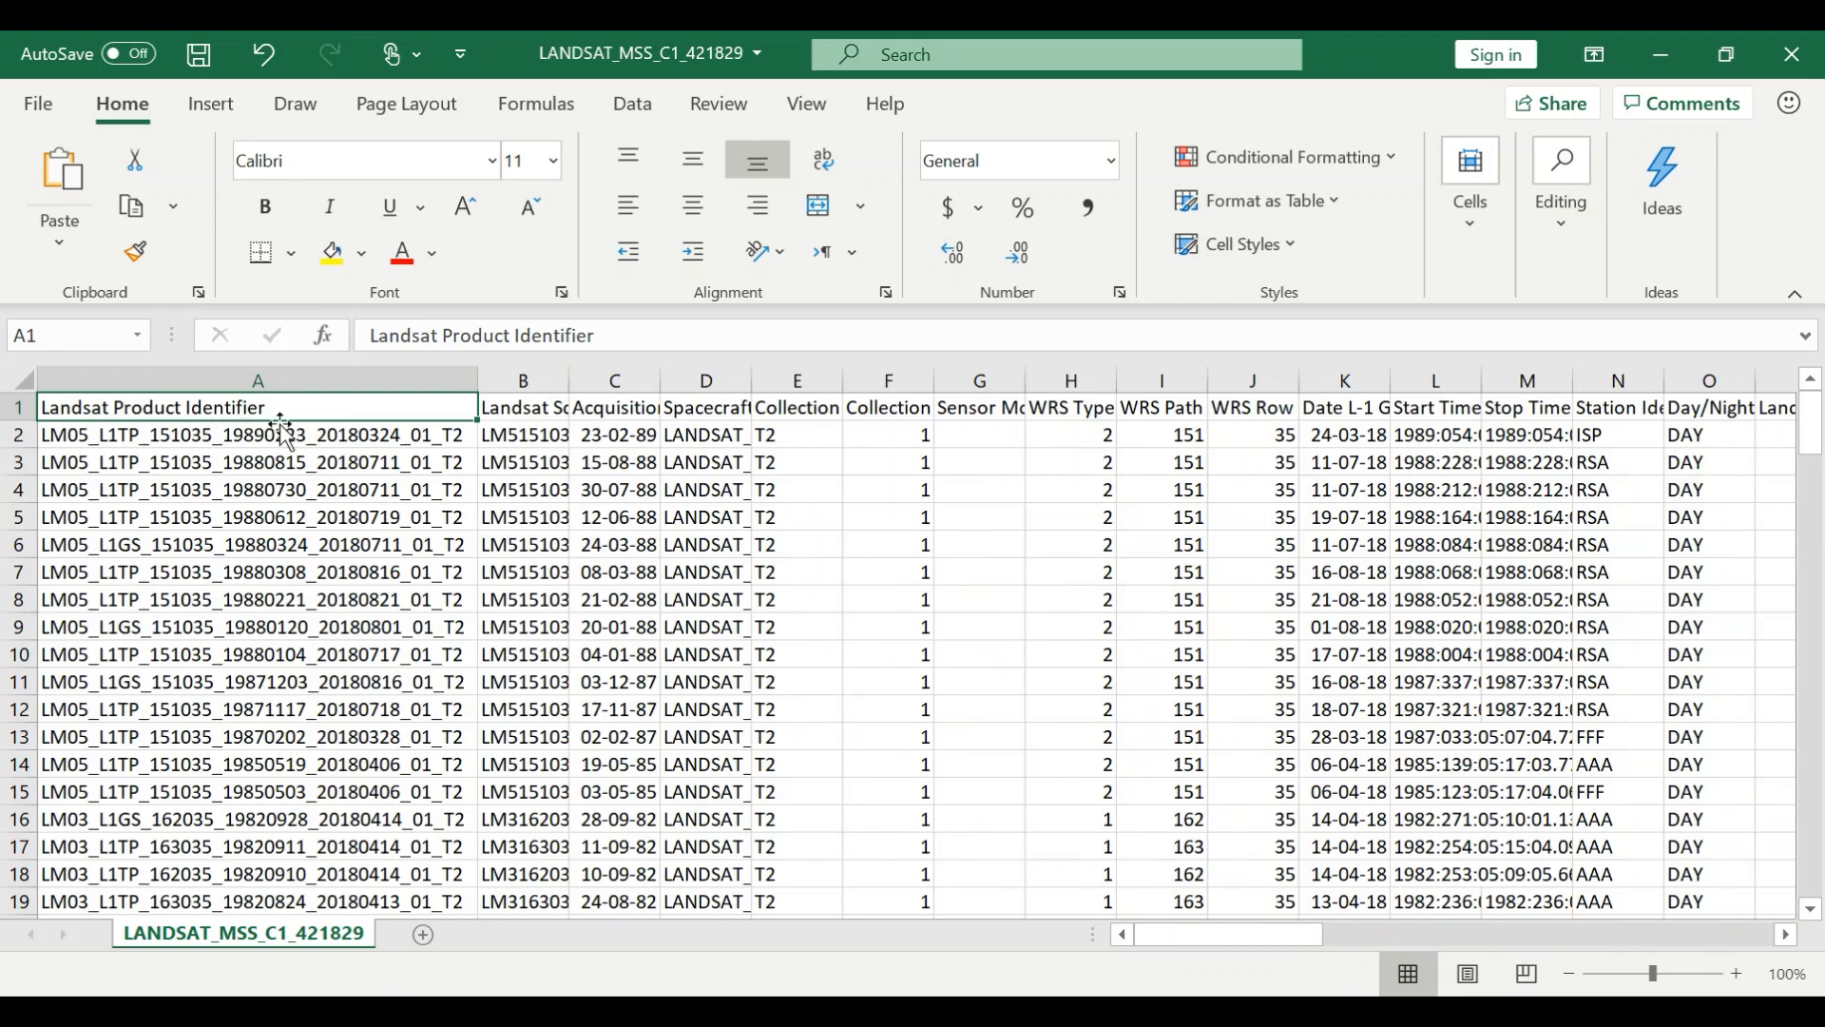
{"action": "double_click", "coordinate": [562, 387]}
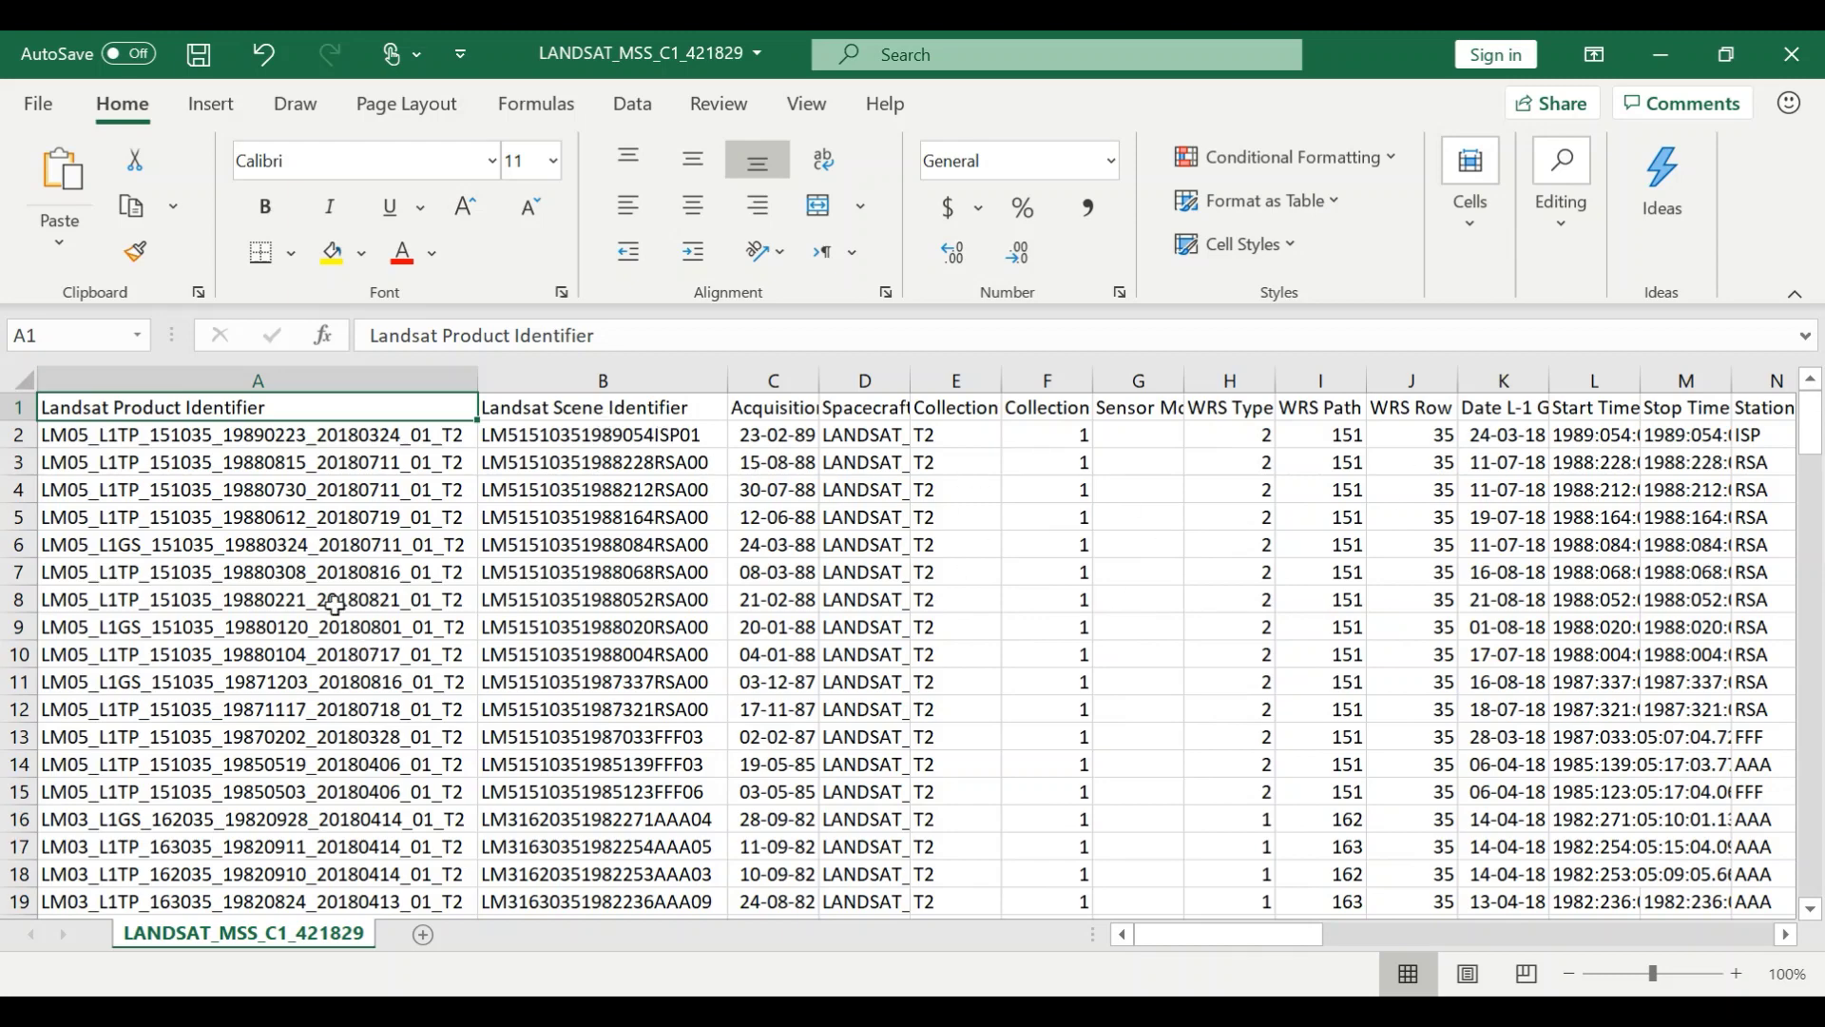
Select the product identifiers in A2:A7 and dismiss their context menu without changes.
{"action": "left_click", "coordinate": [84, 440]}
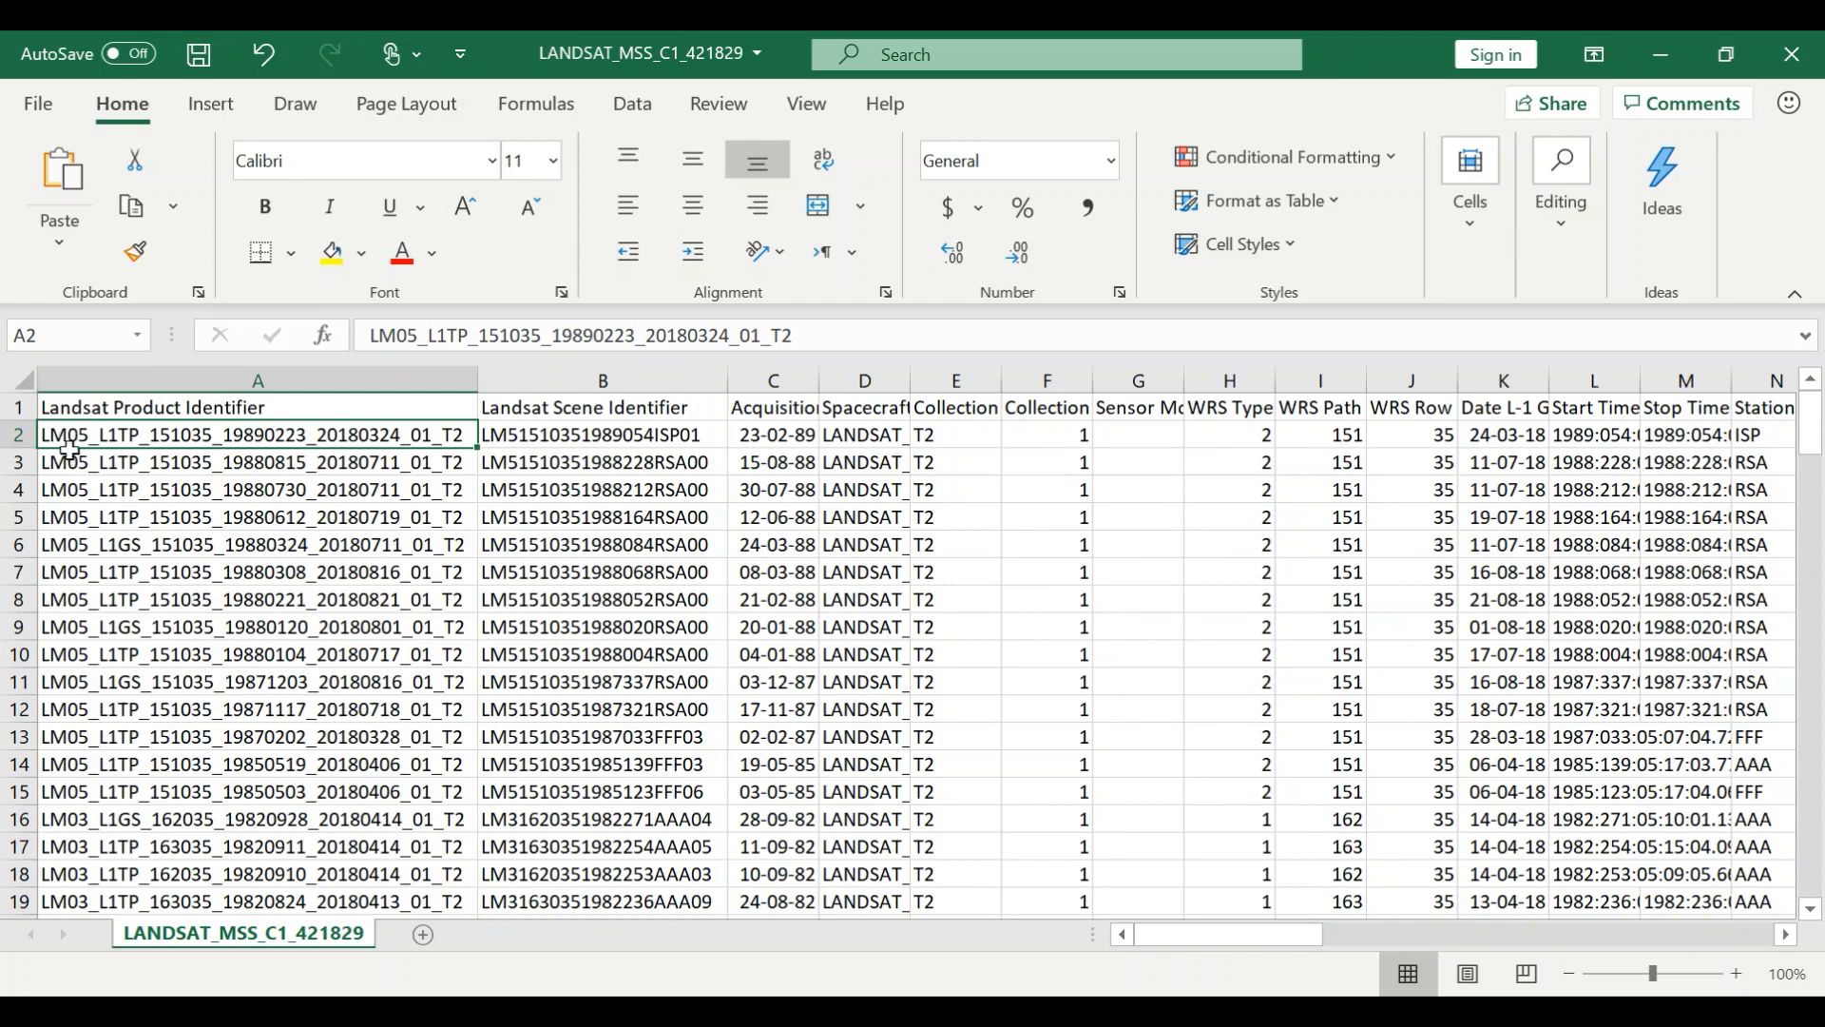
{"action": "left_click_drag", "start_coordinate": [69, 439], "coordinate": [80, 569]}
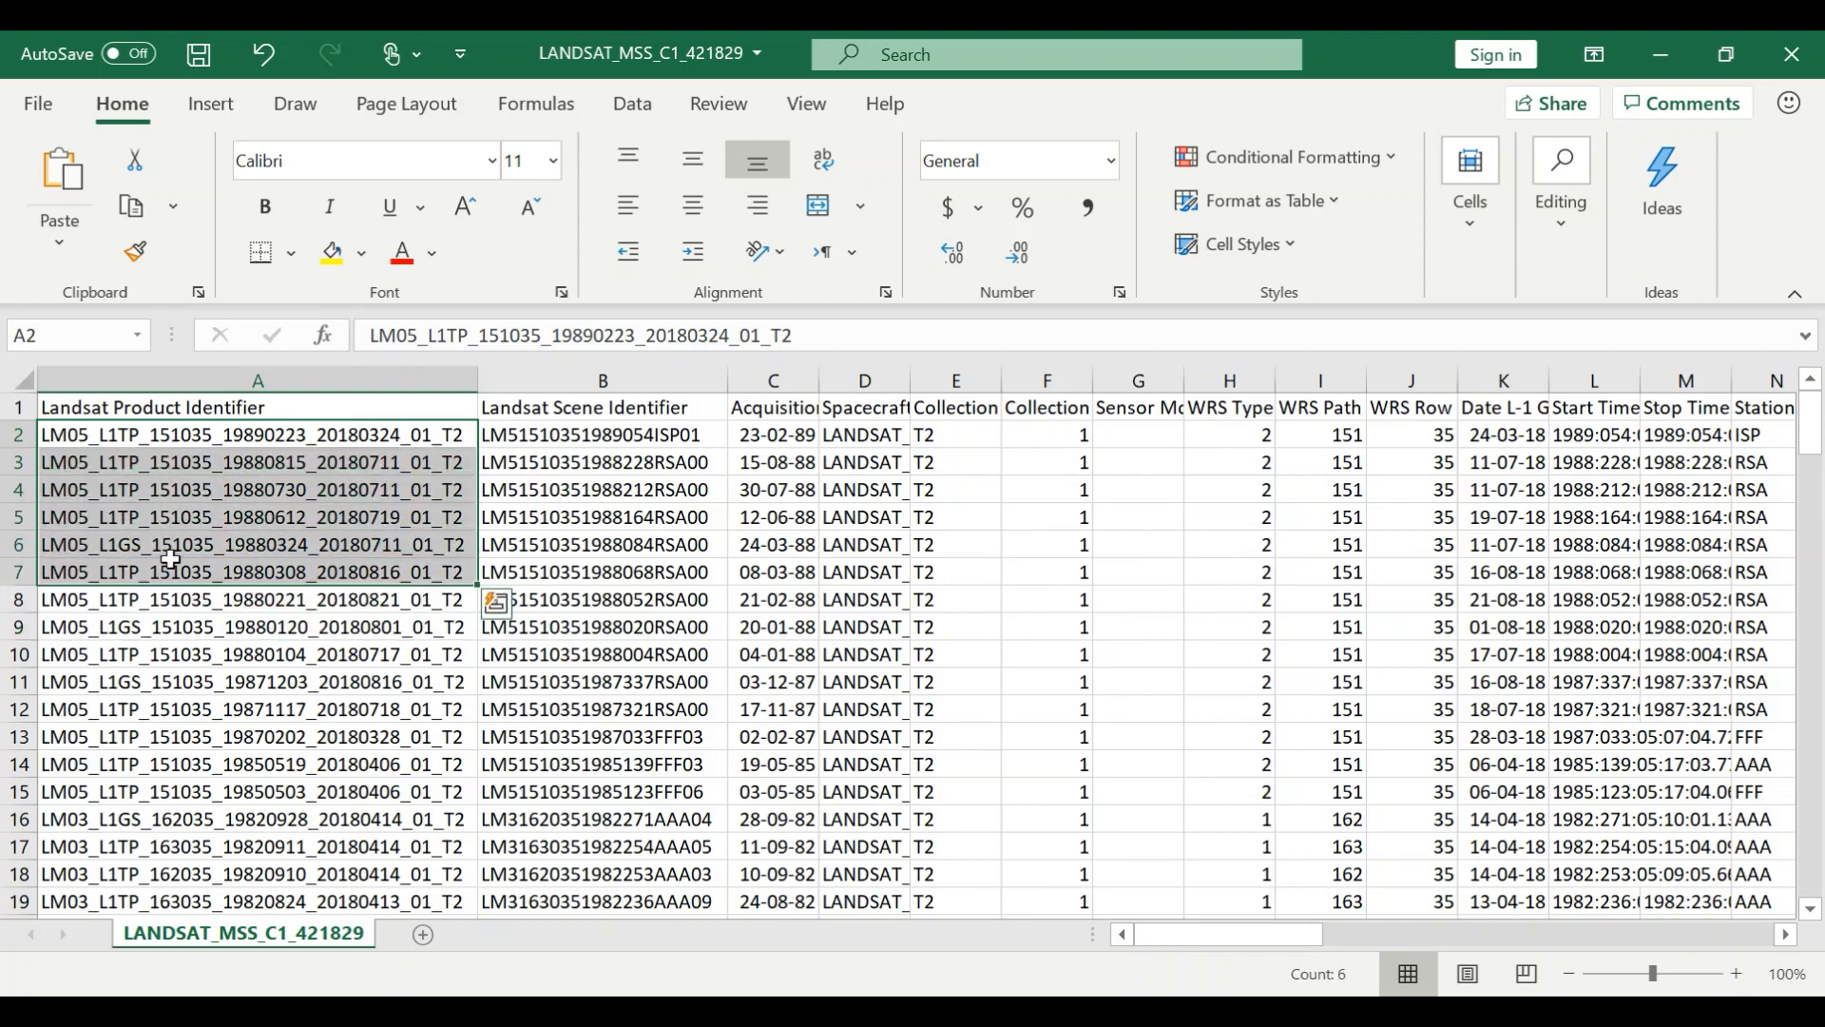
{"action": "right_click", "coordinate": [194, 522]}
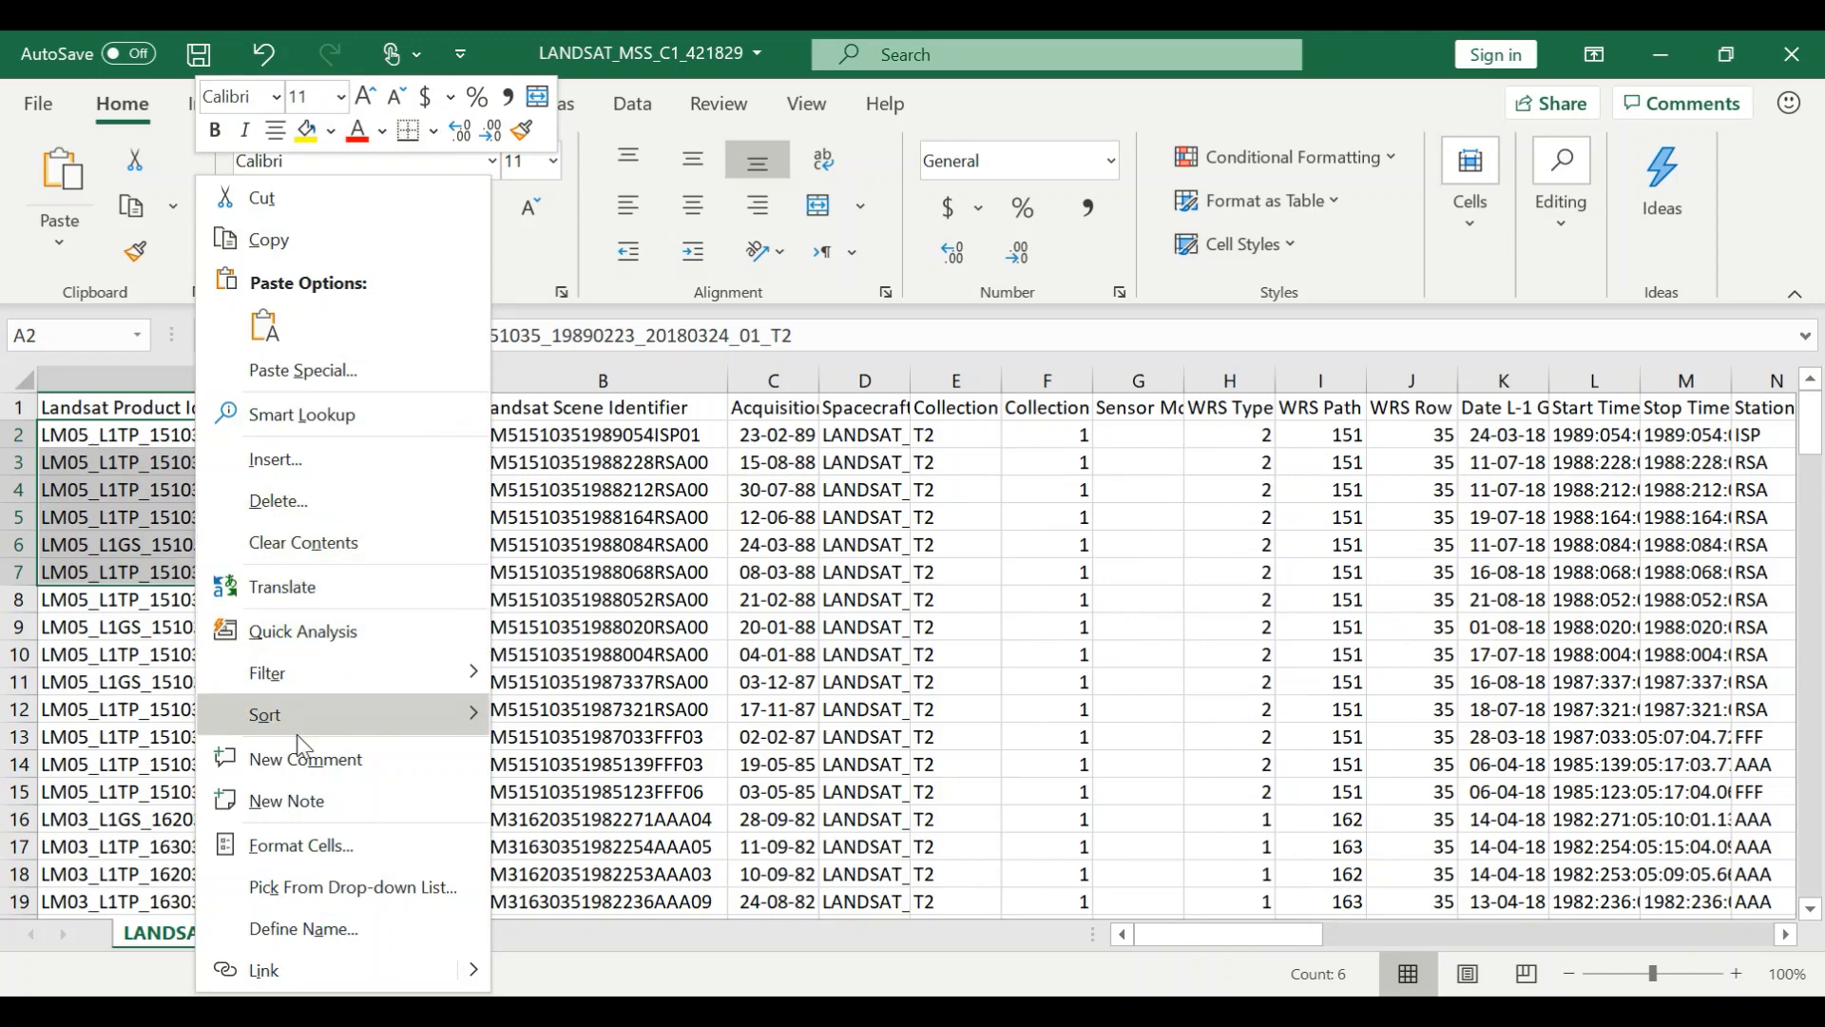
{"action": "left_click", "coordinate": [81, 455]}
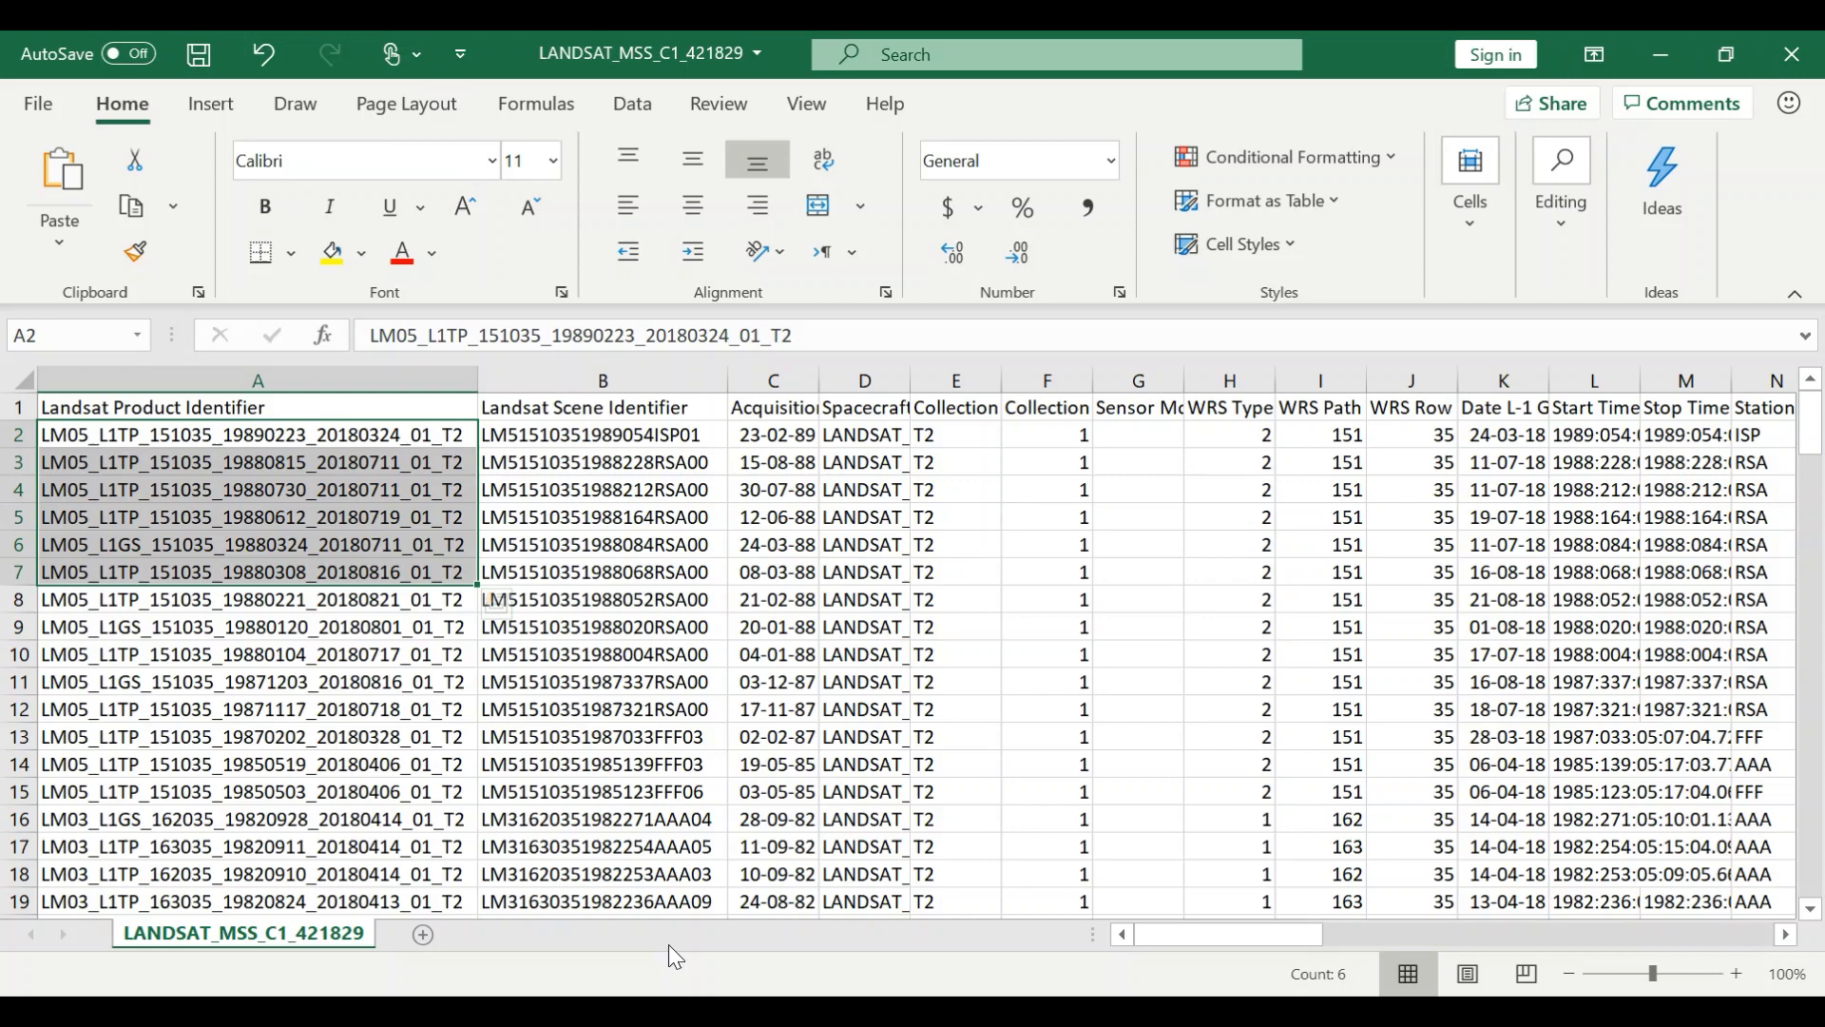
Open order.txt from the Youtube channel folder in Notepad, maximized.
{"action": "mouse_move", "coordinate": [597, 1012]}
{"action": "left_click", "coordinate": [530, 901]}
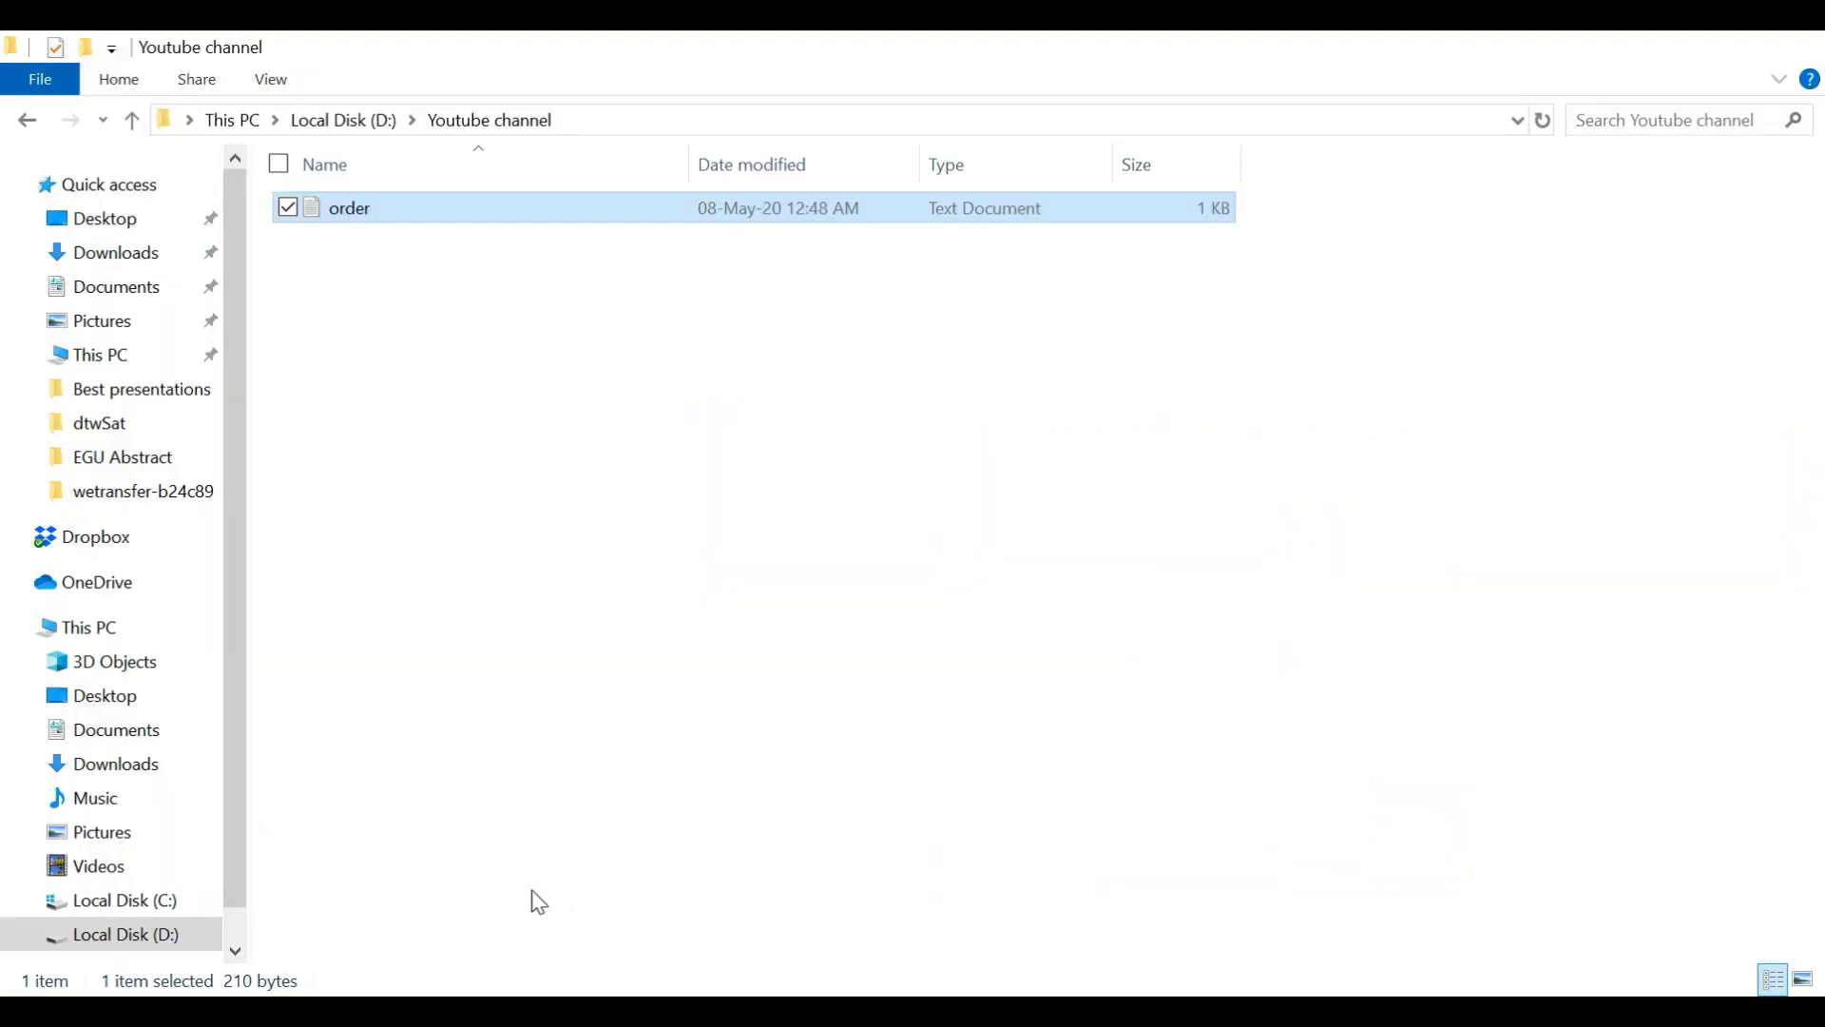
{"action": "double_click", "coordinate": [385, 219]}
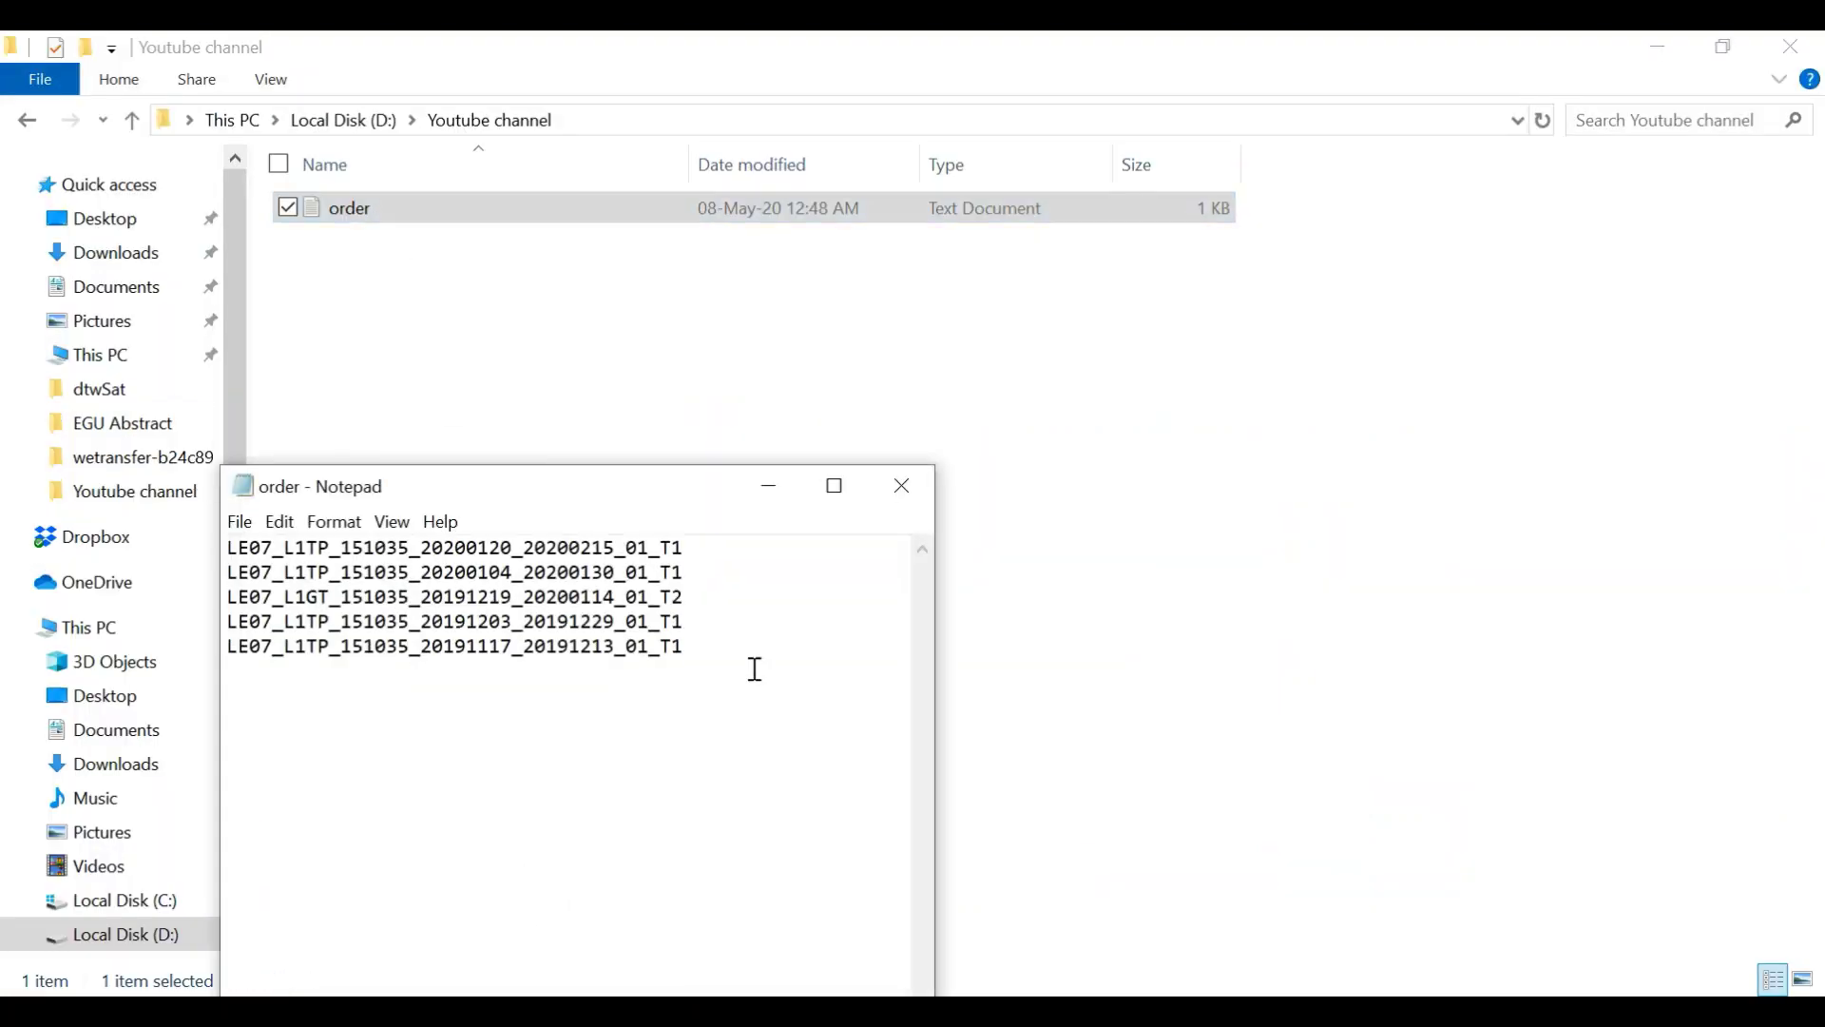
{"action": "left_click", "coordinate": [837, 490]}
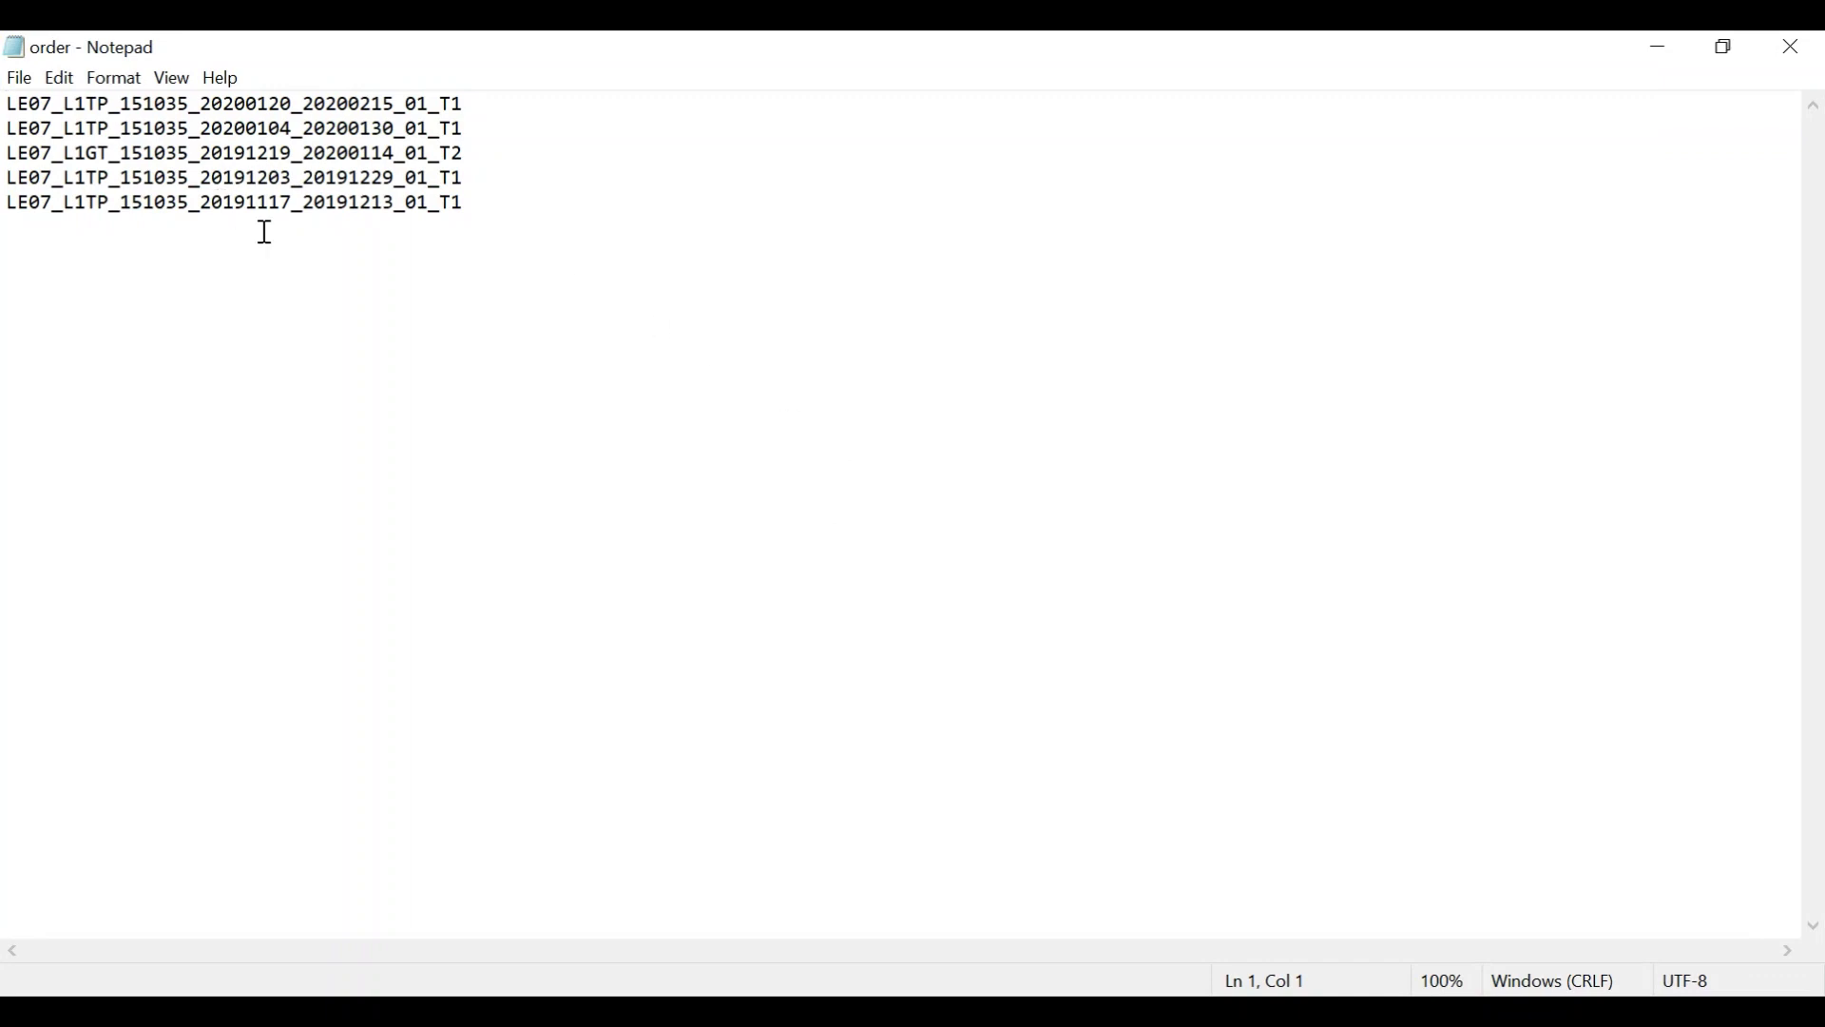
Review the five LE07 scene identifiers, then close Notepad and return to Chrome.
{"action": "left_click_drag", "start_coordinate": [485, 209], "coordinate": [6, 103]}
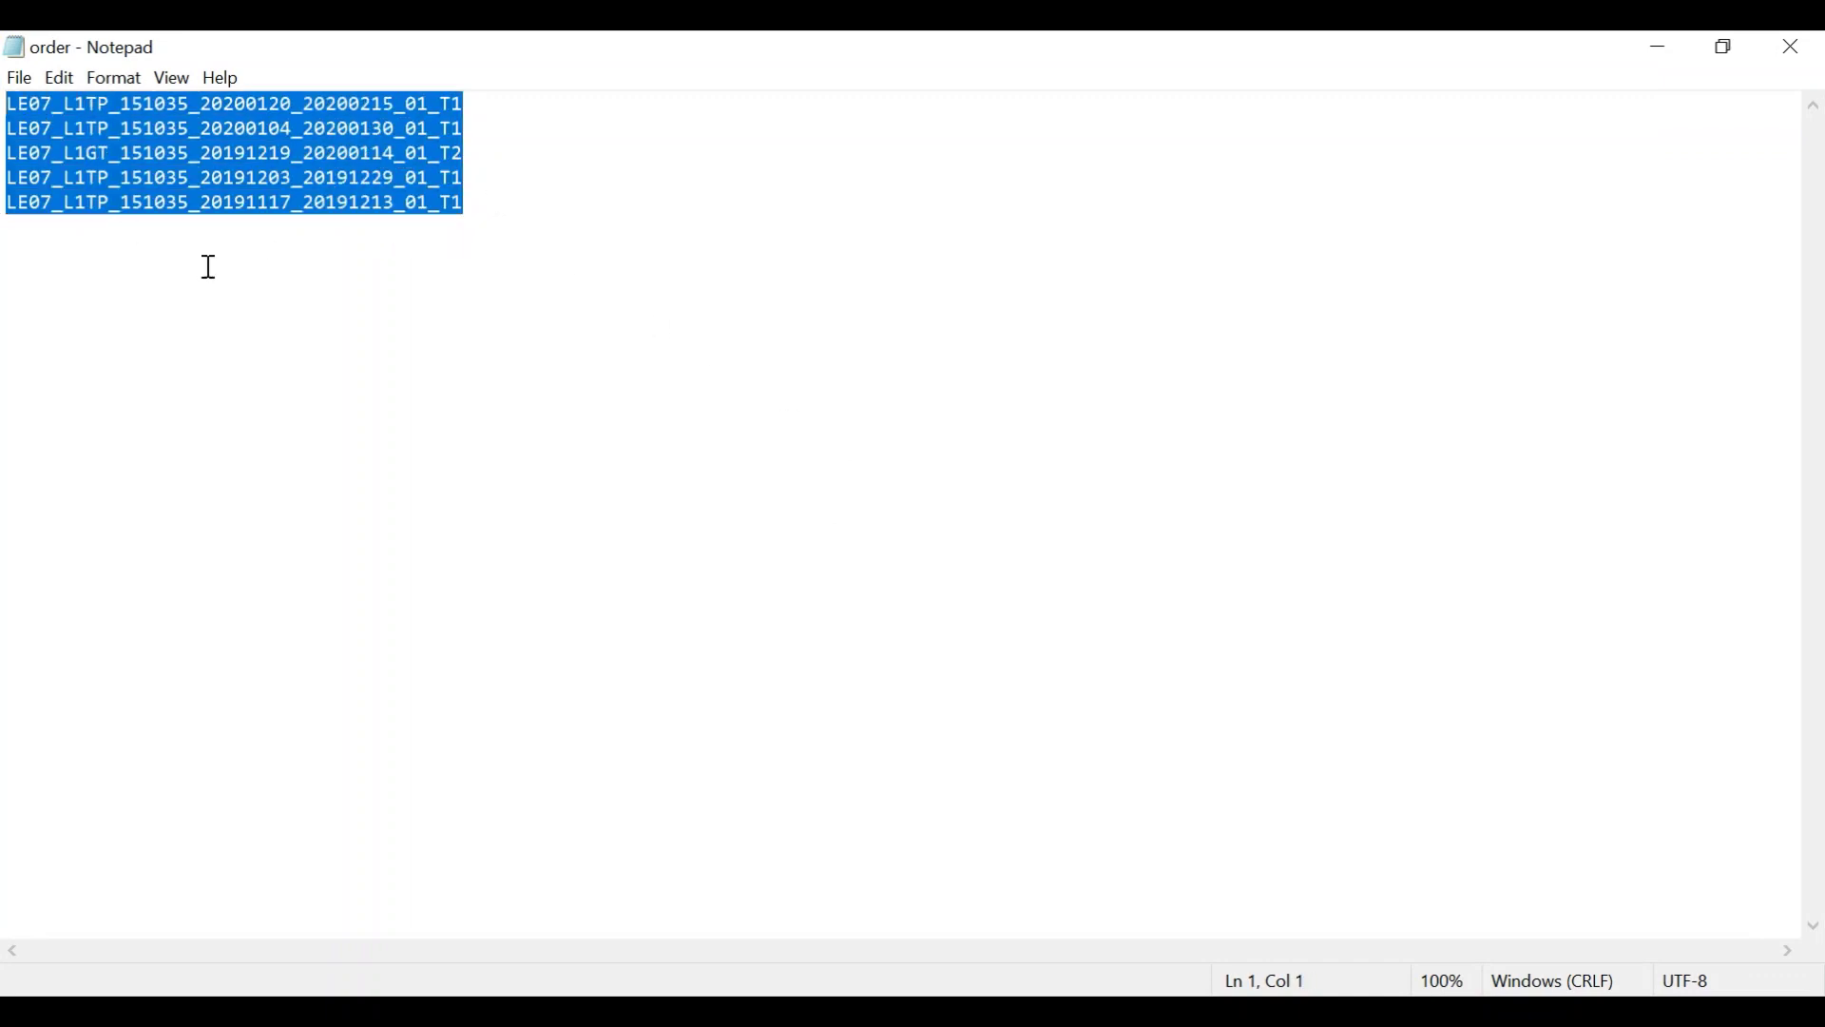
{"action": "left_click", "coordinate": [489, 214]}
{"action": "left_click_drag", "start_coordinate": [489, 215], "coordinate": [5, 110]}
{"action": "left_click", "coordinate": [522, 244]}
{"action": "left_click", "coordinate": [1801, 45]}
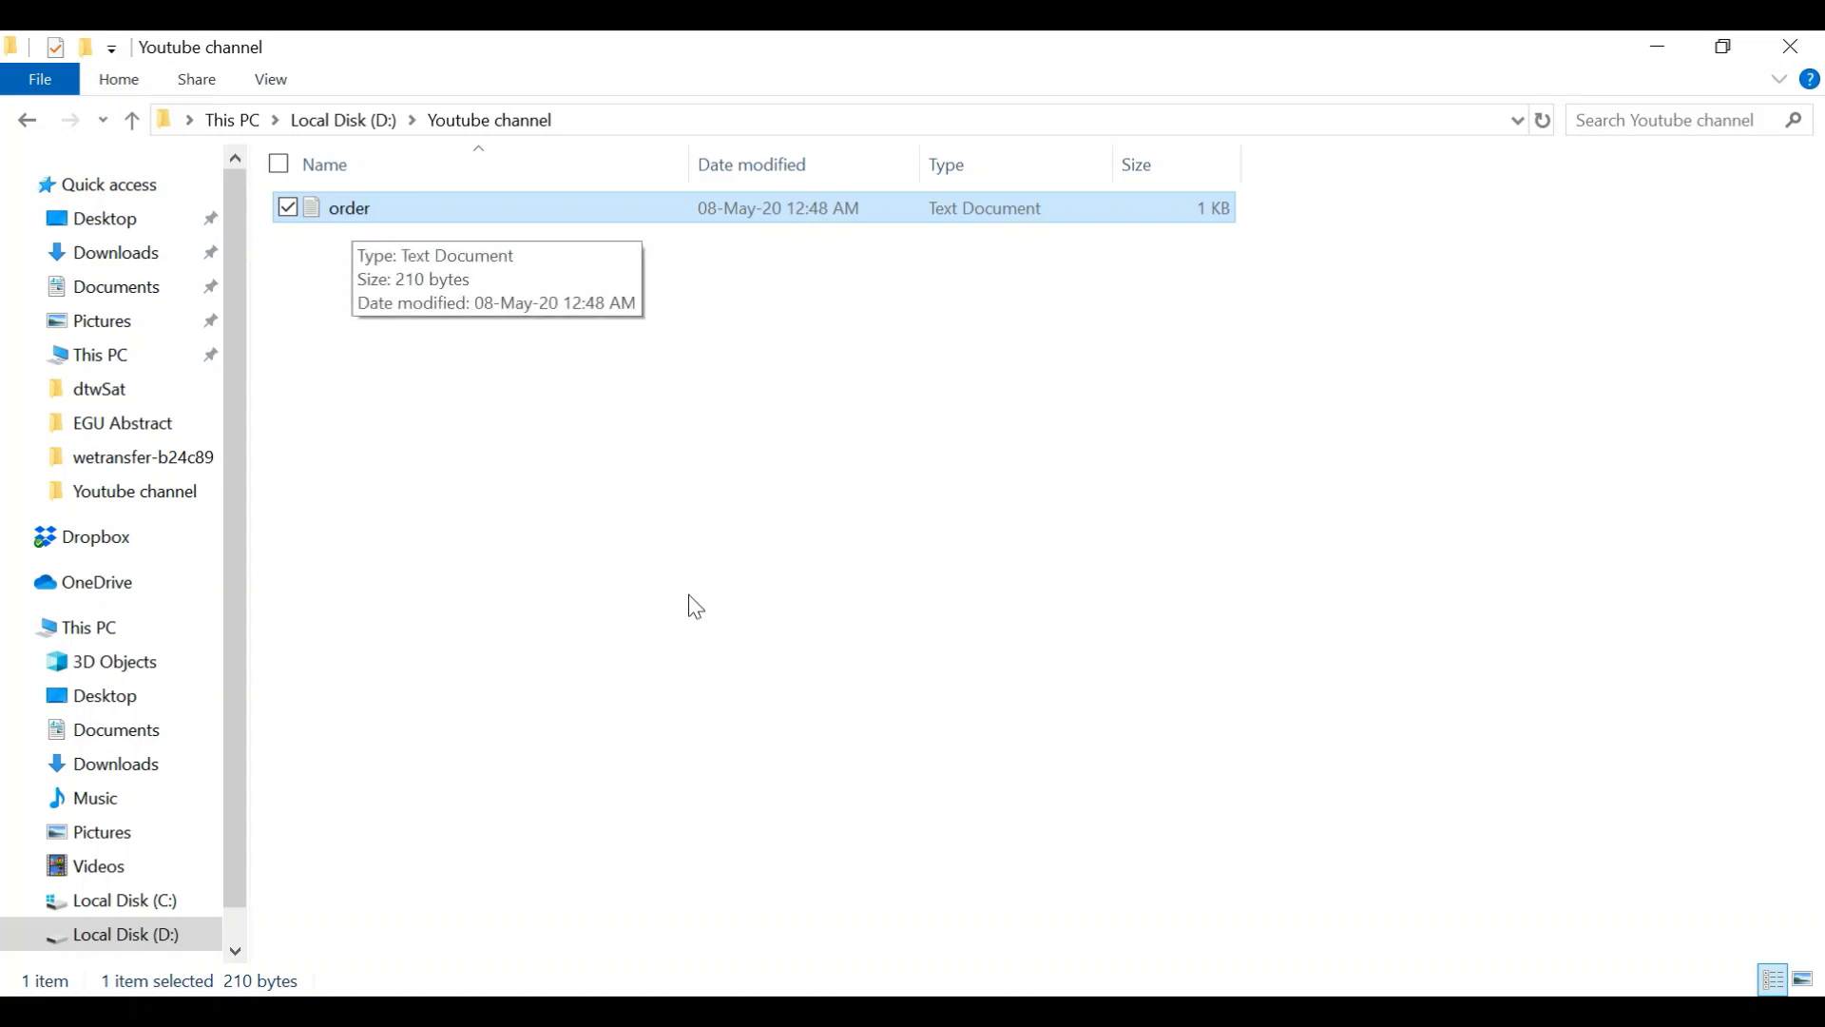
{"action": "left_click", "coordinate": [921, 1009]}
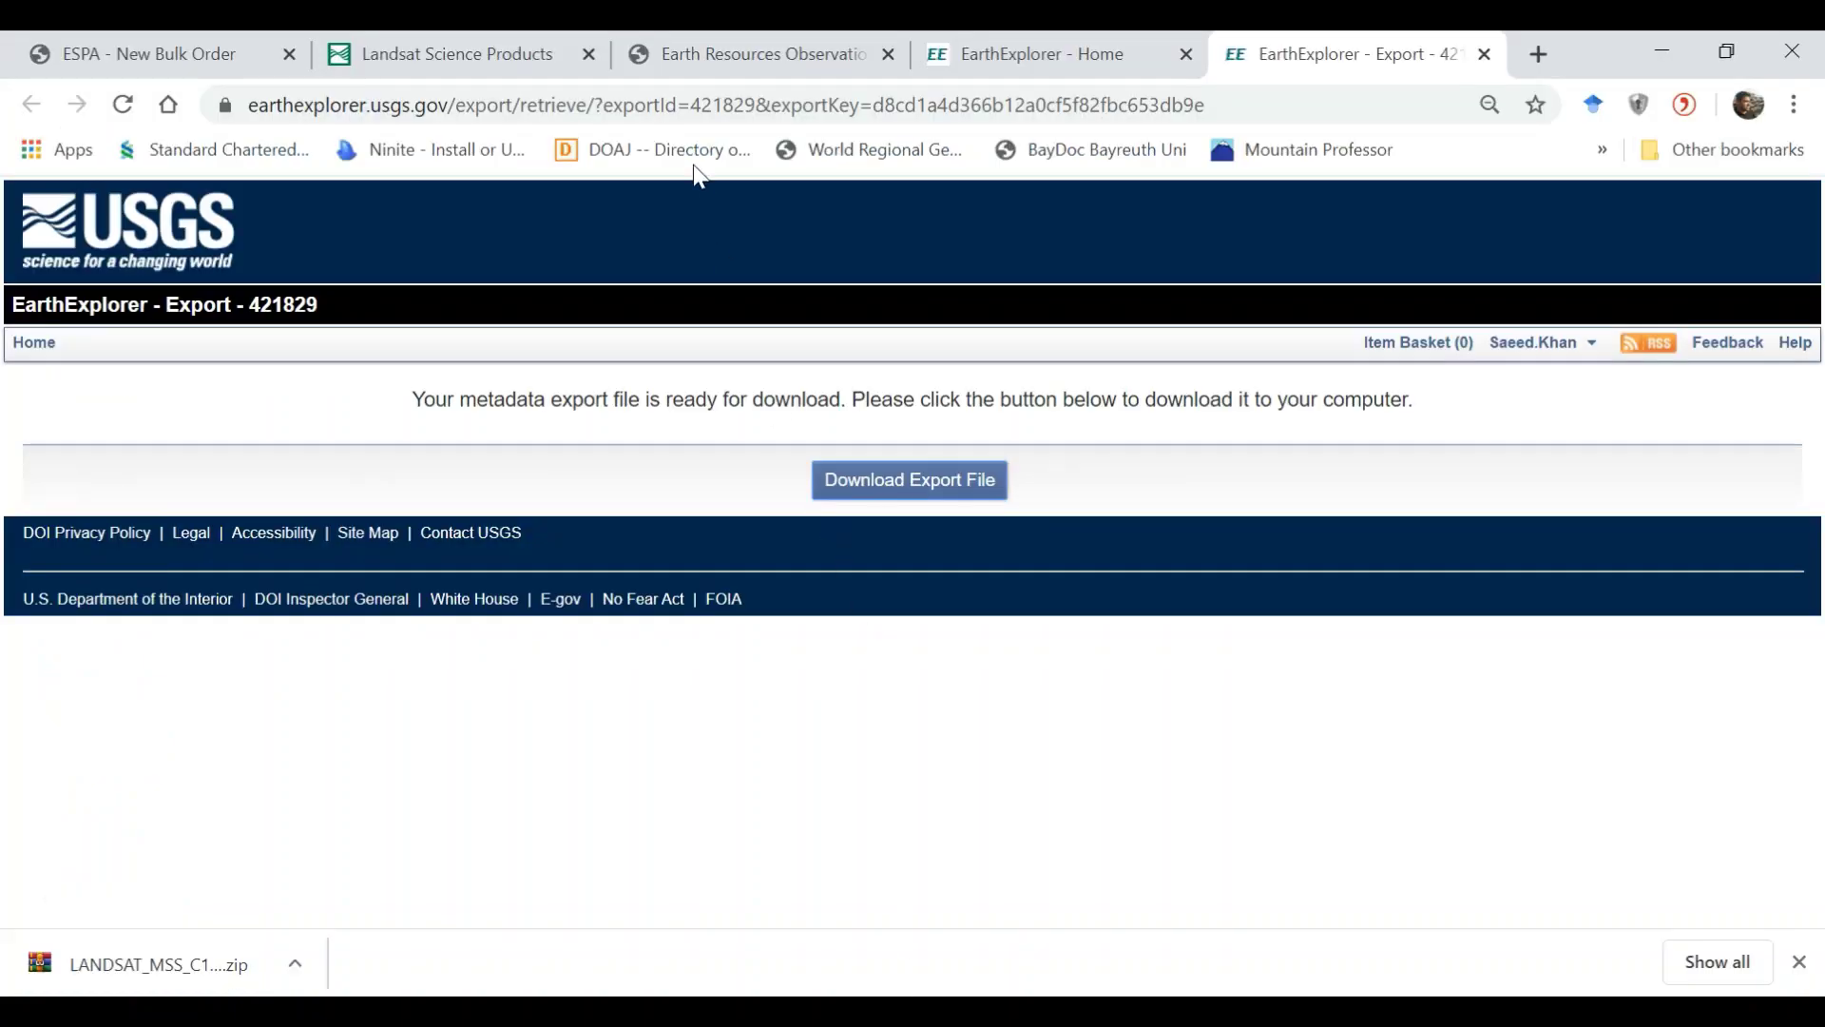
Close the EarthExplorer export tab and start a scene-list upload on the ESPA bulk order form.
{"action": "left_click", "coordinate": [1484, 54]}
{"action": "left_click", "coordinate": [180, 53]}
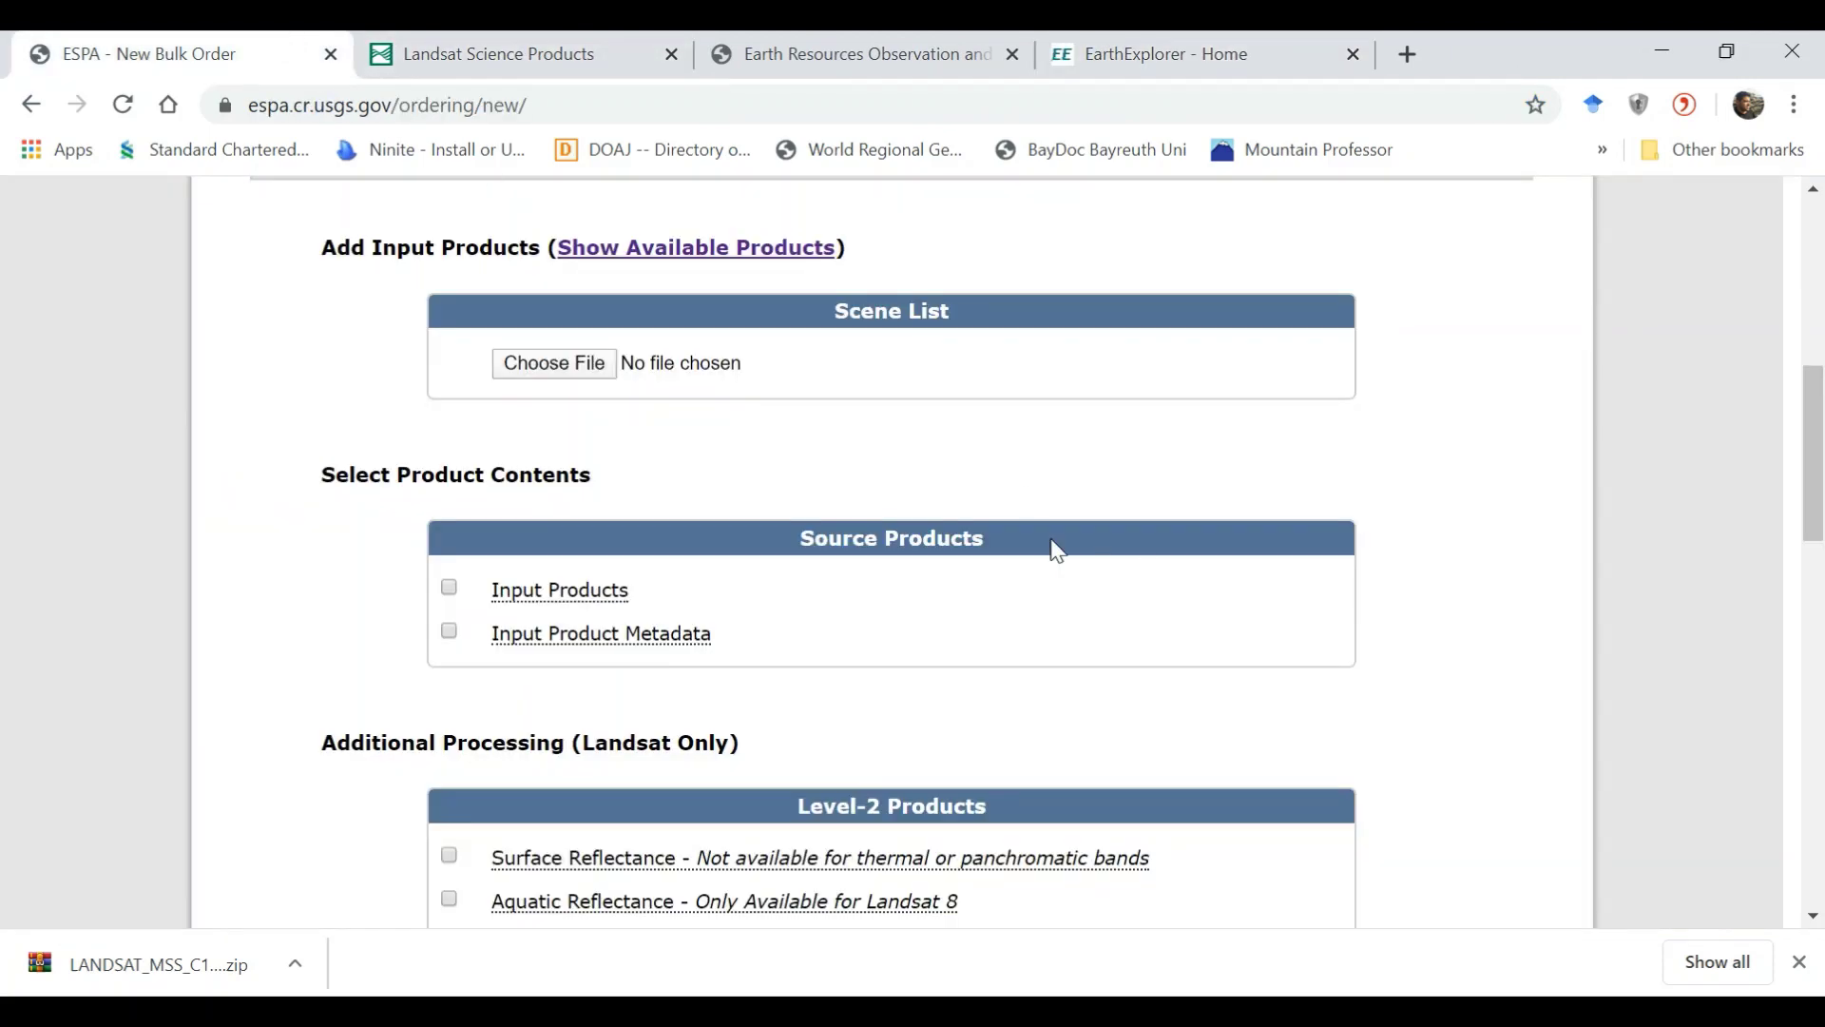
{"action": "left_click", "coordinate": [601, 371]}
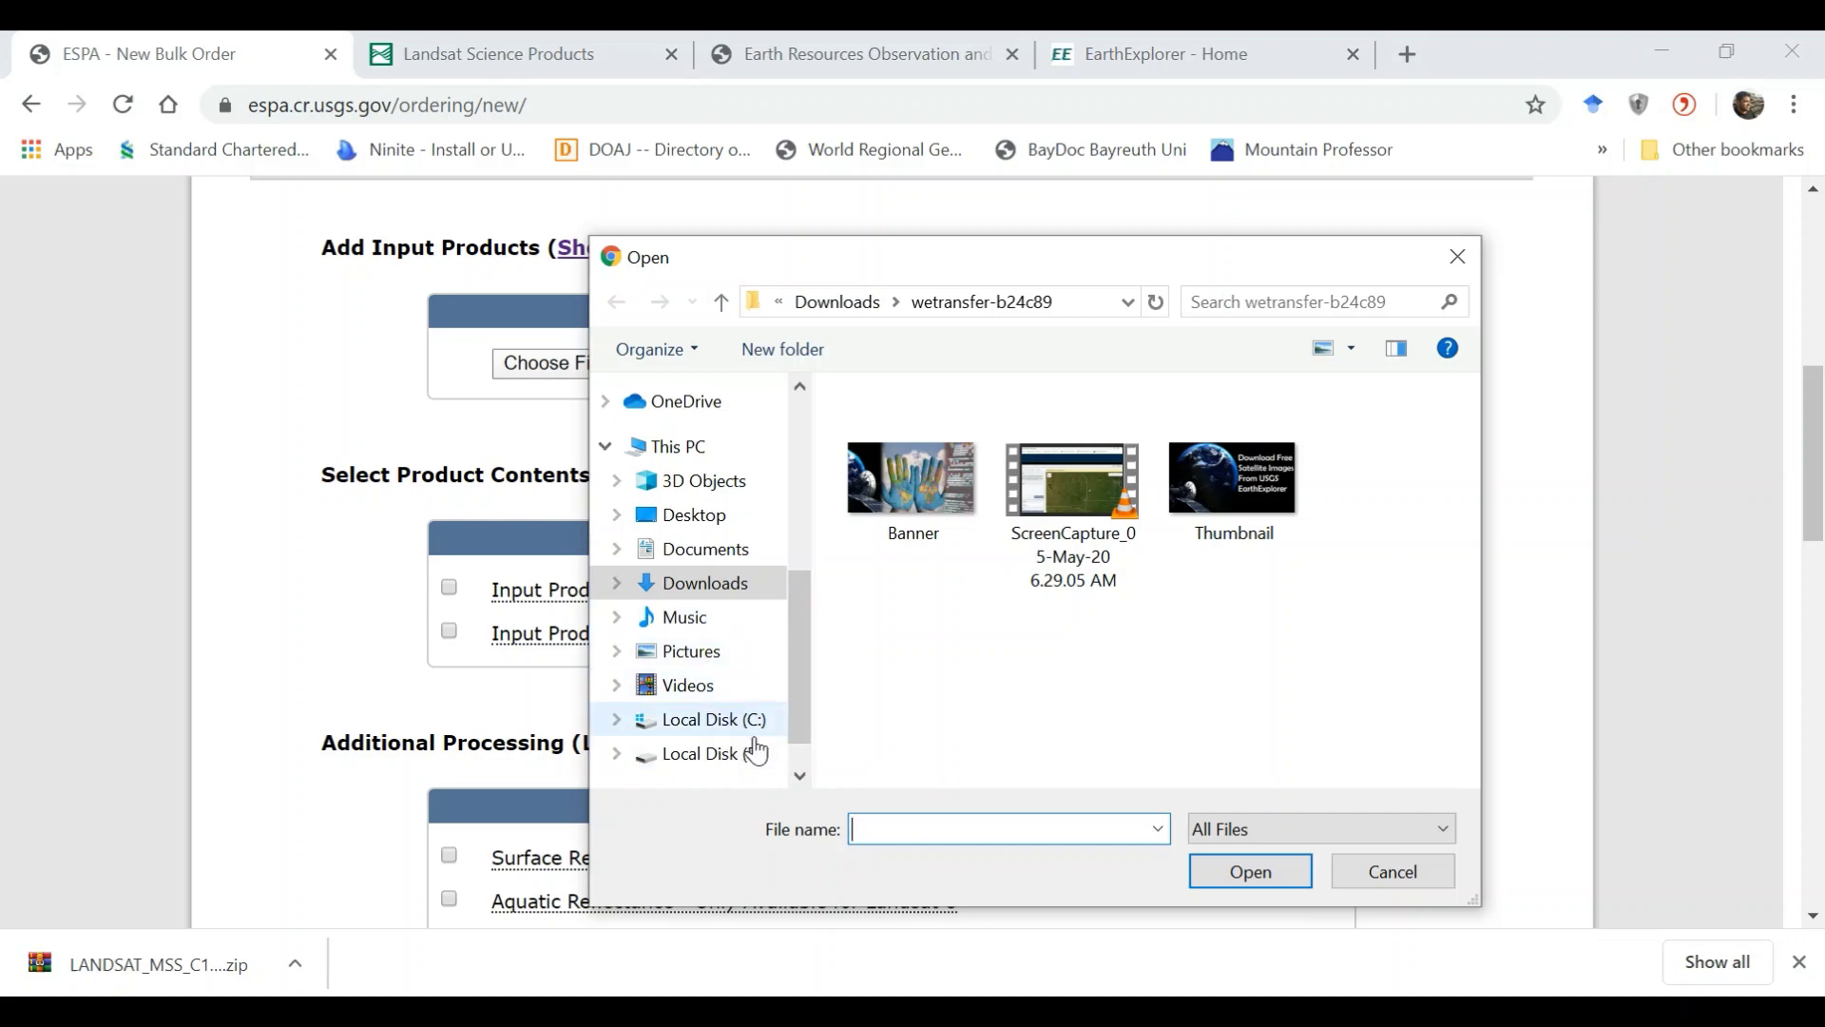
Search drive D for the Youtube channel folder and load order.txt as the scene list.
{"action": "left_click", "coordinate": [729, 758]}
{"action": "left_click", "coordinate": [1267, 299]}
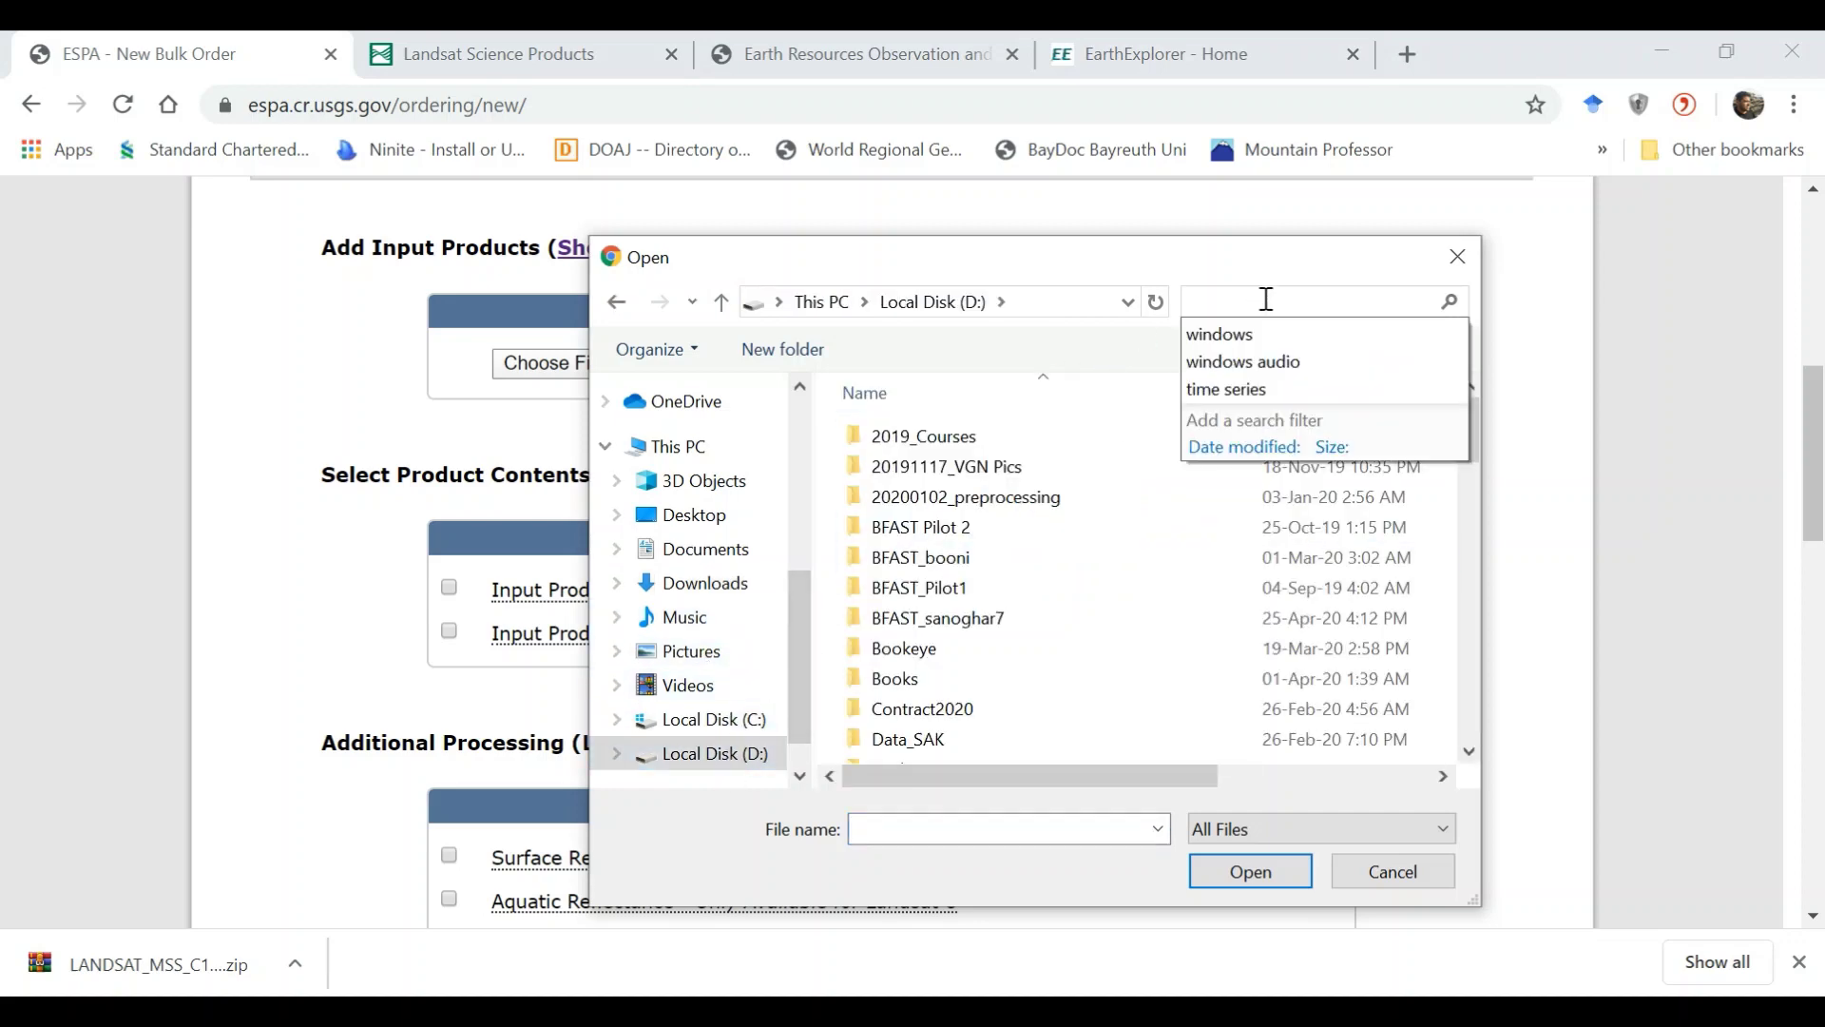
{"action": "type", "text": "youtube"}
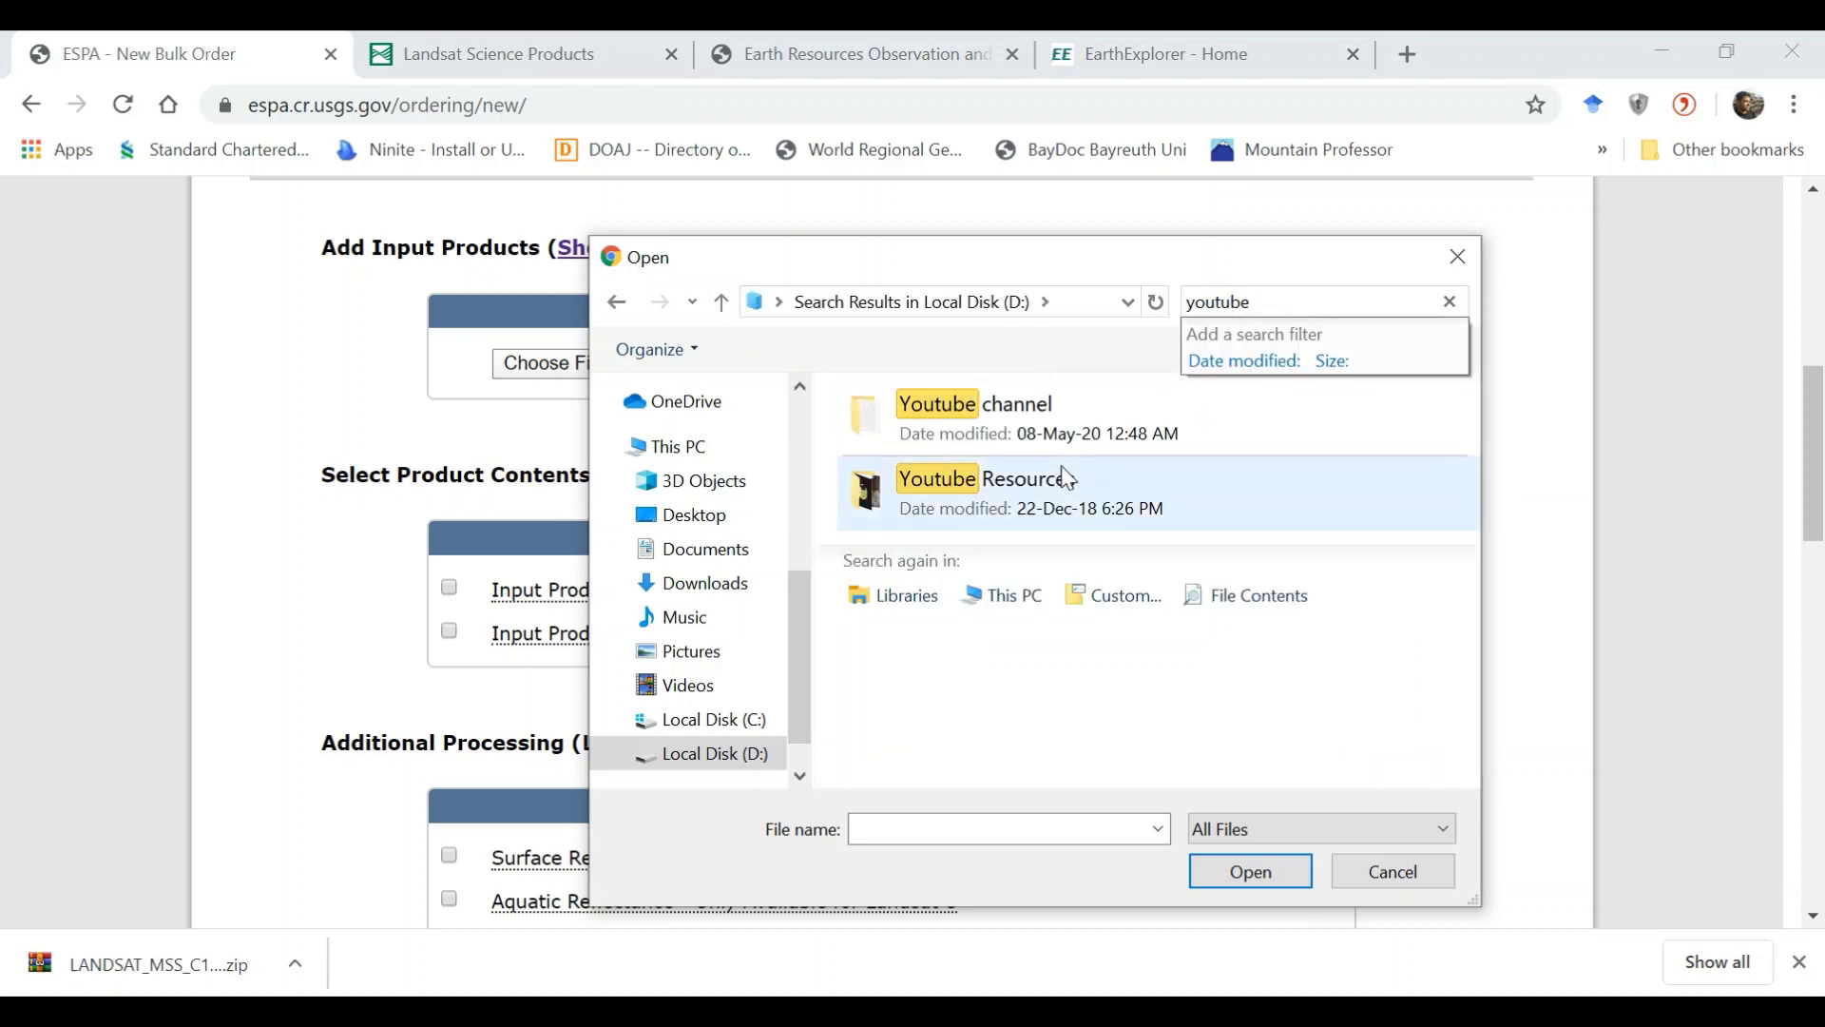
{"action": "left_click", "coordinate": [1055, 438]}
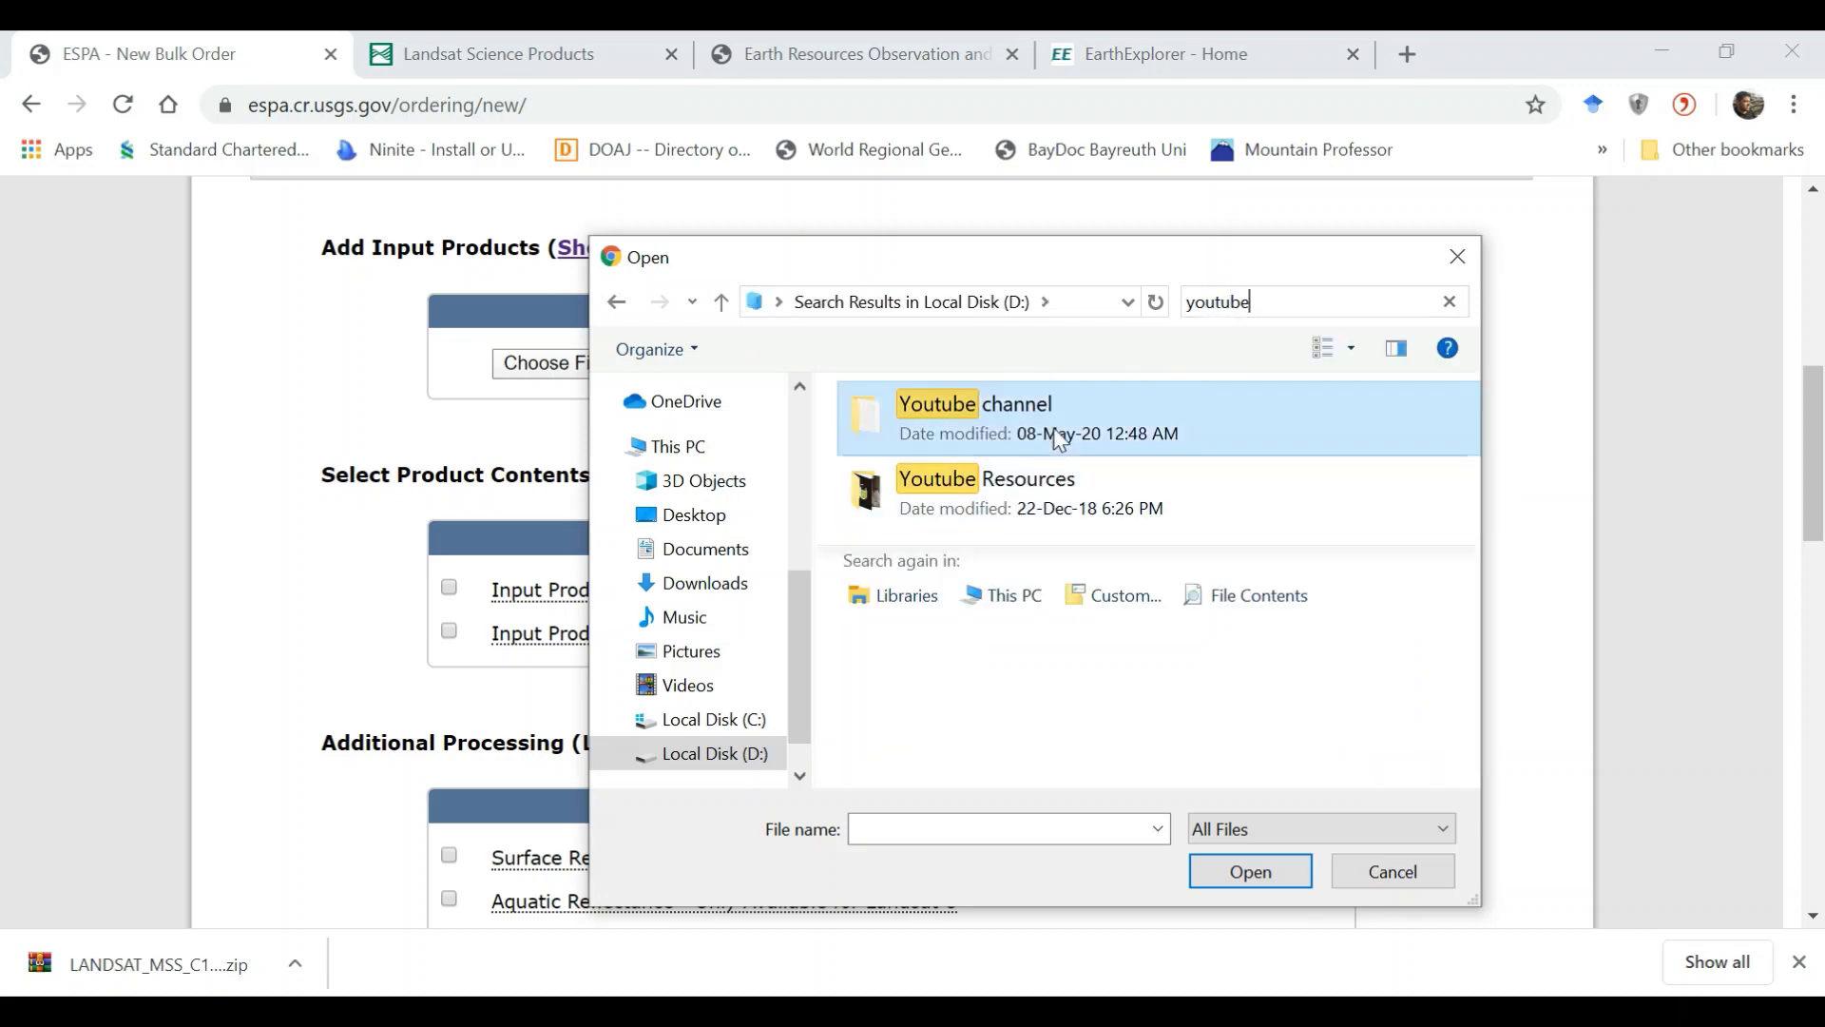
{"action": "double_click", "coordinate": [1110, 437]}
{"action": "left_click", "coordinate": [924, 441]}
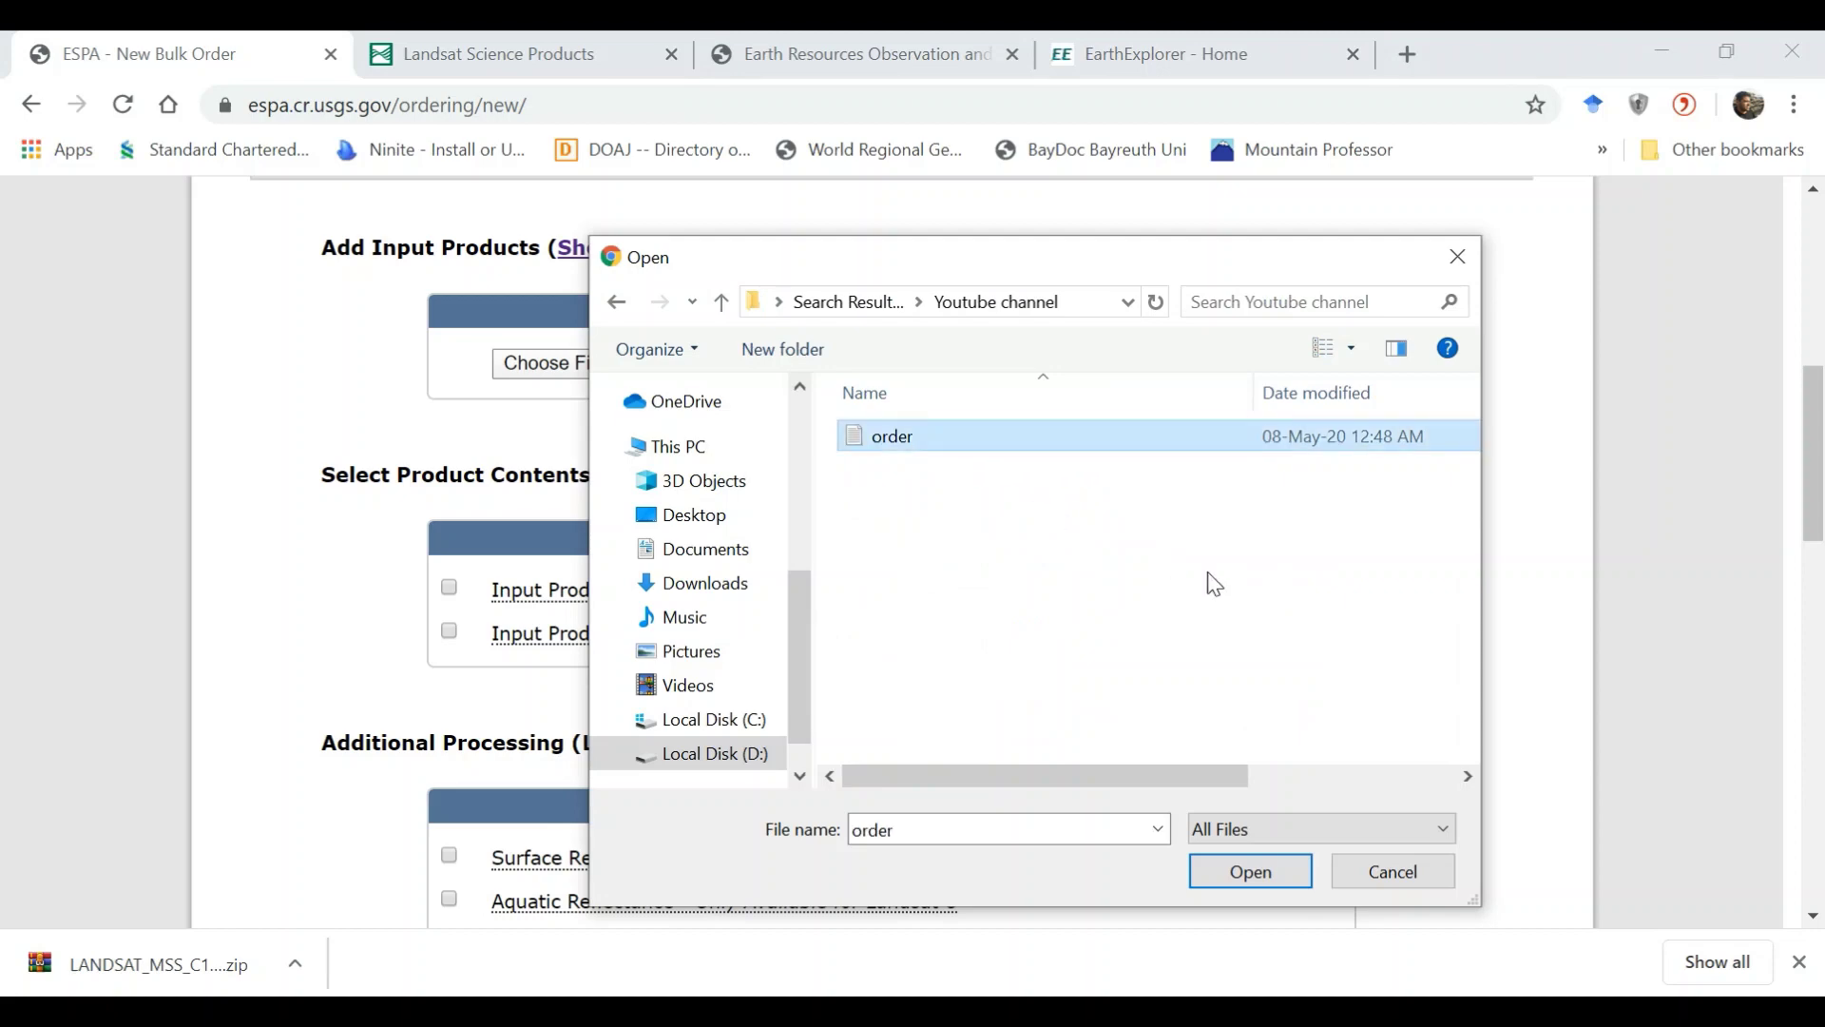
{"action": "key", "text": "Return"}
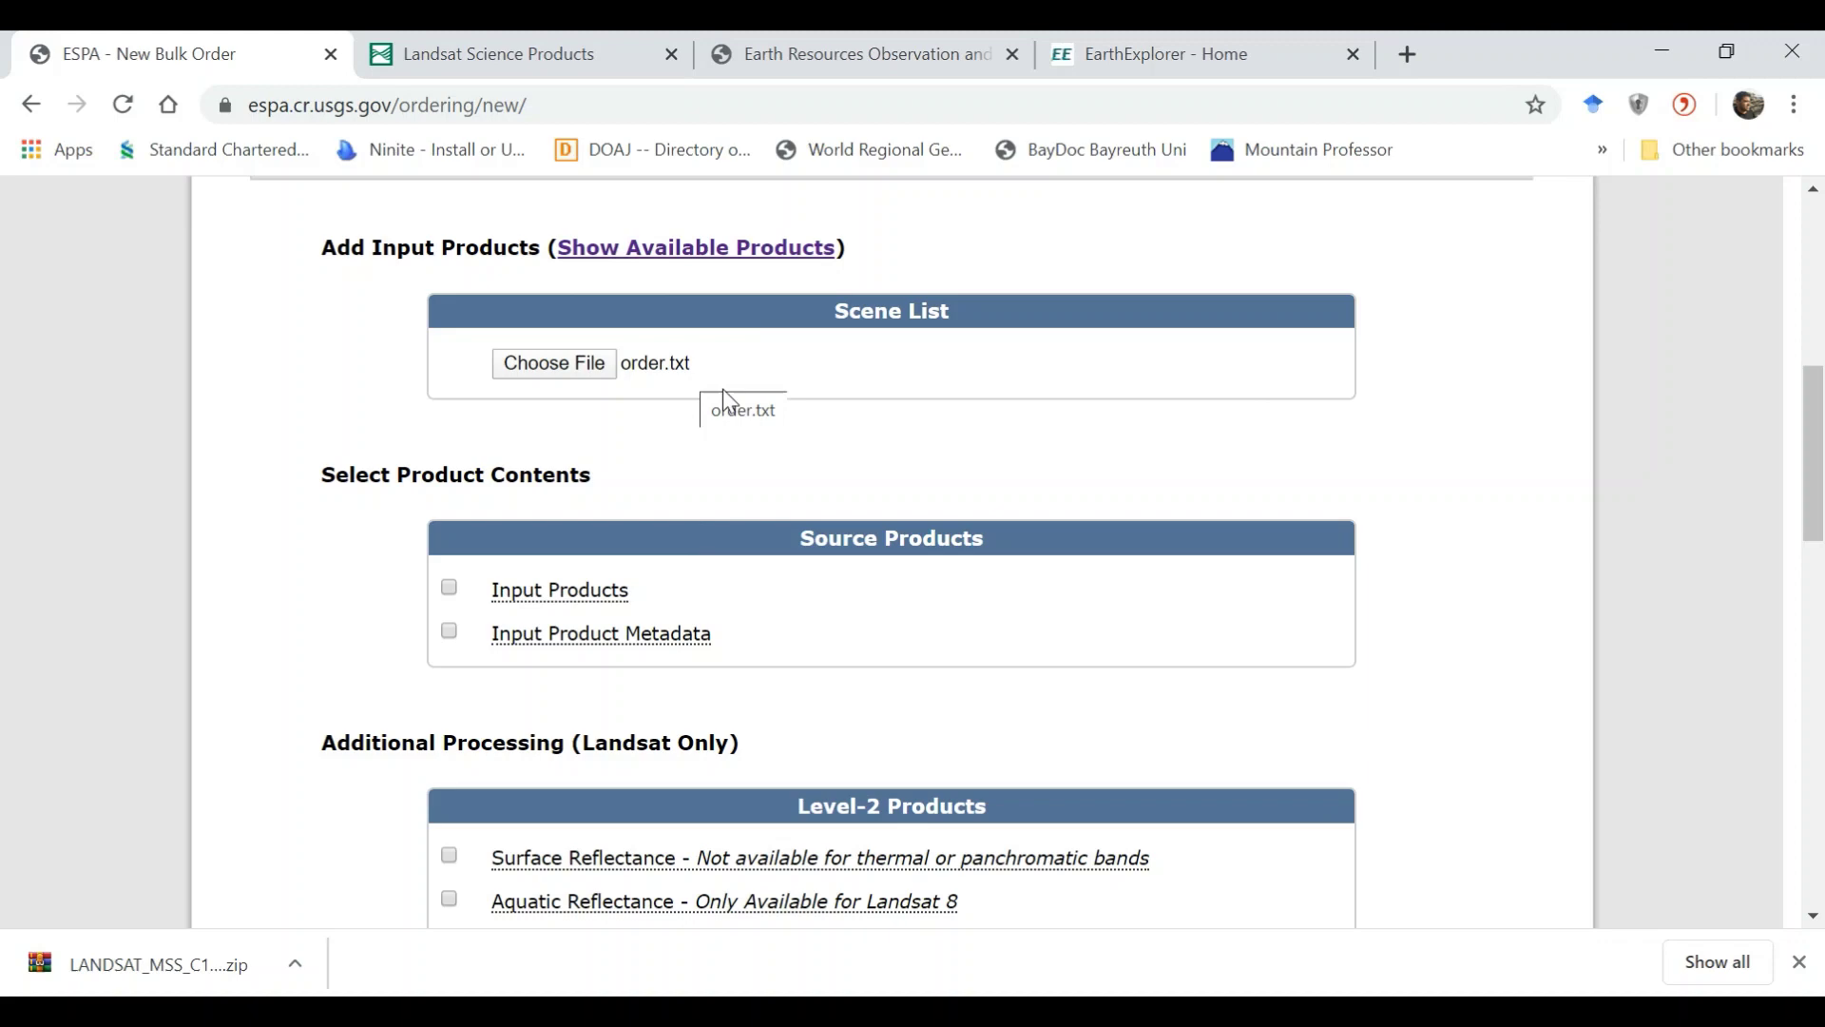
Tick Input Product Metadata under Source Products alongside Input Products.
{"action": "left_click_drag", "start_coordinate": [1819, 437], "coordinate": [1819, 479]}
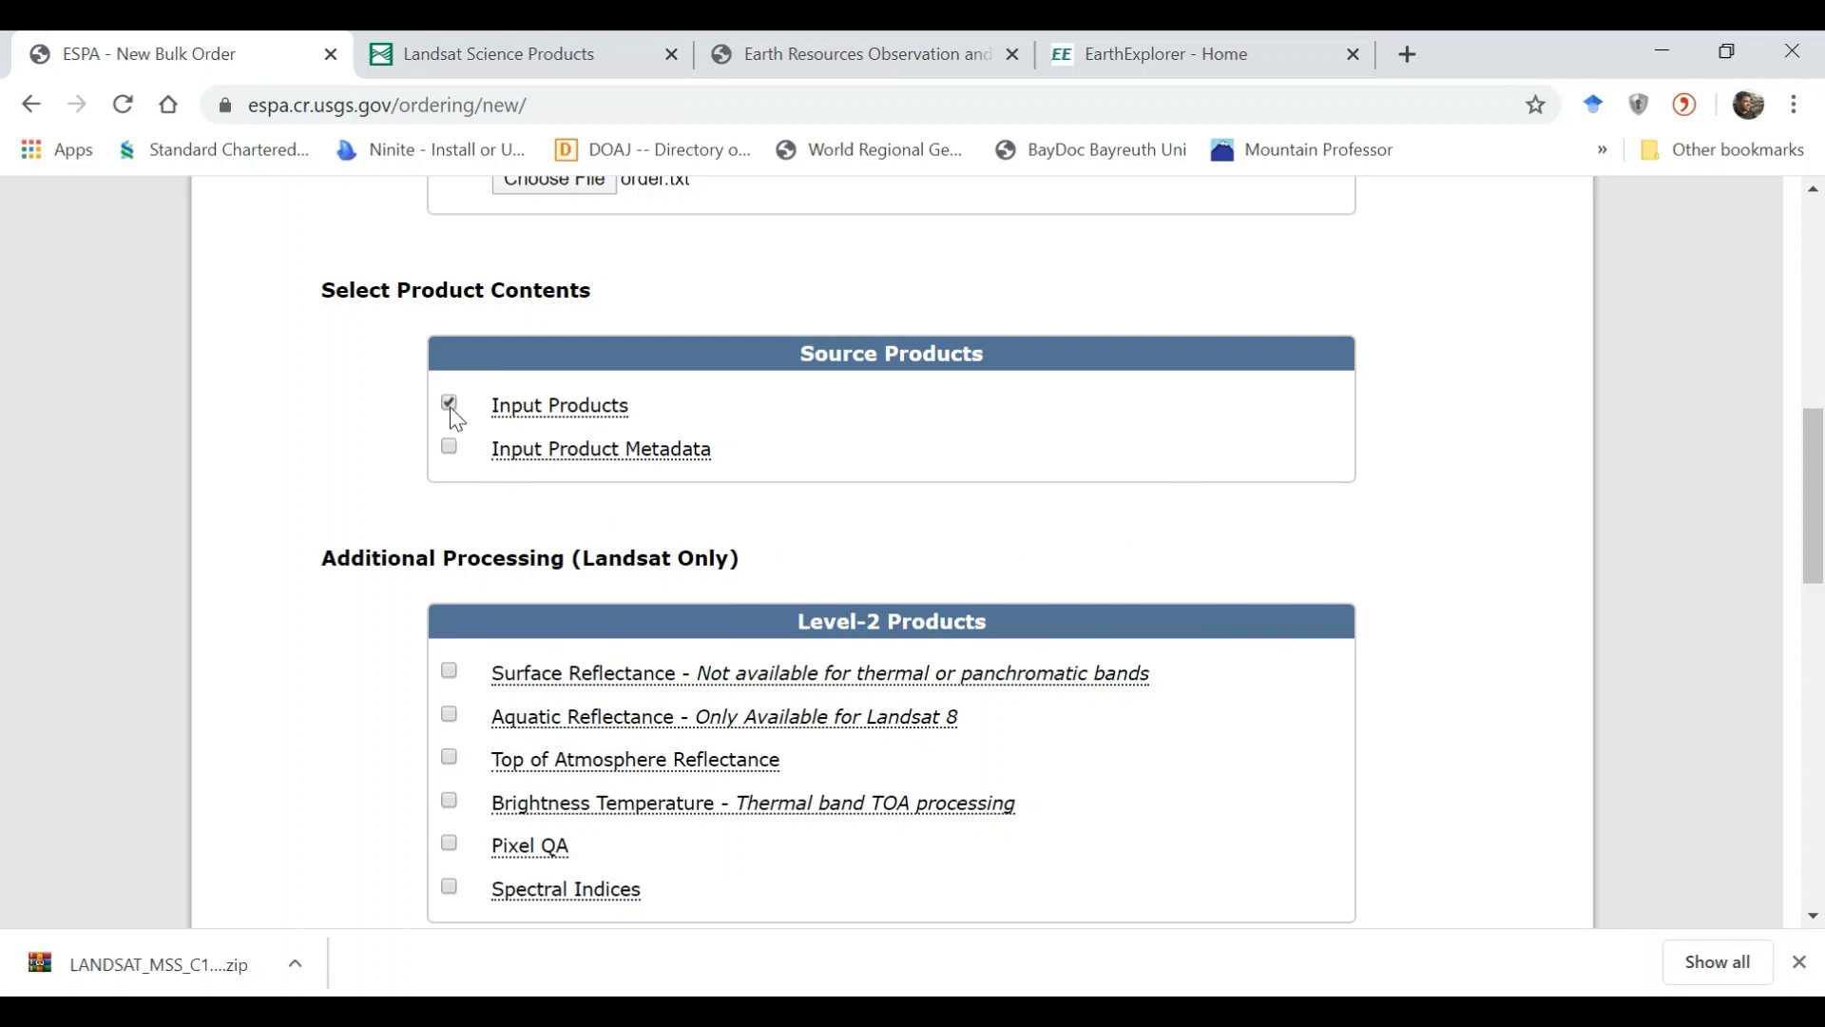
{"action": "mouse_move", "coordinate": [526, 430]}
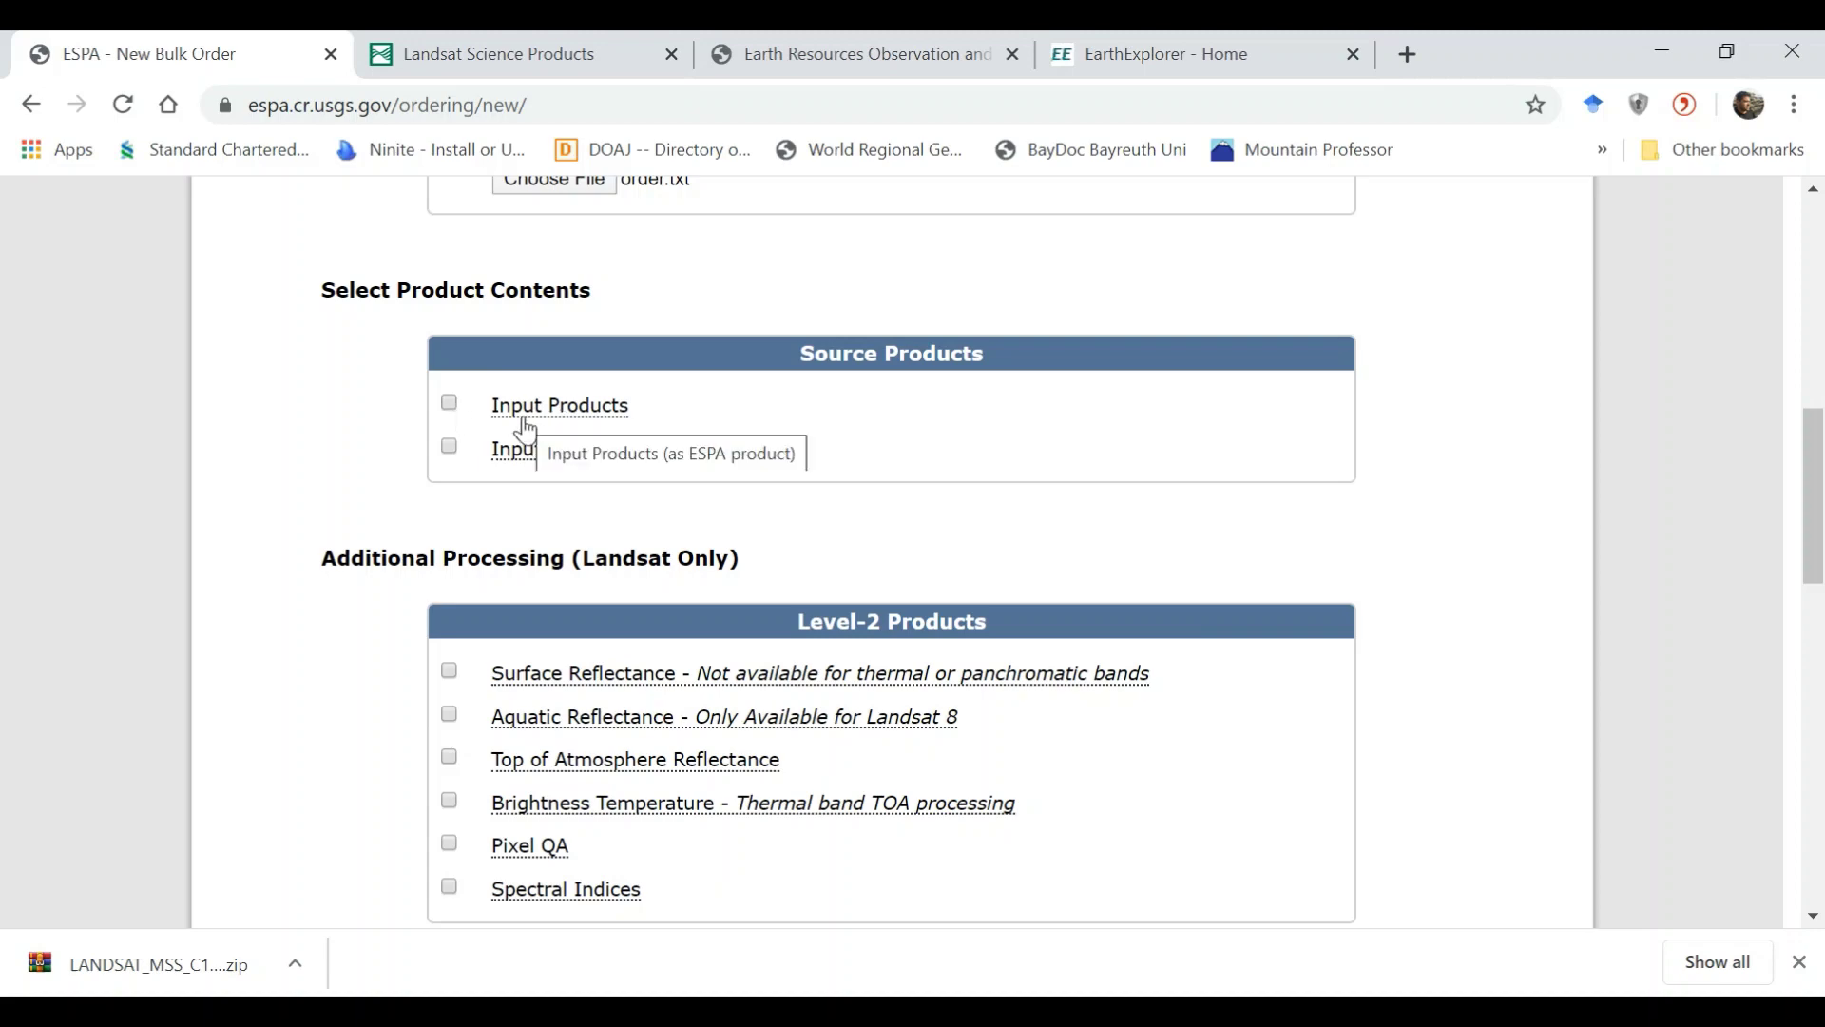
{"action": "scroll", "coordinate": [1813, 481], "scroll_direction": "up", "scroll_amount": 1}
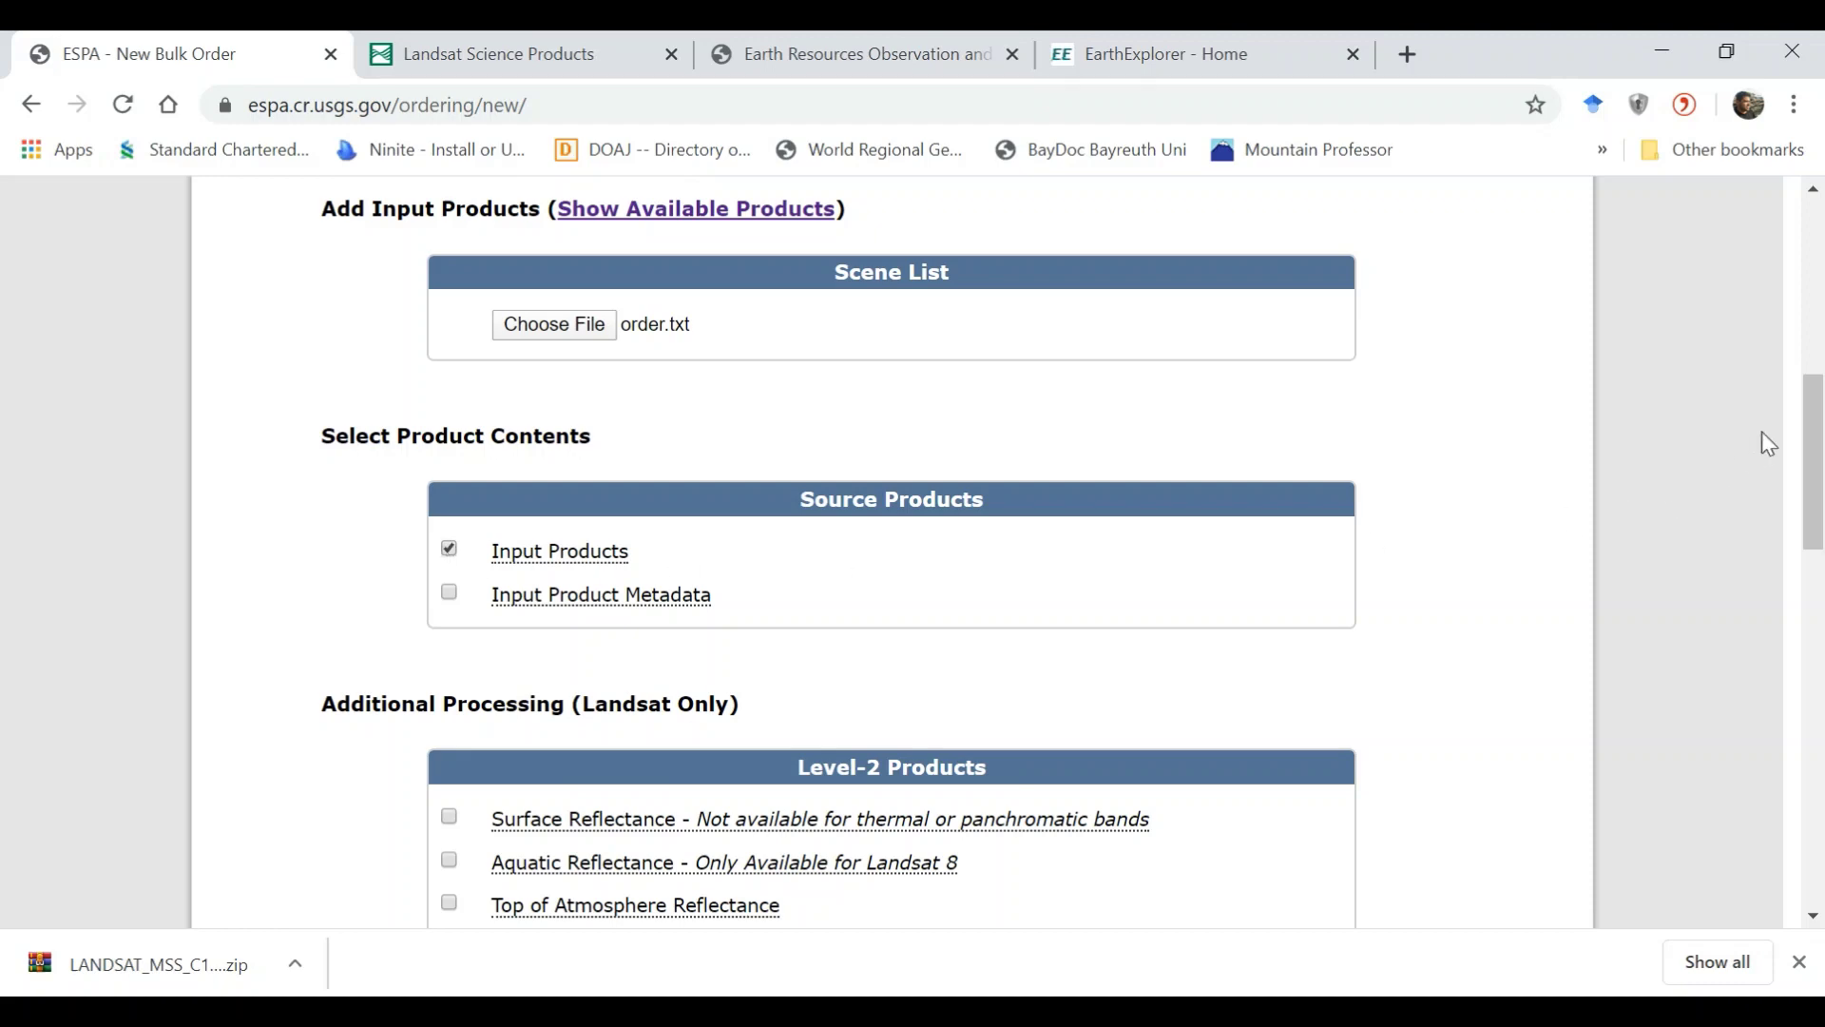
{"action": "scroll", "coordinate": [1761, 443], "scroll_direction": "down", "scroll_amount": 2}
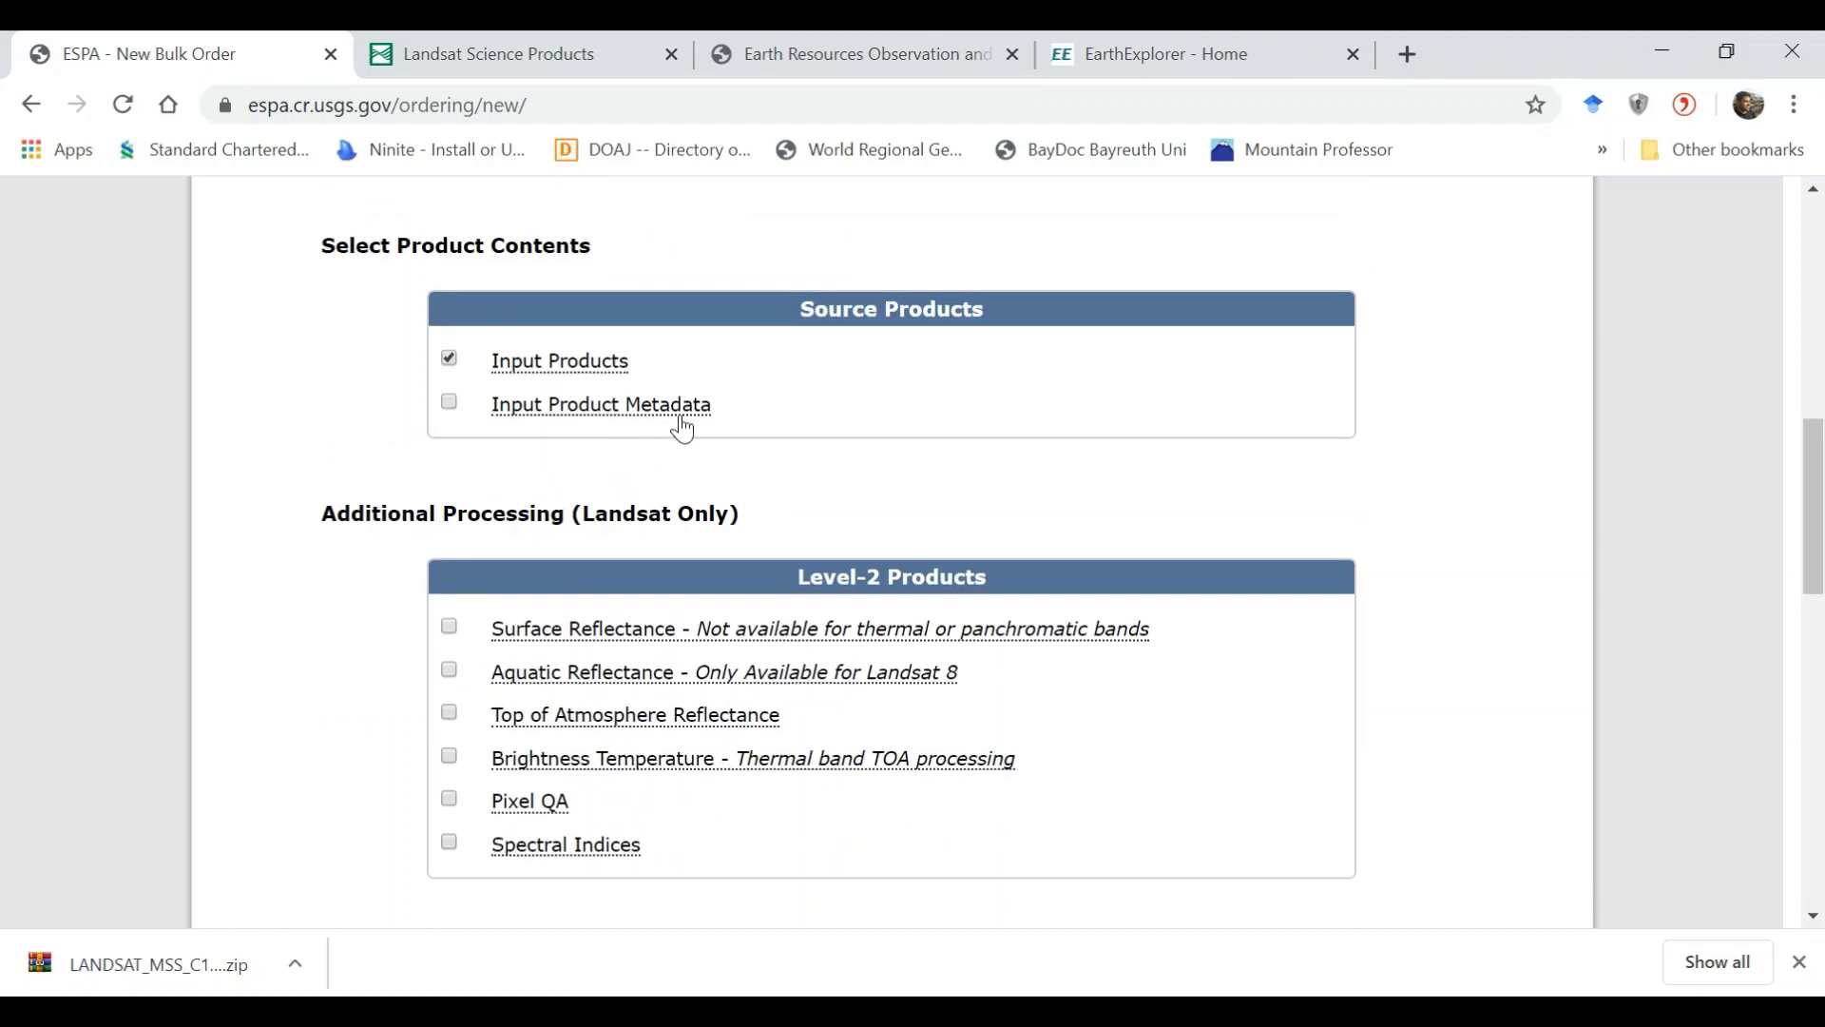
{"action": "mouse_move", "coordinate": [683, 429]}
{"action": "left_click", "coordinate": [449, 404]}
{"action": "scroll", "coordinate": [1313, 456], "scroll_direction": "down", "scroll_amount": 1}
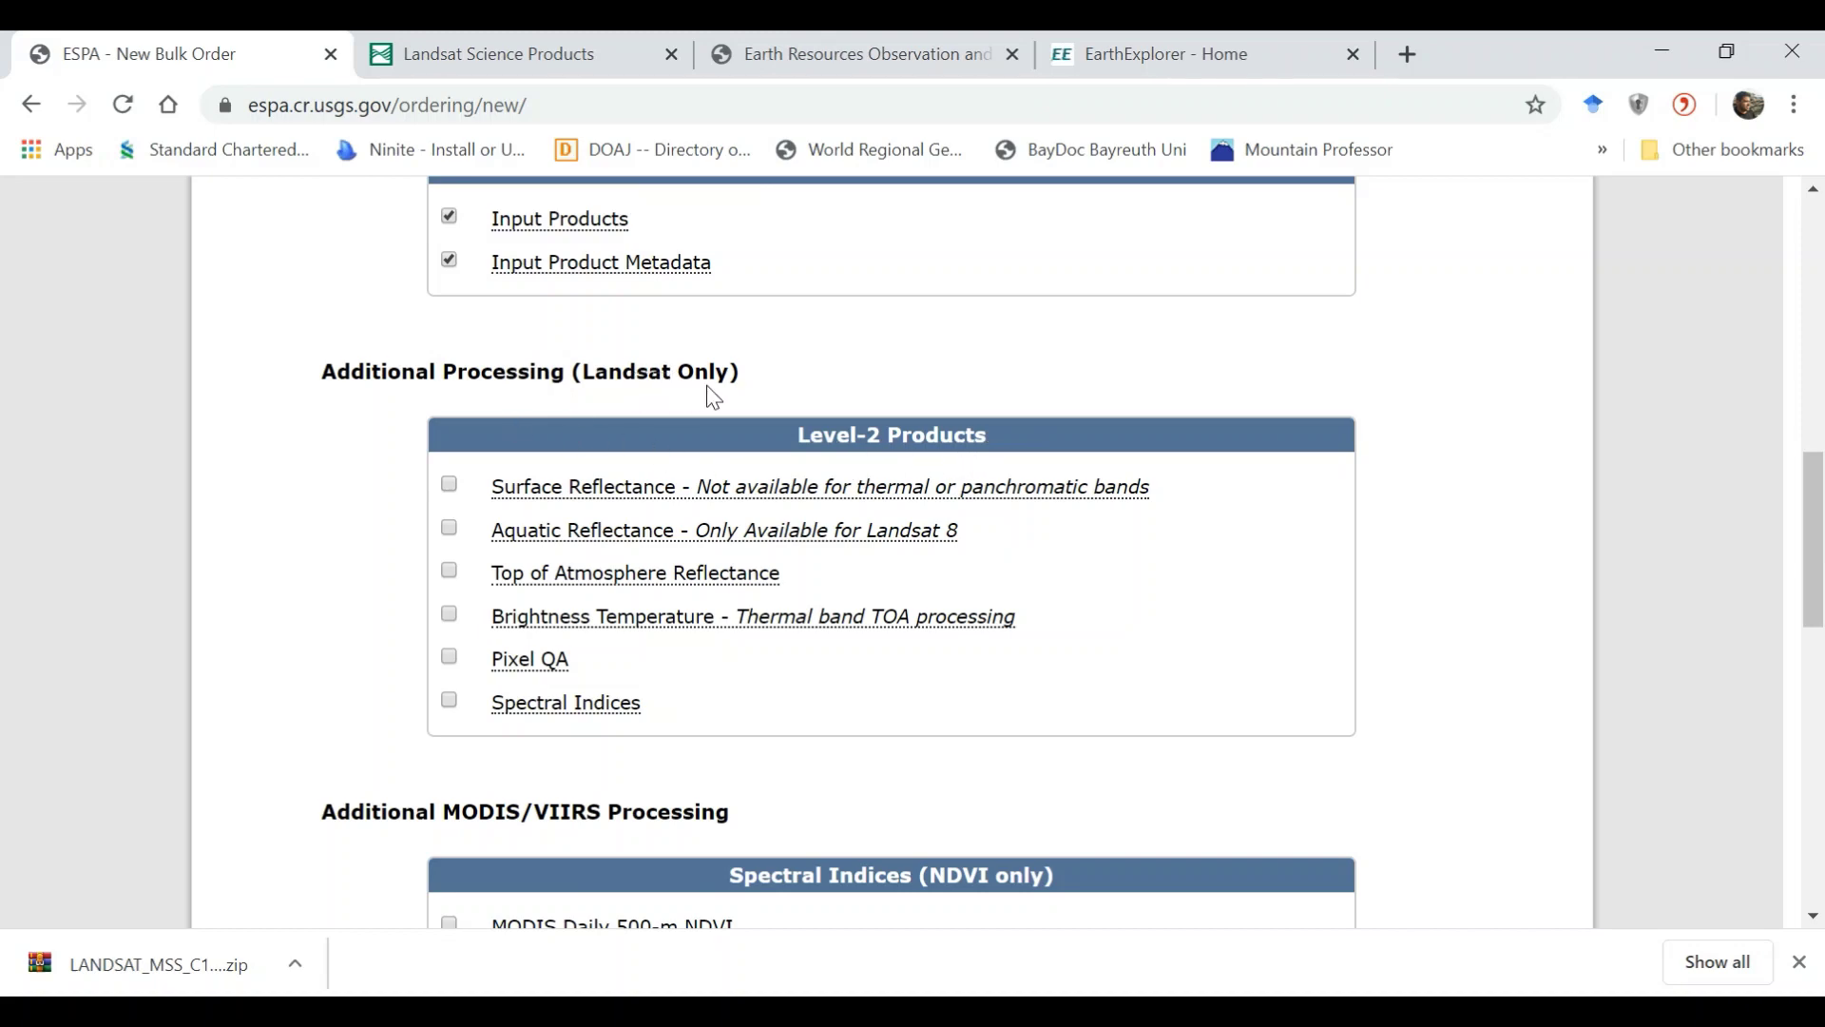
{"action": "scroll", "coordinate": [786, 367], "scroll_direction": "up", "scroll_amount": 1}
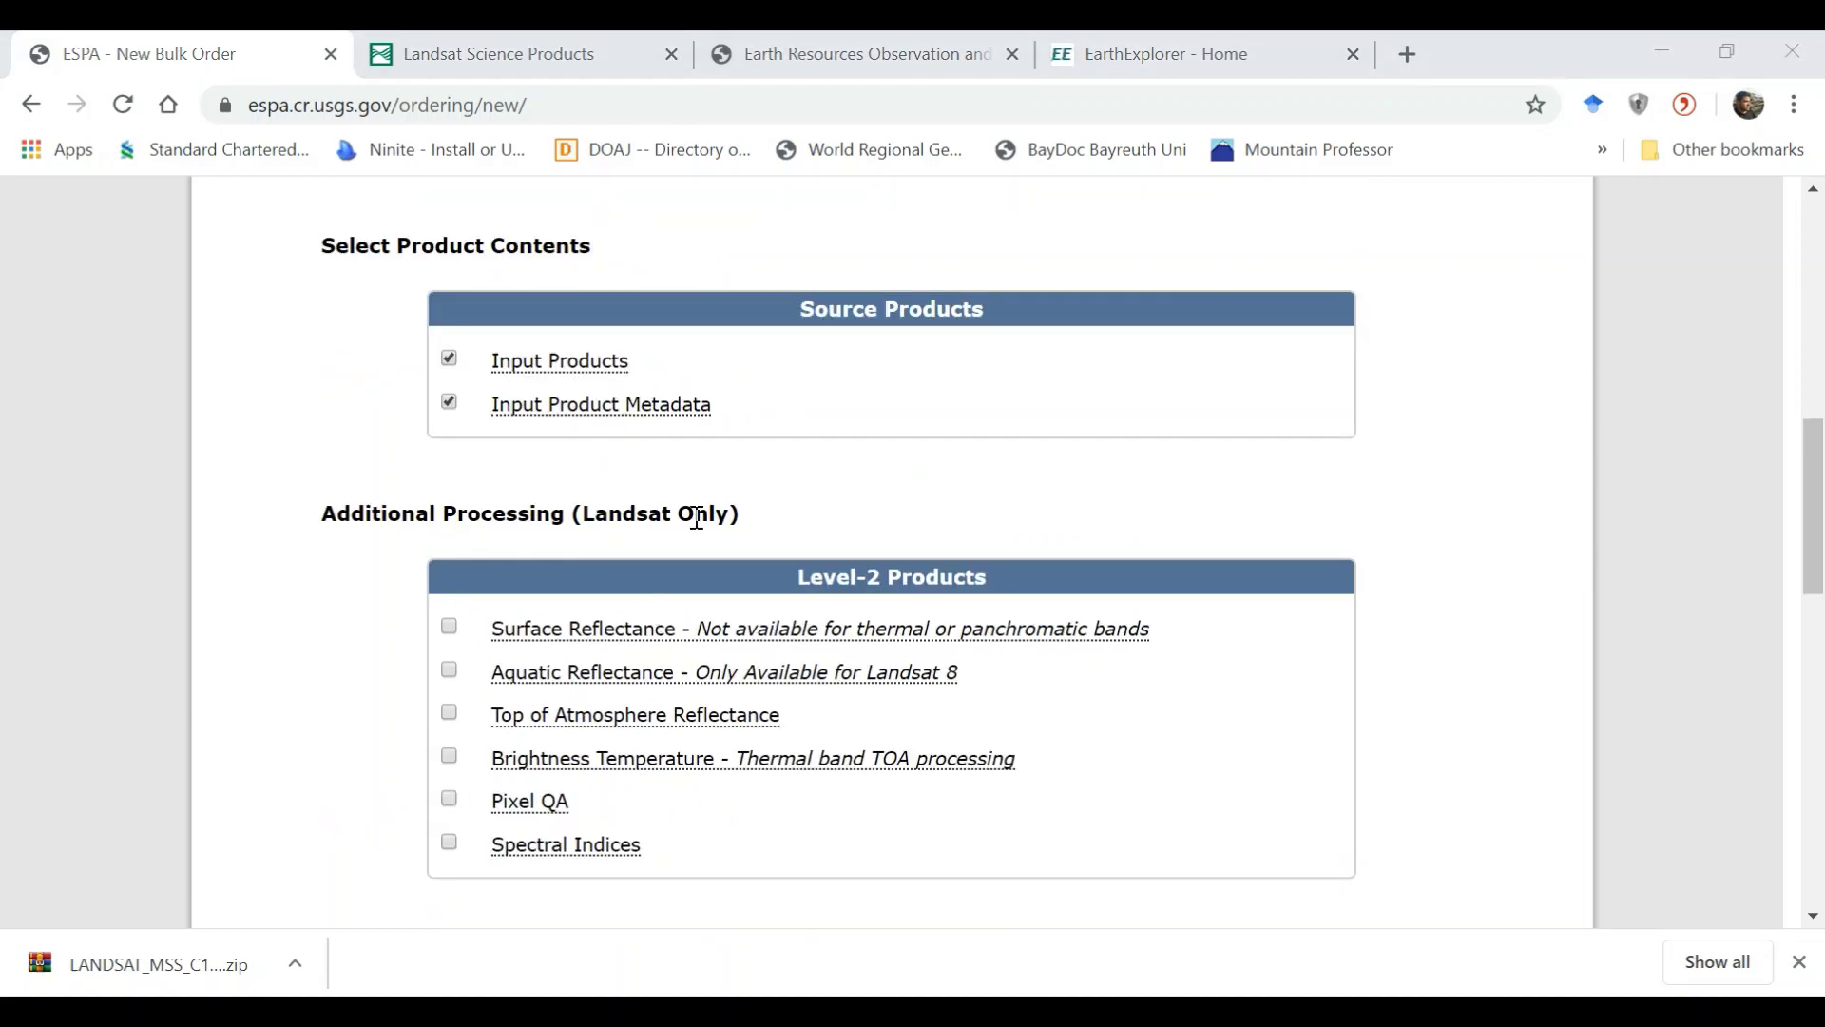
{"action": "scroll", "coordinate": [708, 517], "scroll_direction": "down", "scroll_amount": 1}
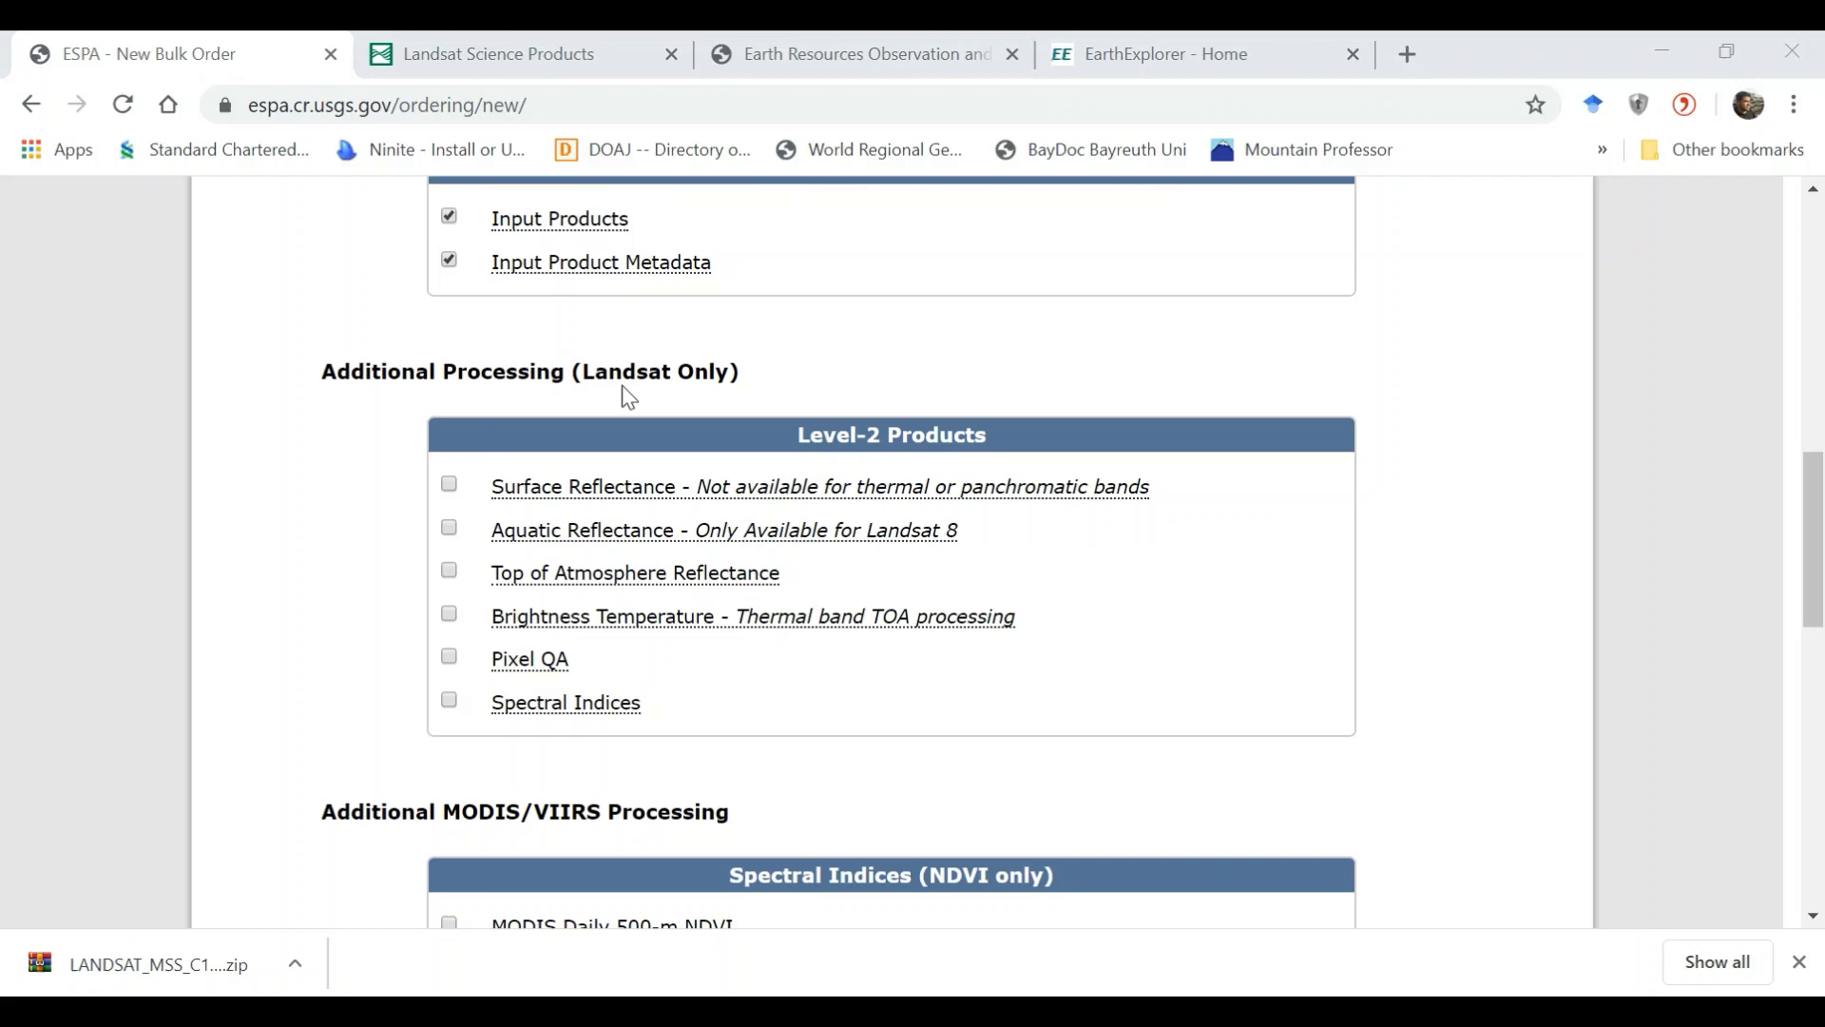
{"action": "scroll", "coordinate": [622, 388], "scroll_direction": "up", "scroll_amount": 1}
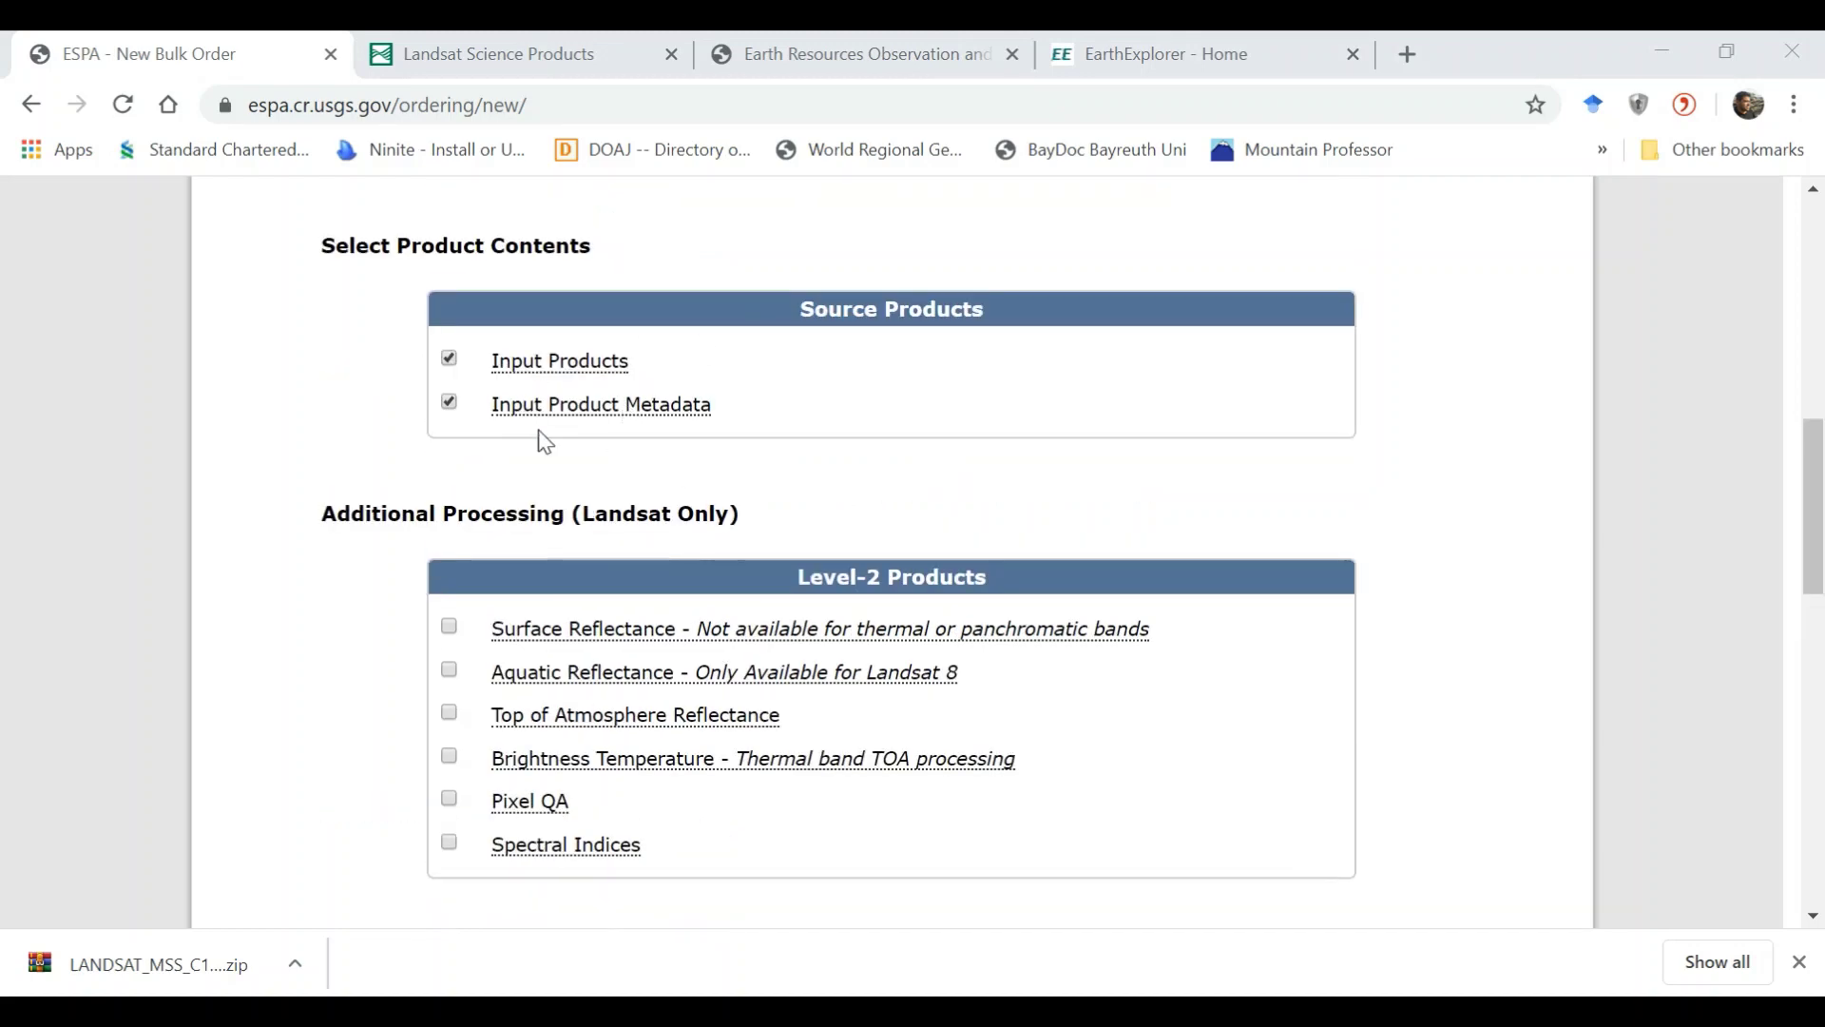
{"action": "scroll", "coordinate": [621, 524], "scroll_direction": "down", "scroll_amount": 1}
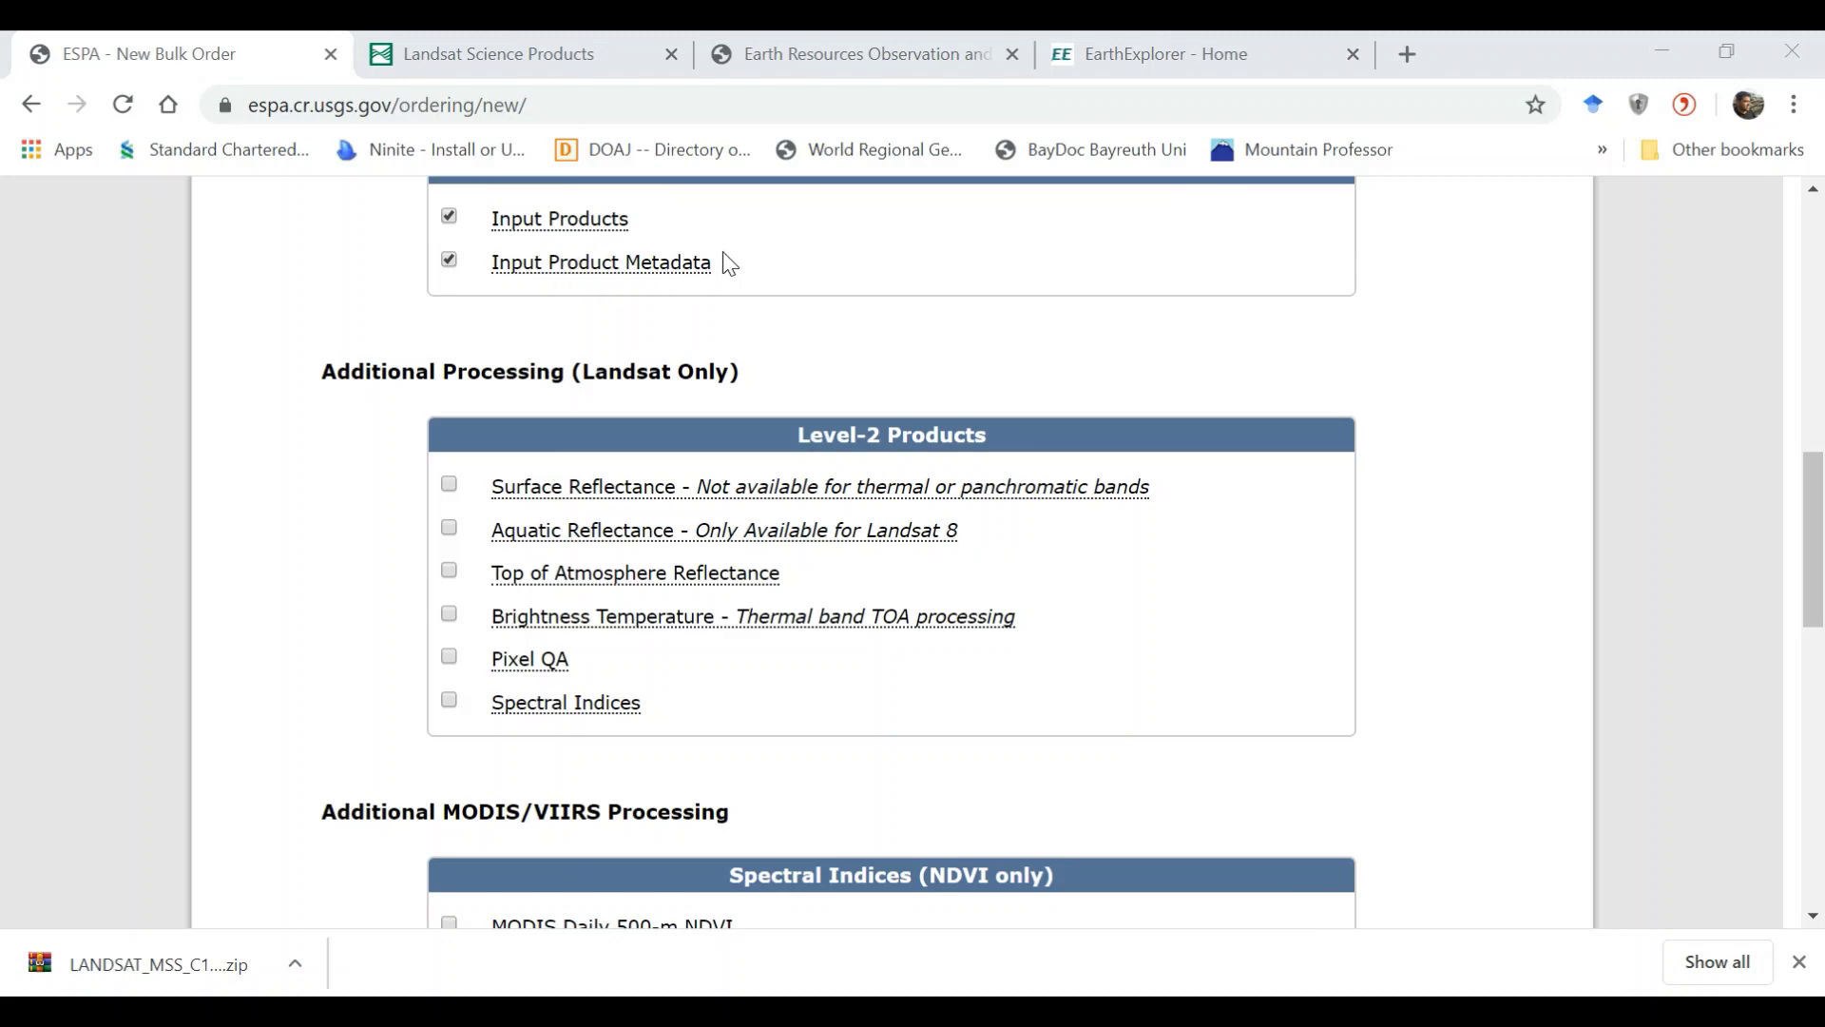
{"action": "mouse_move", "coordinate": [589, 272]}
{"action": "scroll", "coordinate": [787, 363], "scroll_direction": "up", "scroll_amount": 1}
{"action": "scroll", "coordinate": [787, 418], "scroll_direction": "down", "scroll_amount": 1}
{"action": "scroll", "coordinate": [742, 663], "scroll_direction": "down", "scroll_amount": 1}
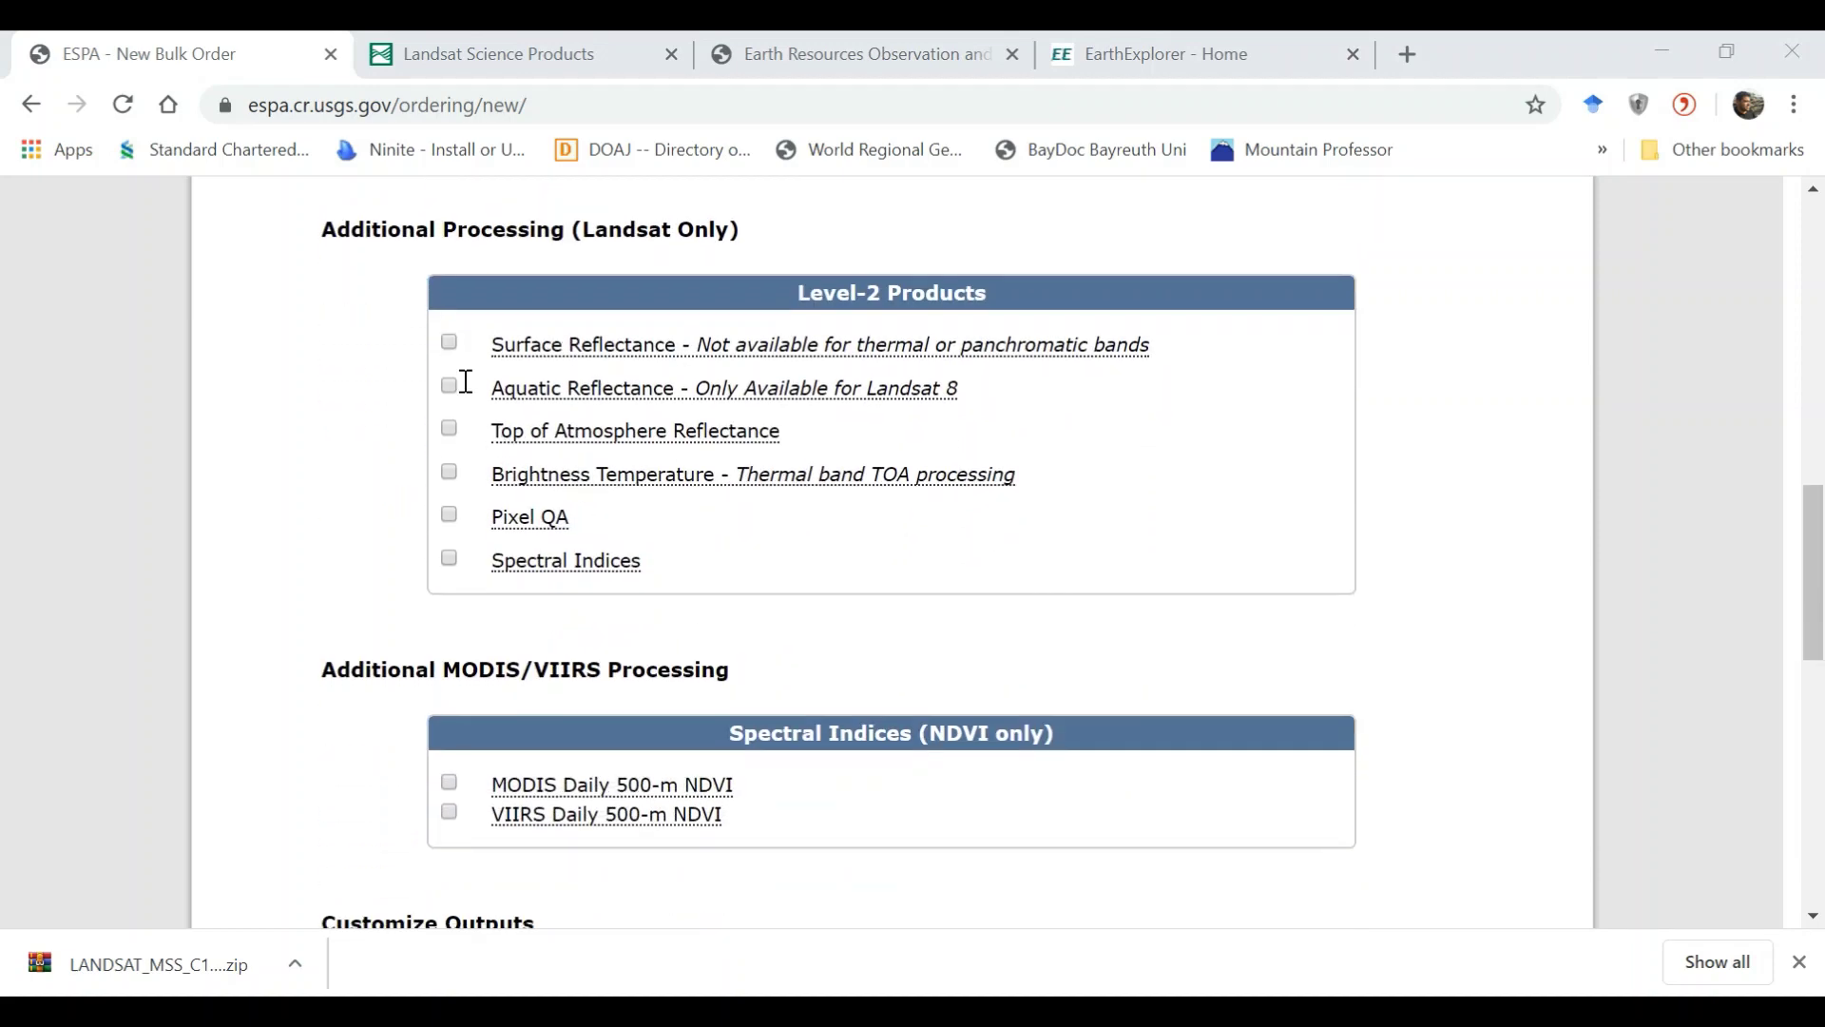
Tick Surface Reflectance as the Level-2 product.
{"action": "left_click", "coordinate": [450, 342]}
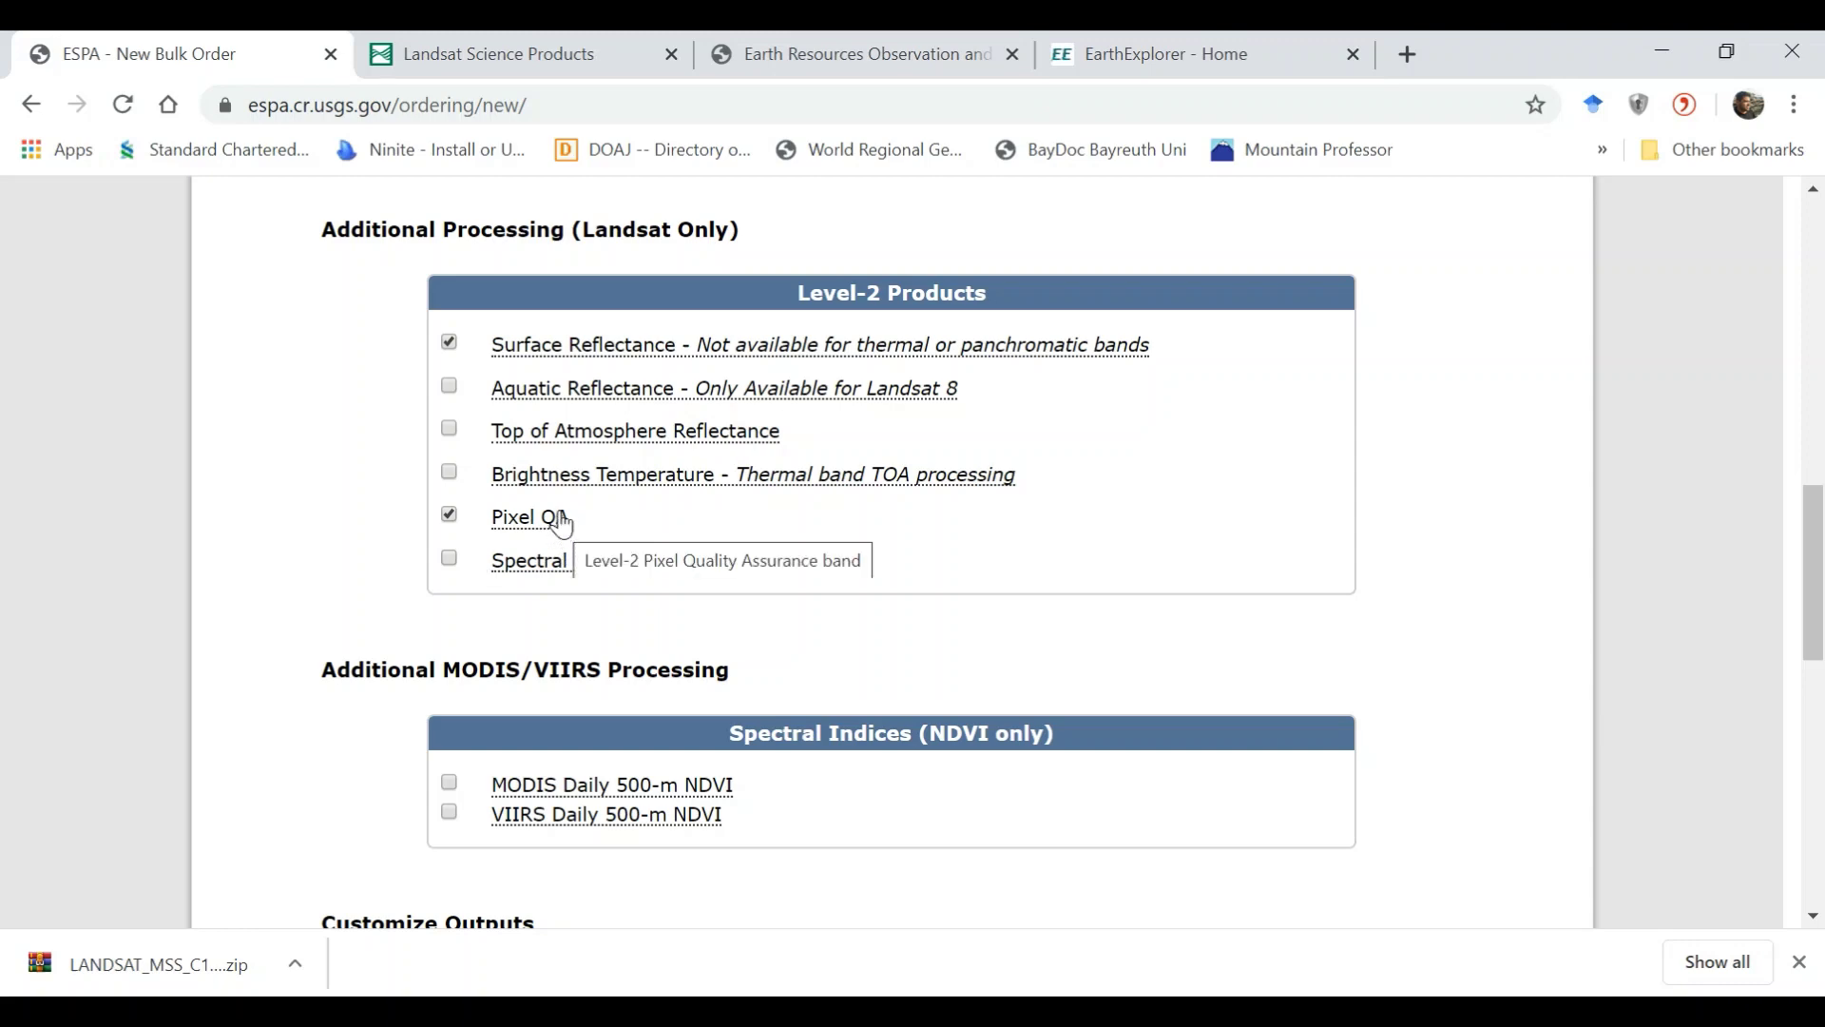
{"action": "scroll", "coordinate": [808, 481], "scroll_direction": "up", "scroll_amount": 3}
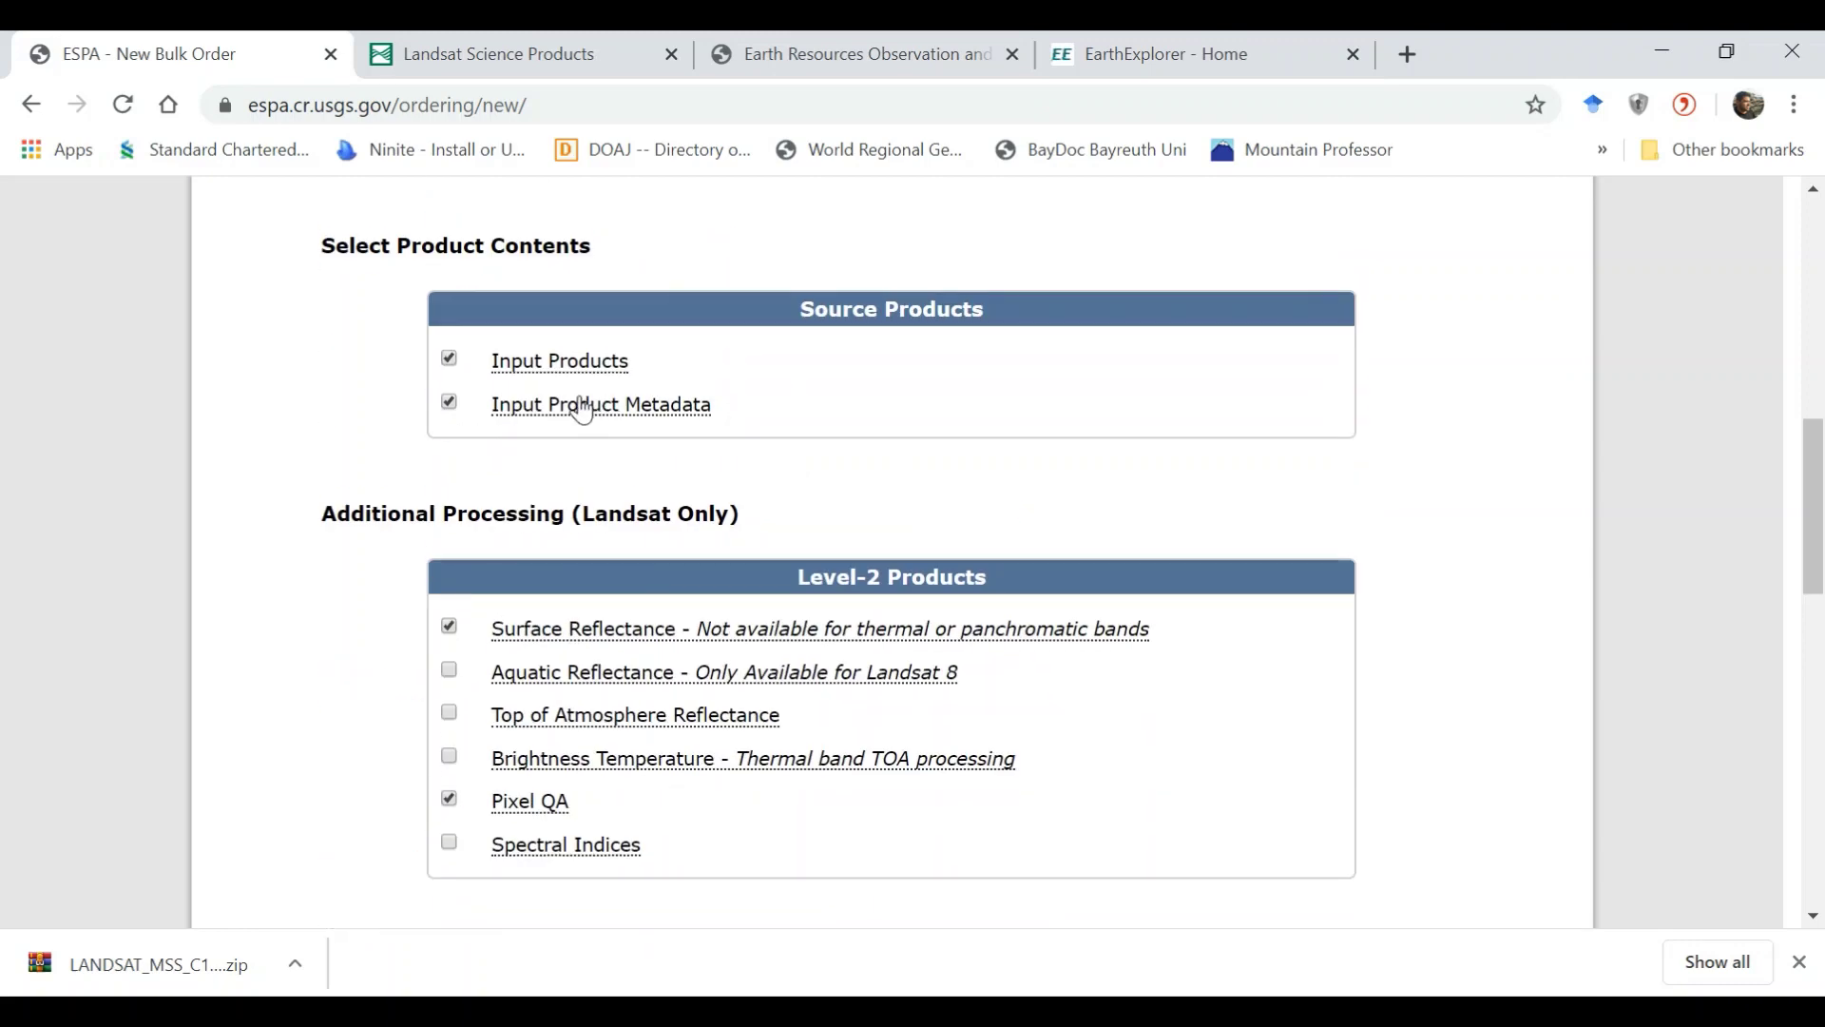
{"action": "scroll", "coordinate": [808, 551], "scroll_direction": "down", "scroll_amount": 4}
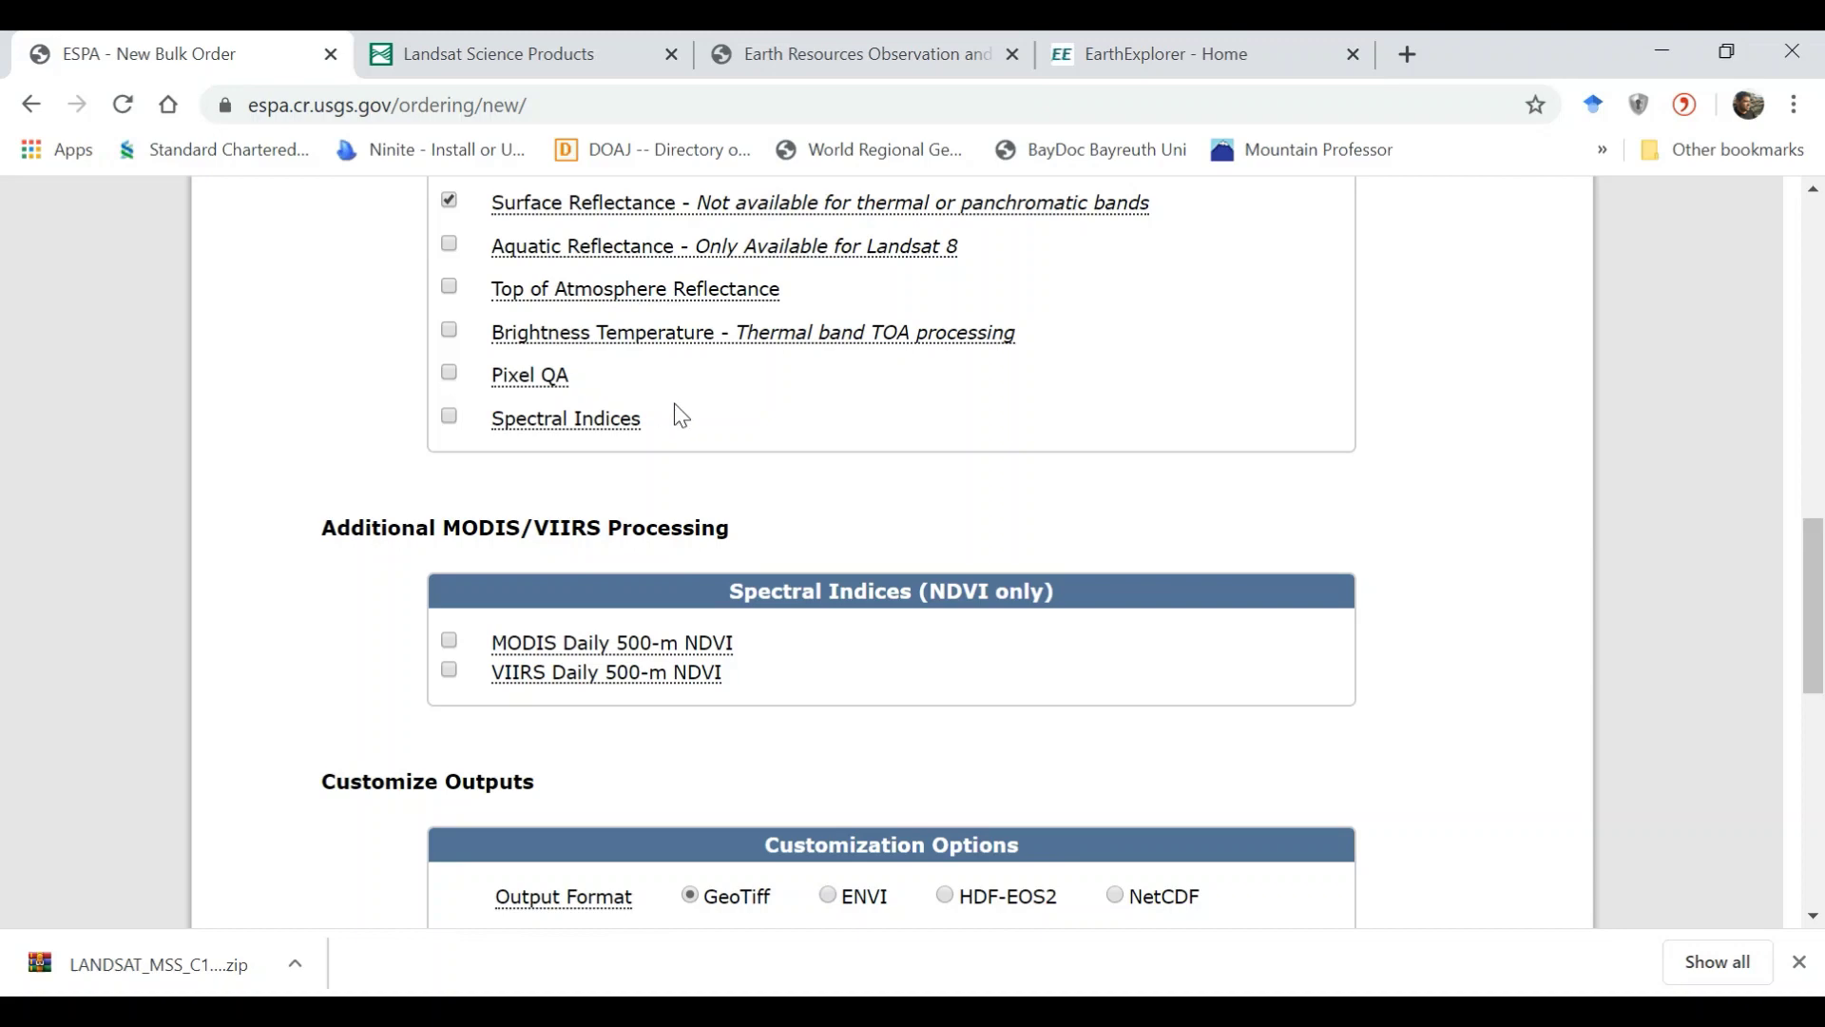
Tick Spectral Indices to reveal the NDVI, EVI, SAVI, MSAVI, NDMI, NBR and NBR2 options.
{"action": "left_click", "coordinate": [450, 417]}
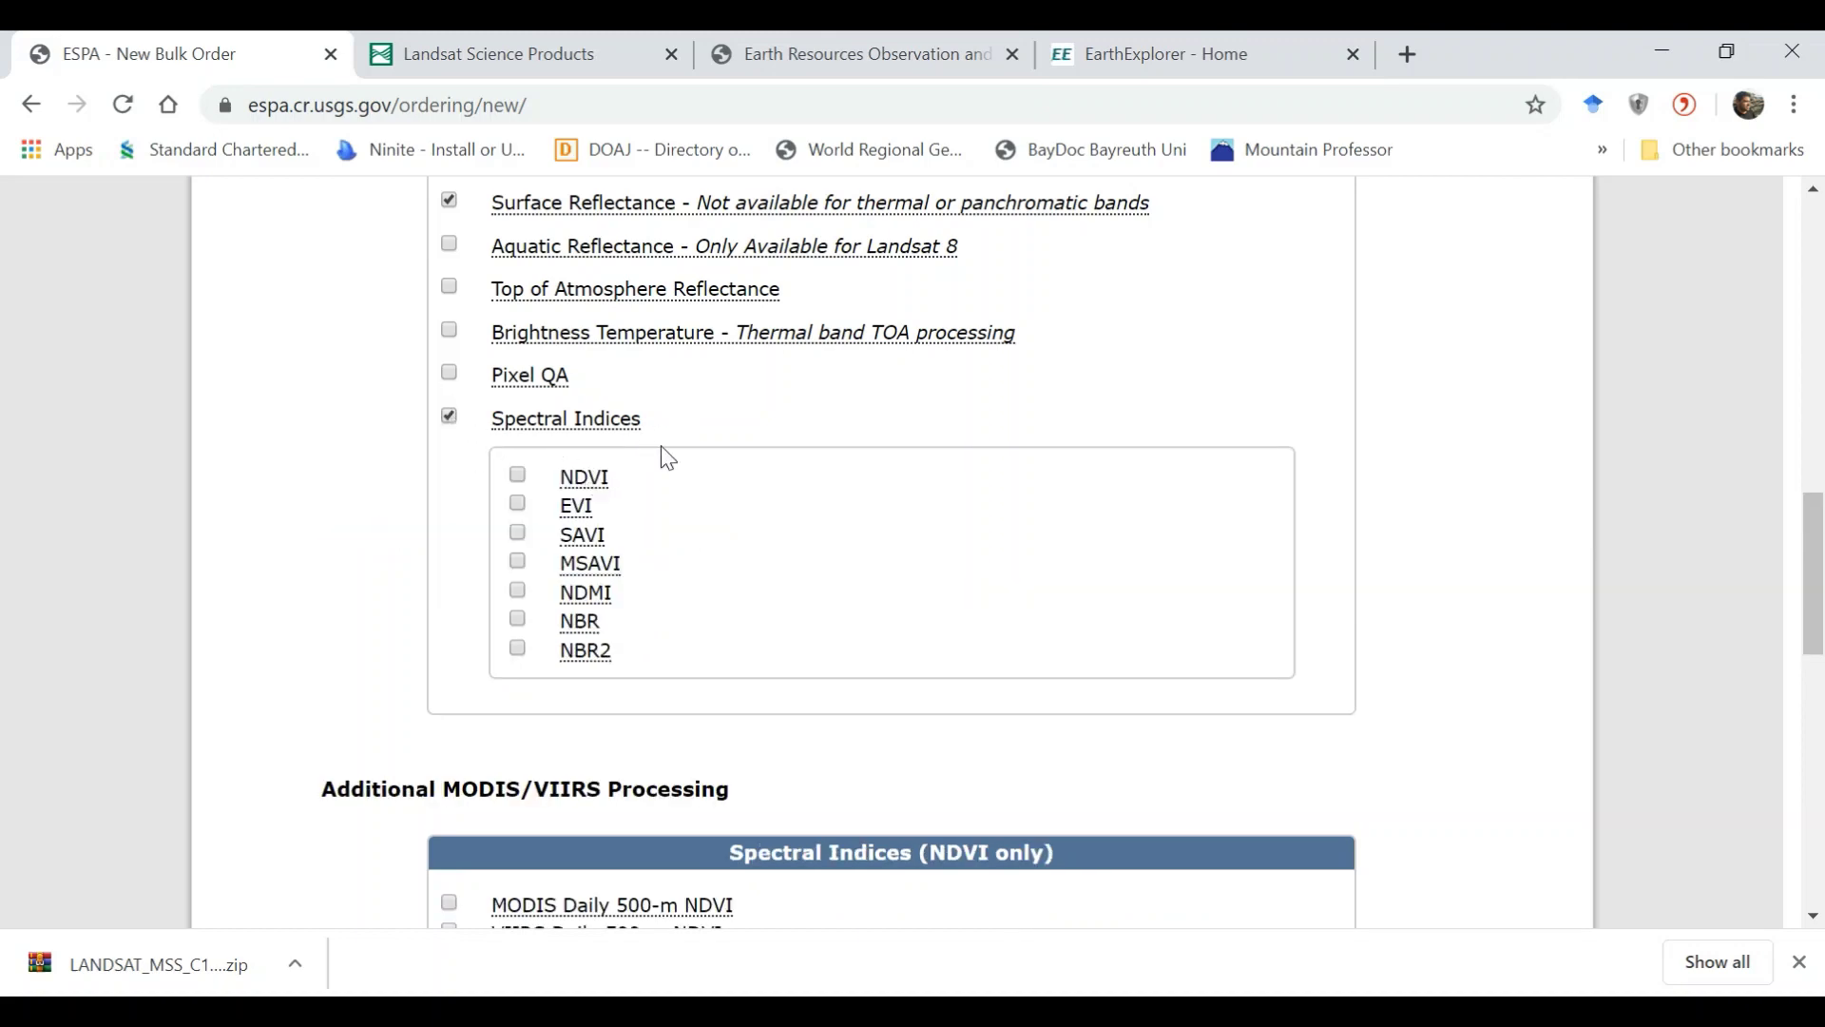
{"action": "scroll", "coordinate": [725, 521], "scroll_direction": "down", "scroll_amount": 2}
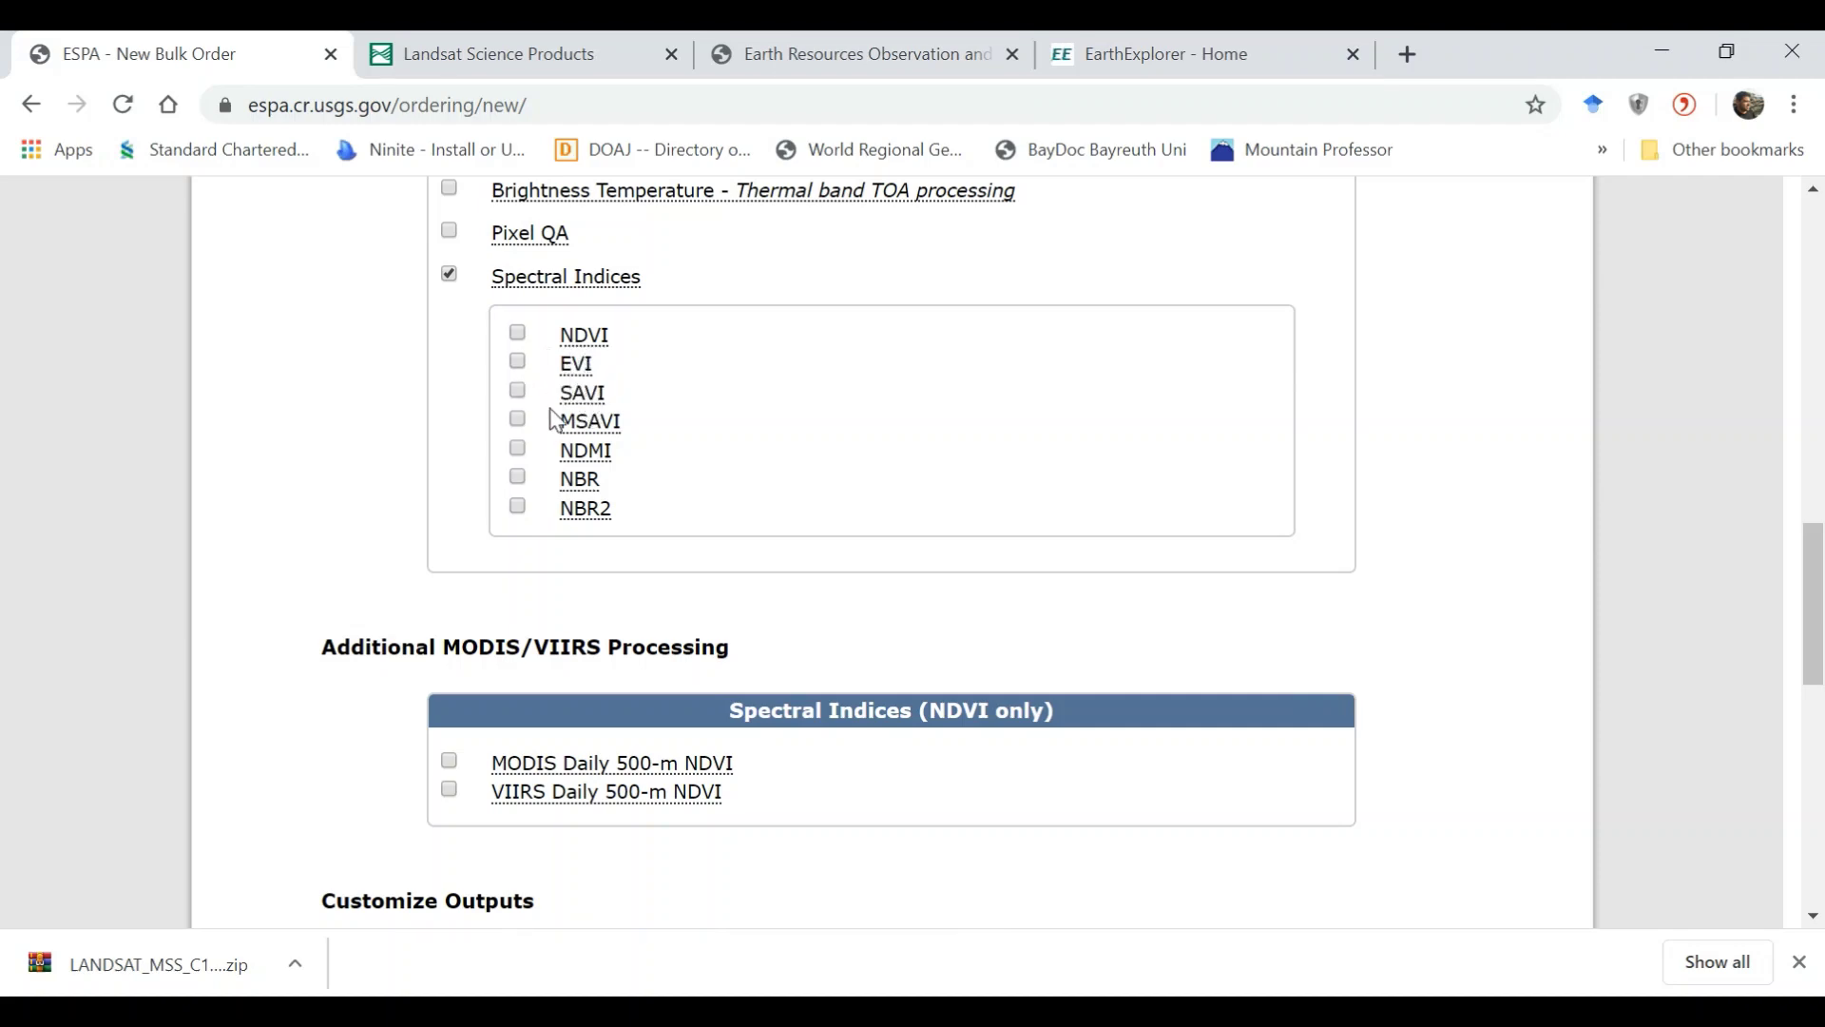
{"action": "mouse_move", "coordinate": [596, 406]}
{"action": "scroll", "coordinate": [871, 515], "scroll_direction": "down", "scroll_amount": 1}
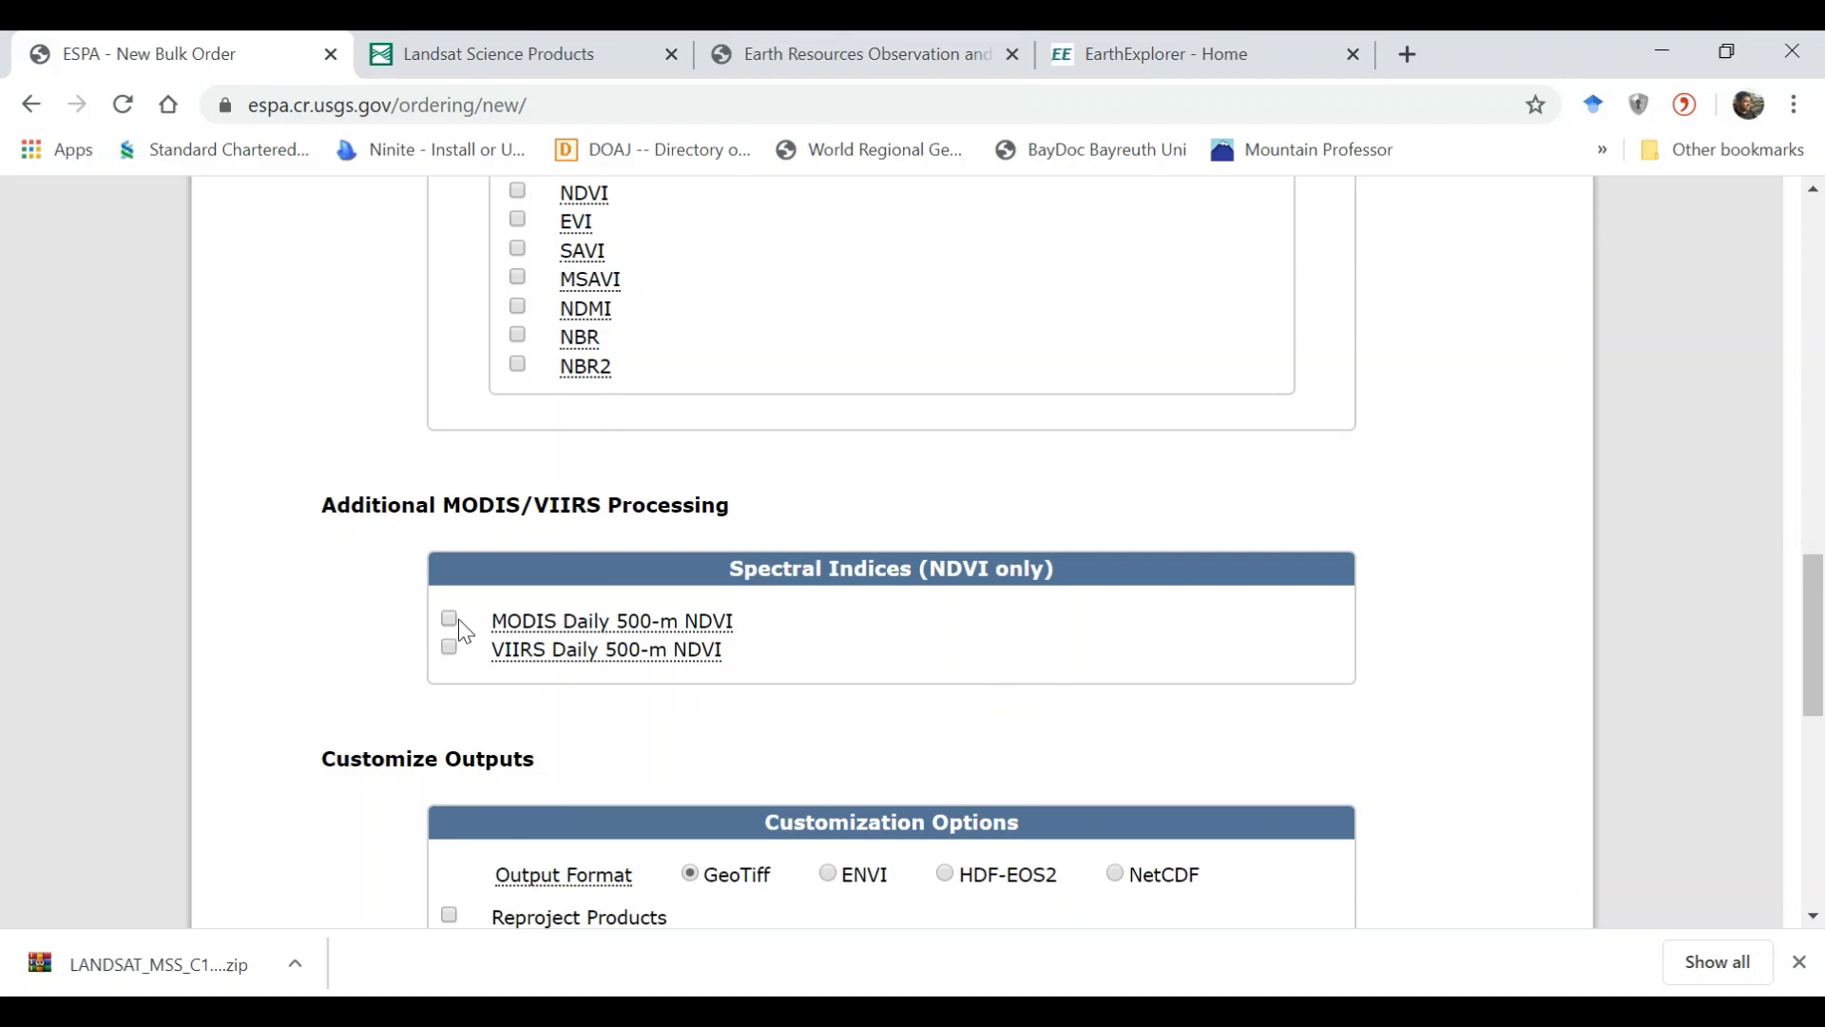
{"action": "scroll", "coordinate": [971, 570], "scroll_direction": "down", "scroll_amount": 1}
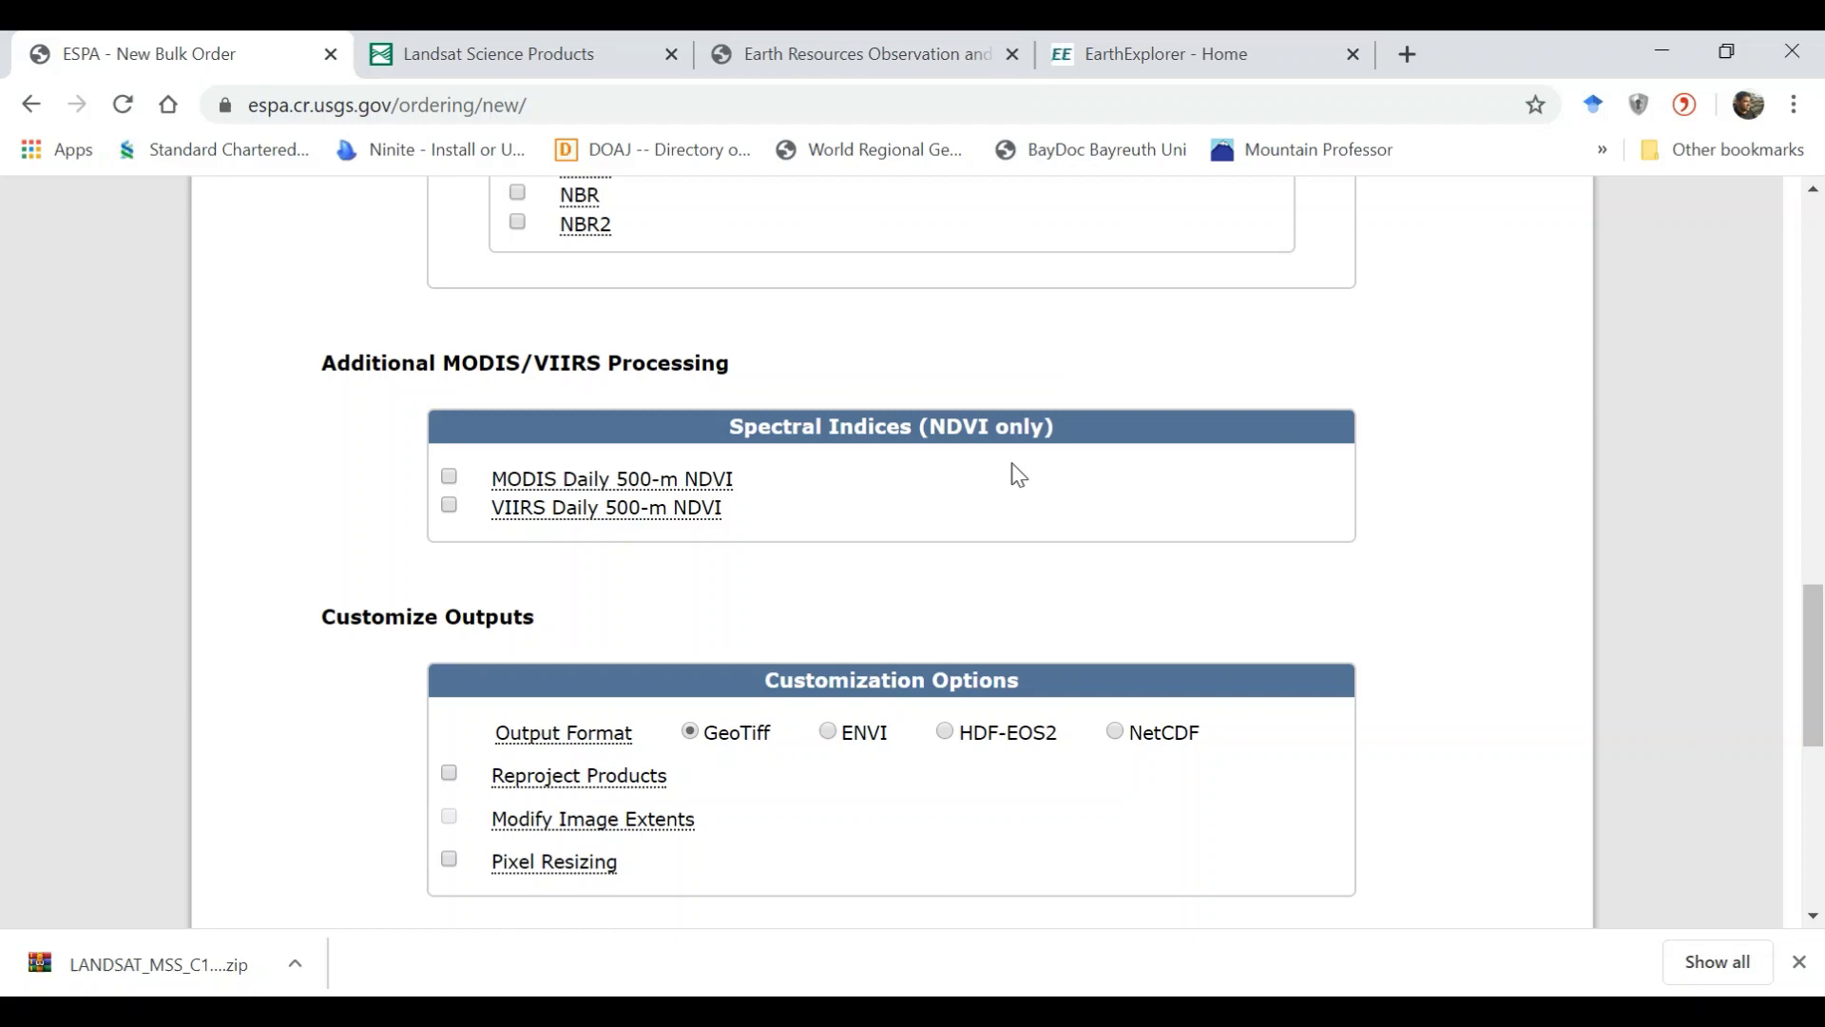
{"action": "scroll", "coordinate": [994, 502], "scroll_direction": "down", "scroll_amount": 1}
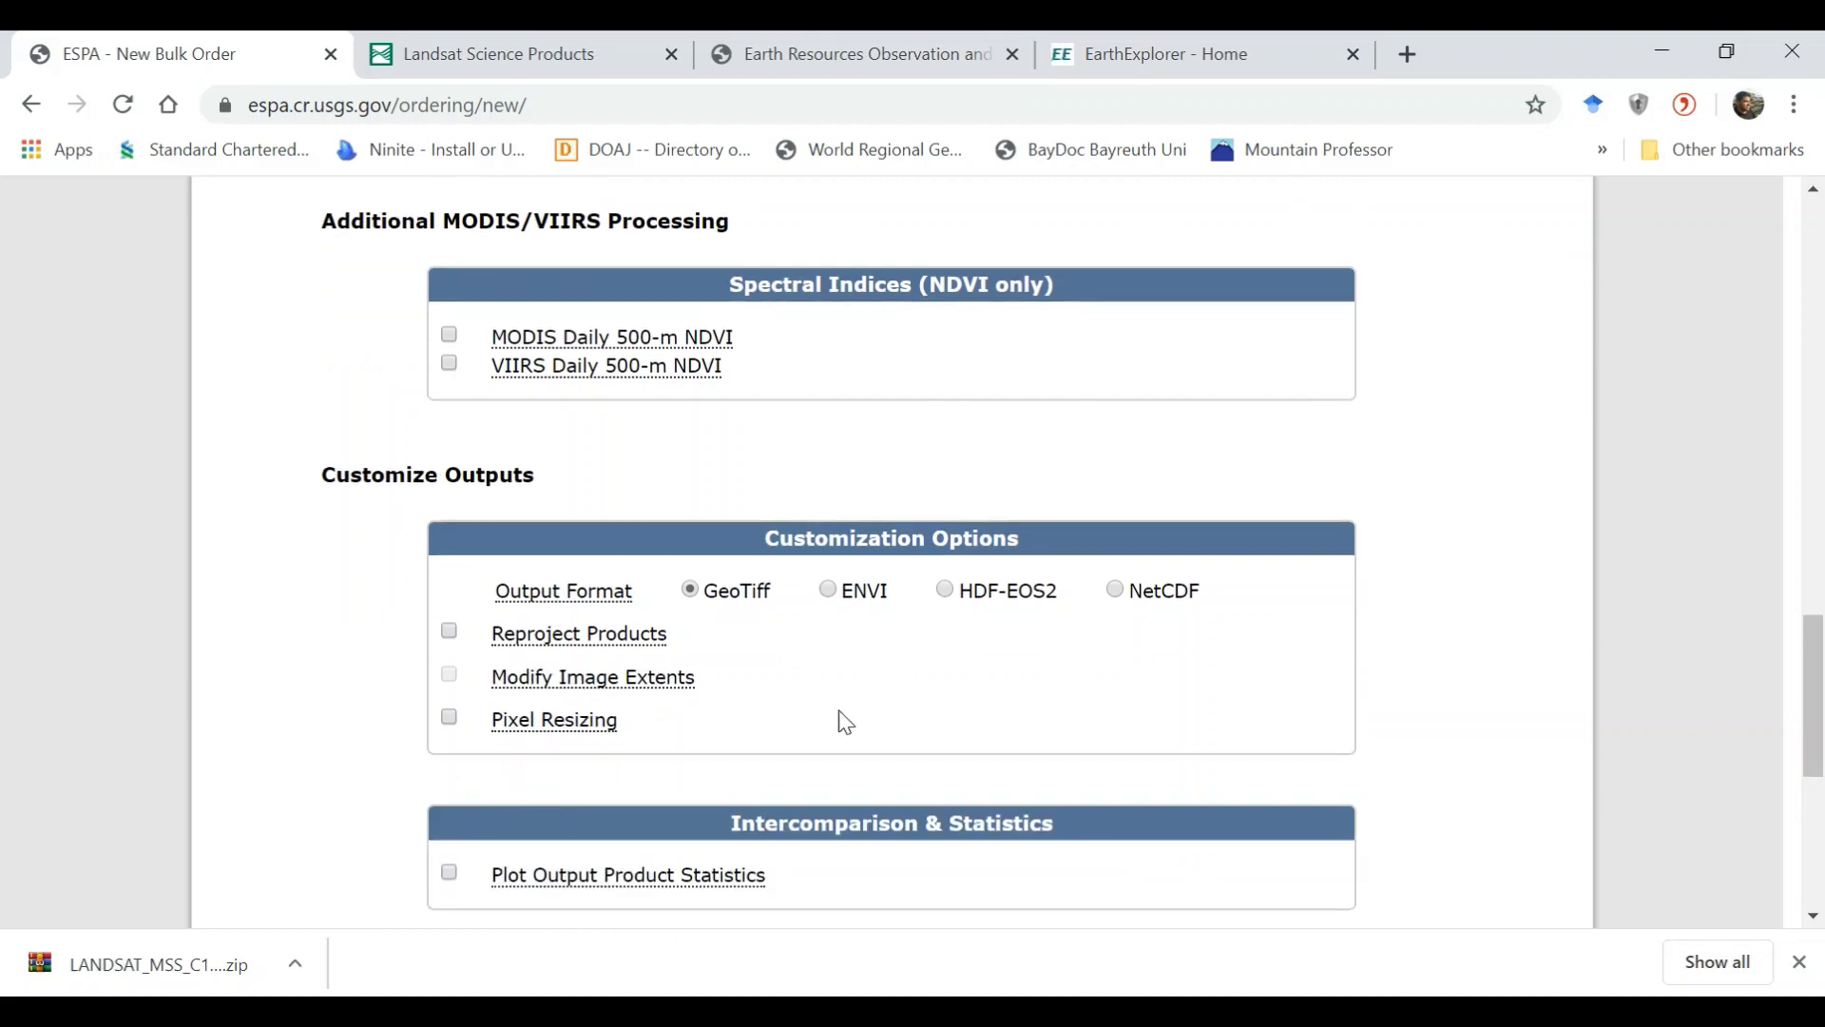
{"action": "scroll", "coordinate": [839, 720], "scroll_direction": "down", "scroll_amount": 1}
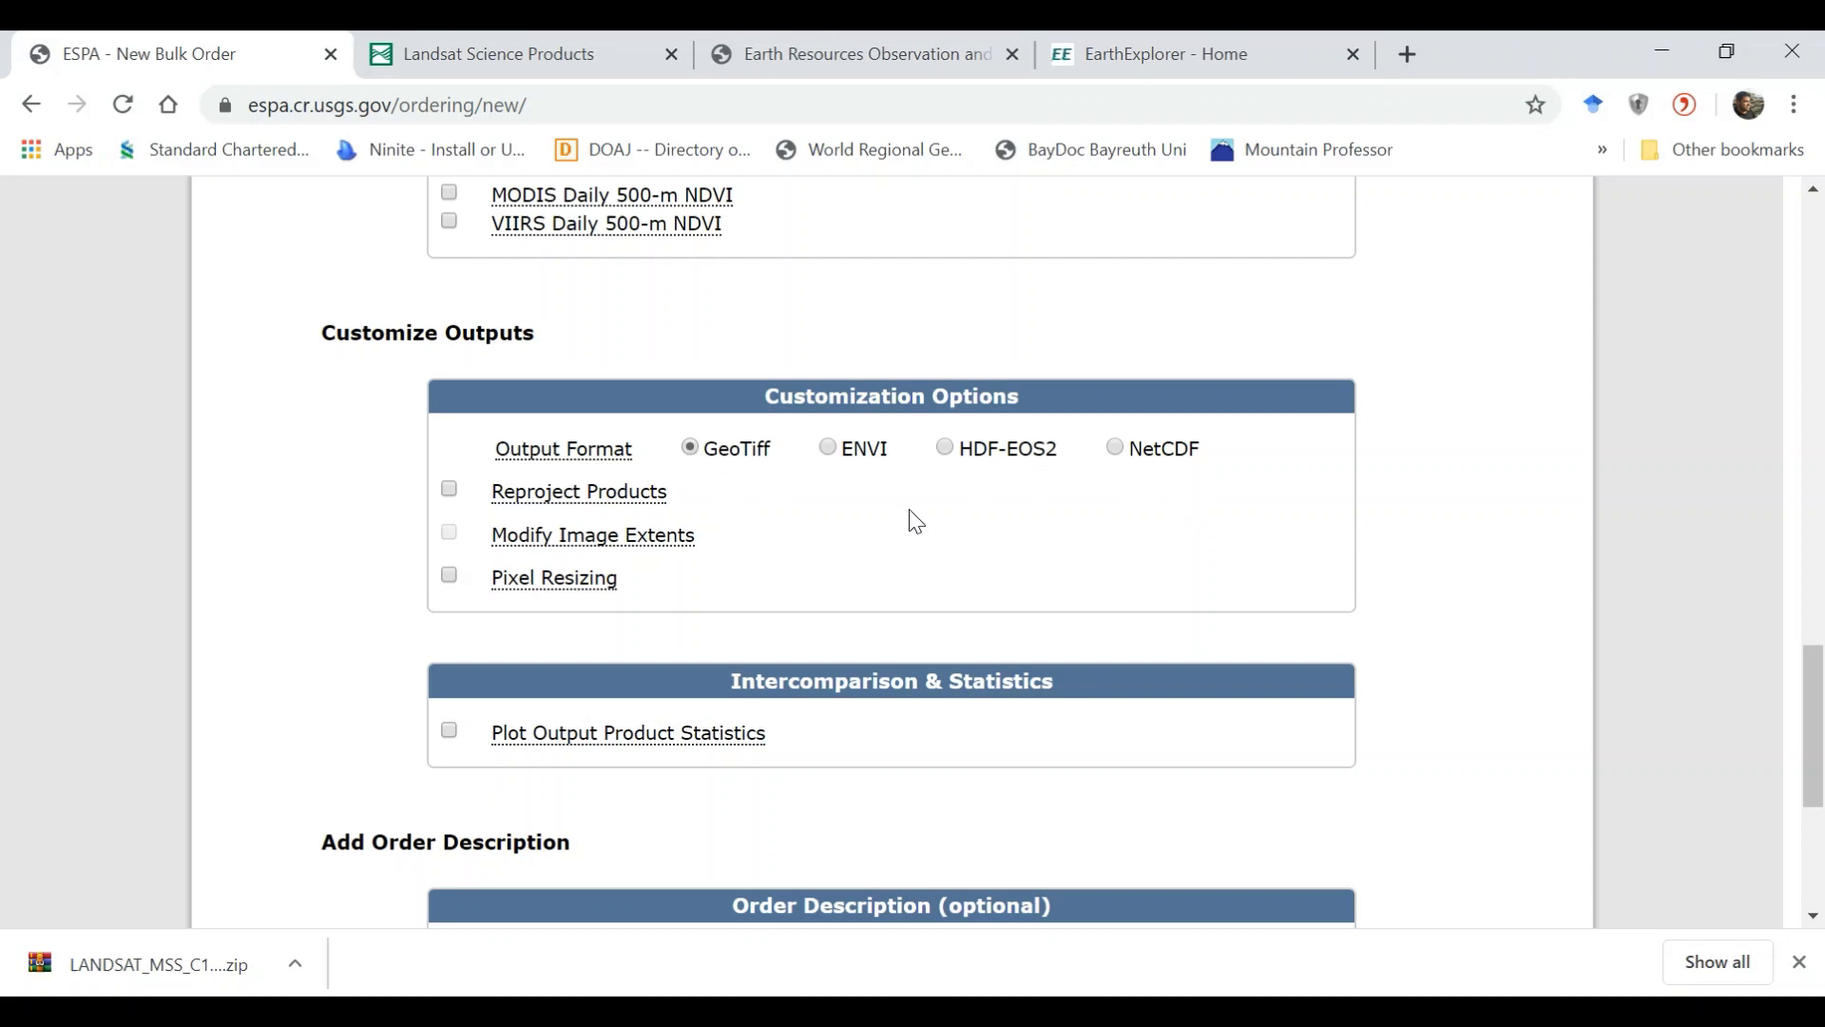
{"action": "left_click", "coordinate": [452, 490]}
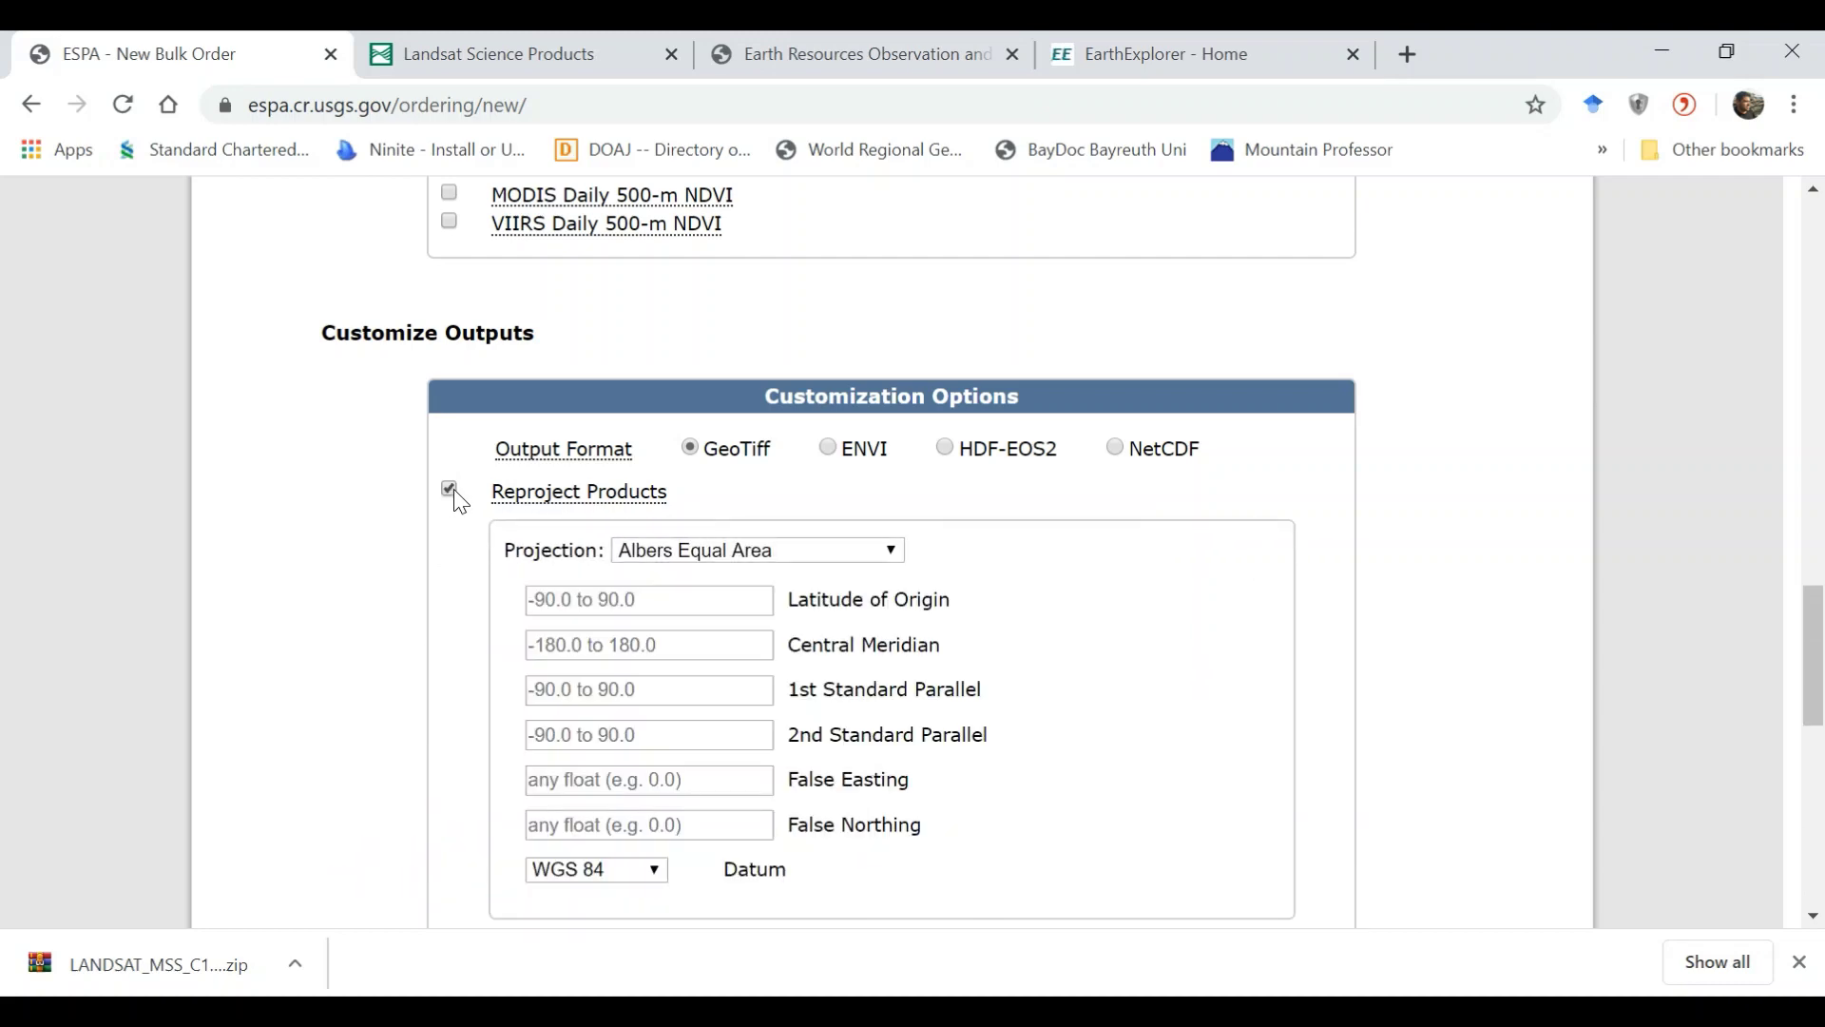
{"action": "left_click", "coordinate": [455, 492]}
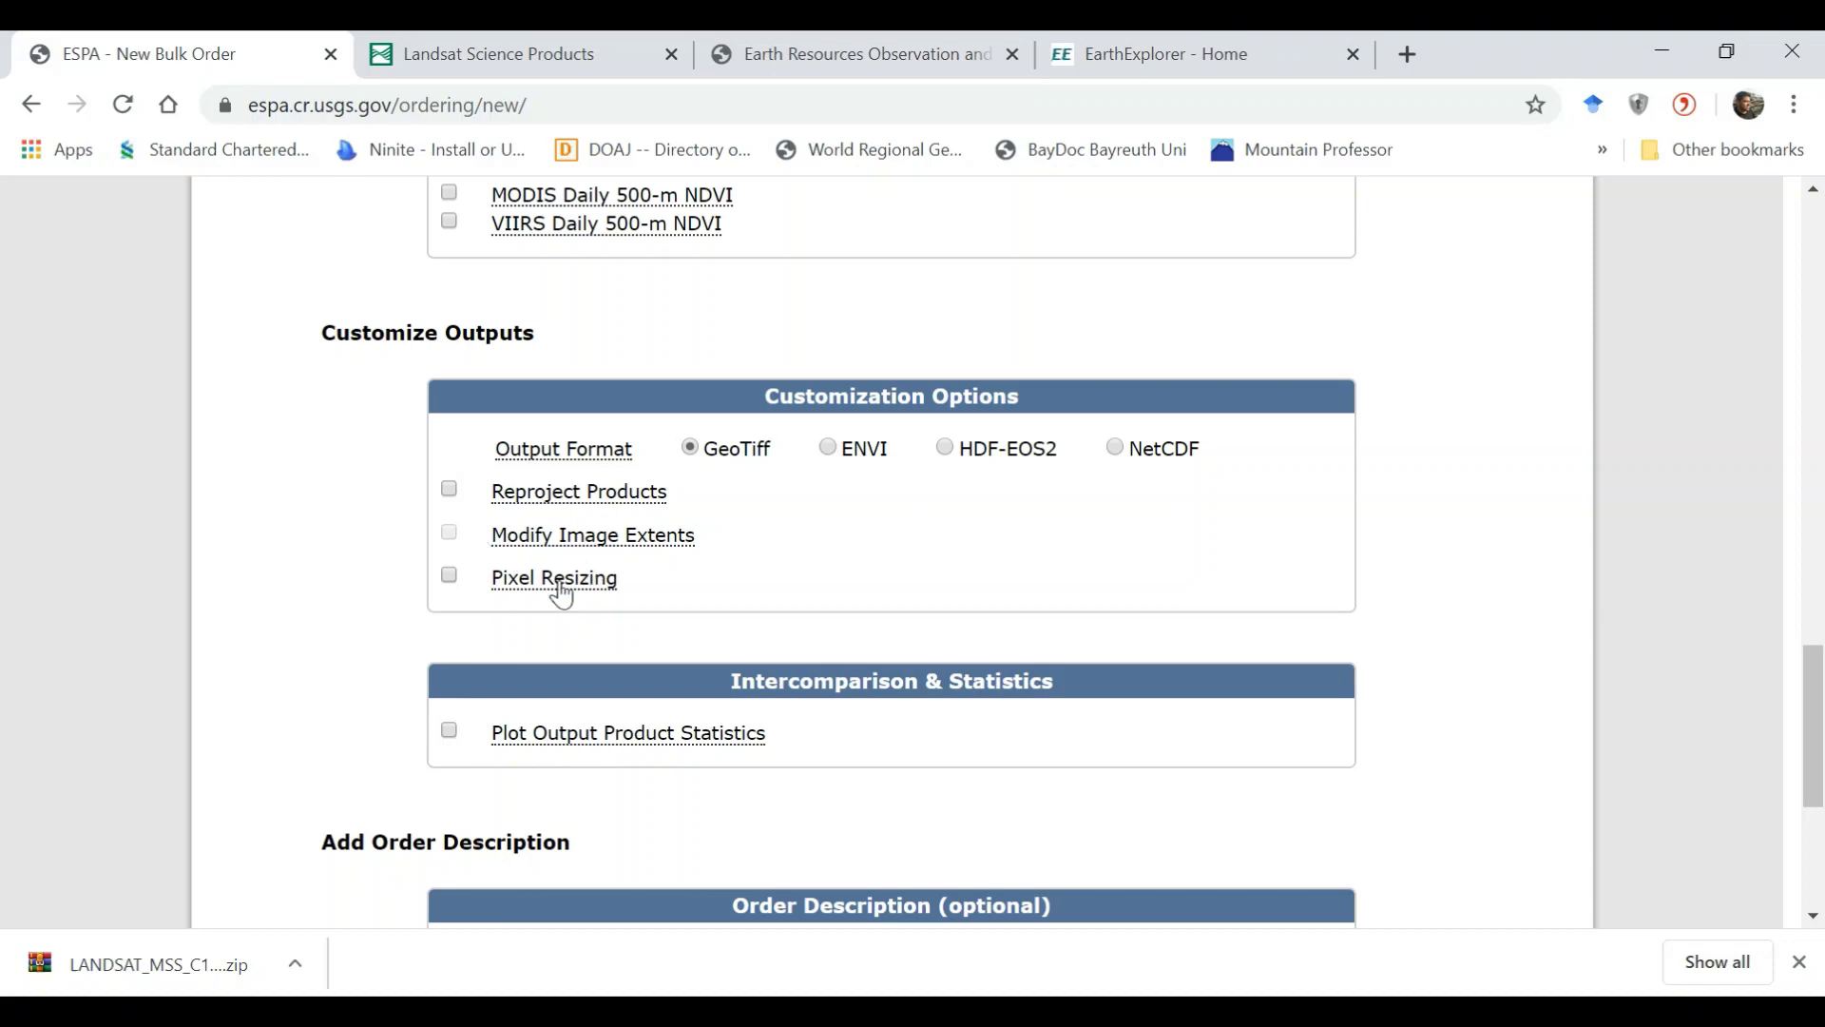
{"action": "left_click", "coordinate": [450, 575]}
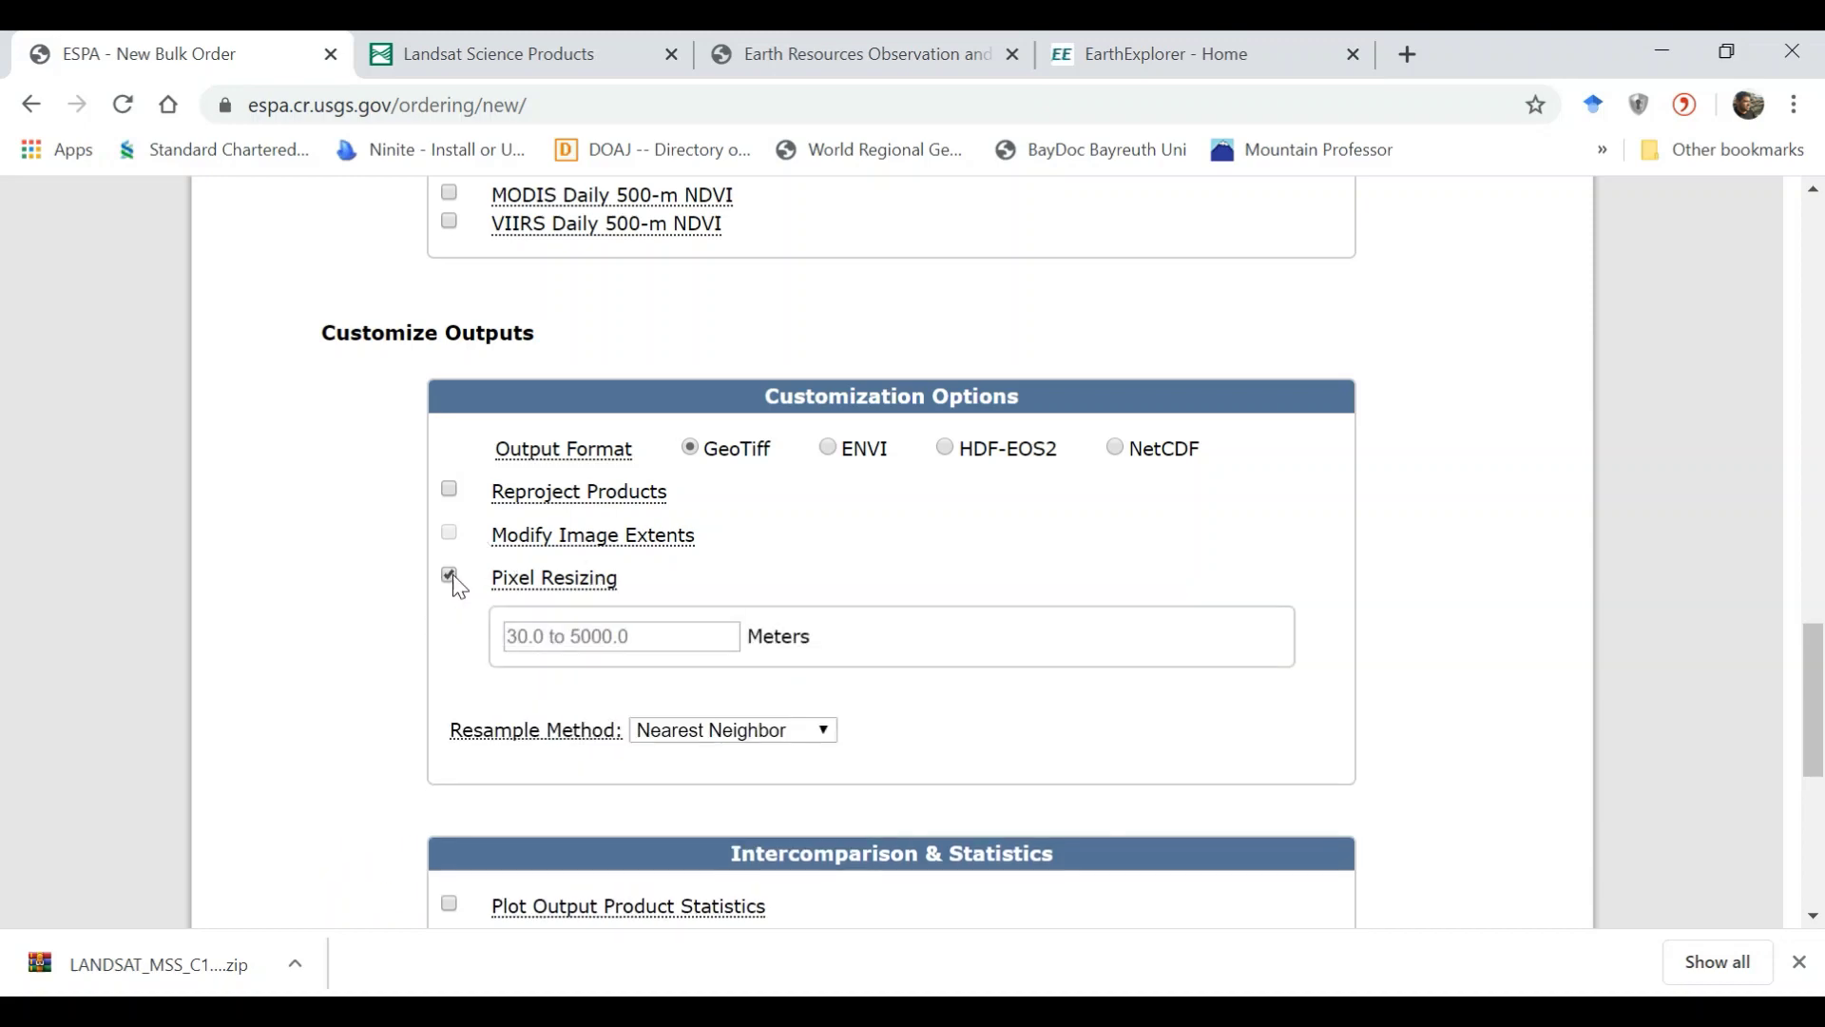
{"action": "left_click", "coordinate": [451, 575]}
{"action": "scroll", "coordinate": [1295, 601], "scroll_direction": "down", "scroll_amount": 3}
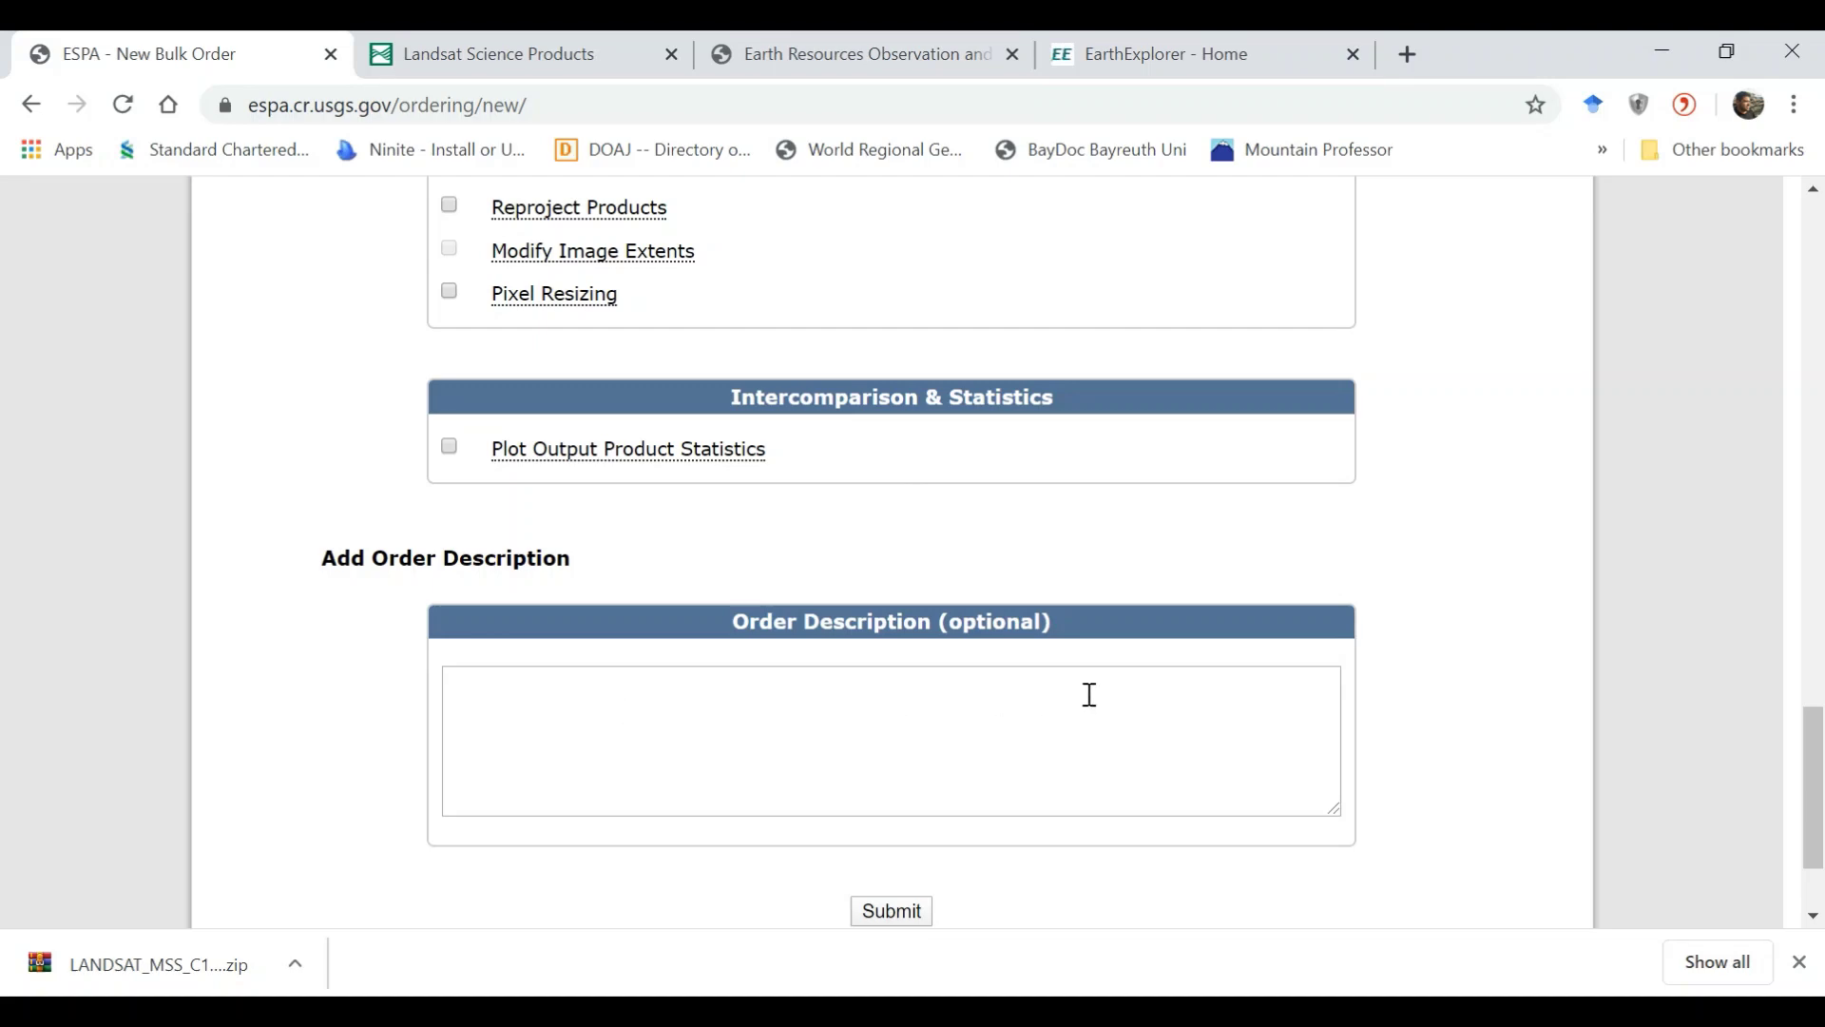
Tick NDVI under Spectral Indices and scroll down to the Submit button.
{"action": "scroll", "coordinate": [1090, 695], "scroll_direction": "up", "scroll_amount": 10}
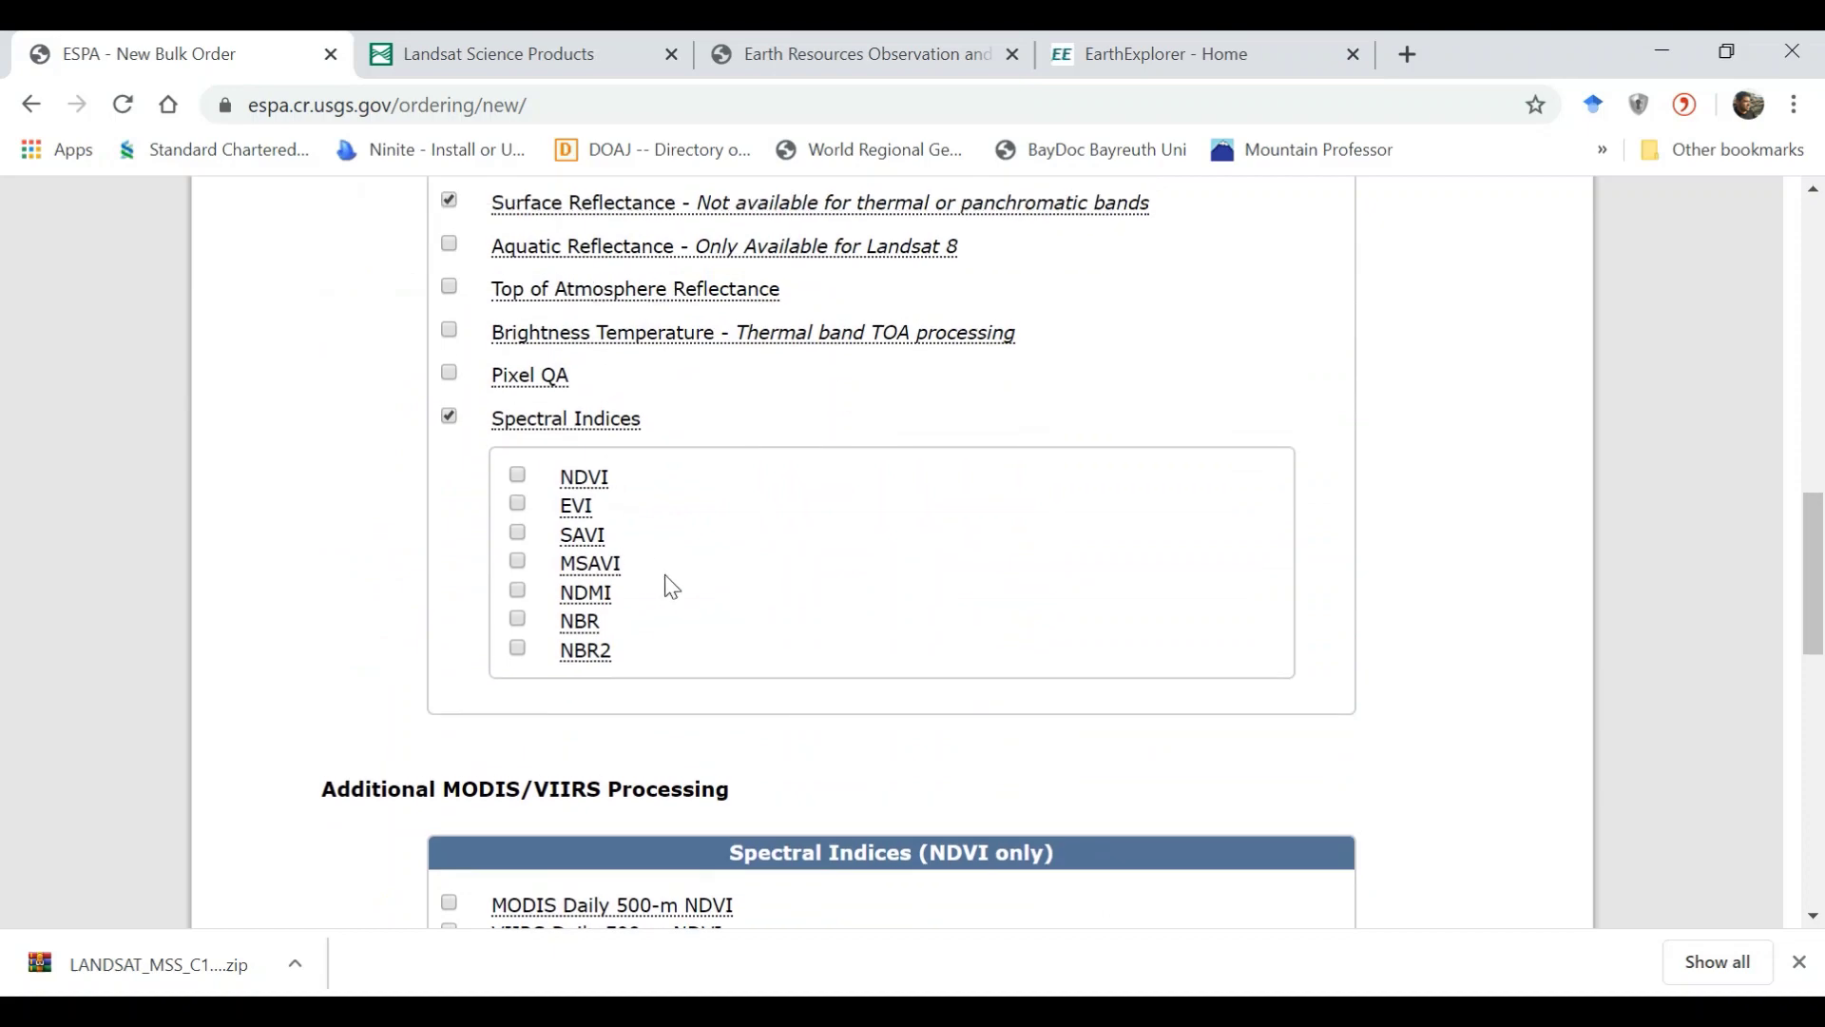
{"action": "scroll", "coordinate": [669, 587], "scroll_direction": "up", "scroll_amount": 1}
{"action": "left_click", "coordinate": [517, 616]}
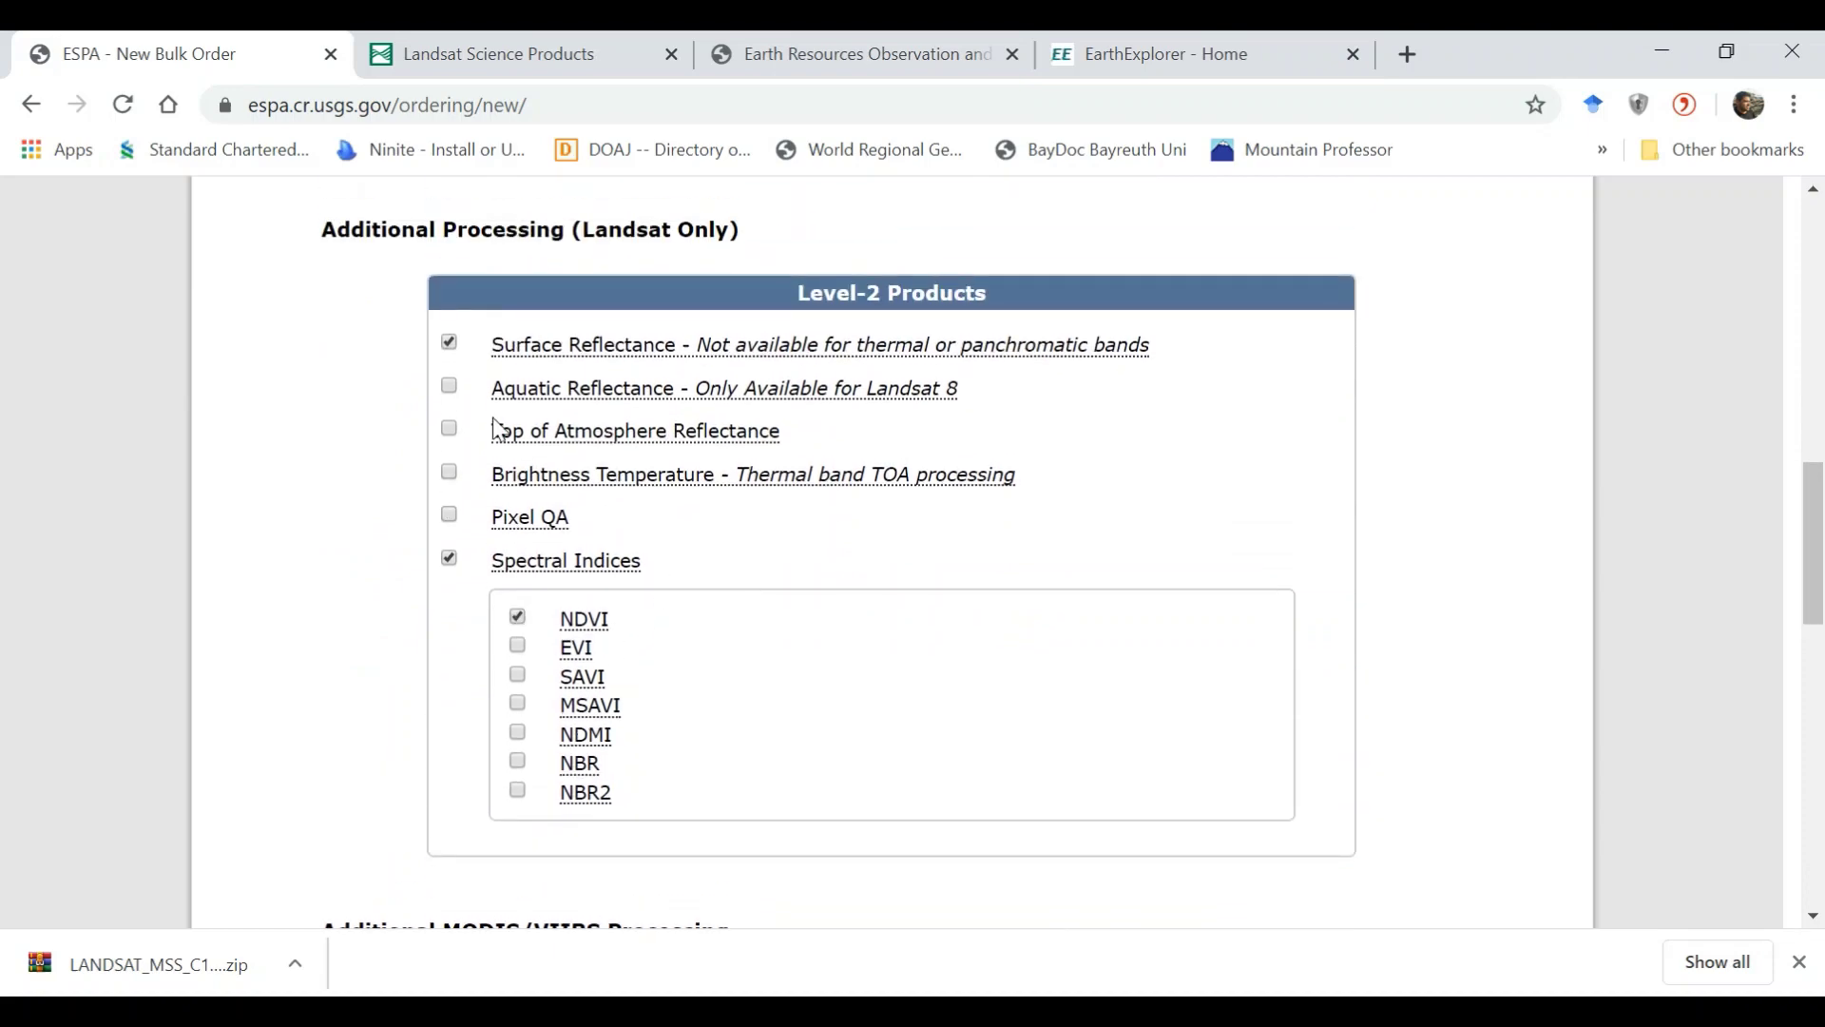
{"action": "scroll", "coordinate": [693, 664], "scroll_direction": "up", "scroll_amount": 6}
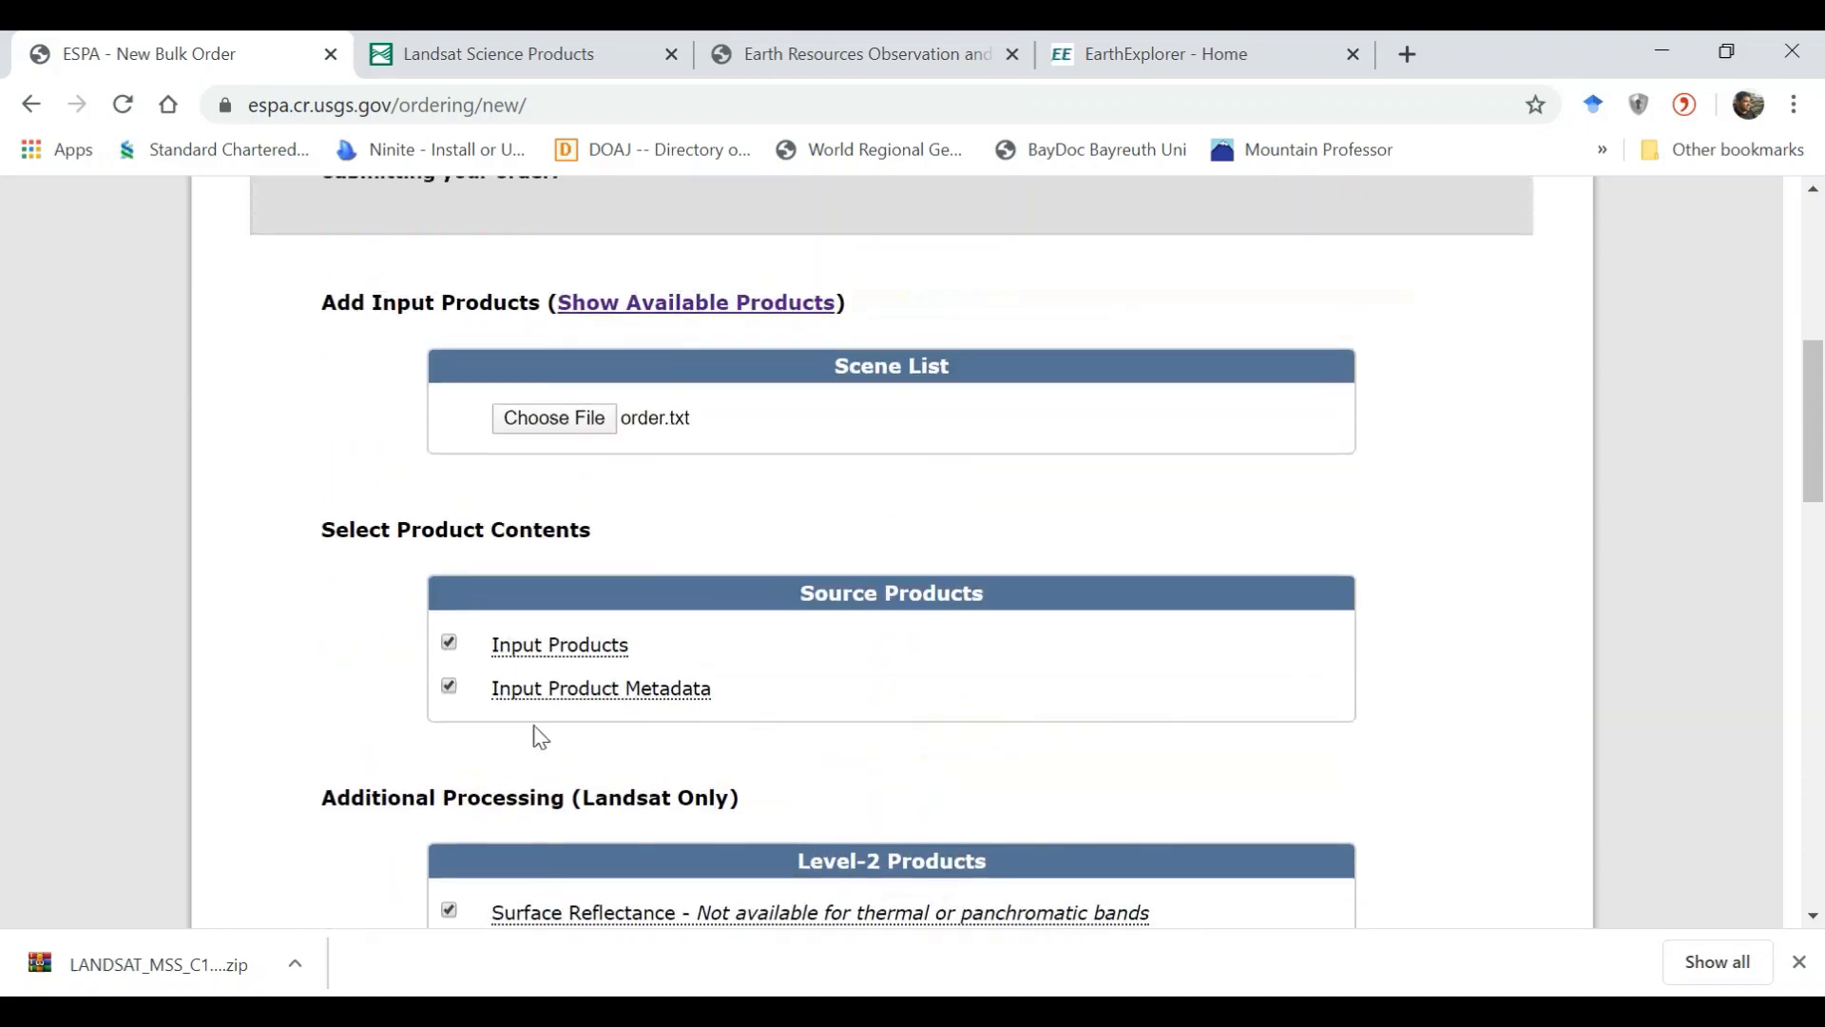
{"action": "scroll", "coordinate": [765, 751], "scroll_direction": "down", "scroll_amount": 1}
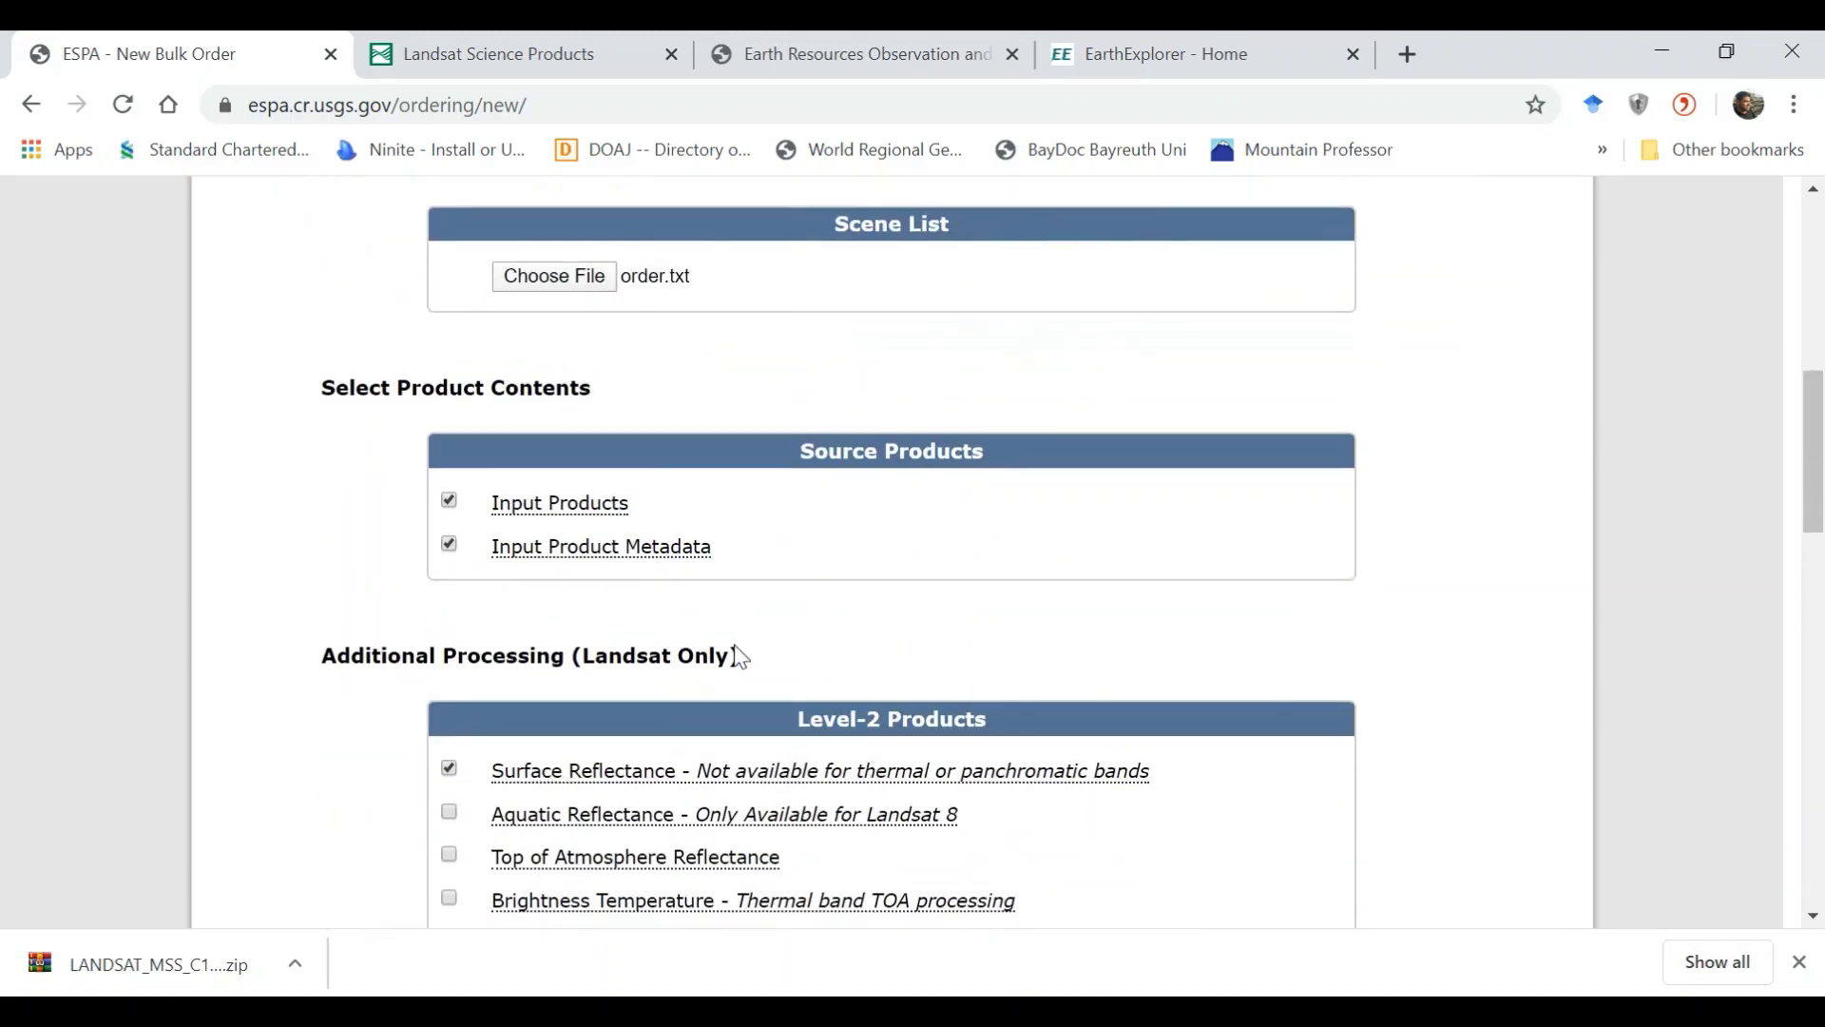
{"action": "scroll", "coordinate": [965, 746], "scroll_direction": "down", "scroll_amount": 15}
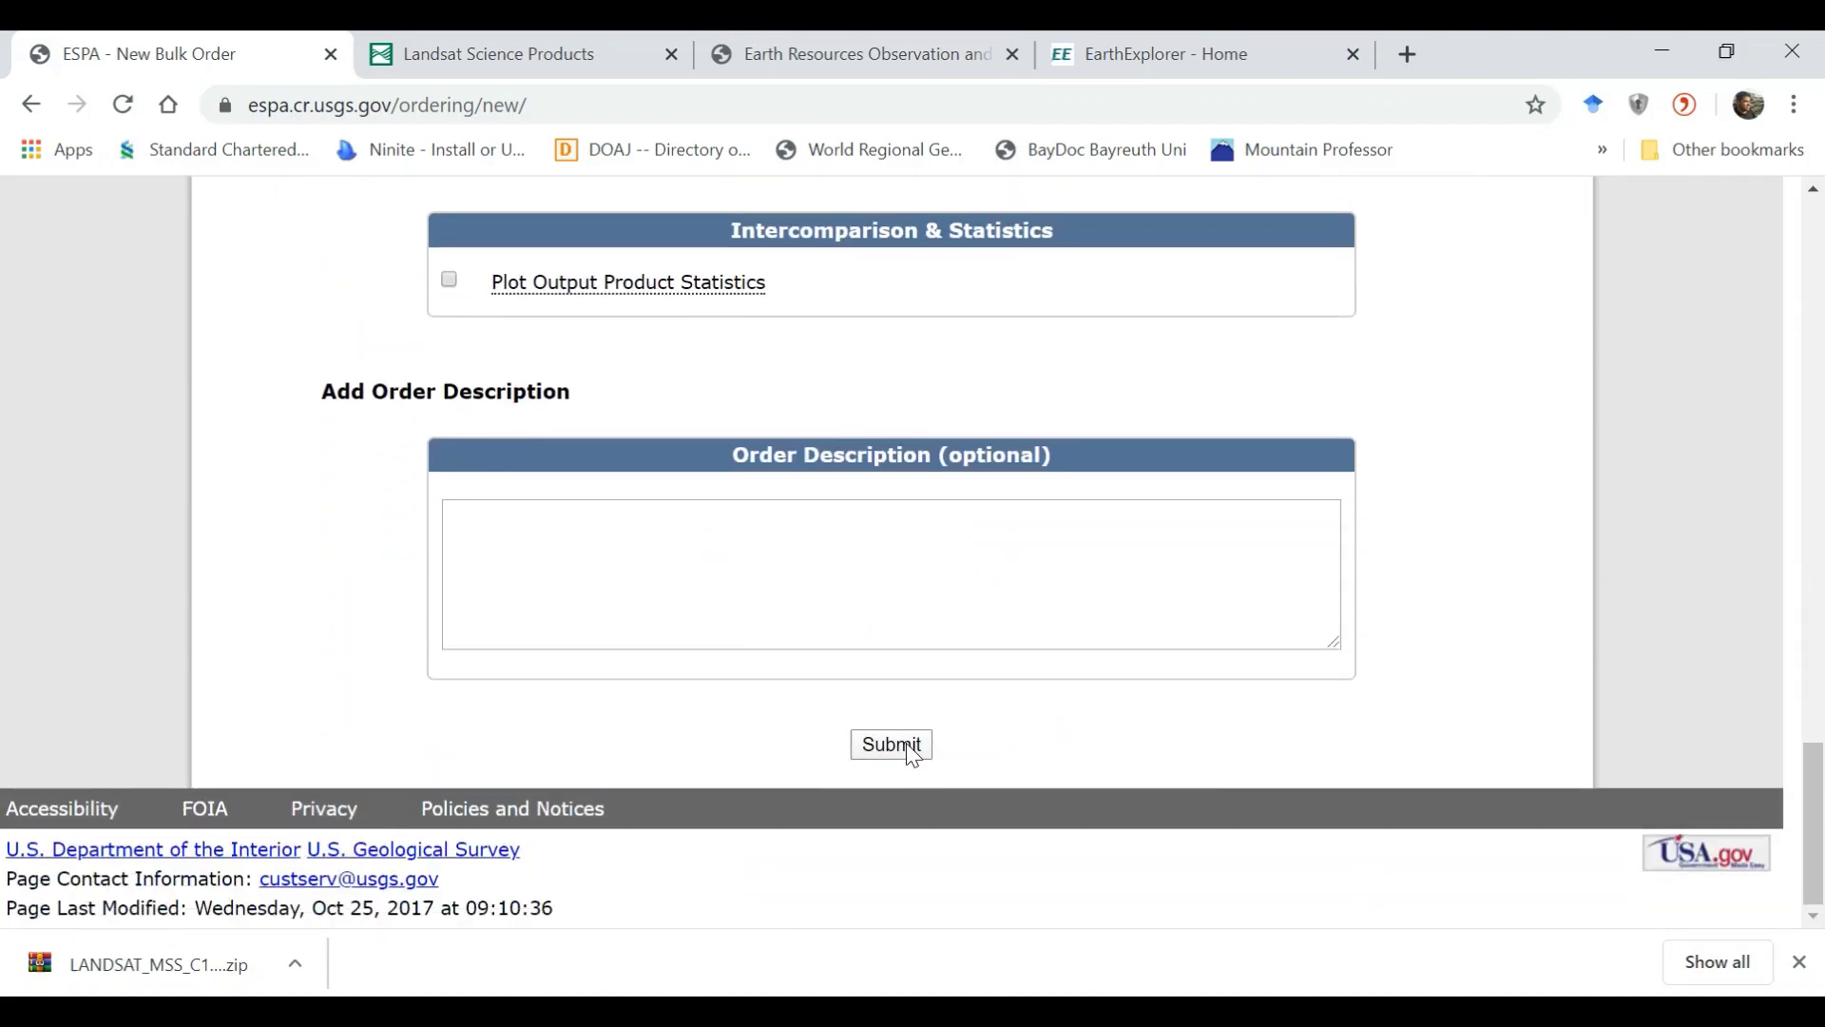
Submit the bulk order and review its details: five LE07 scenes, GeoTiff output, sr_ndvi included.
{"action": "left_click", "coordinate": [909, 748]}
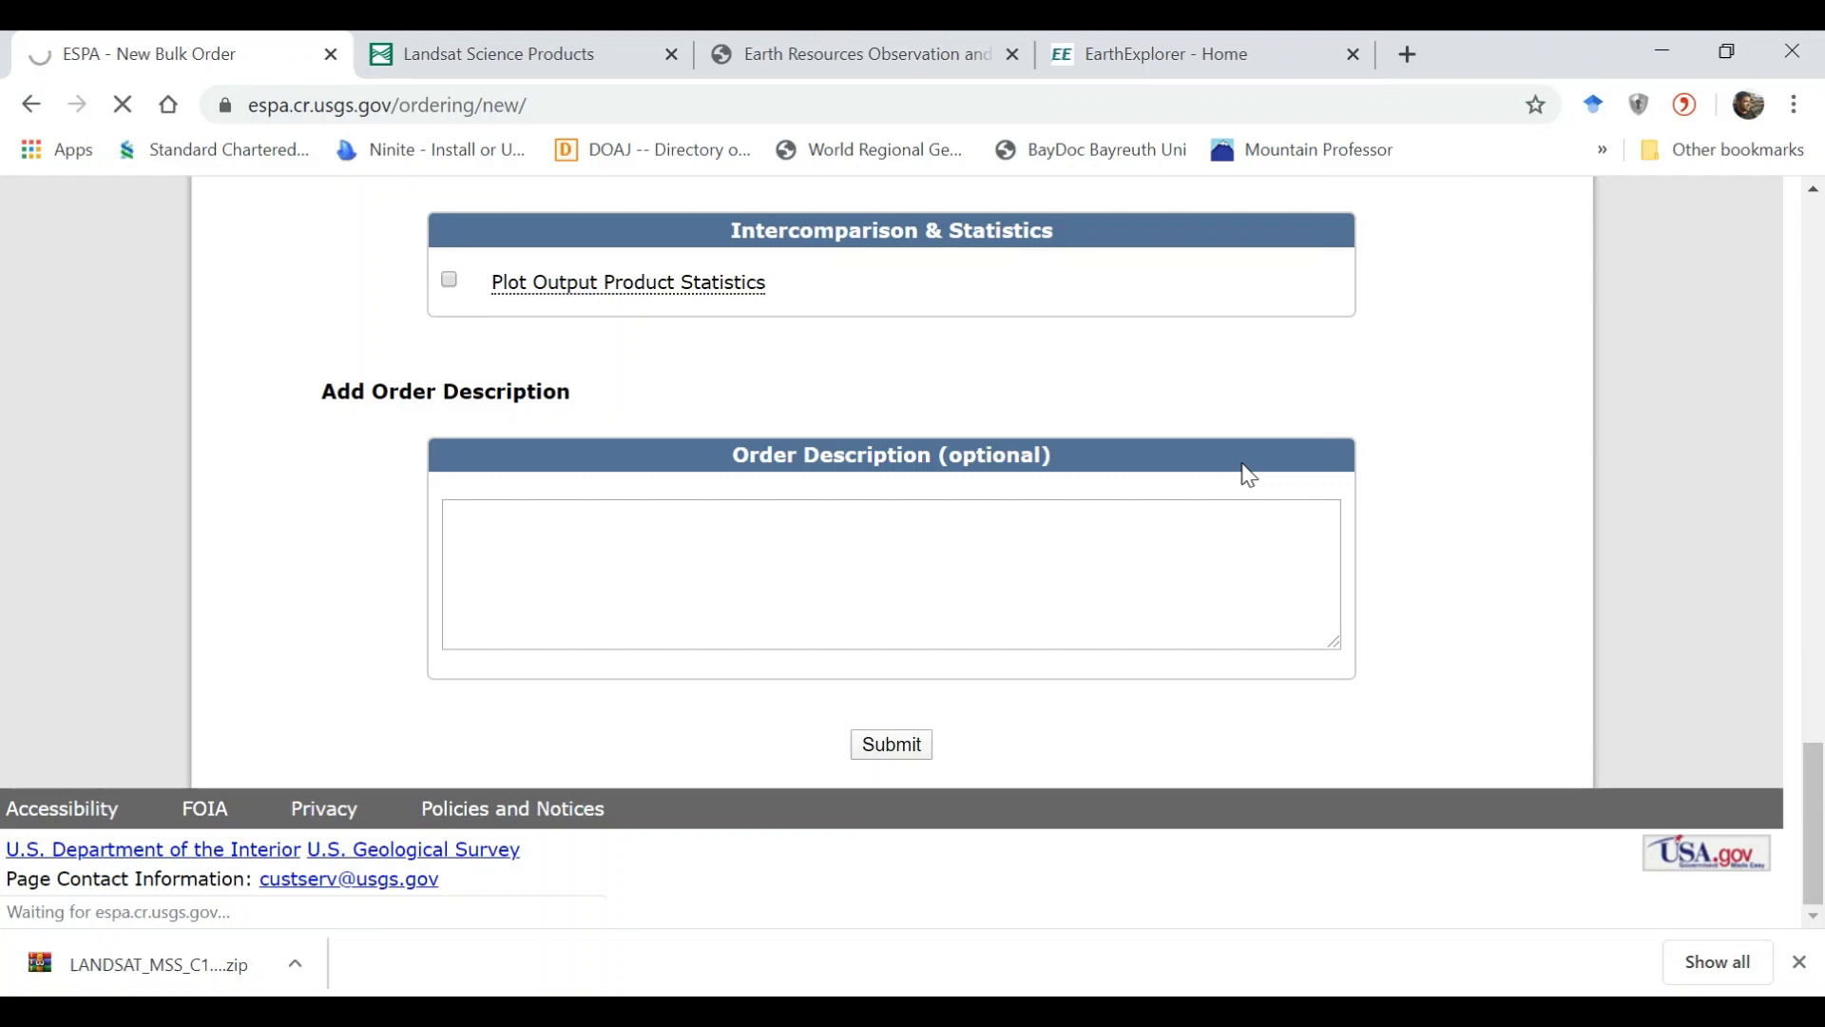
{"action": "scroll", "coordinate": [1087, 644], "scroll_direction": "down", "scroll_amount": 2}
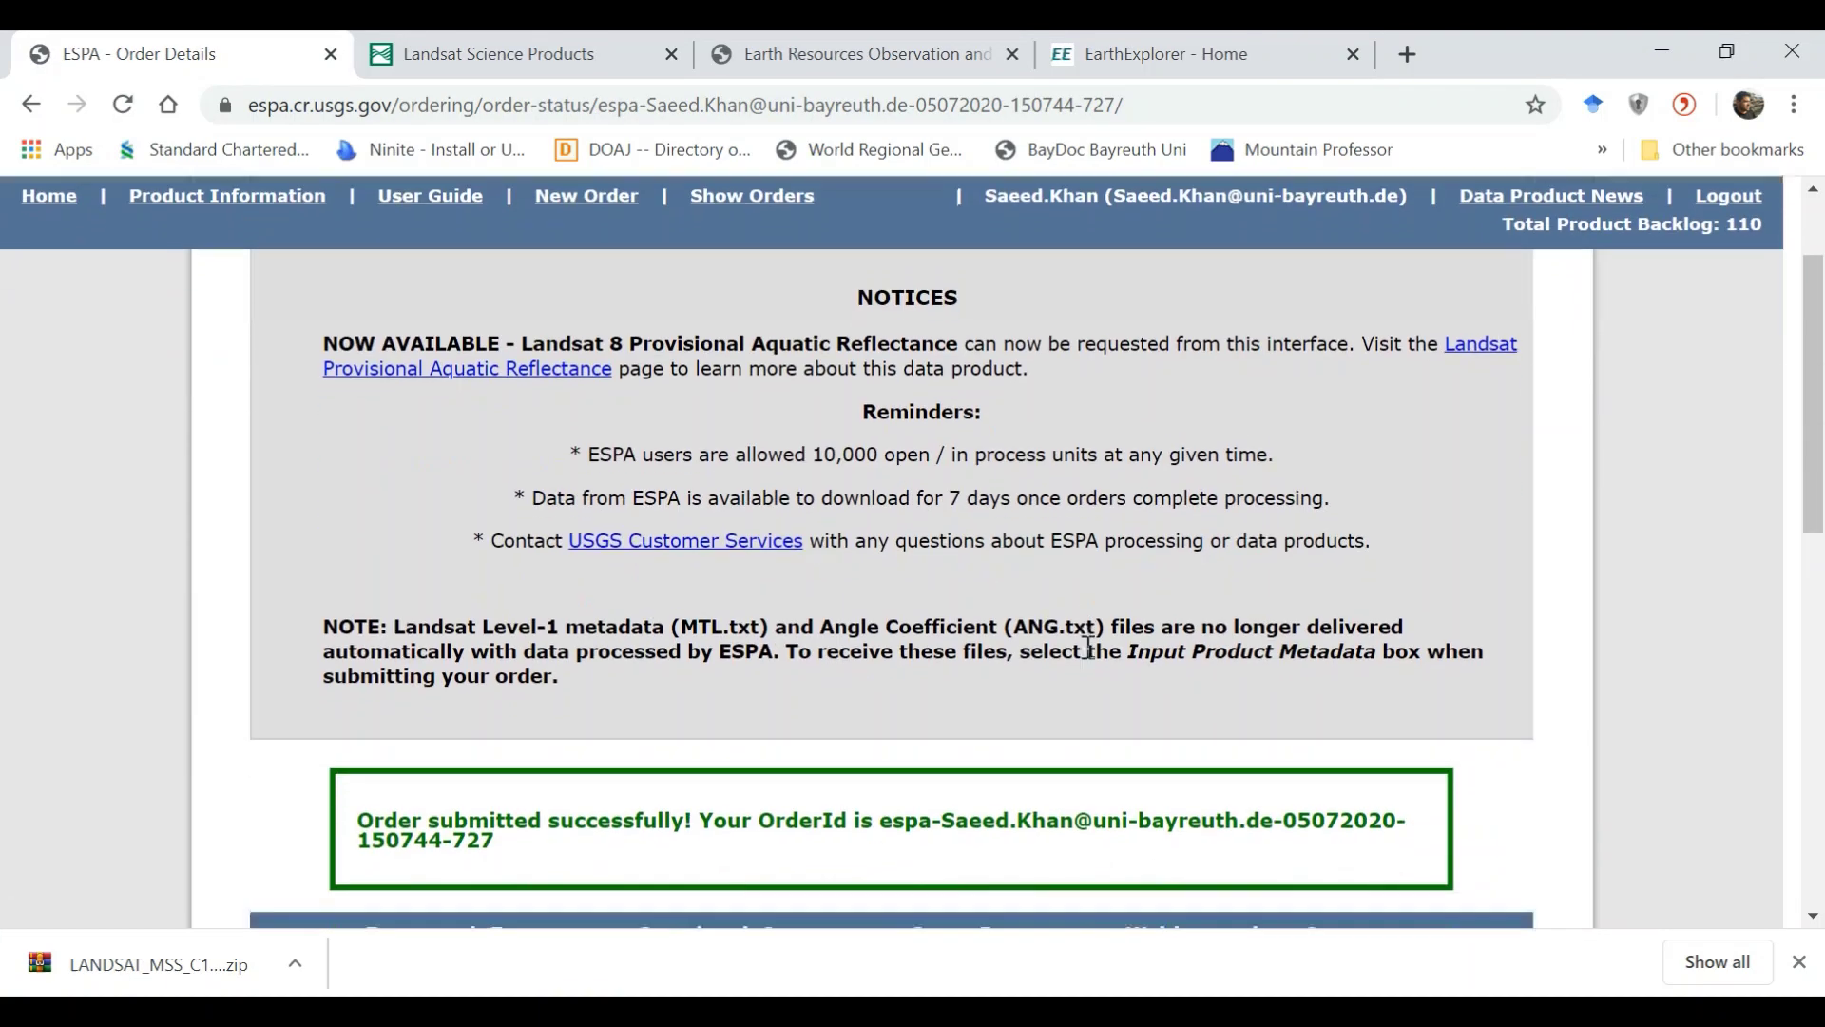
{"action": "scroll", "coordinate": [1089, 648], "scroll_direction": "down", "scroll_amount": 3}
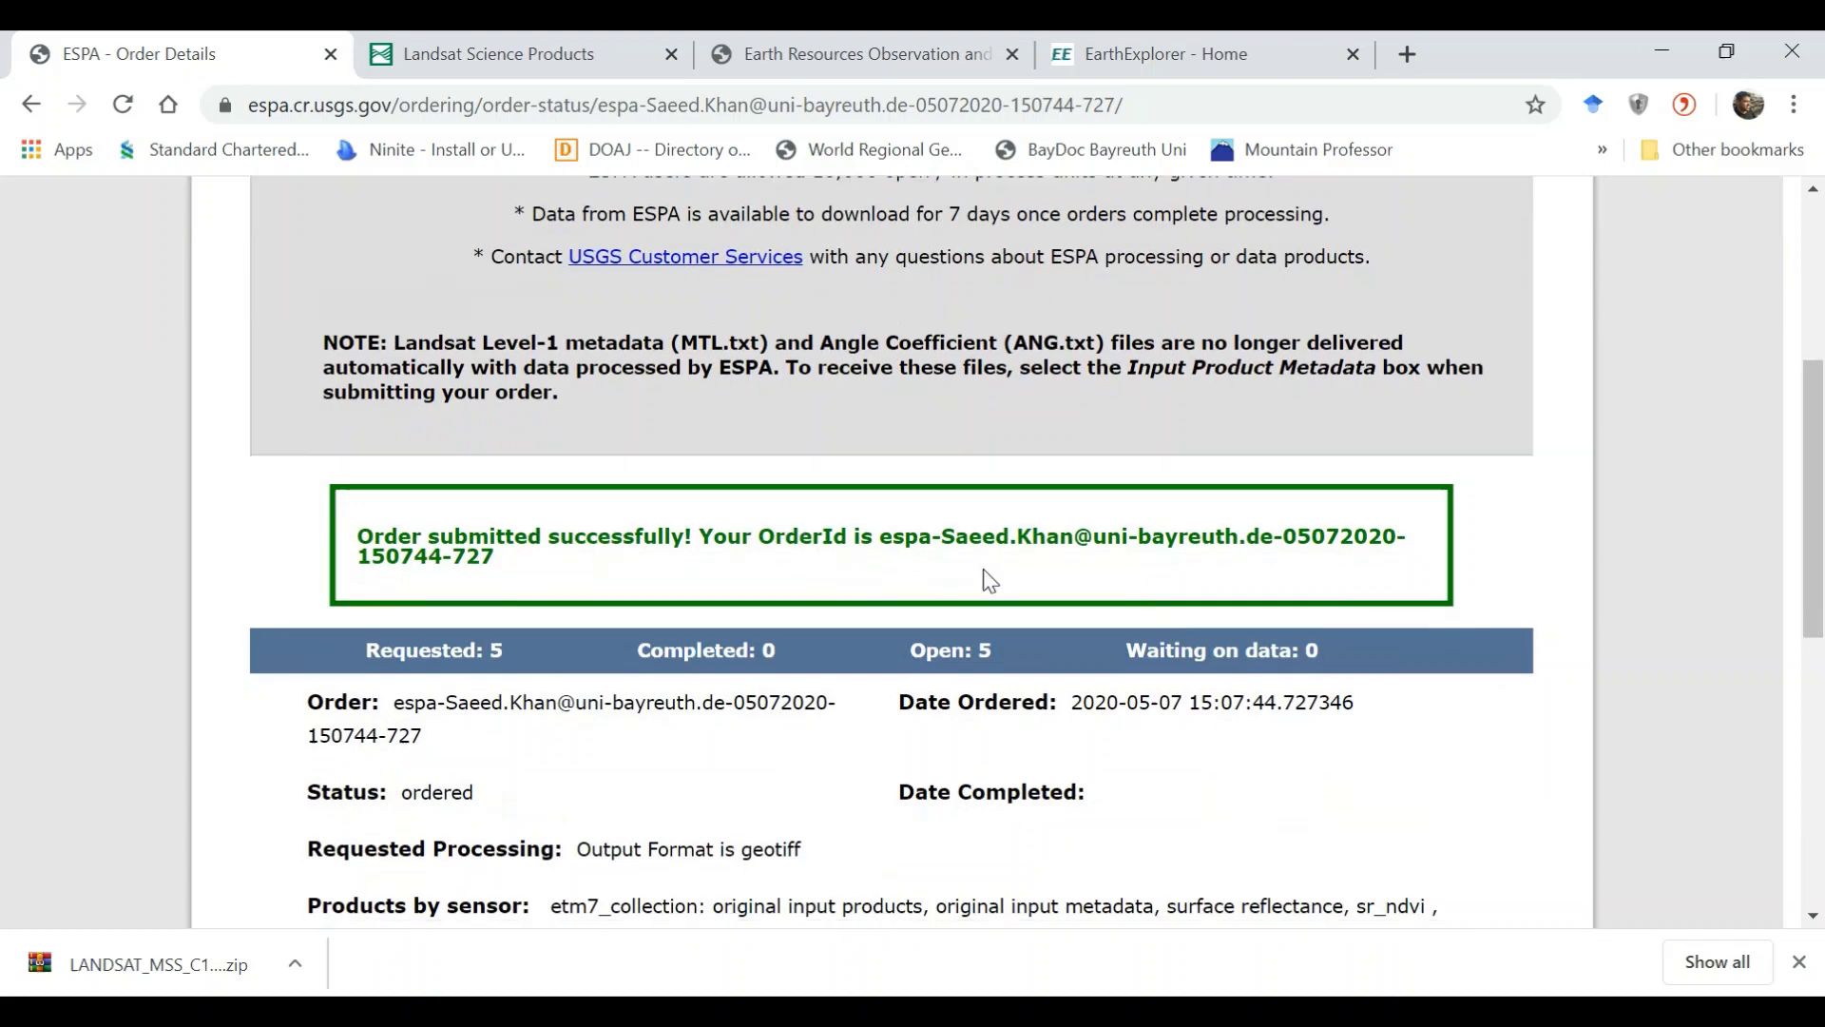
{"action": "scroll", "coordinate": [985, 571], "scroll_direction": "down", "scroll_amount": 3}
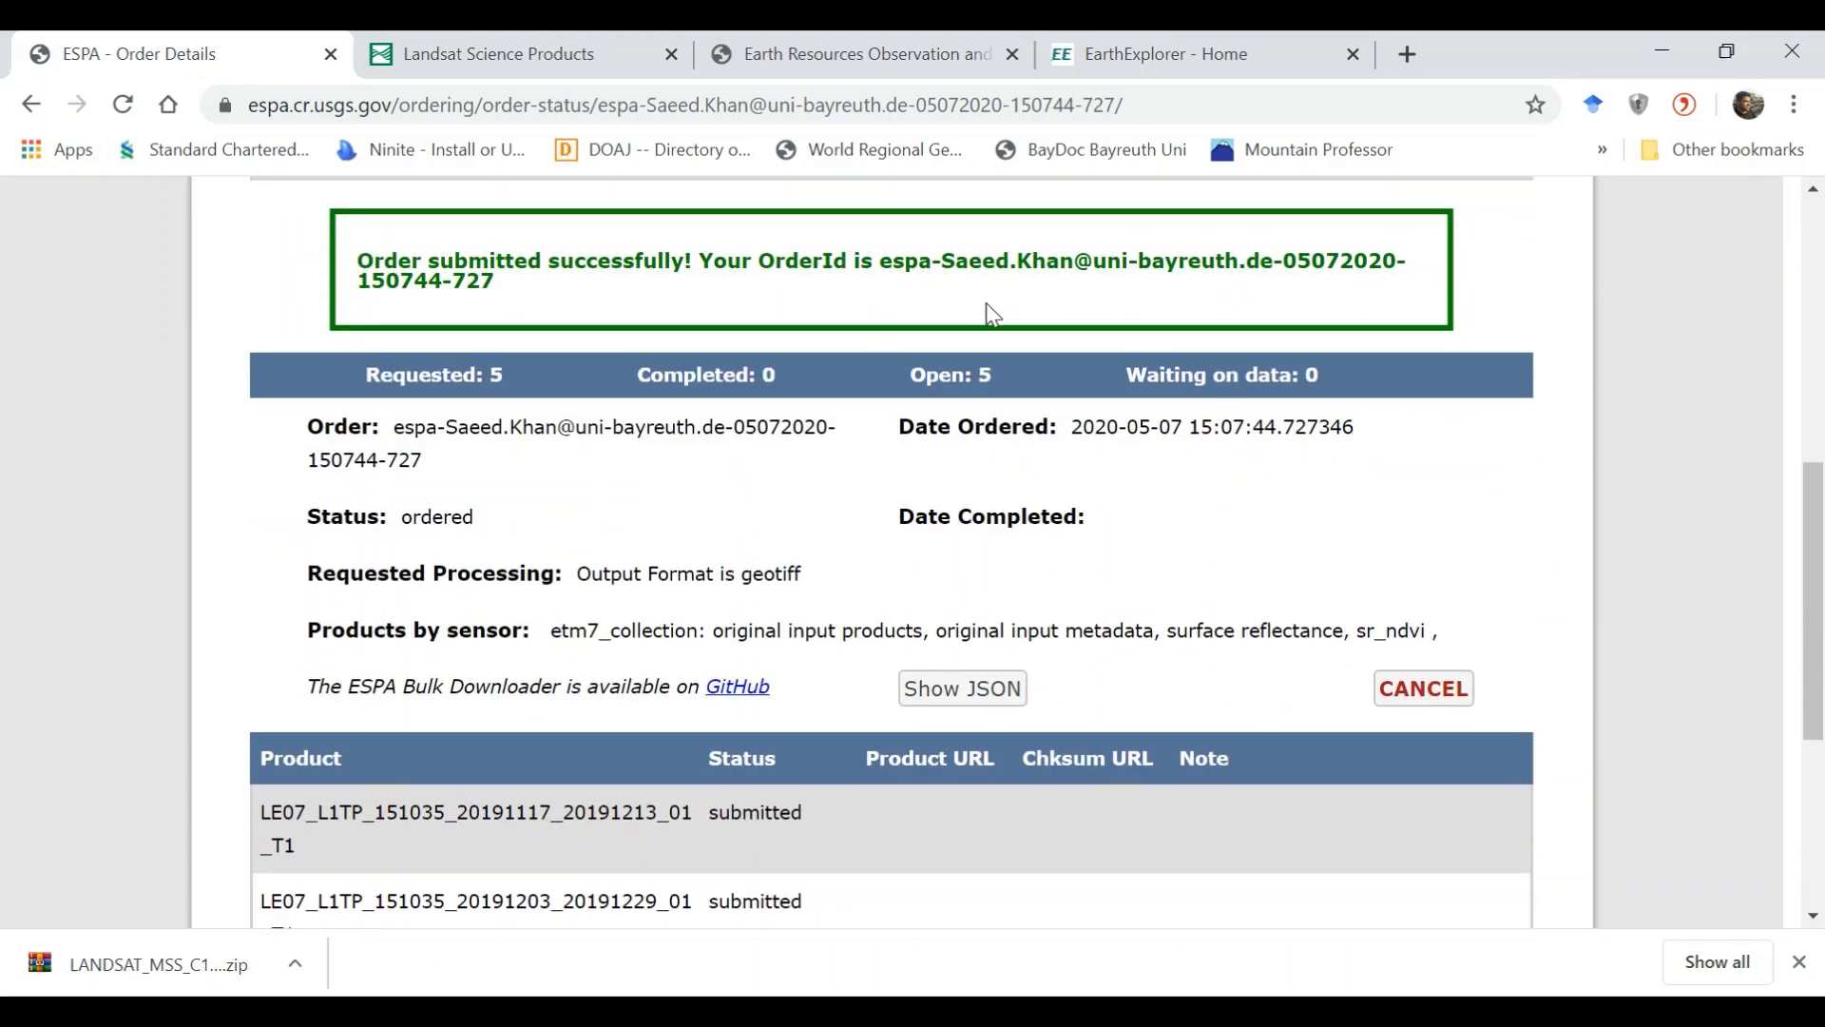
{"action": "scroll", "coordinate": [1062, 671], "scroll_direction": "down", "scroll_amount": 1}
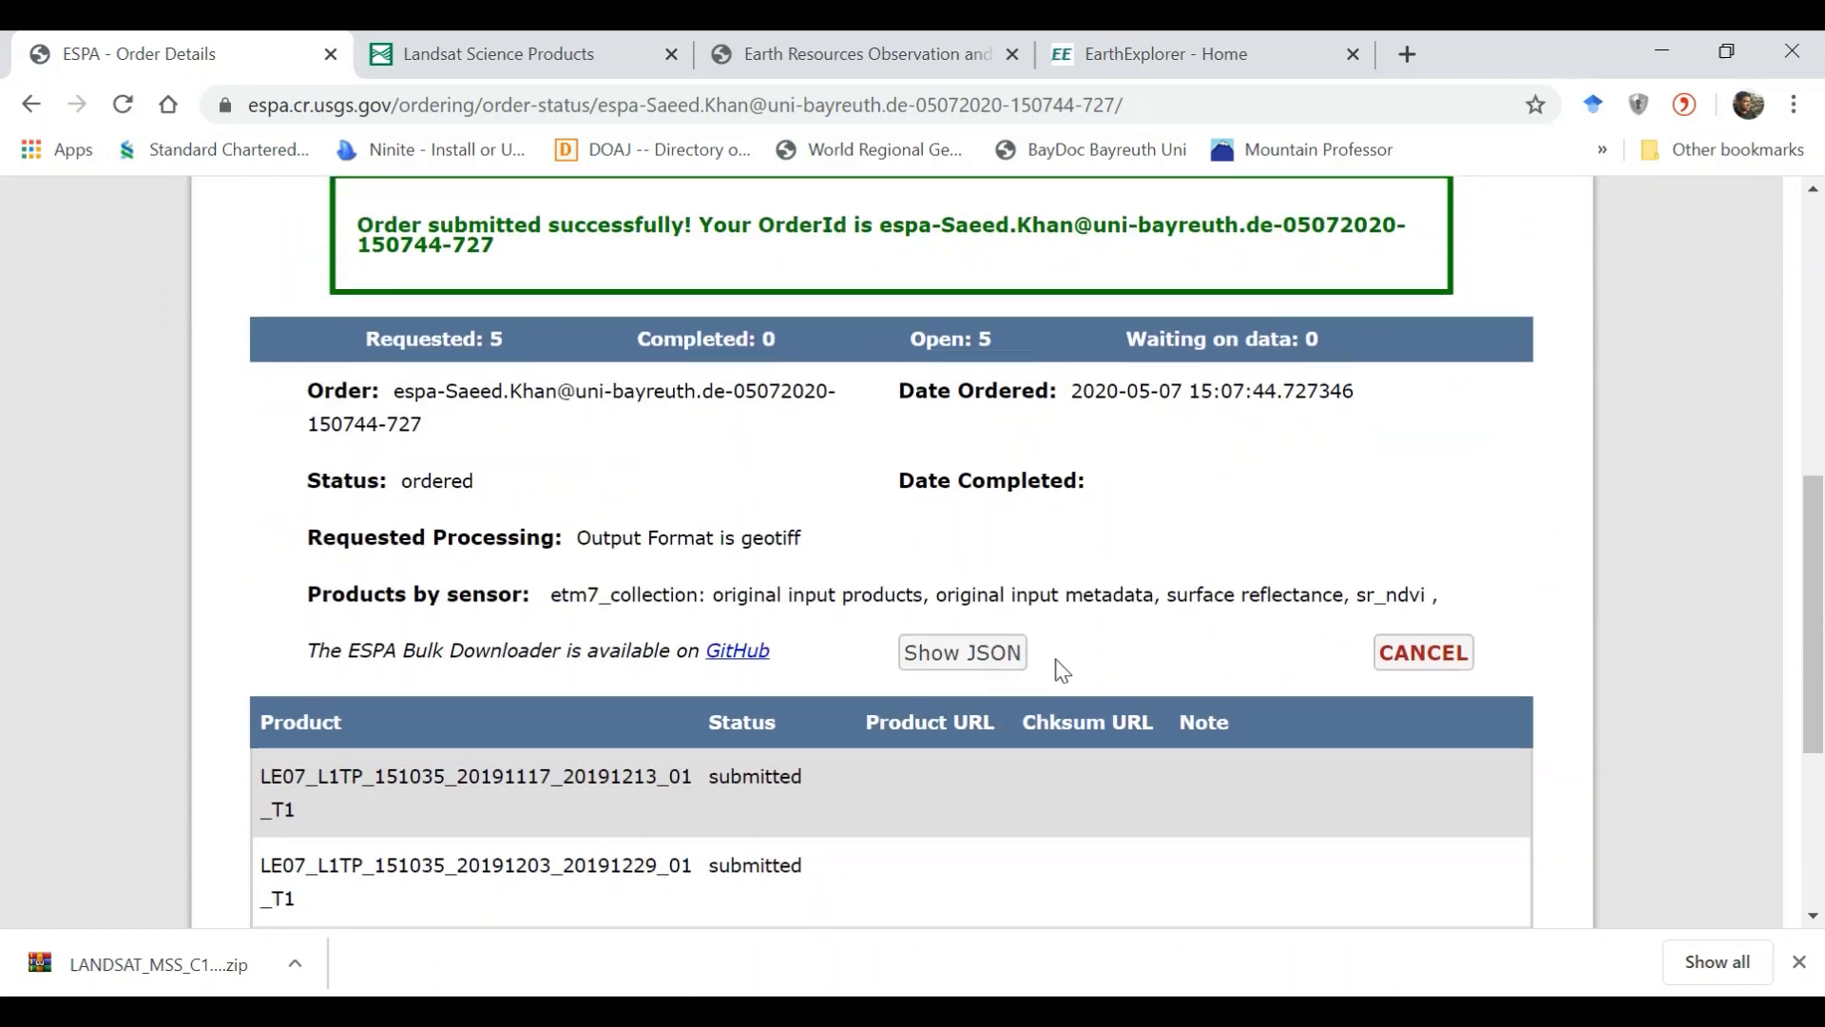
{"action": "scroll", "coordinate": [1014, 738], "scroll_direction": "down", "scroll_amount": 1}
{"action": "scroll", "coordinate": [1100, 729], "scroll_direction": "down", "scroll_amount": 3}
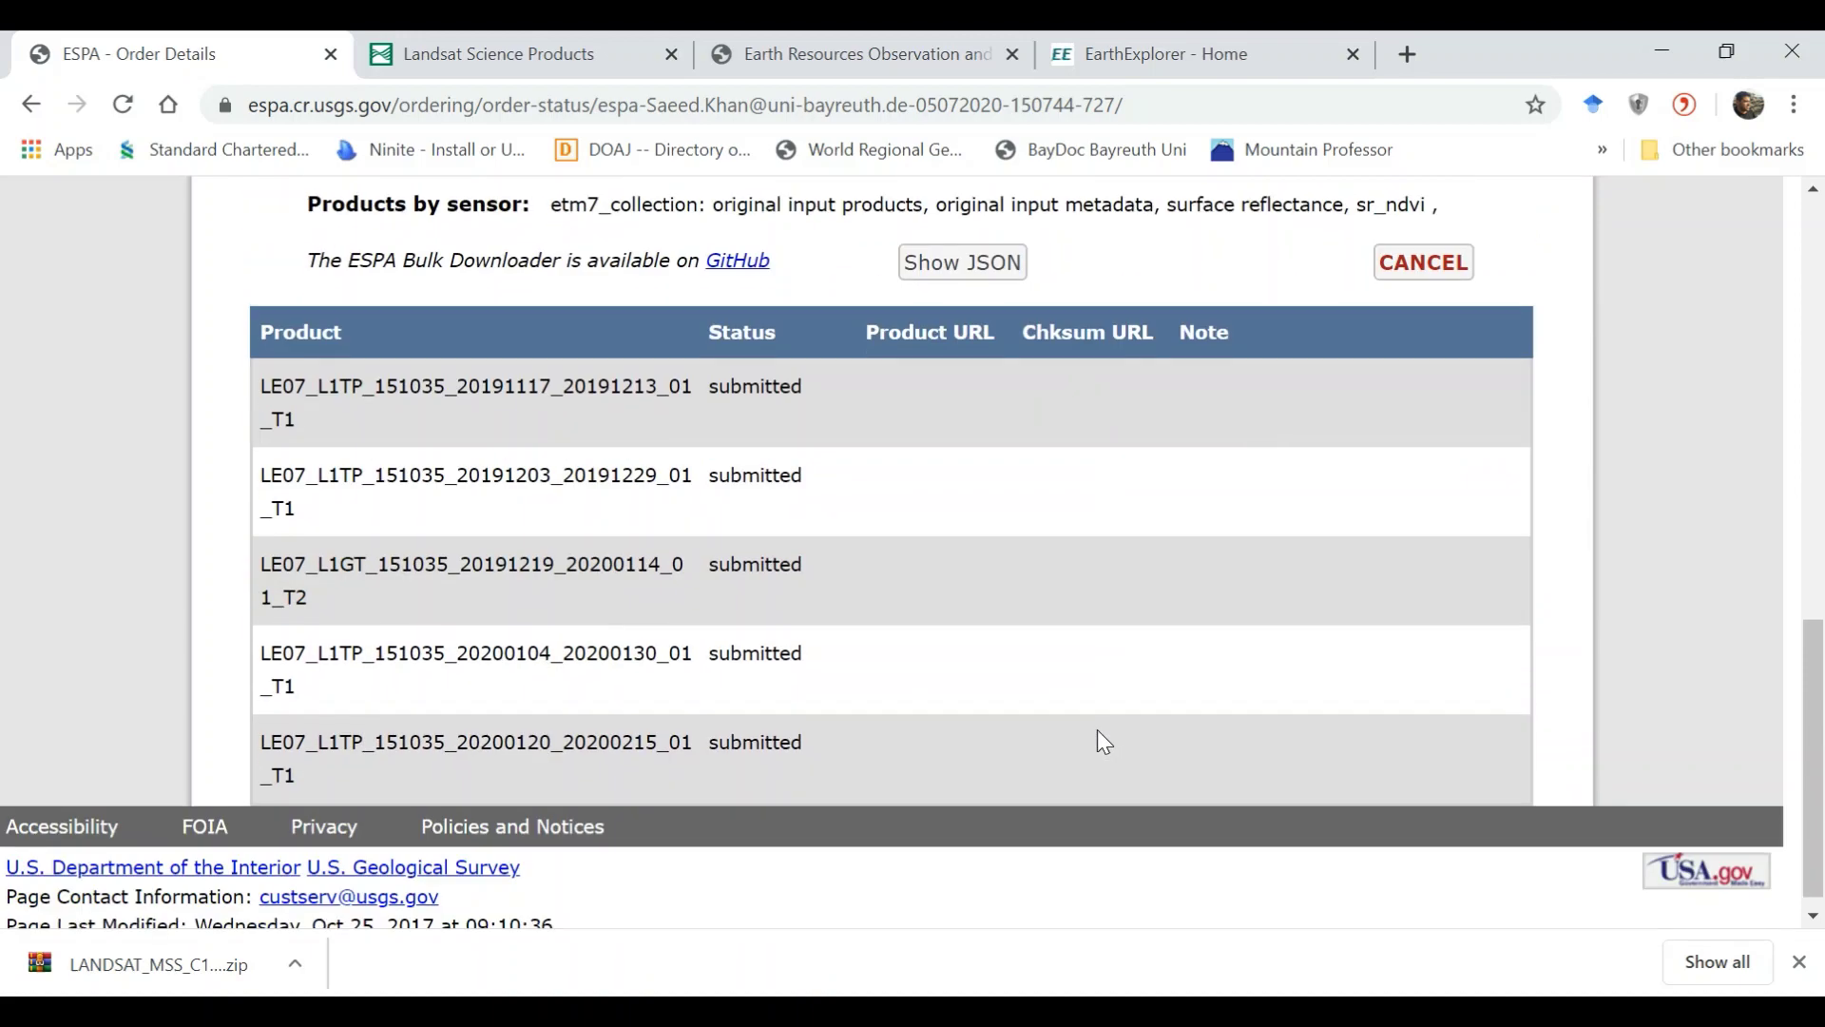
{"action": "scroll", "coordinate": [796, 445], "scroll_direction": "up", "scroll_amount": 6}
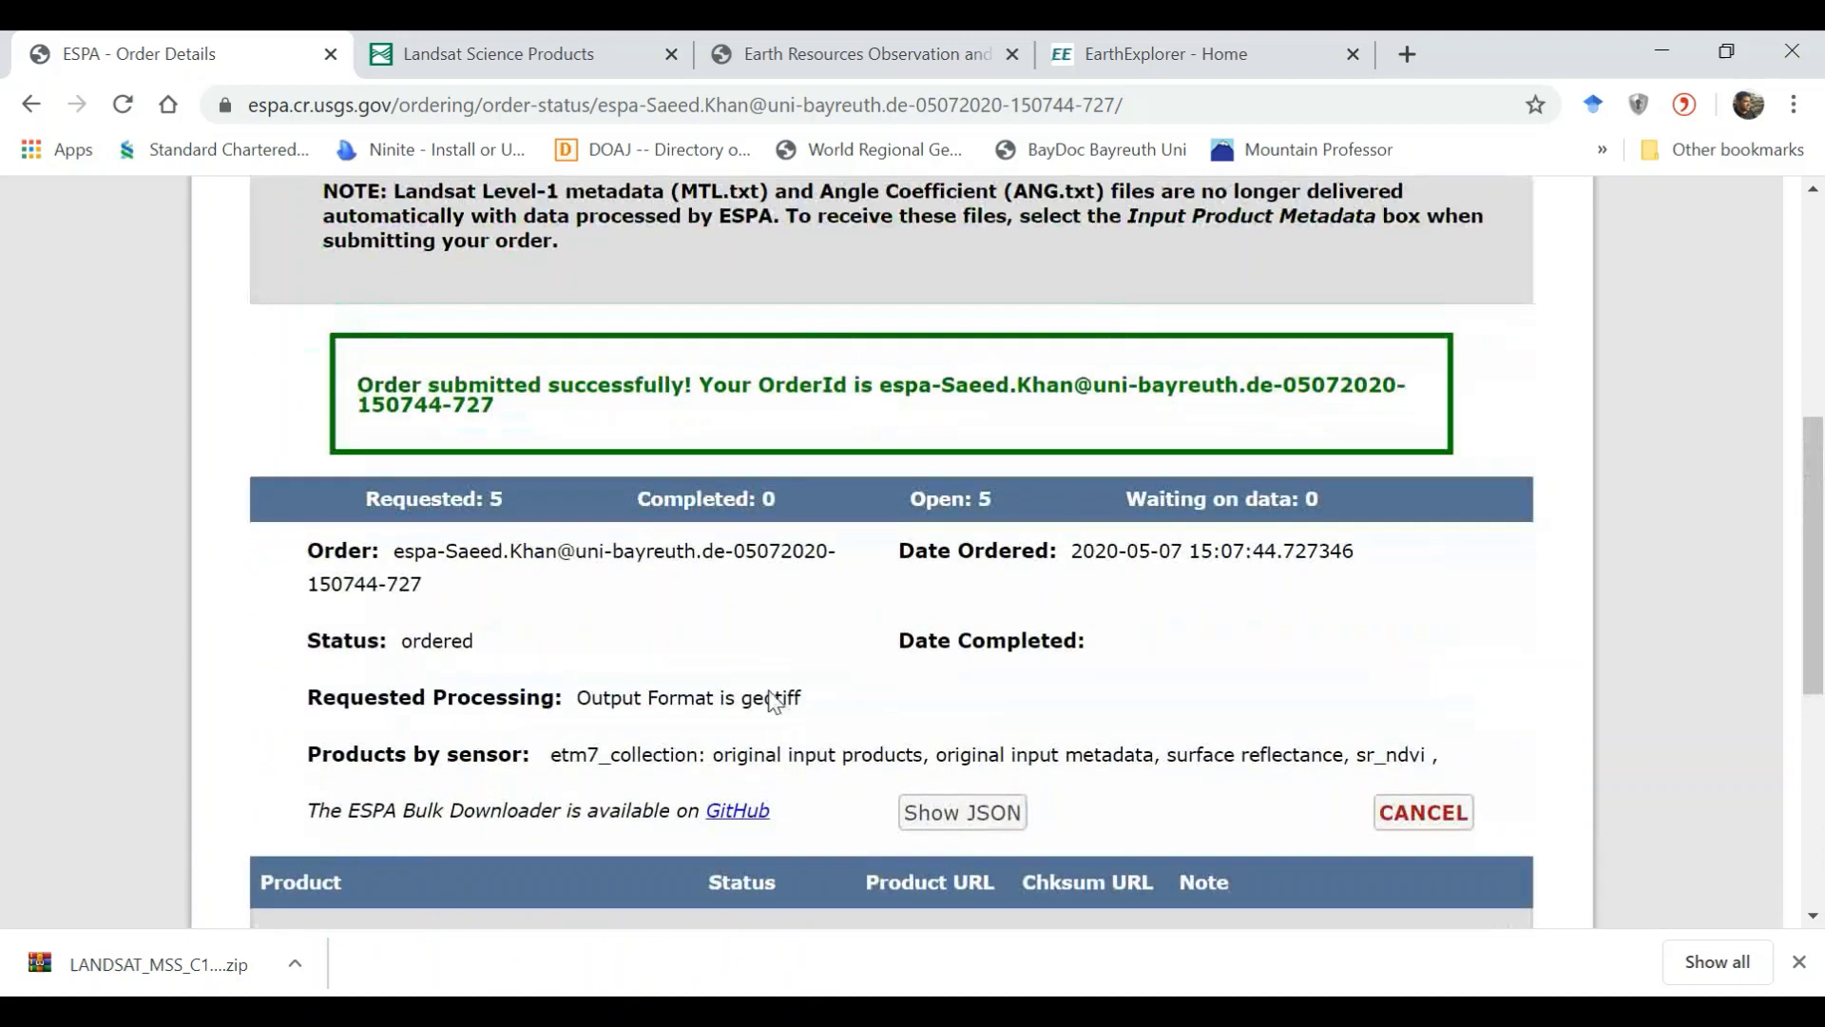
{"action": "scroll", "coordinate": [687, 533], "scroll_direction": "up", "scroll_amount": 6}
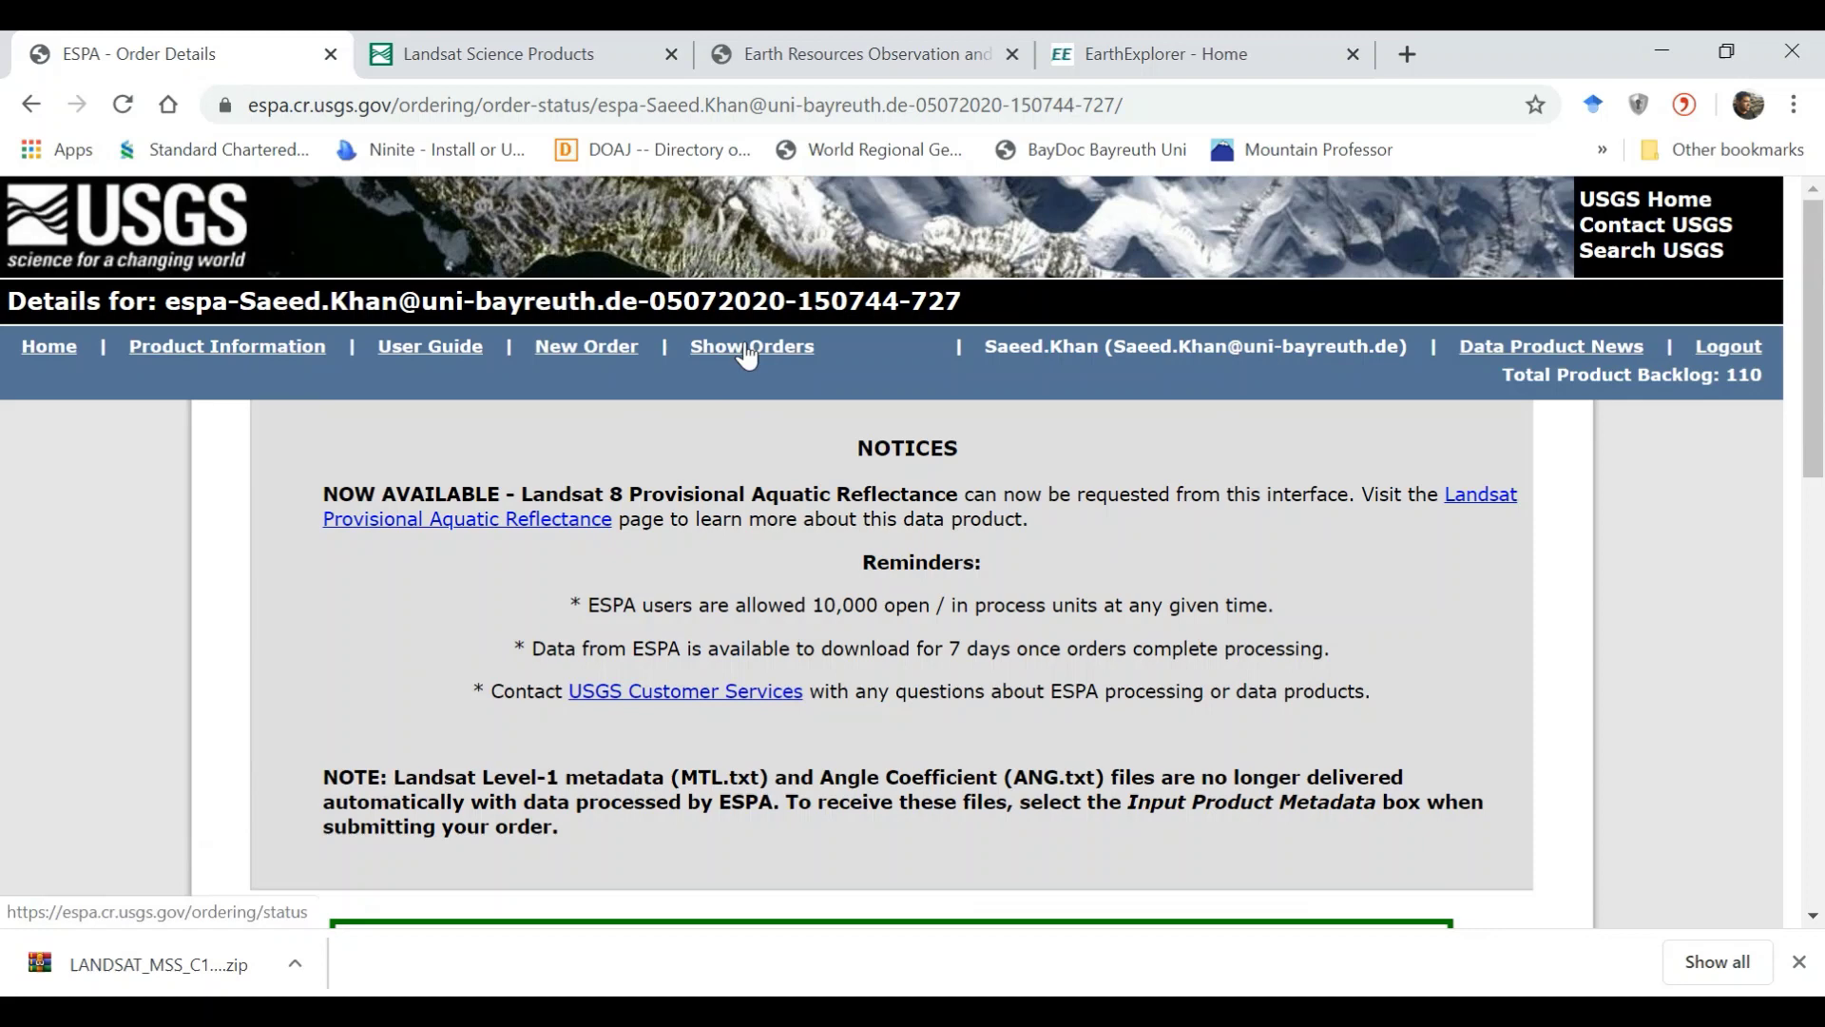
Show the orders list to find the new order: 5 products ordered, 0 complete, status 'ordered'.
{"action": "left_click", "coordinate": [748, 348]}
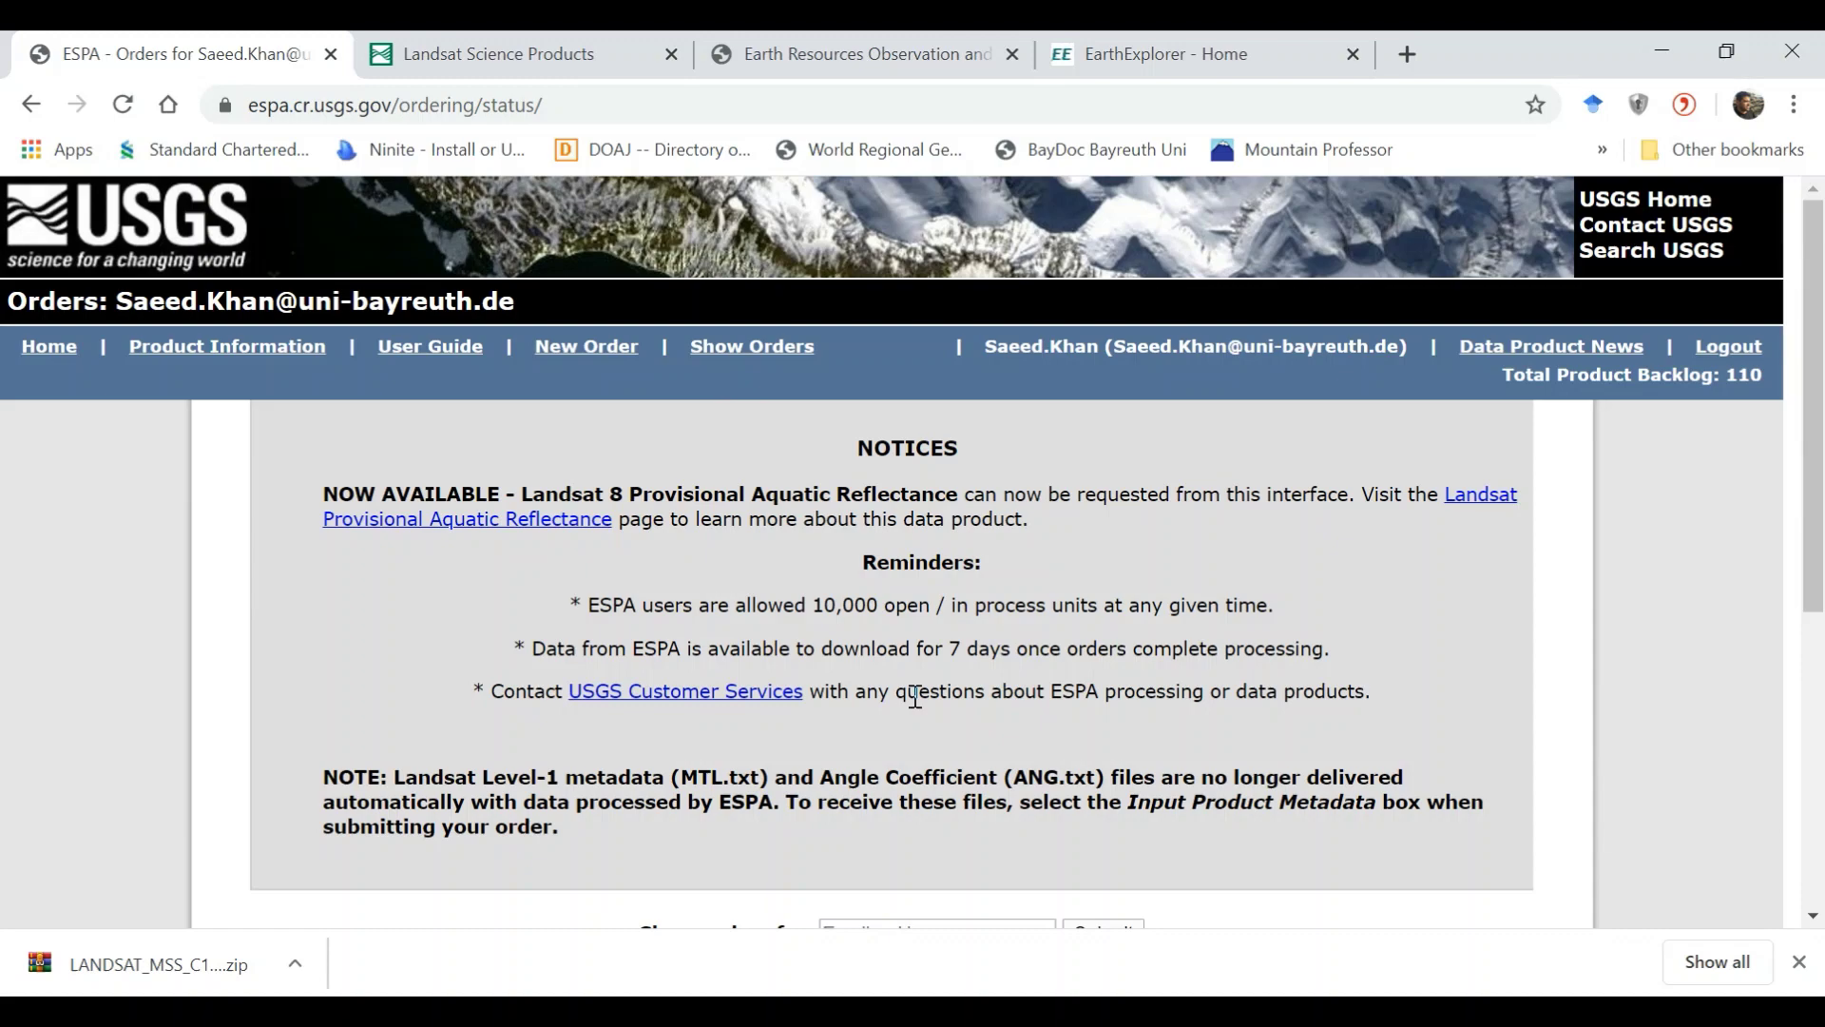
{"action": "scroll", "coordinate": [916, 697], "scroll_direction": "down", "scroll_amount": 1}
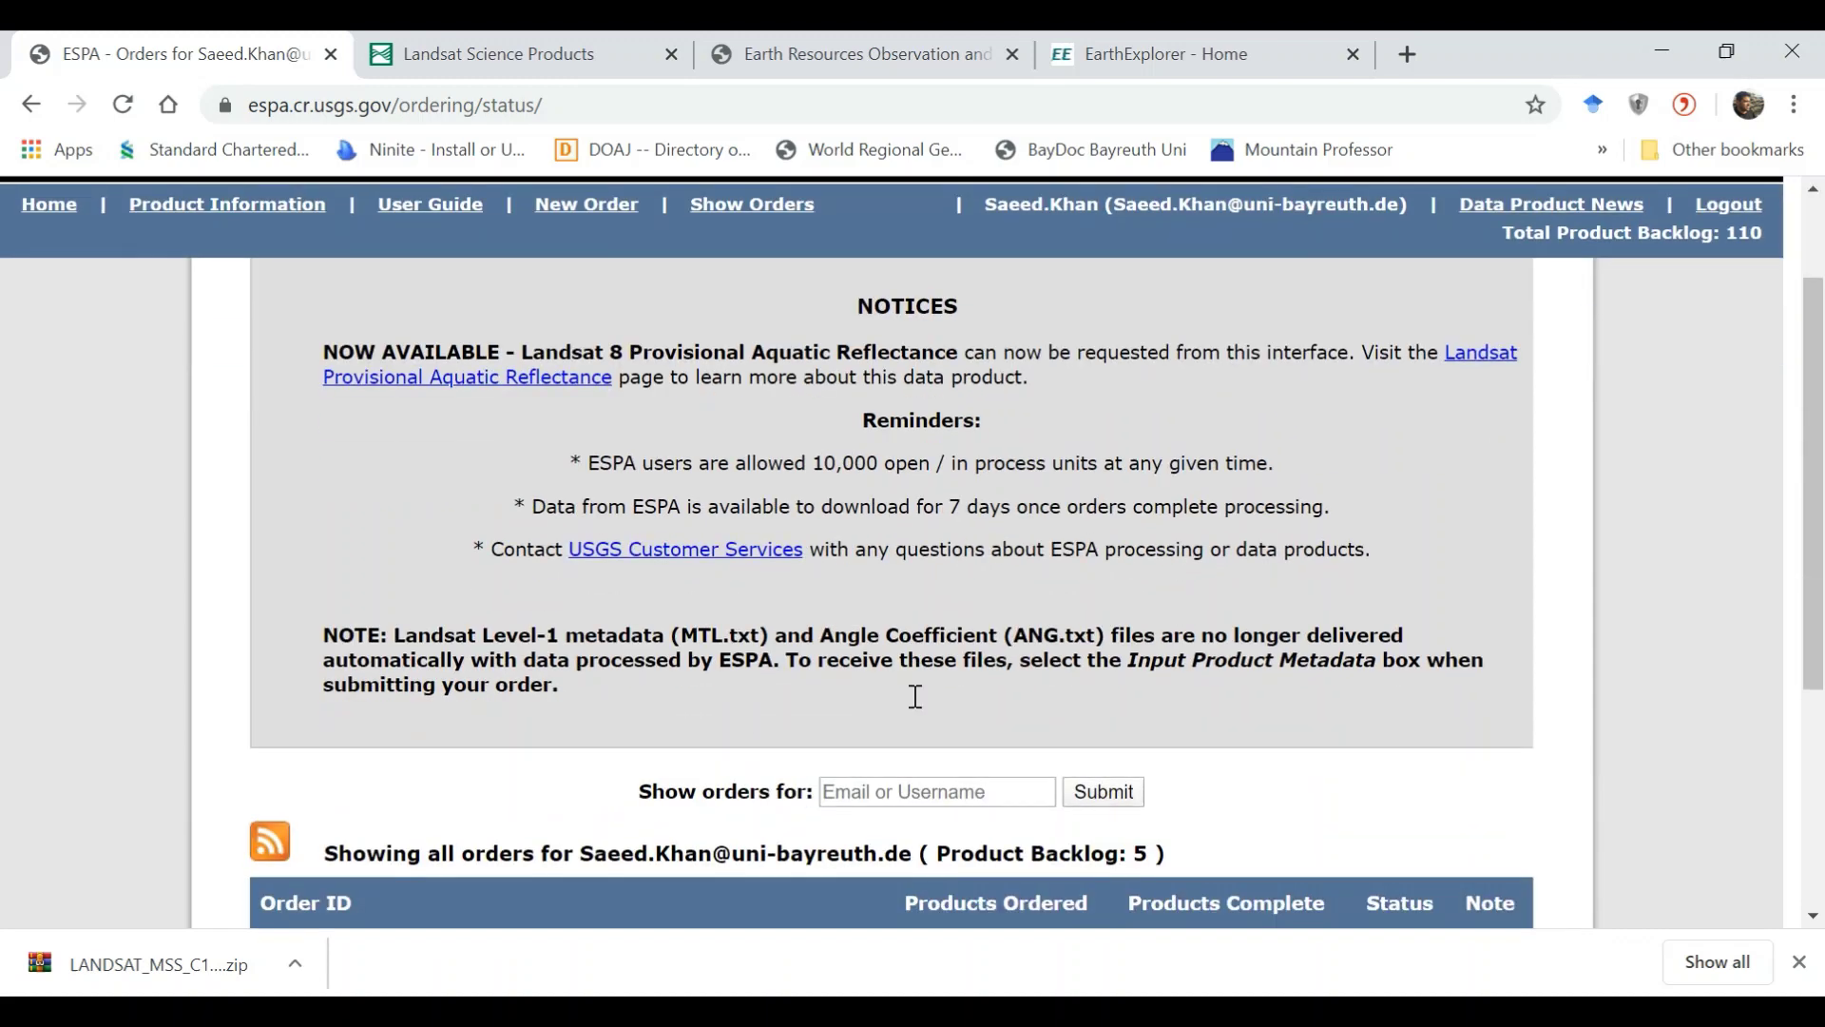
{"action": "scroll", "coordinate": [915, 697], "scroll_direction": "down", "scroll_amount": 3}
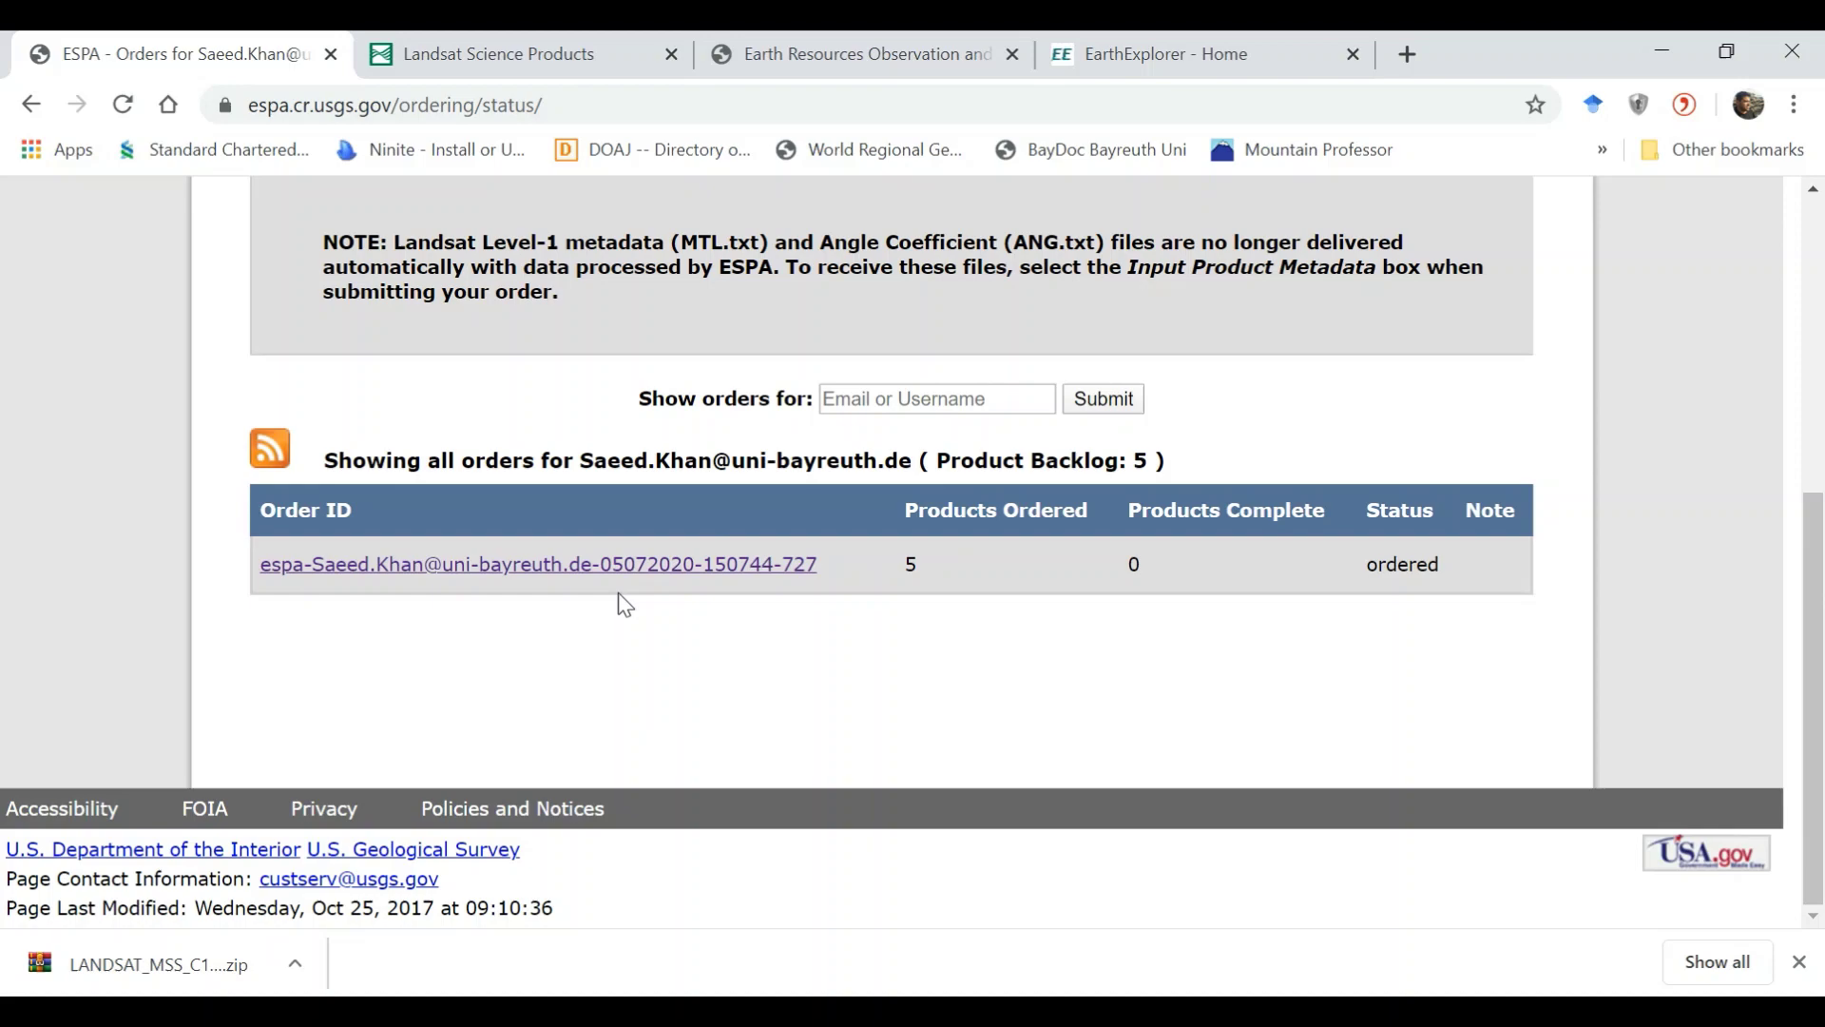
Open the new order's details showing five submitted LE07 products, then highlight the Bulk Downloader line.
{"action": "left_click", "coordinate": [603, 568]}
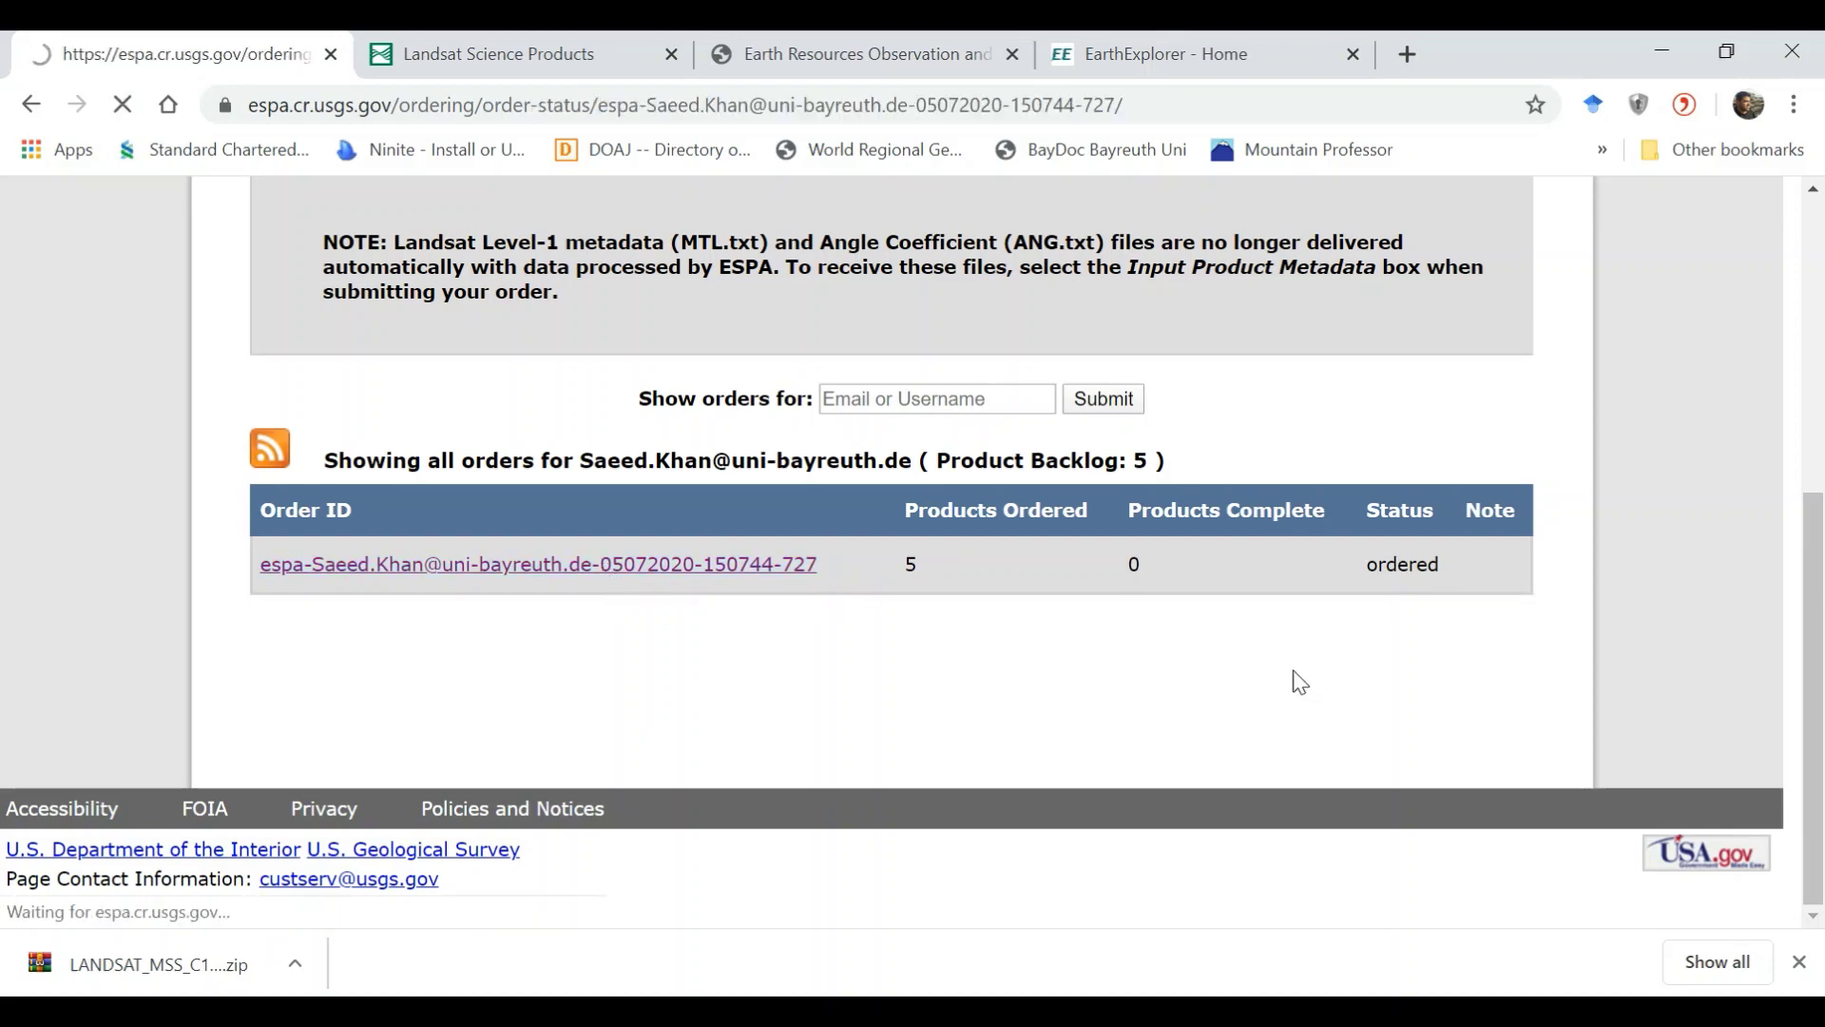
{"action": "scroll", "coordinate": [1296, 679], "scroll_direction": "down", "scroll_amount": 10}
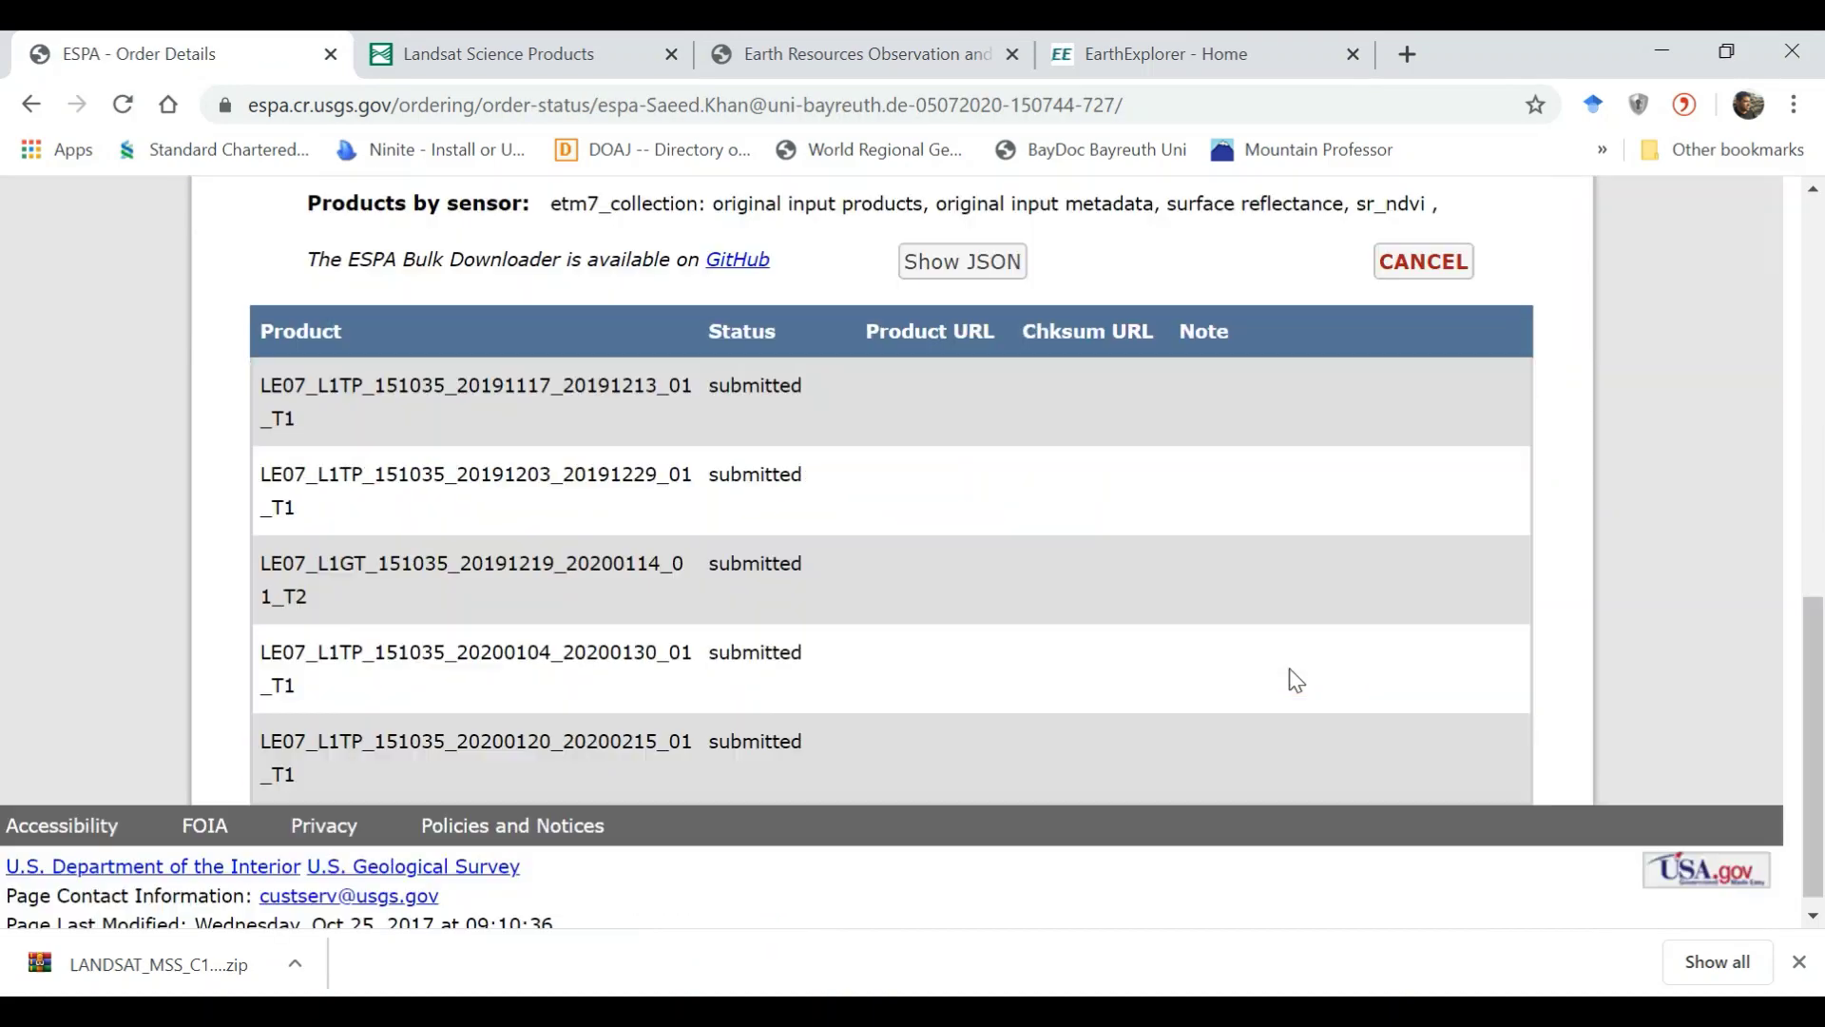
{"action": "scroll", "coordinate": [447, 490], "scroll_direction": "down", "scroll_amount": 1}
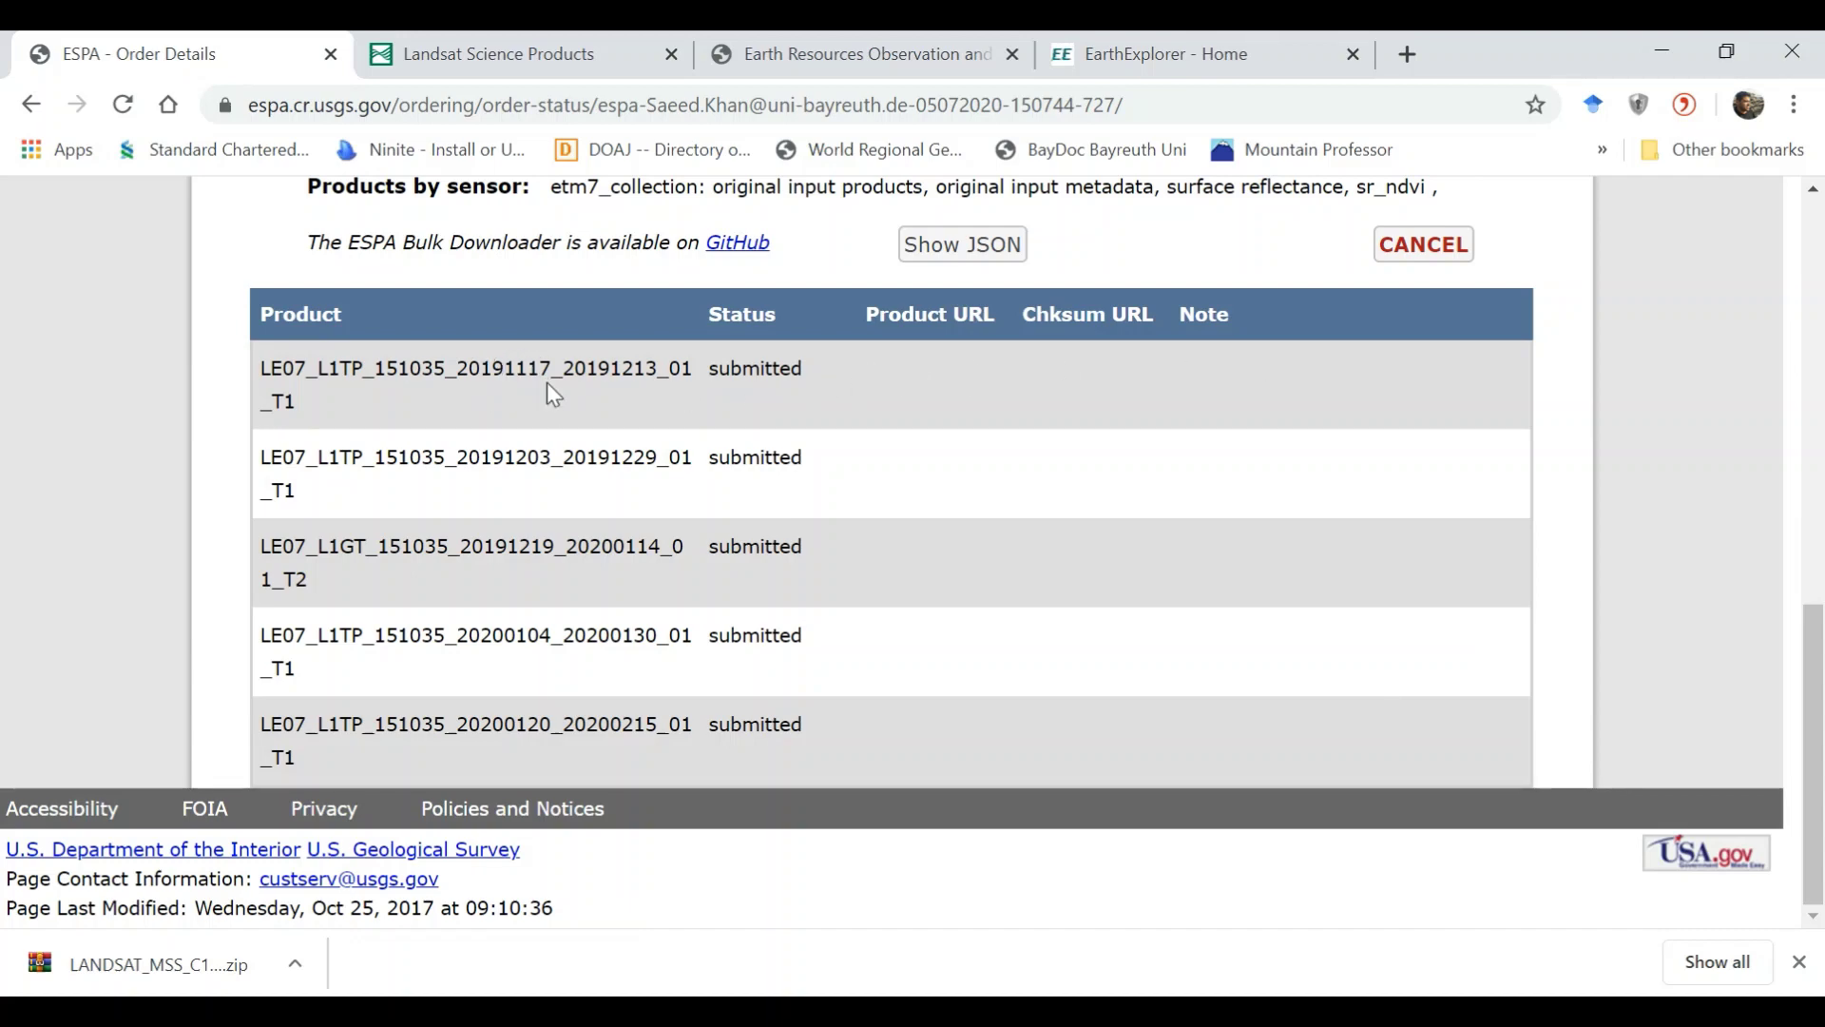
{"action": "scroll", "coordinate": [598, 378], "scroll_direction": "up", "scroll_amount": 3}
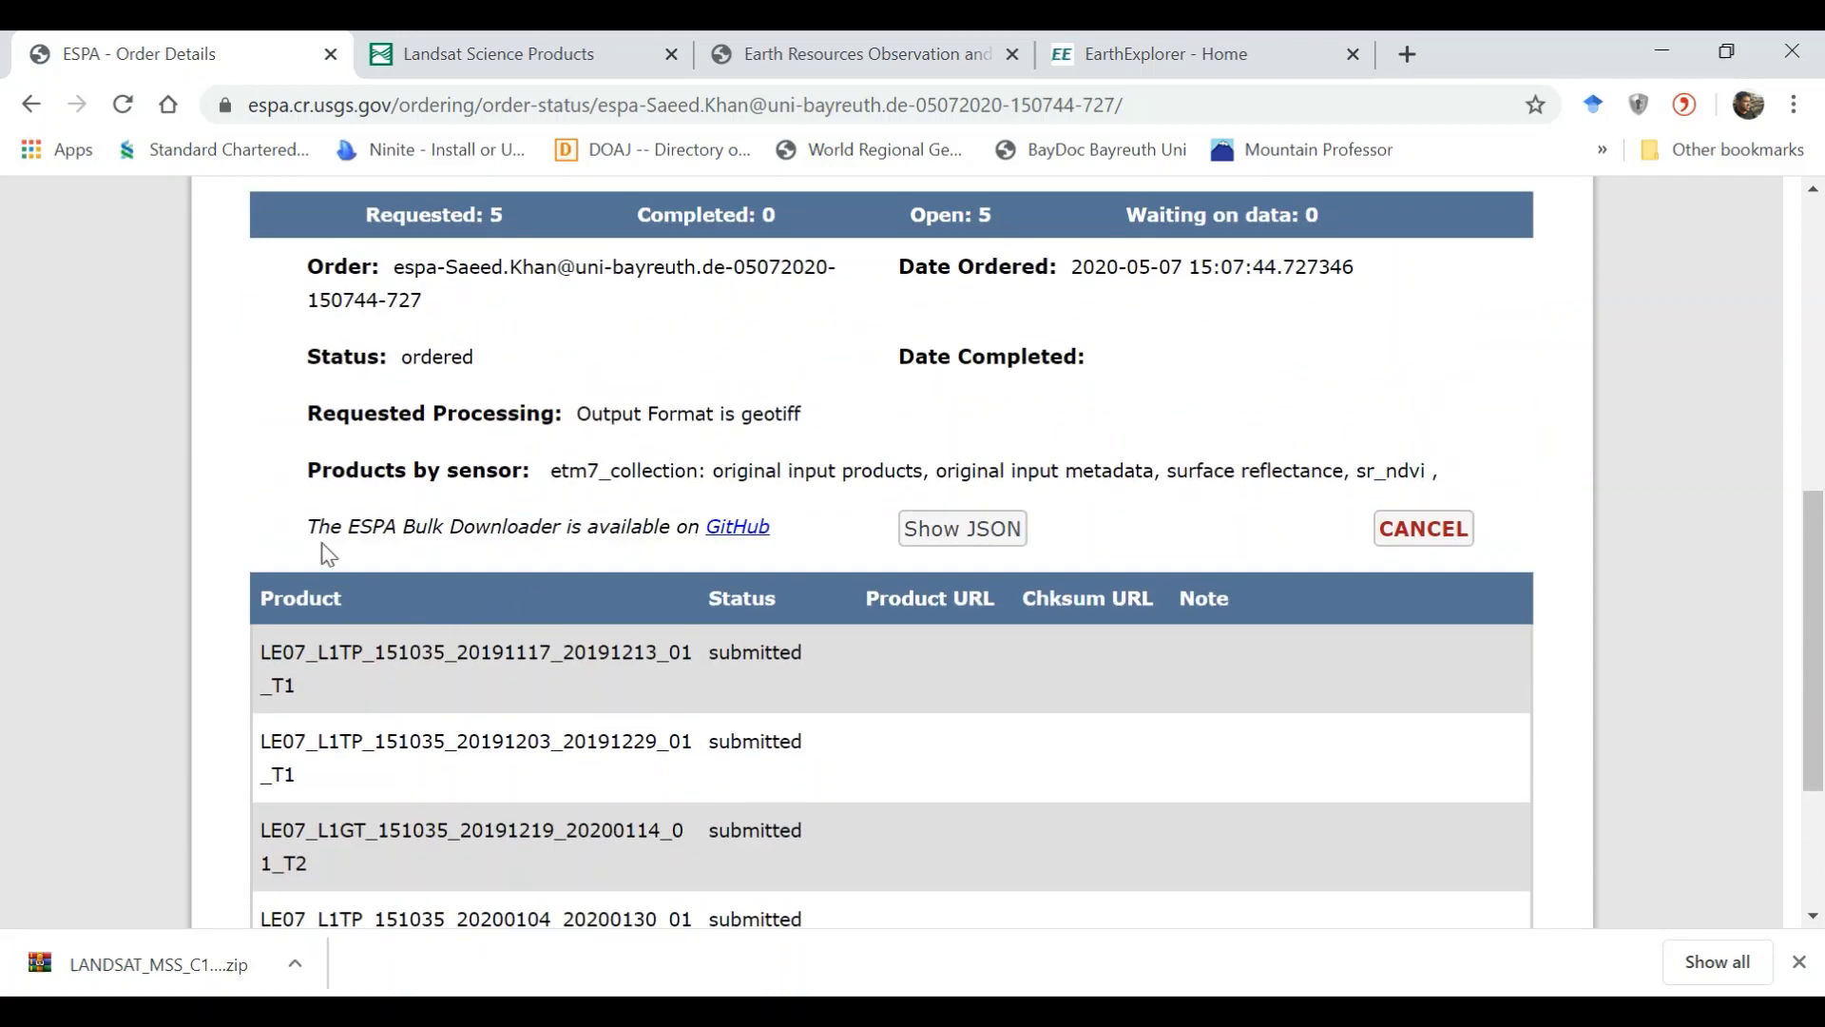
{"action": "left_click_drag", "start_coordinate": [313, 520], "coordinate": [781, 550]}
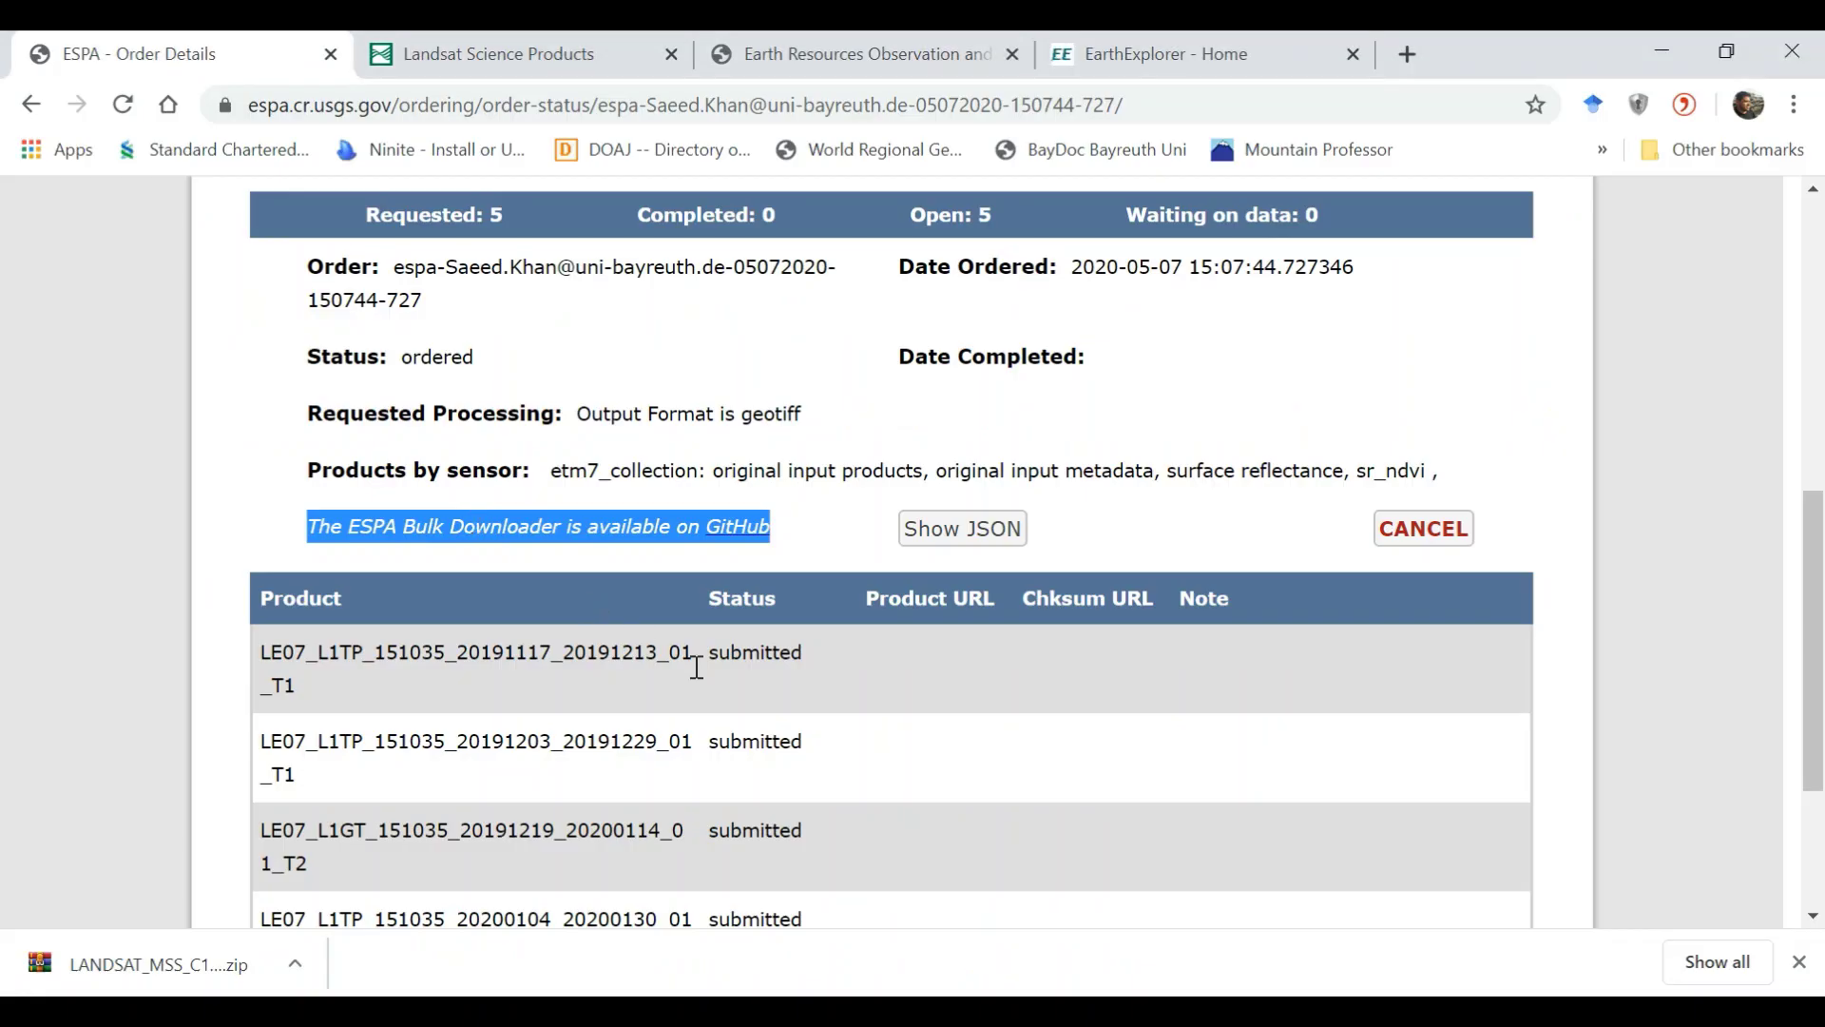
{"action": "scroll", "coordinate": [1031, 970], "scroll_direction": "down", "scroll_amount": 3}
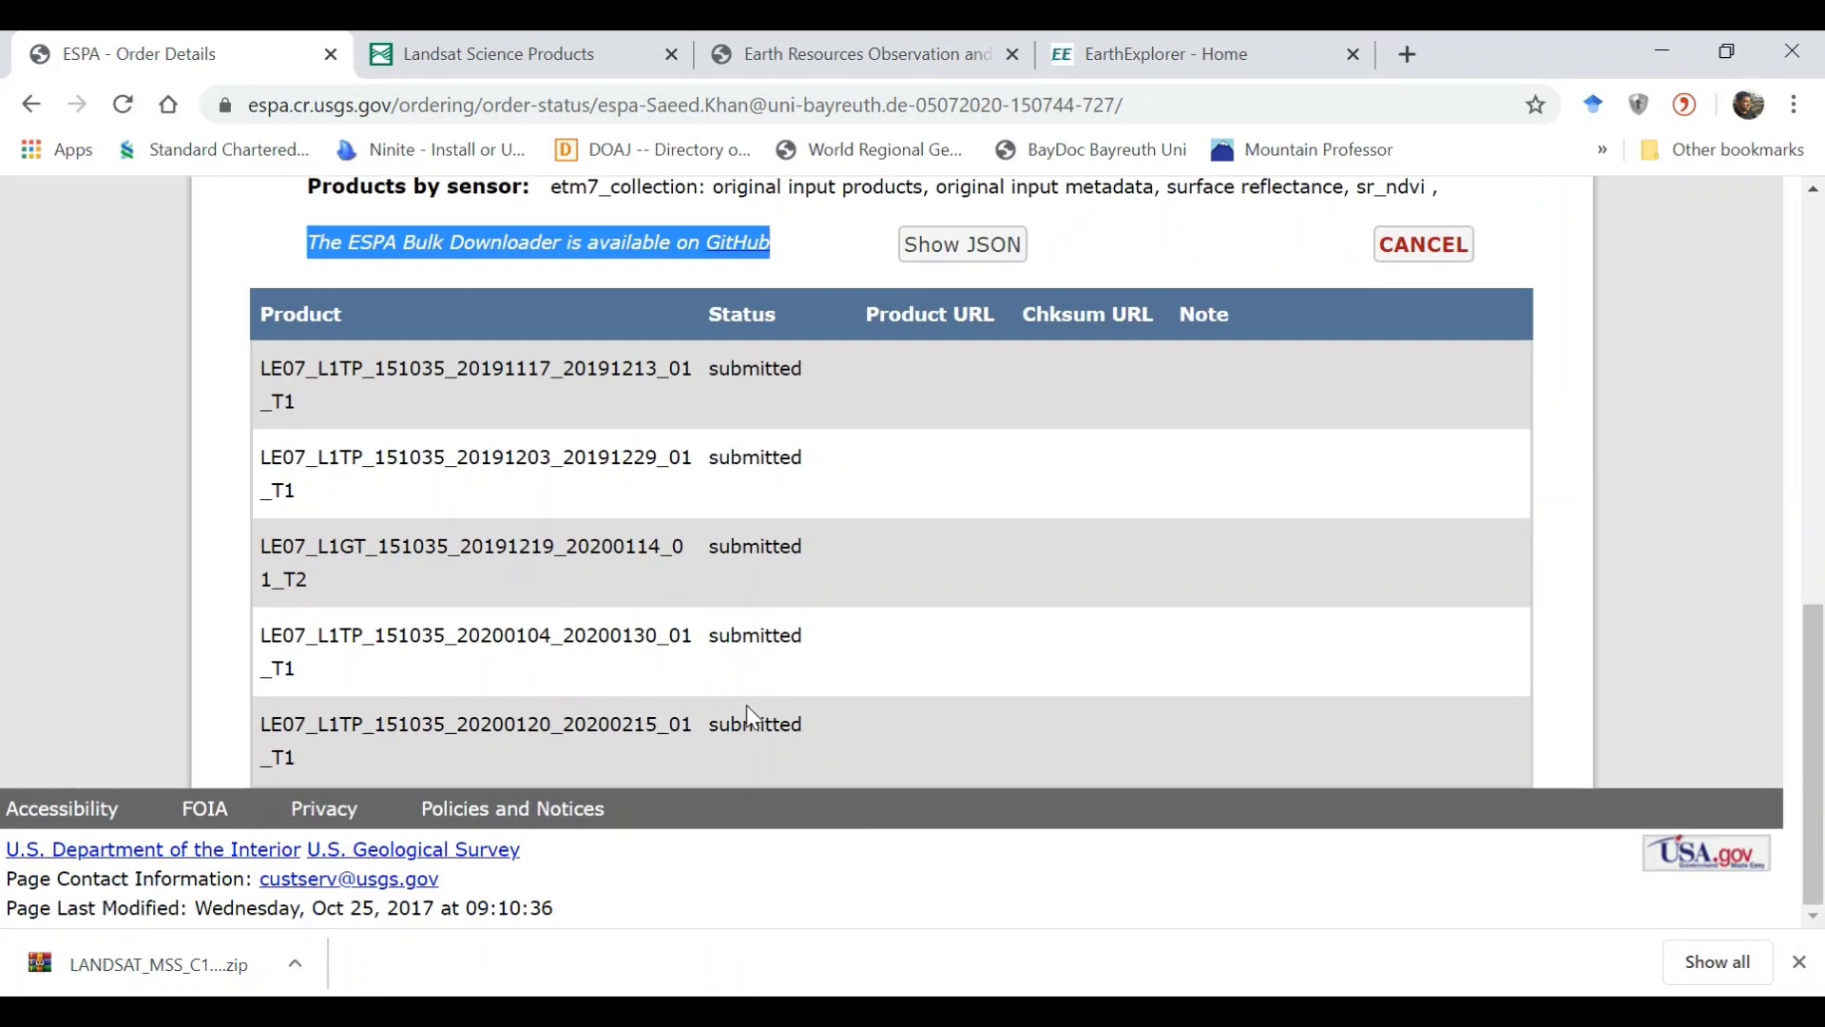
{"action": "scroll", "coordinate": [751, 715], "scroll_direction": "up", "scroll_amount": 6}
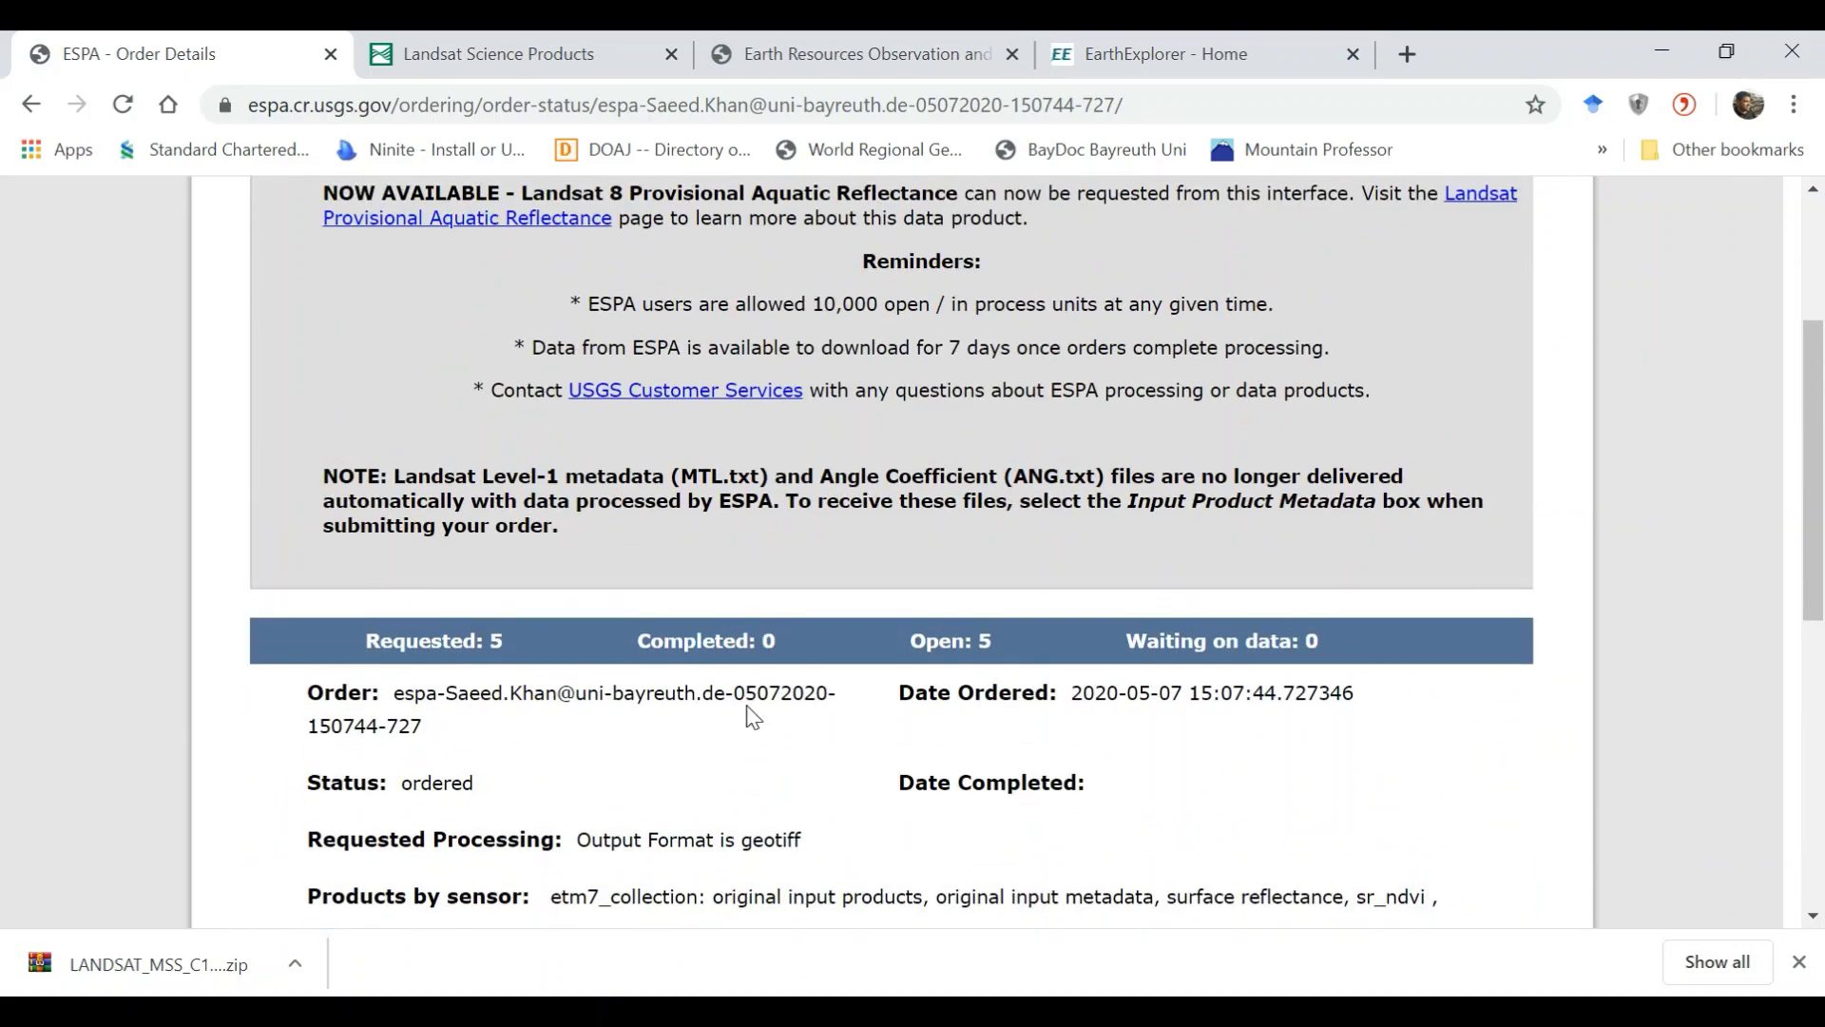
{"action": "scroll", "coordinate": [751, 715], "scroll_direction": "up", "scroll_amount": 3}
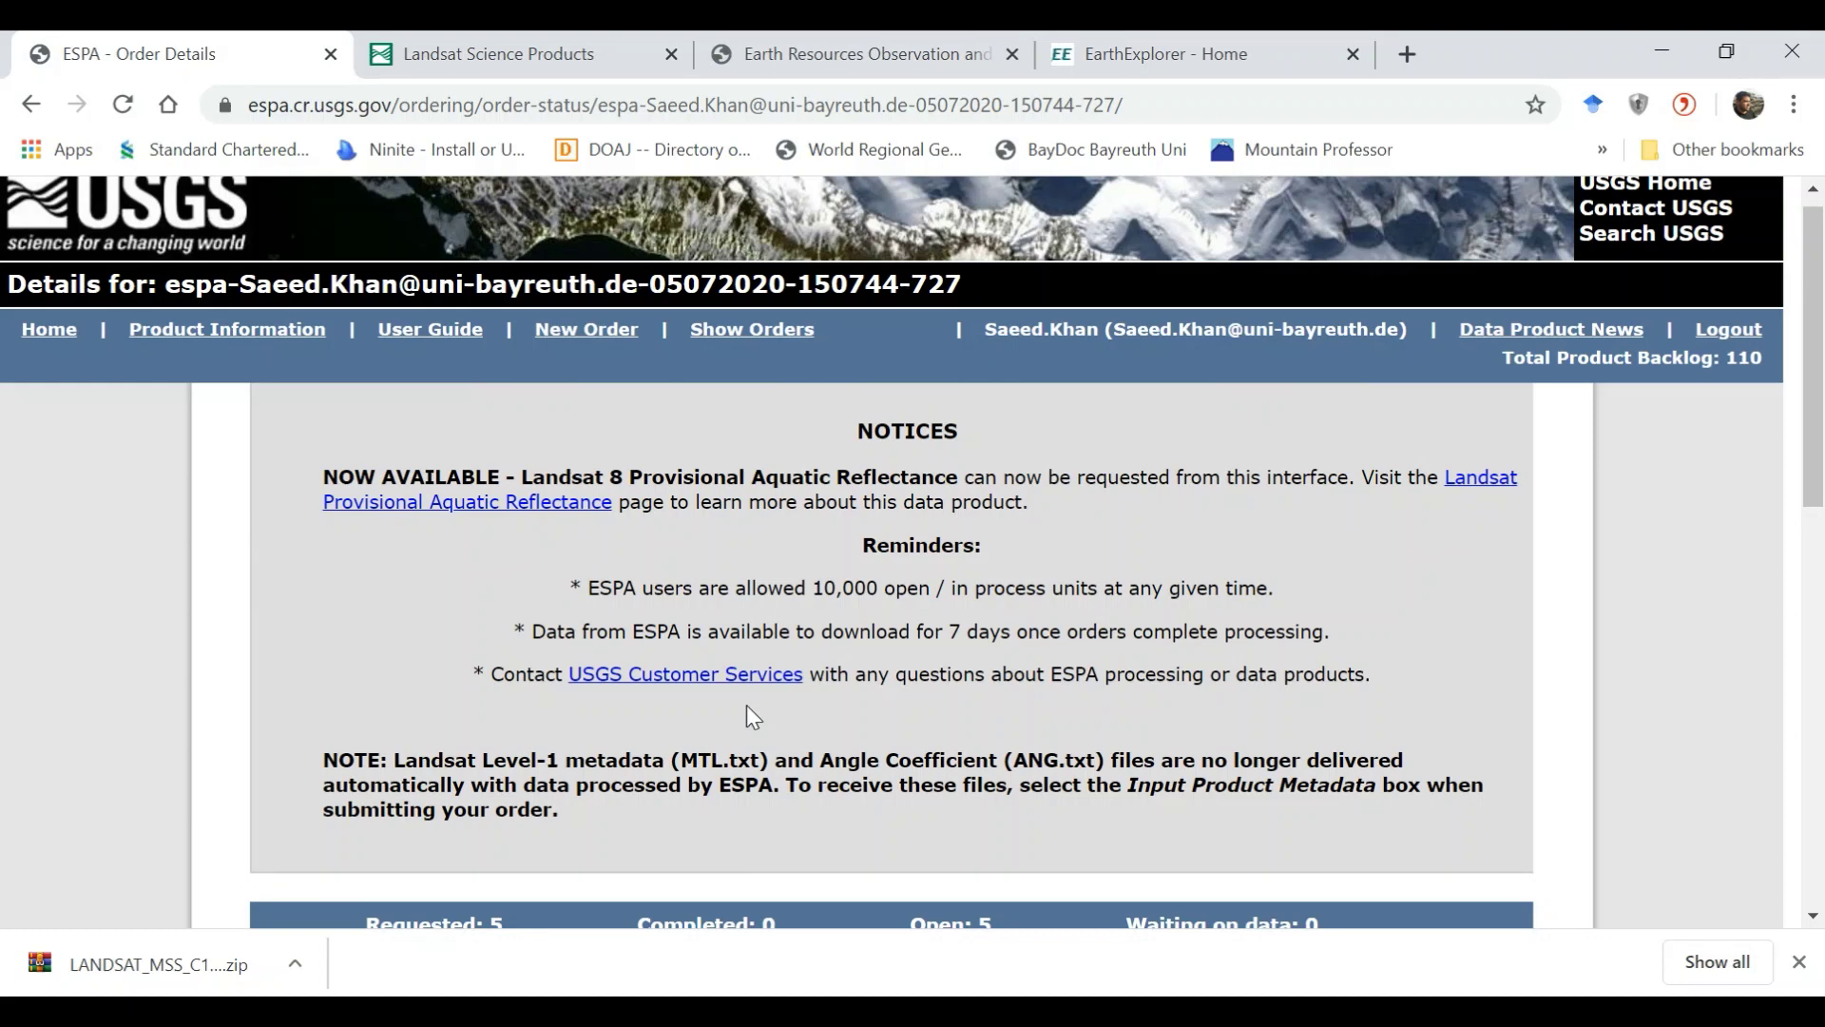
{"action": "scroll", "coordinate": [751, 715], "scroll_direction": "up", "scroll_amount": 1}
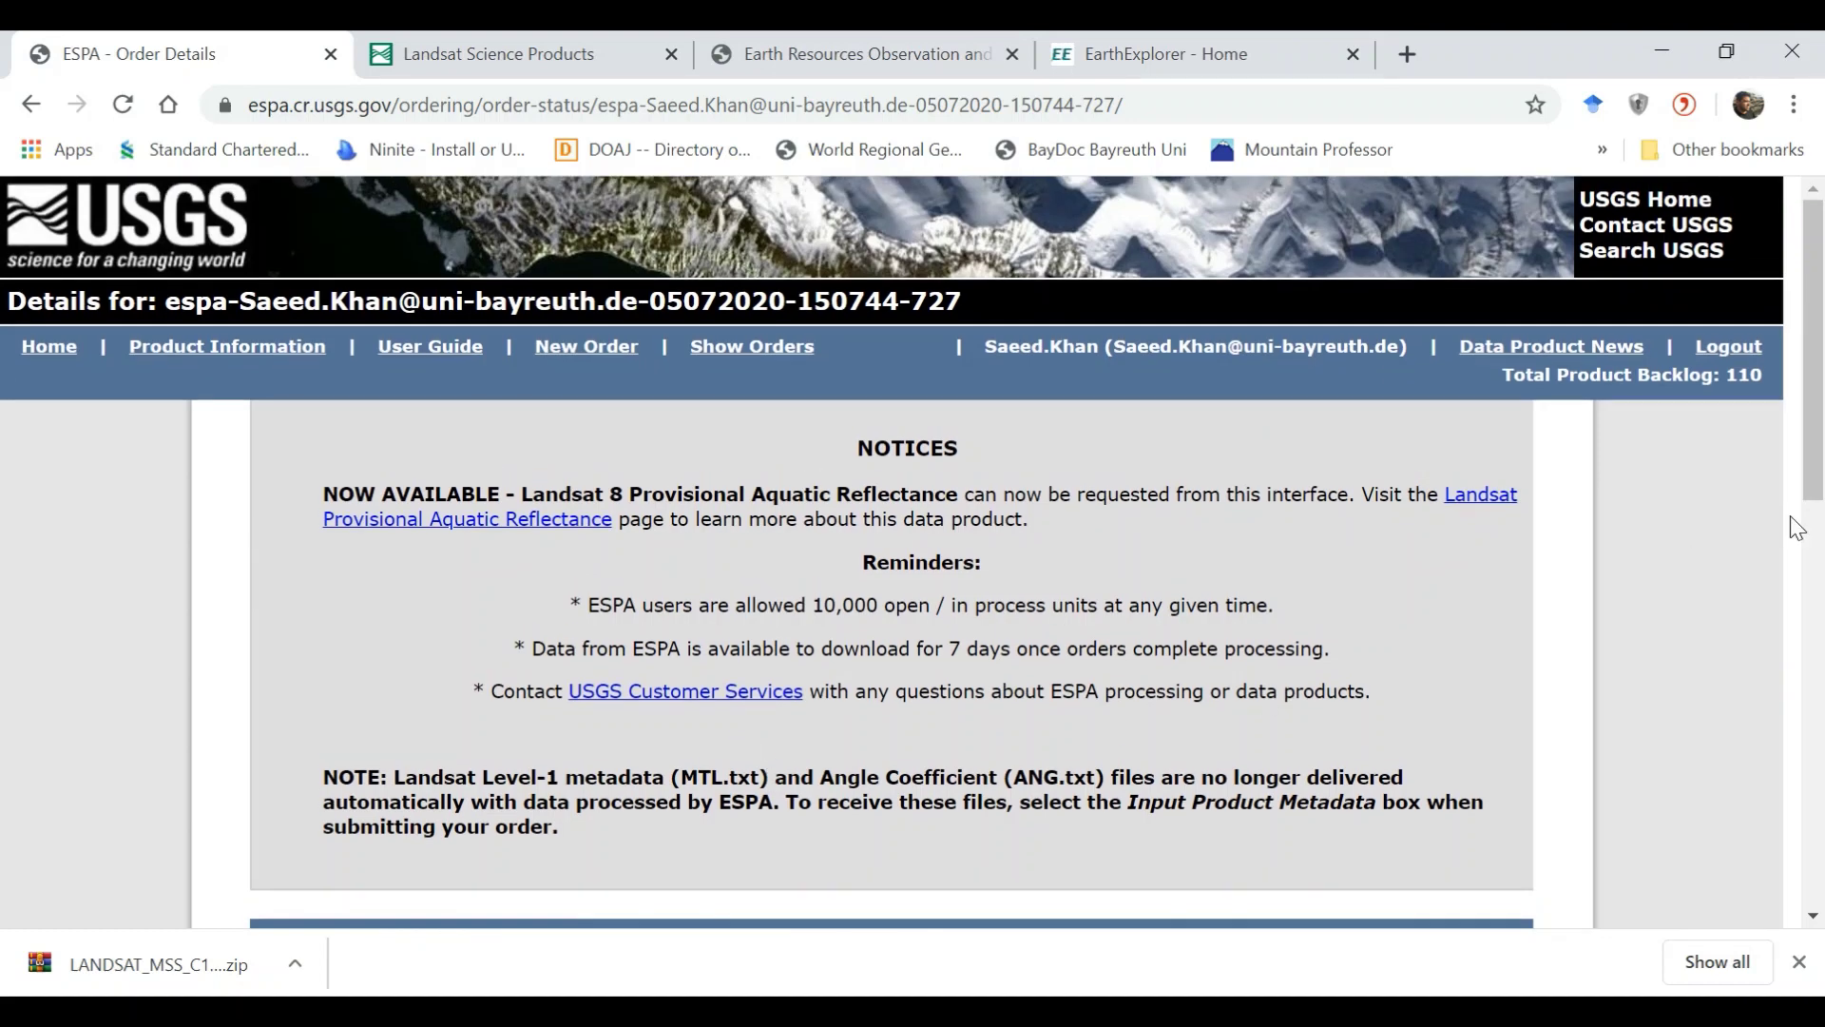